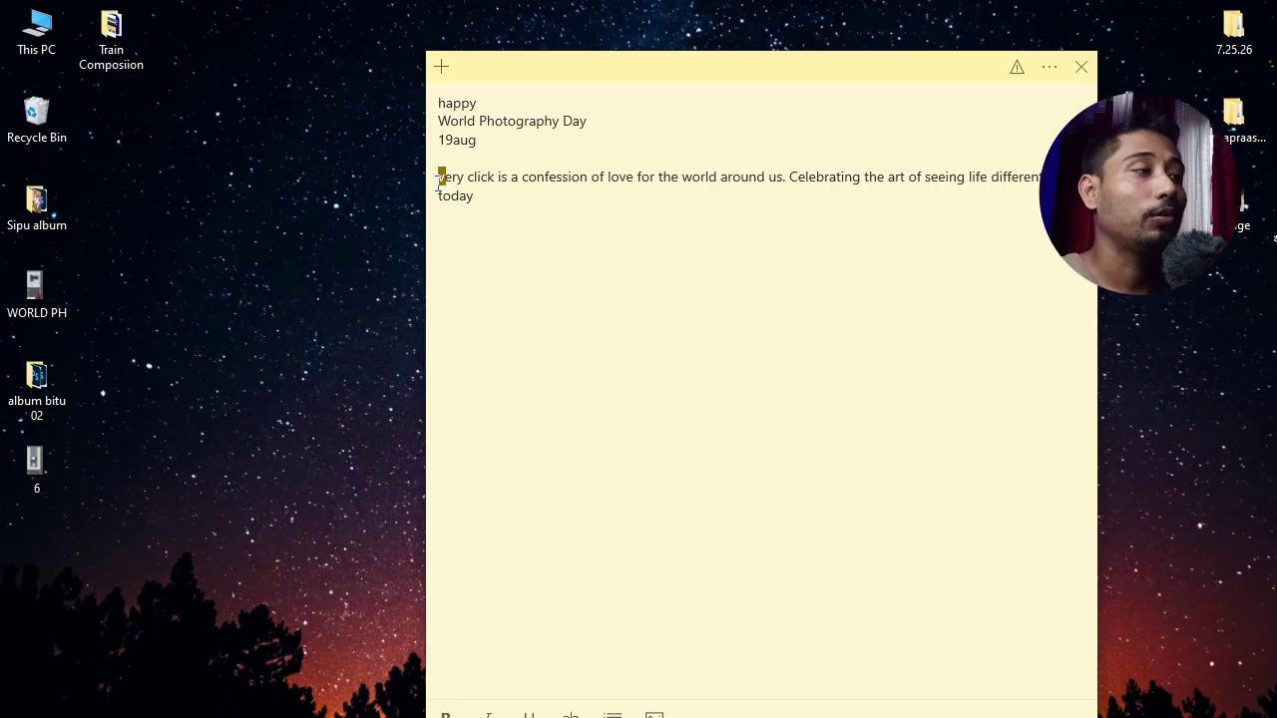
Capitalize the first letter of the quote line in the sticky note so it begins with "Very"
key(BackSpace)
text(V)
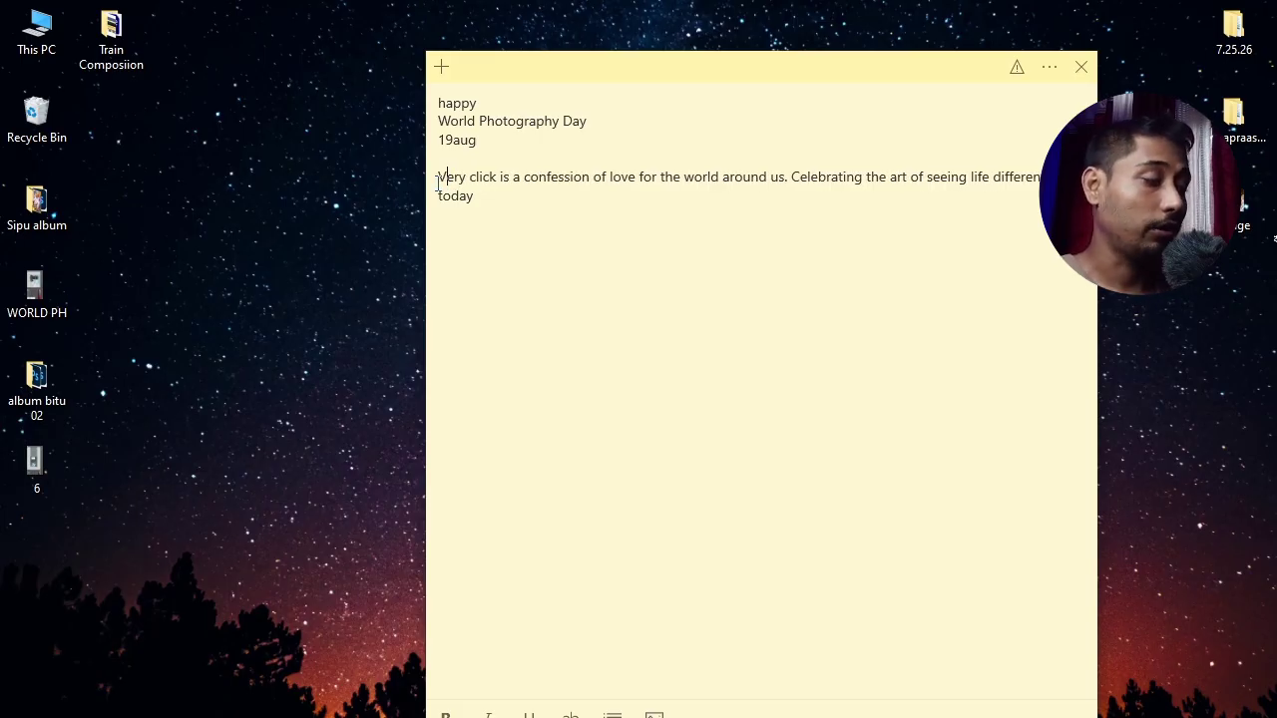
Switch to File Explorer and open the Downloads folder on this PC
click(37, 25)
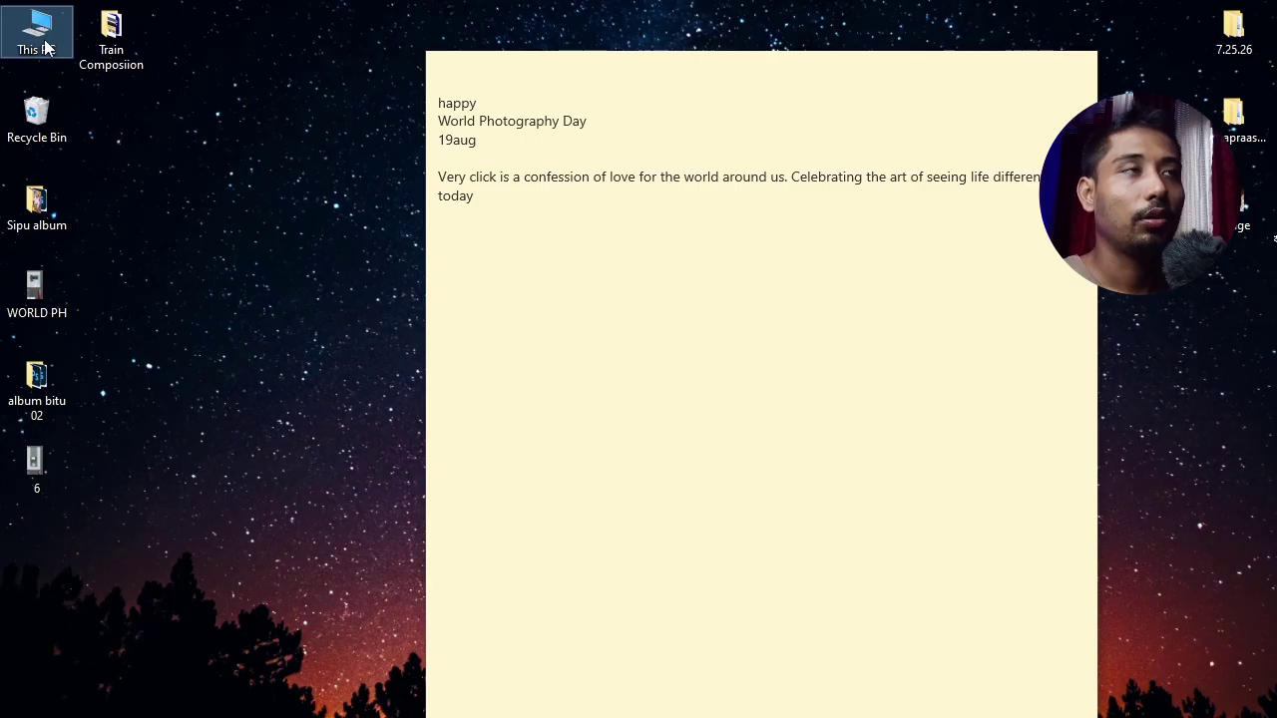
double_click(58, 42)
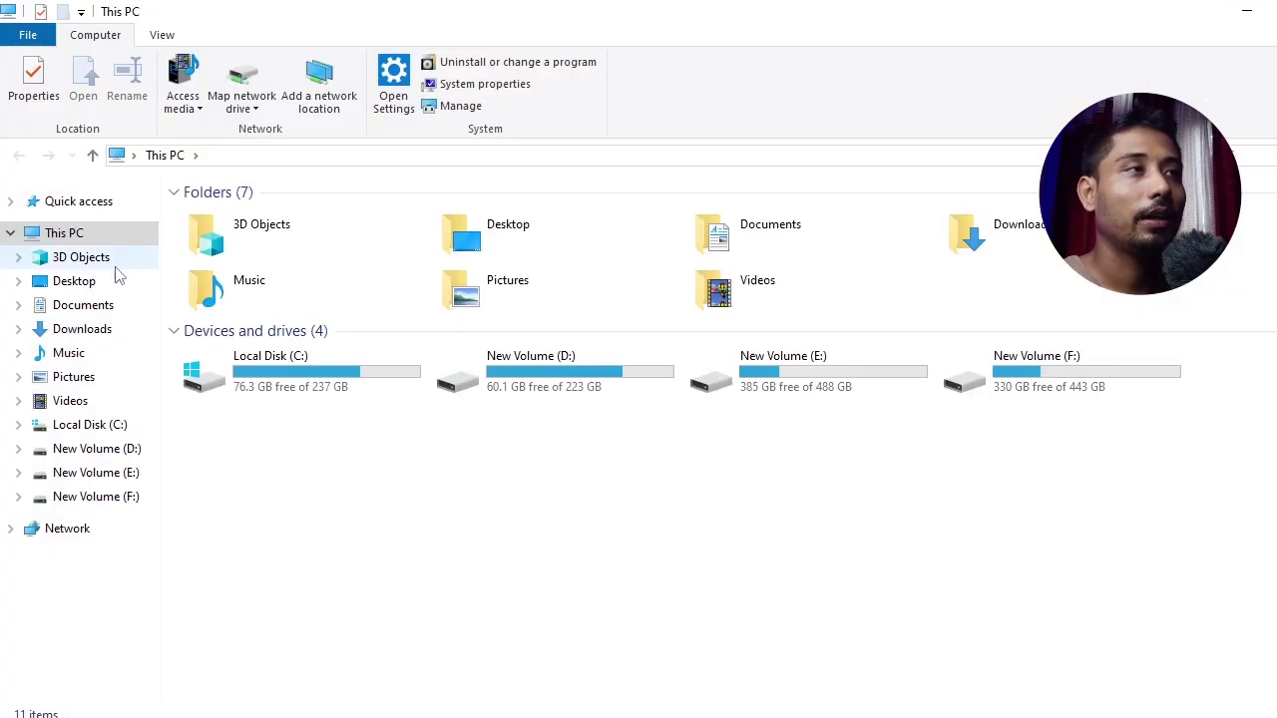
click(89, 328)
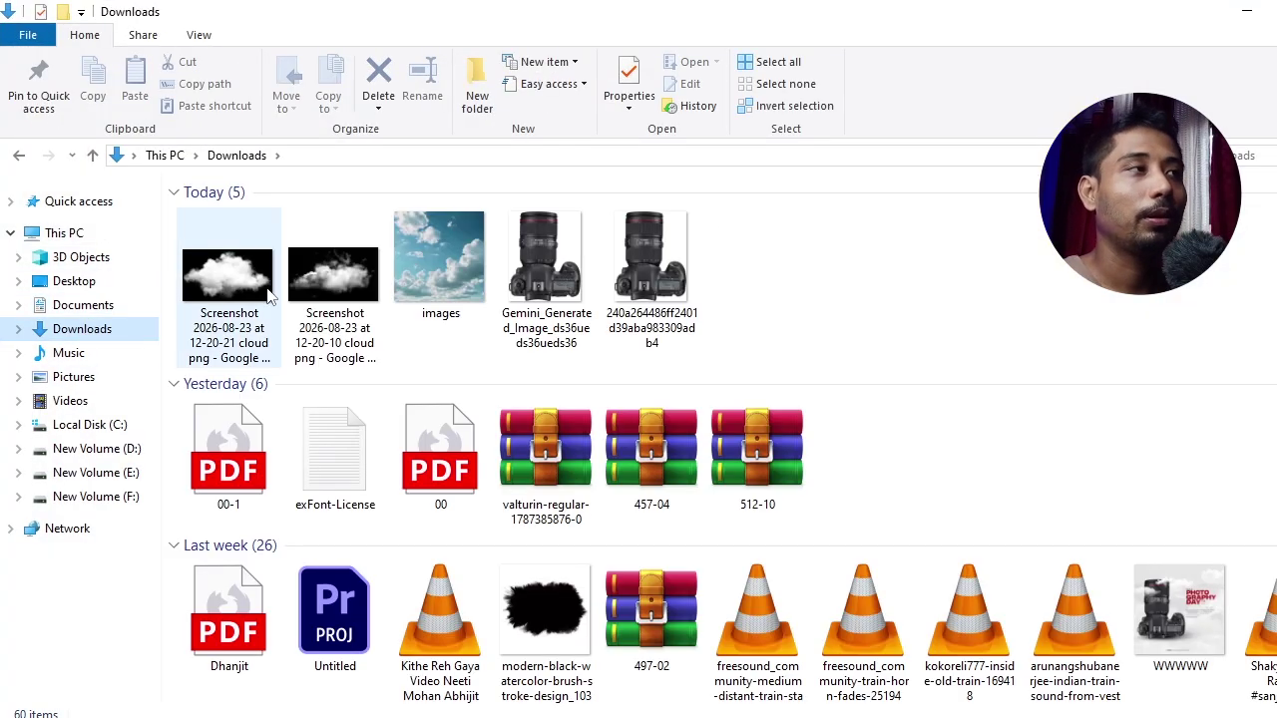
Go through today's cloud, sky and camera images and delete the duplicate camera image 240a264486ff2401d39aba983309adb4
click(225, 289)
click(338, 286)
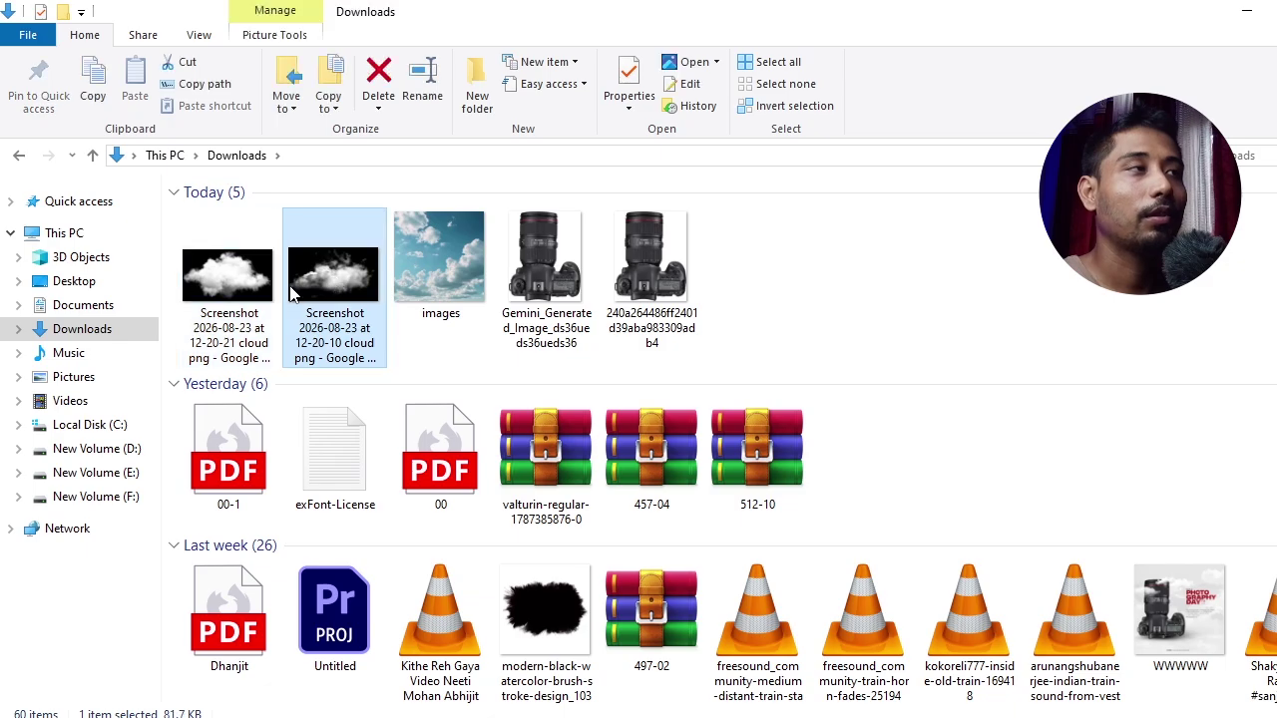
click(416, 294)
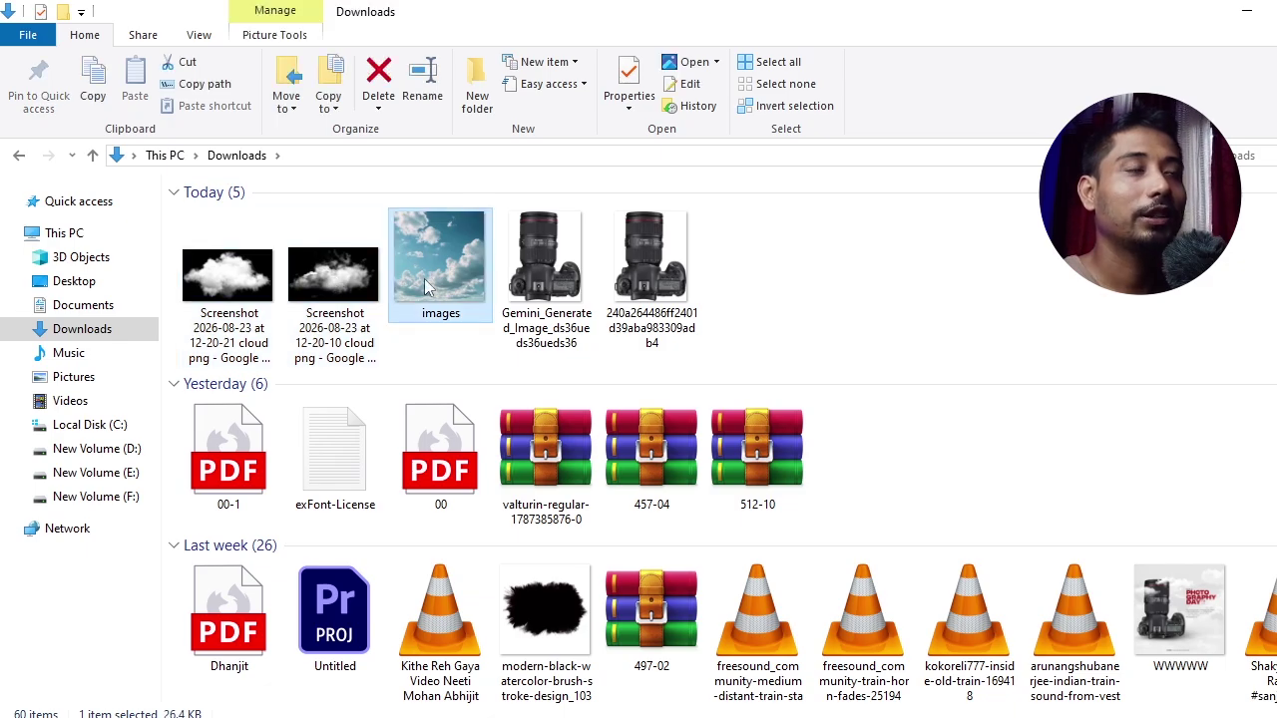
click(544, 284)
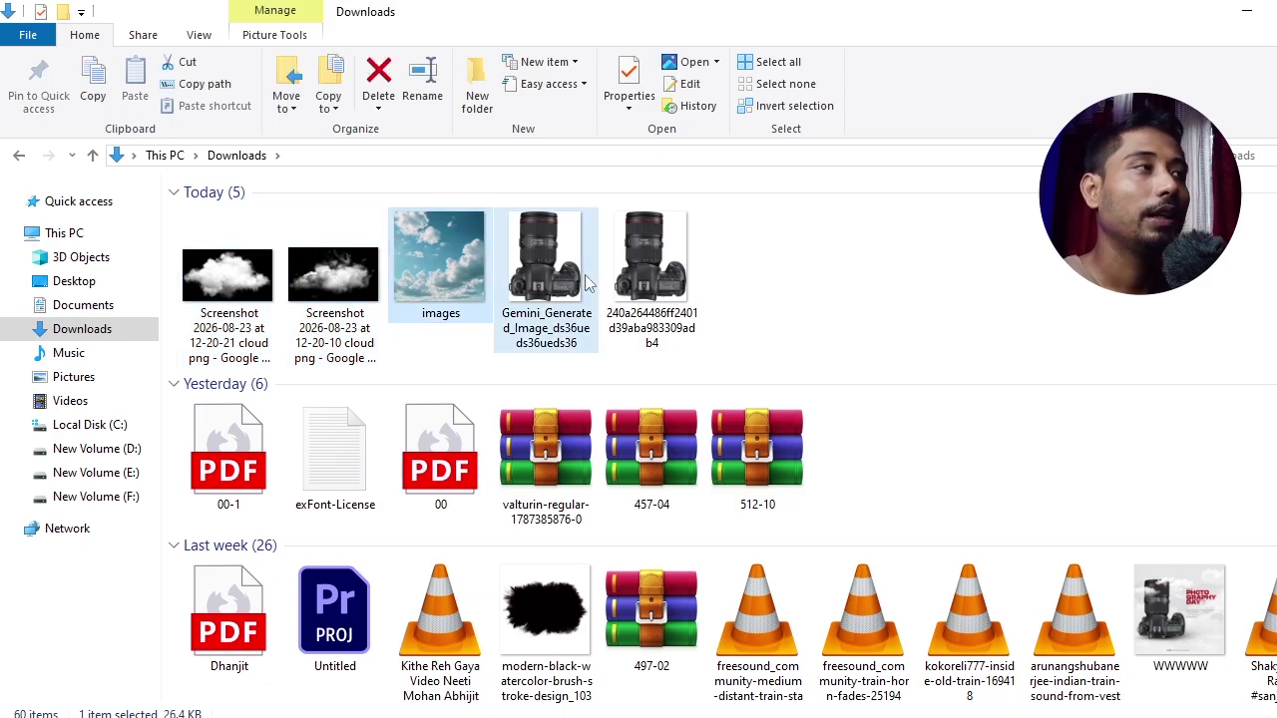
click(671, 296)
key(Delete)
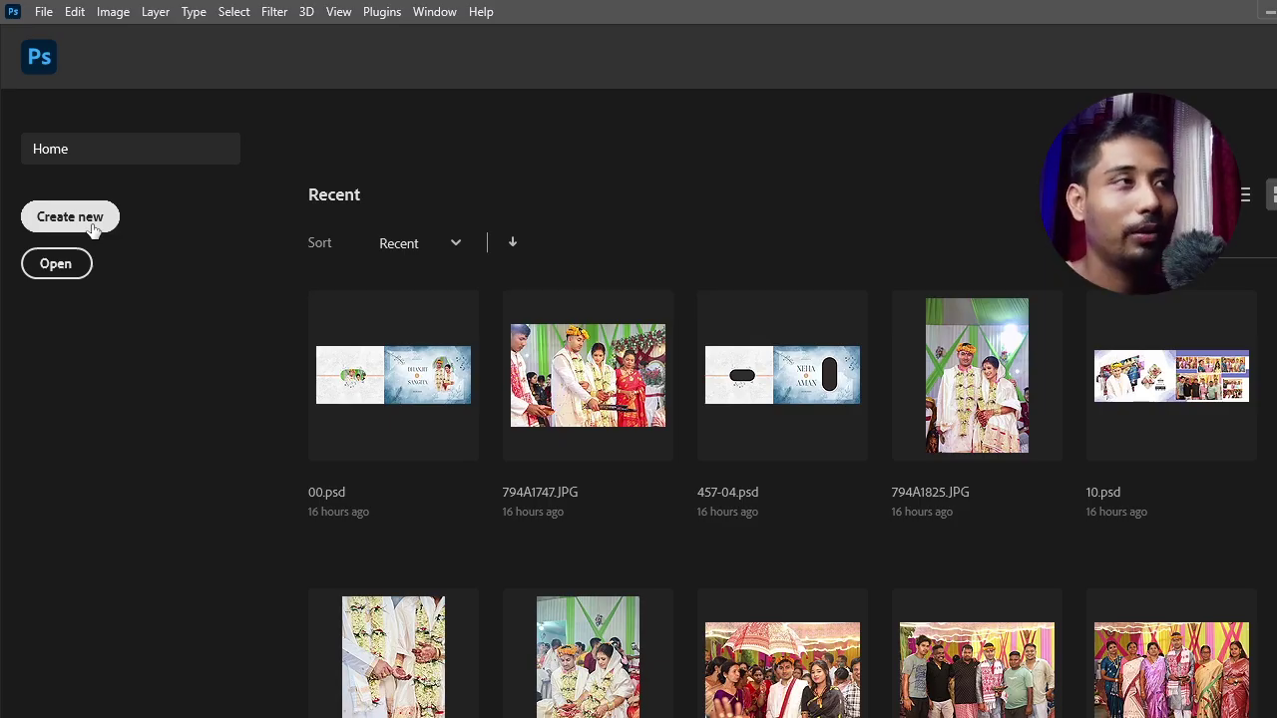
Switch to Photoshop and set up a new document named Poster degine at 1080 × 1080 pixels
click(115, 219)
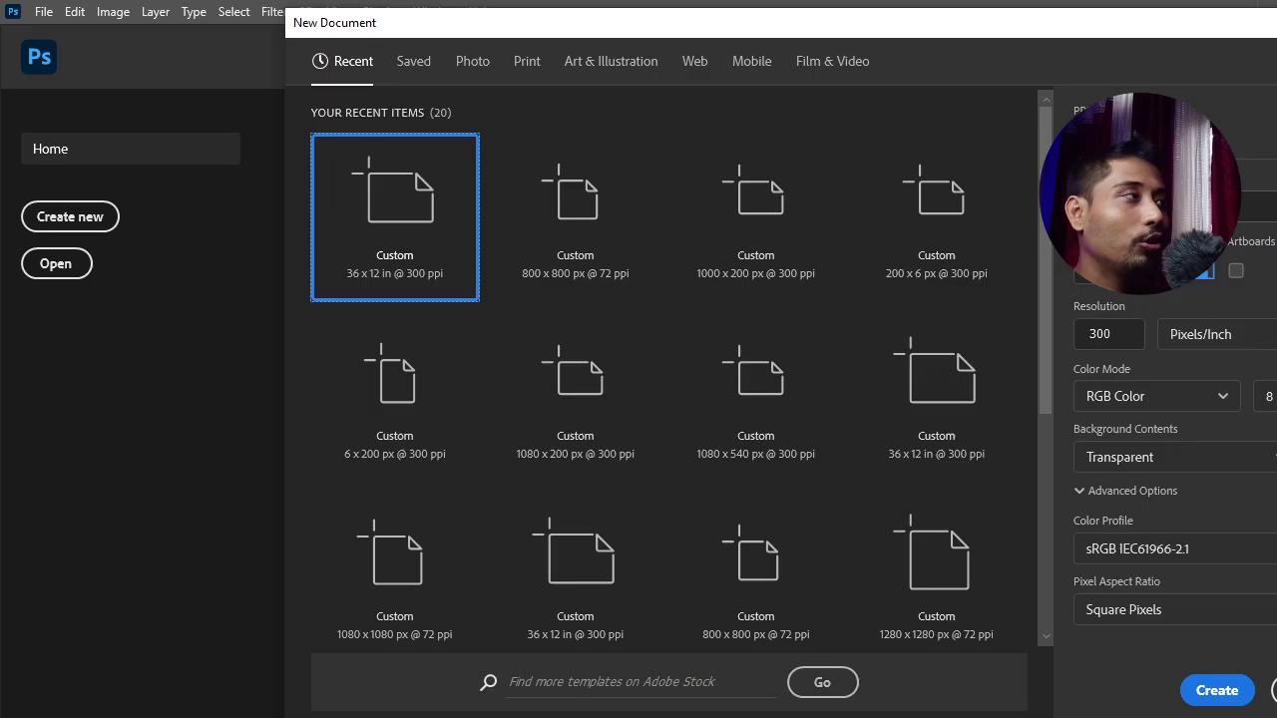
click(1255, 207)
click(1257, 245)
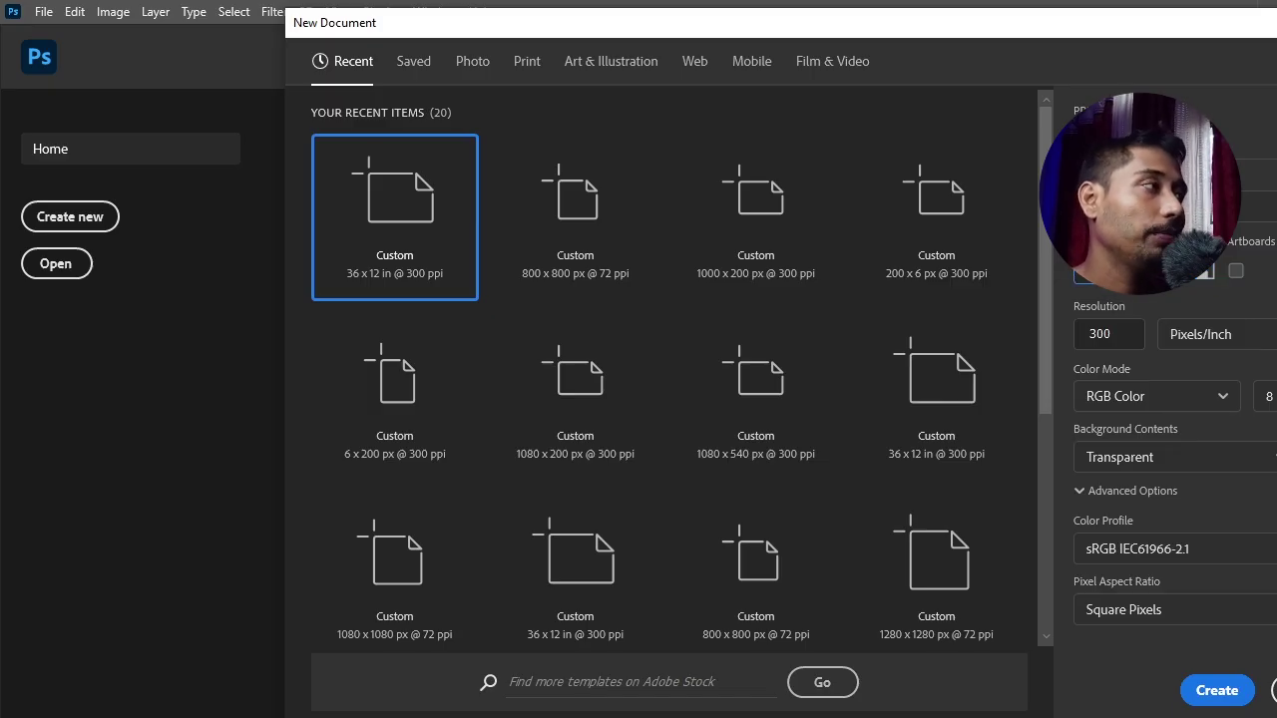
click(1197, 209)
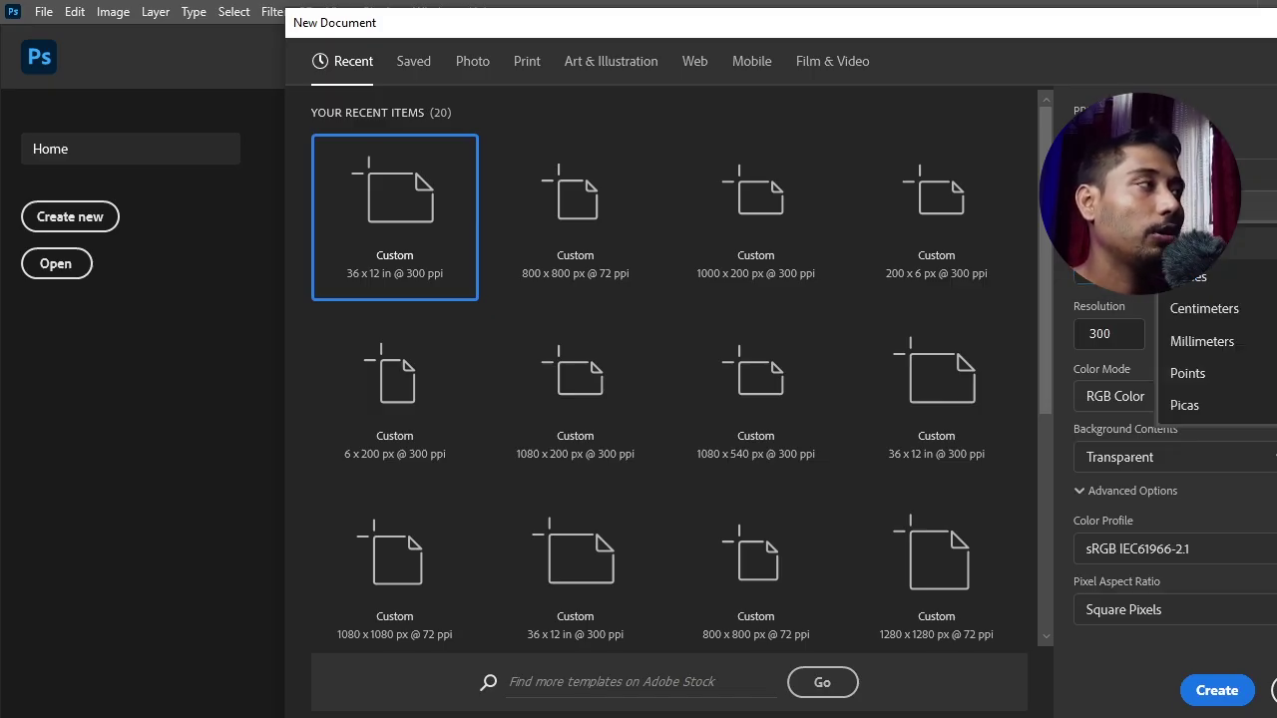
click(1192, 247)
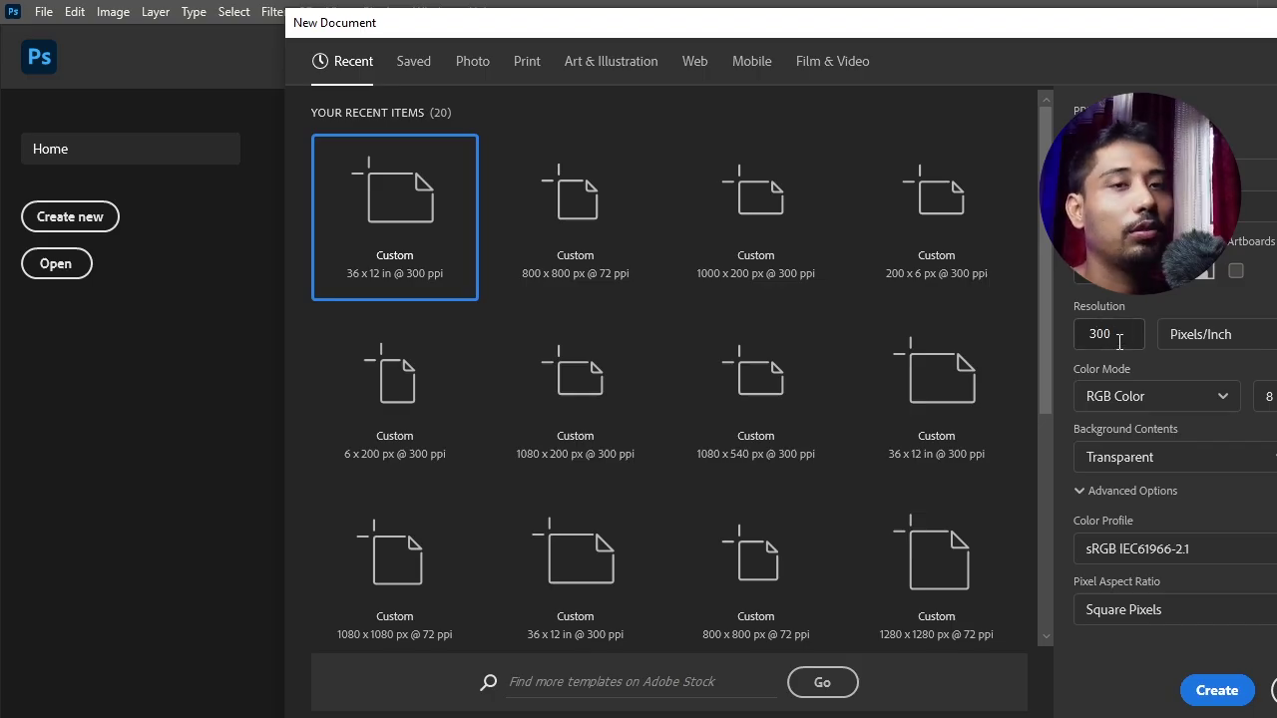
Create the document with 72 pixels/inch resolution, a white background and the sRGB IEC61966-2.1 color profile
drag(1116, 329, 1084, 337)
text(72)
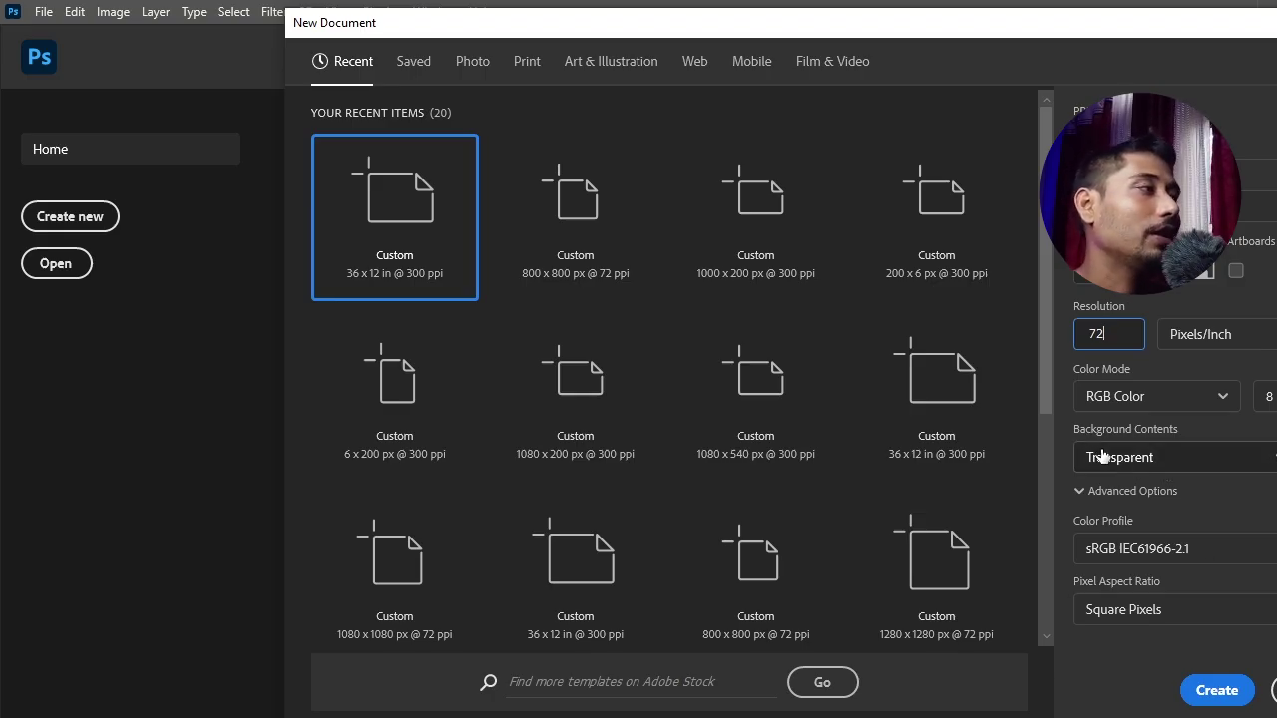
click(1188, 457)
click(1148, 499)
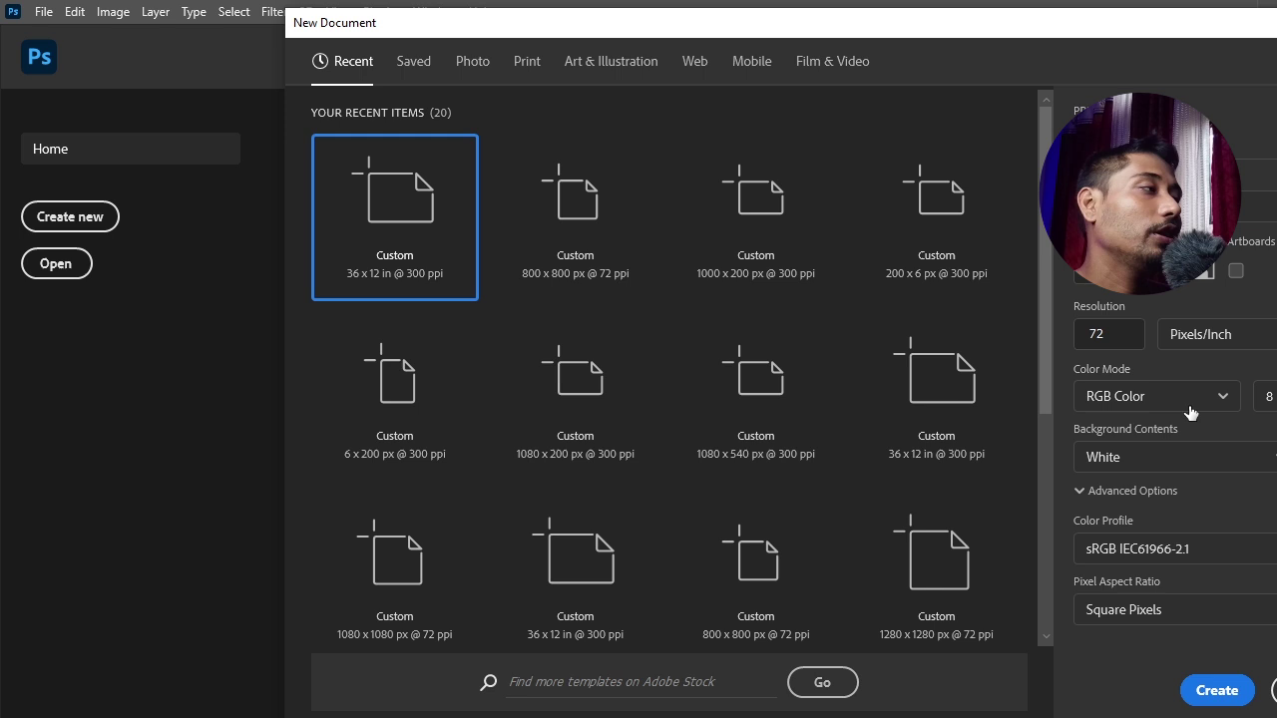
click(1197, 551)
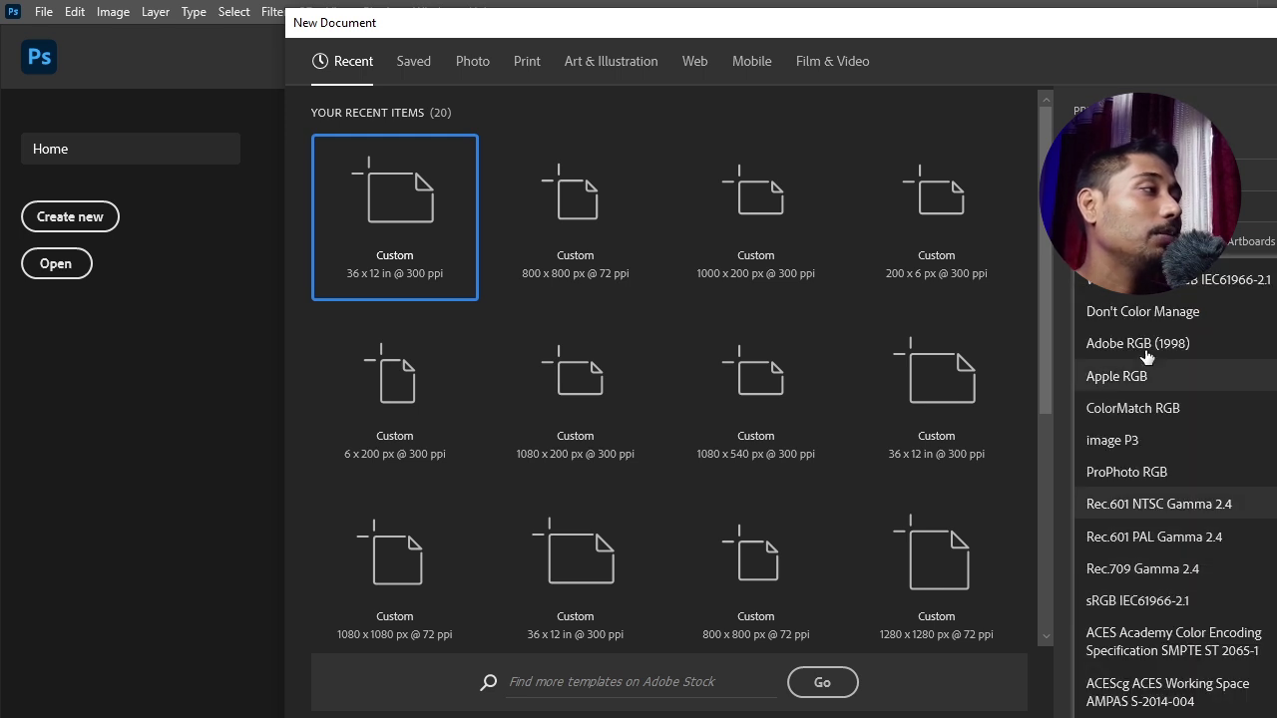
click(1252, 602)
click(1225, 688)
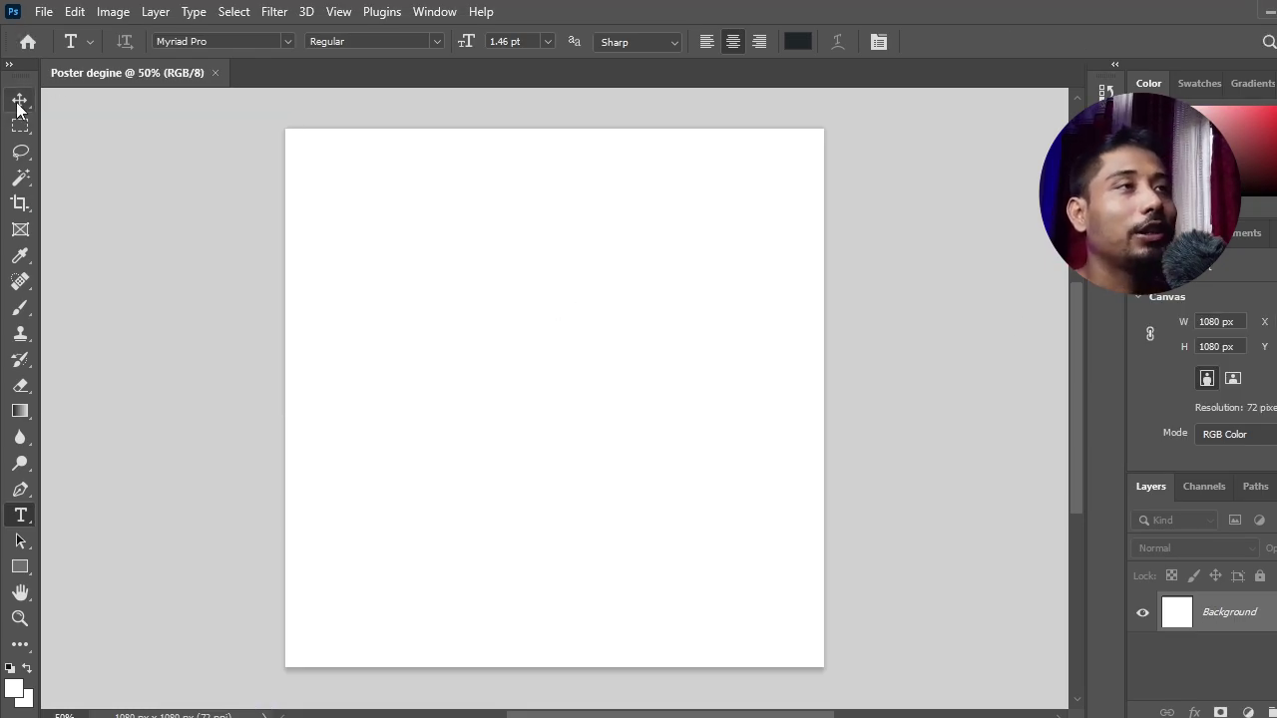
Activate the Move tool and unlock the Background layer into a regular layer
click(20, 99)
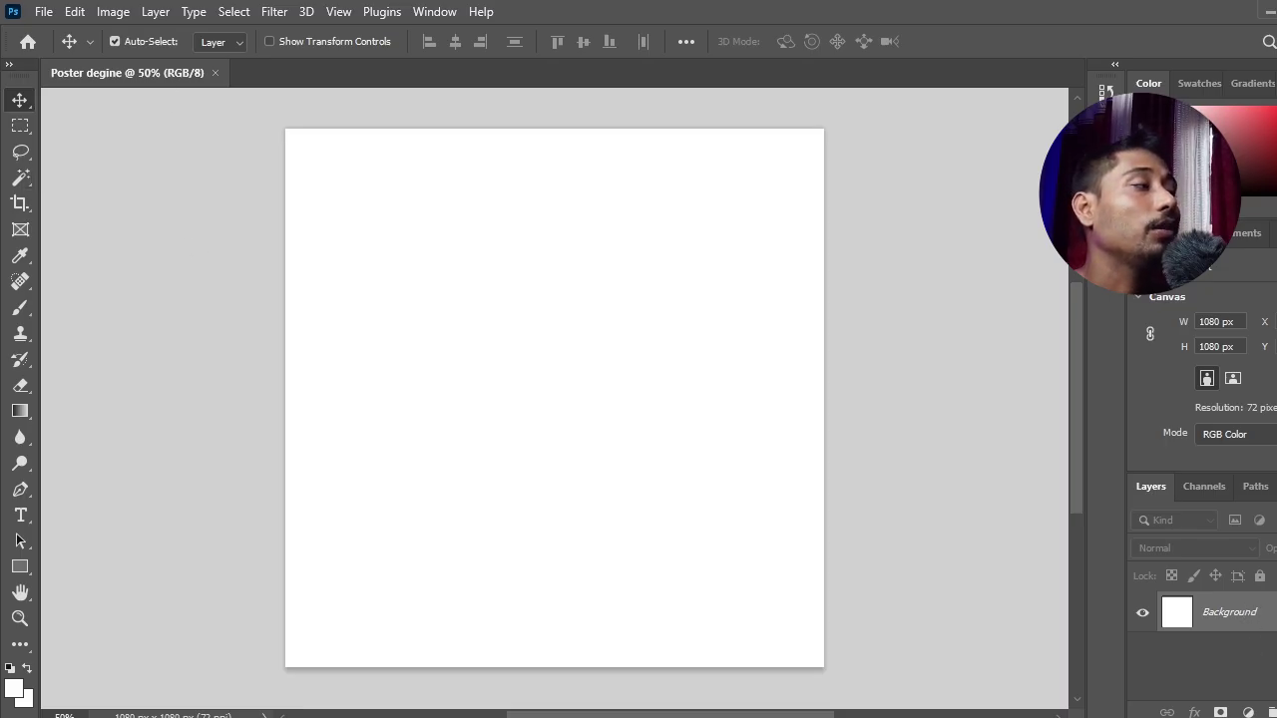
click(1275, 612)
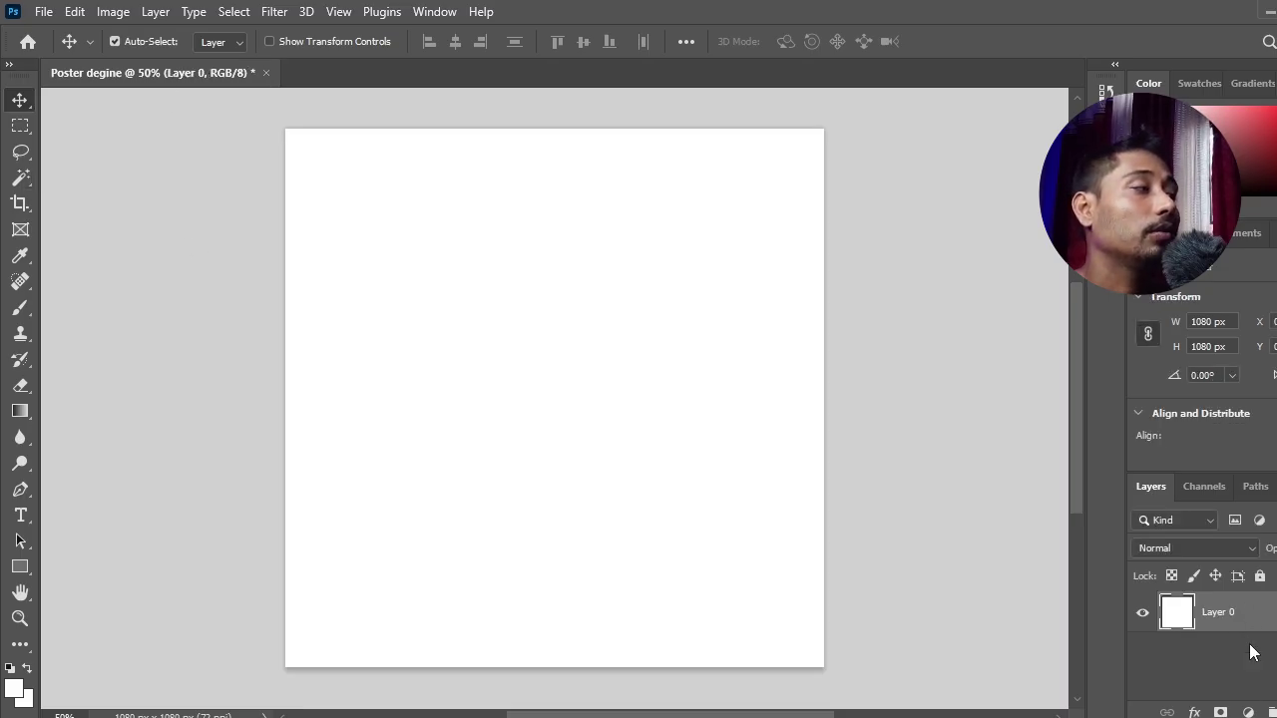
click(1246, 648)
Open the two cloud screenshots, the Gemini camera image and images.jpg from Downloads, accepting the Camera Raw defaults
click(44, 12)
click(65, 51)
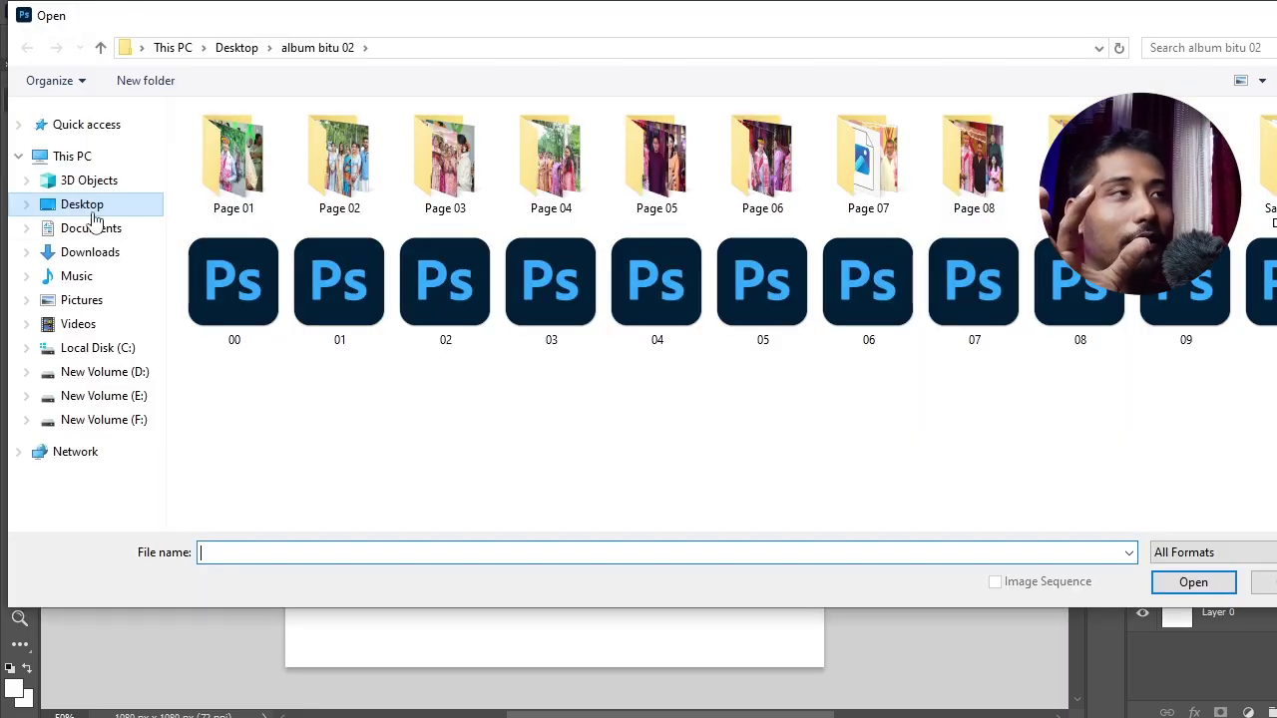
click(106, 253)
drag(689, 192, 178, 215)
click(1193, 582)
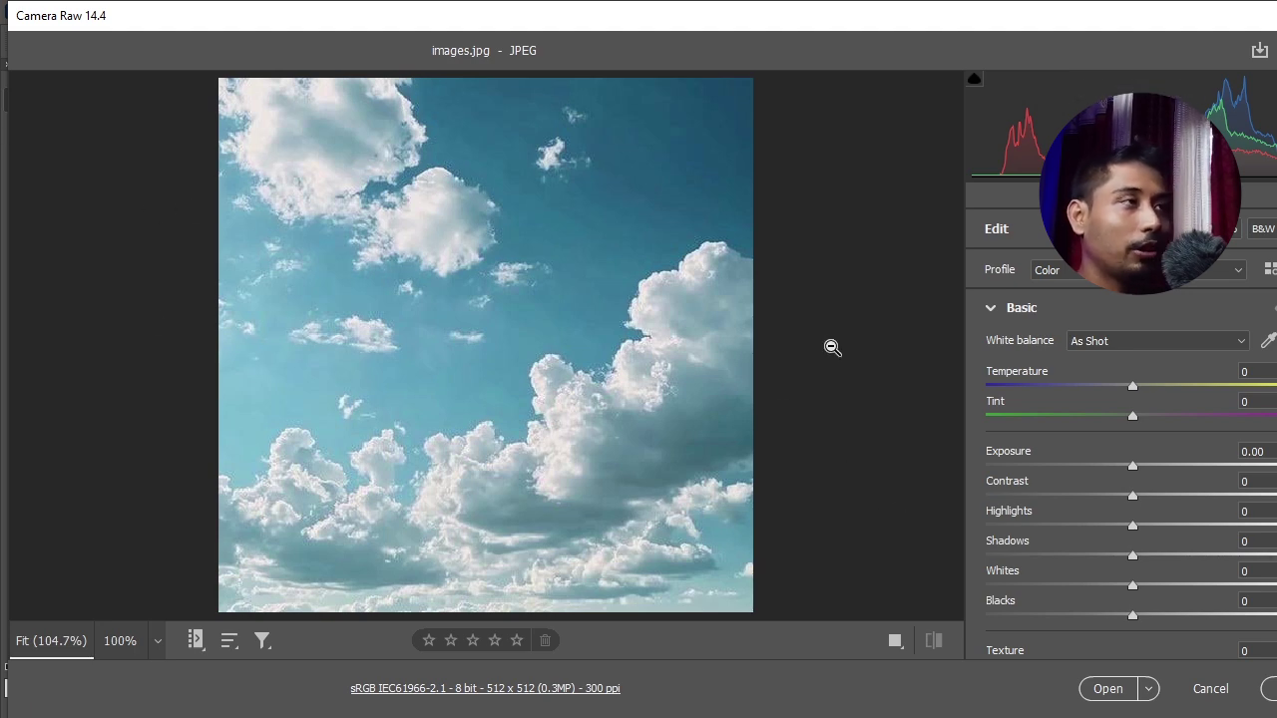
click(1105, 689)
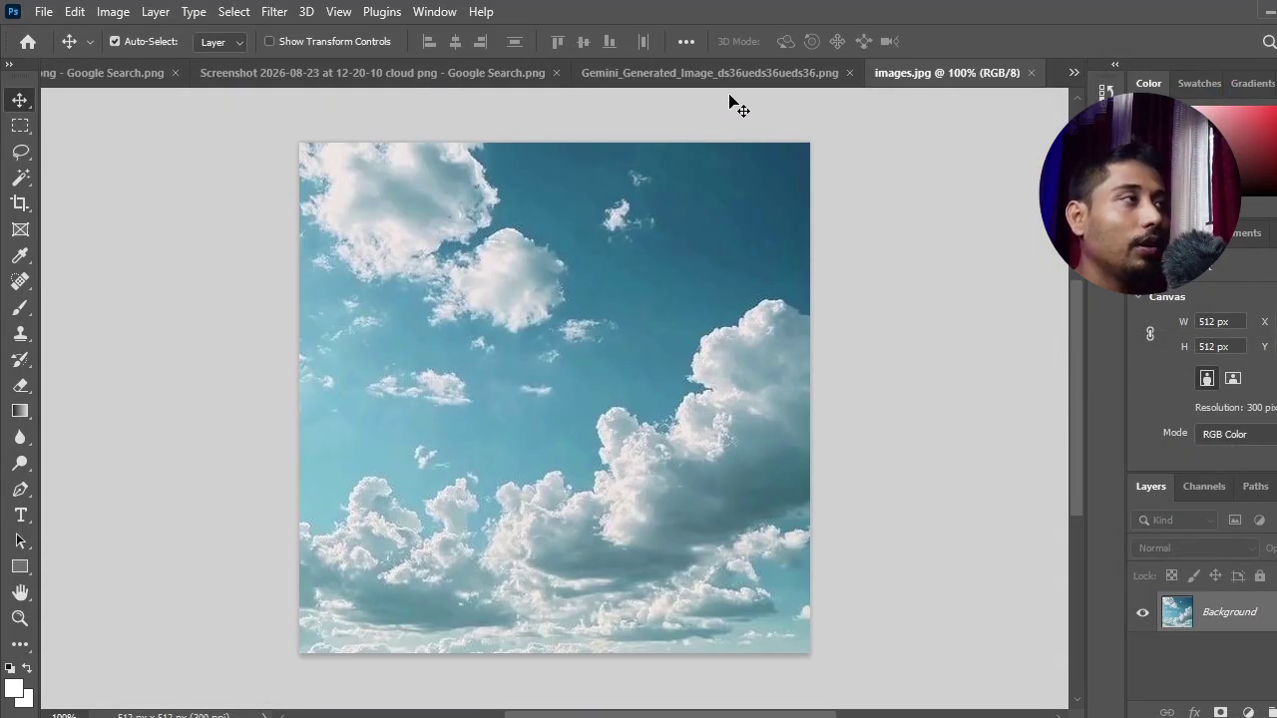
Look through the opened camera and cloud image documents
click(833, 74)
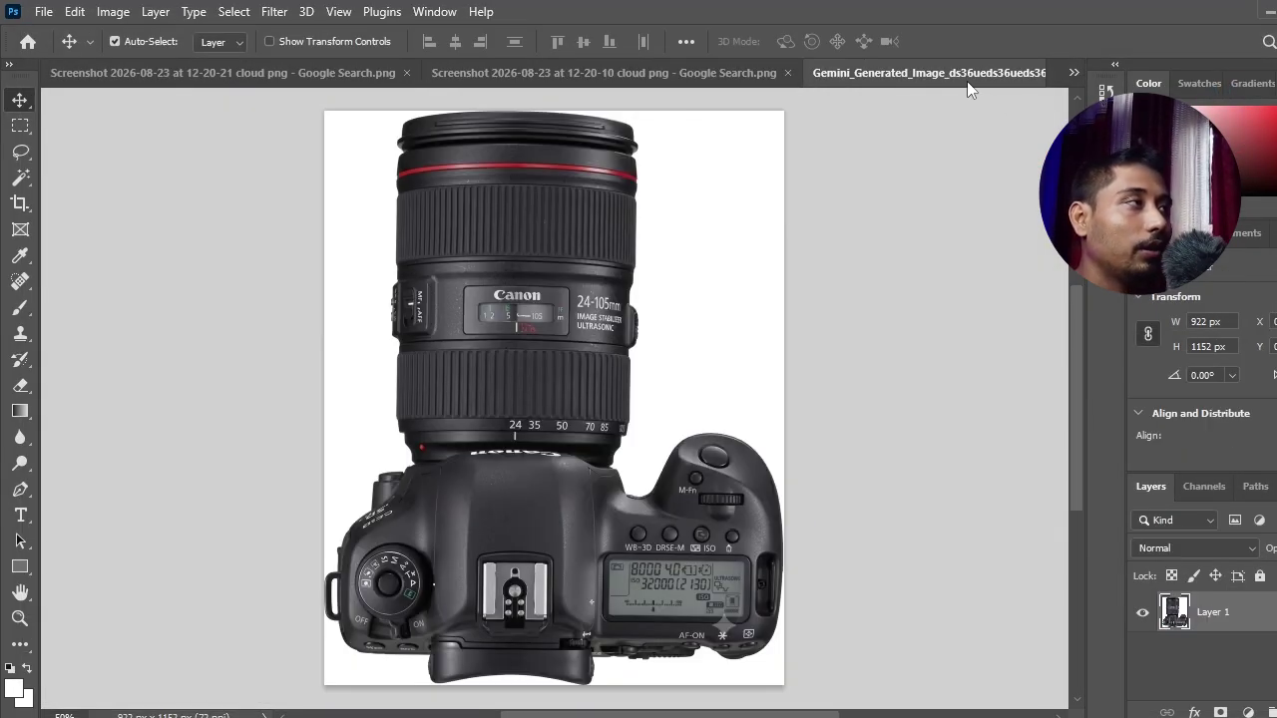
click(593, 74)
click(243, 75)
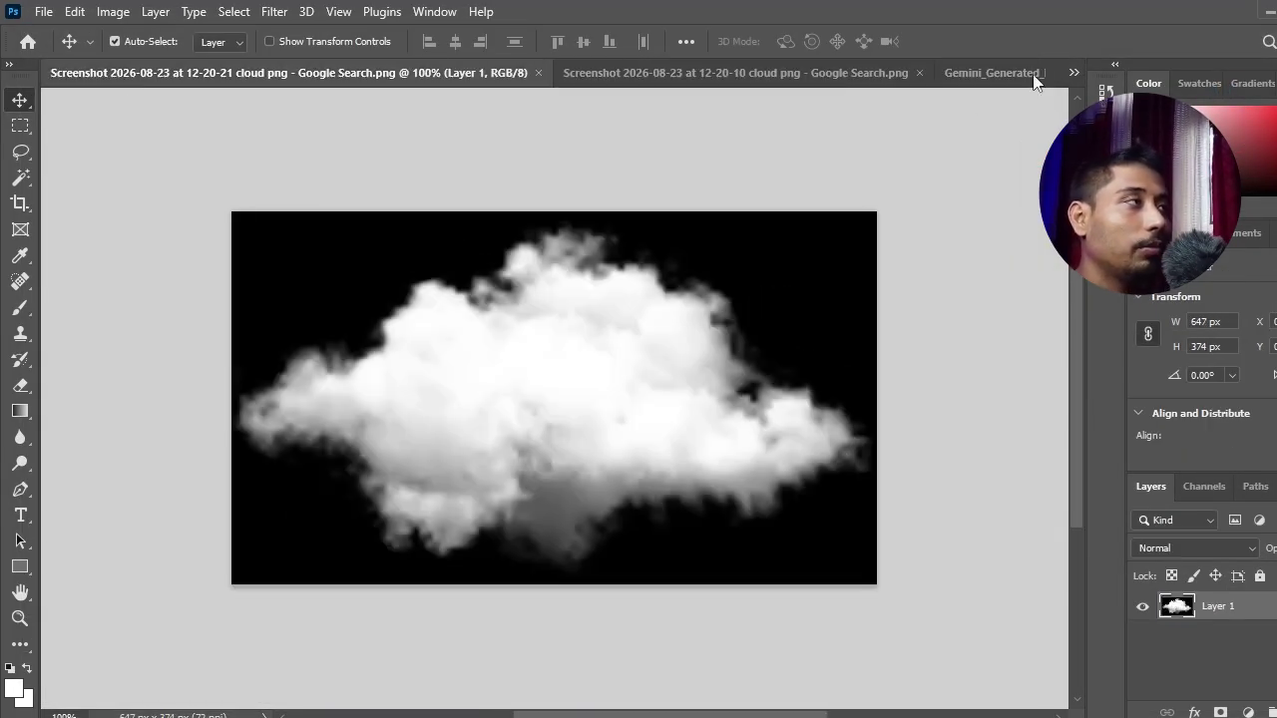
Bring up images.jpg and duplicate its sky background as a new layer
click(1074, 72)
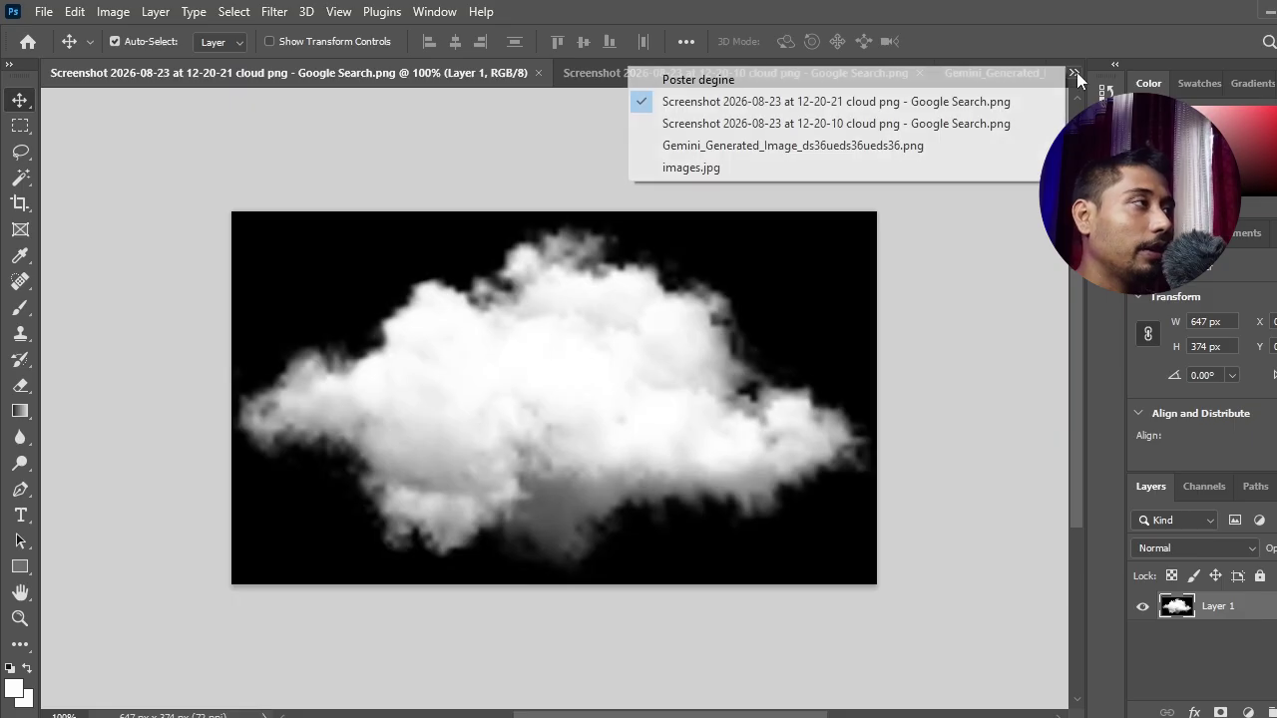
click(821, 170)
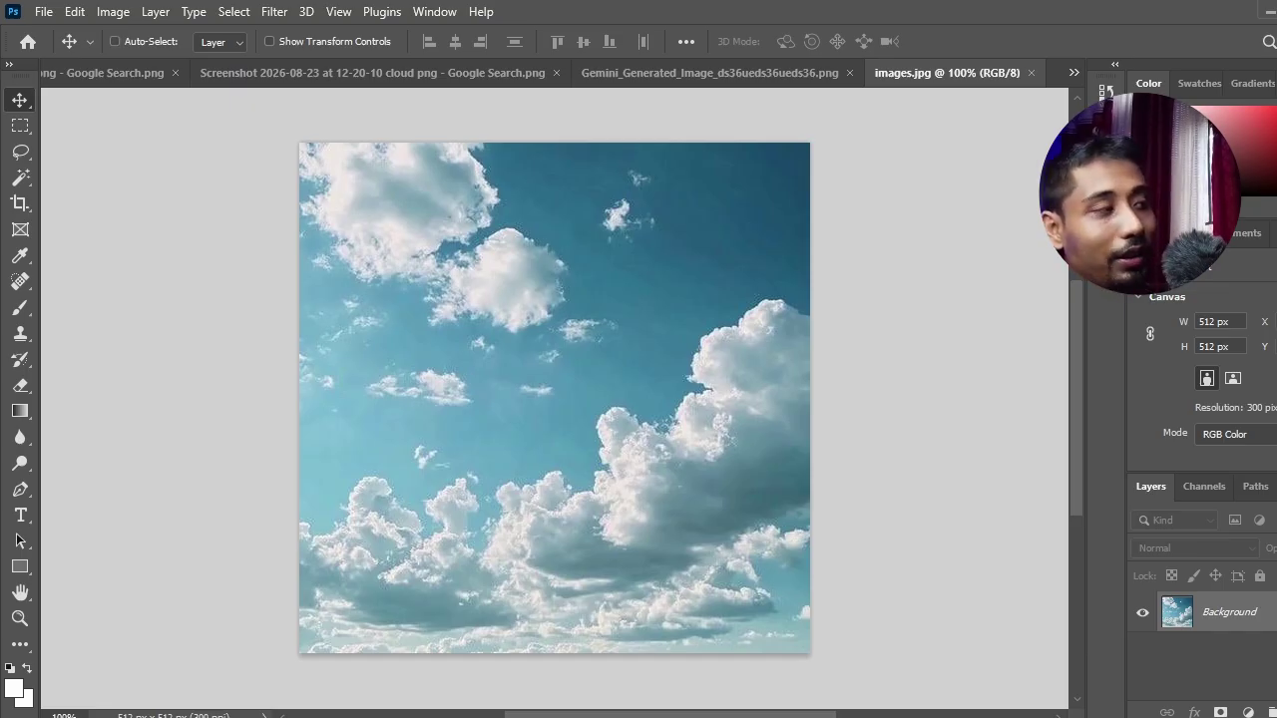
key(ctrl+j)
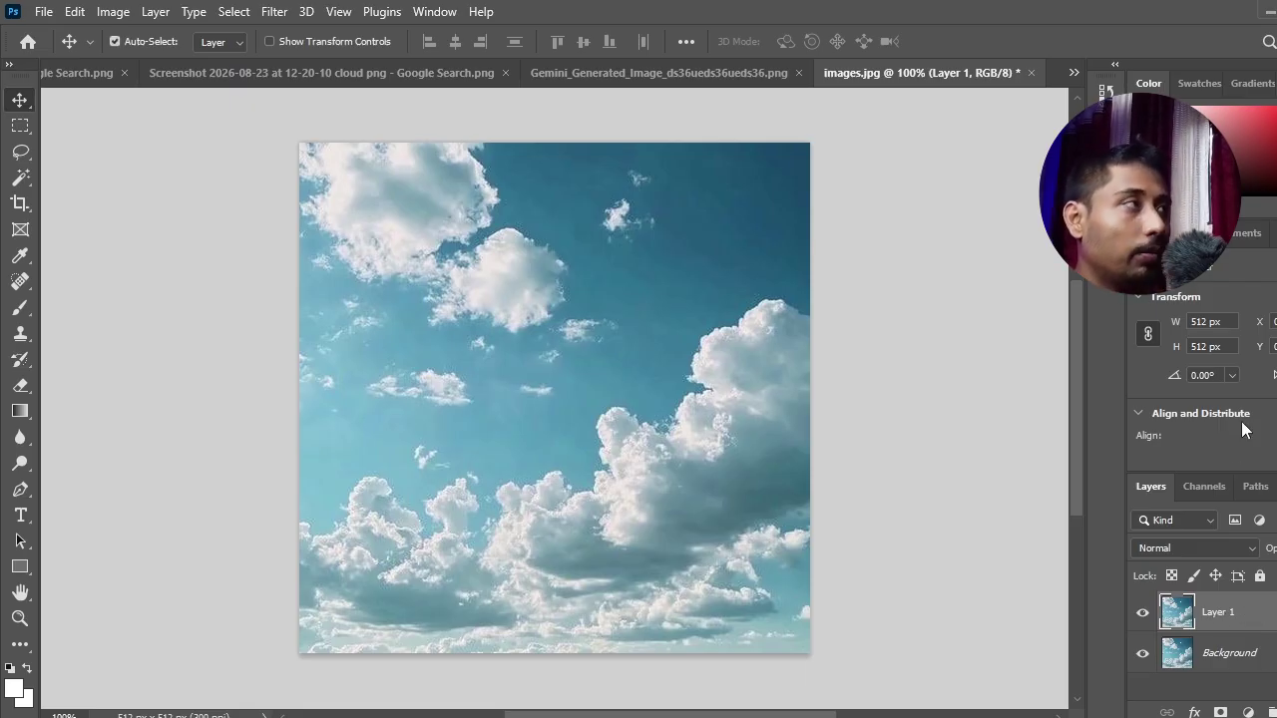
Paste the sky image into the Poster degine document and convert its layer to a smart object
click(1075, 72)
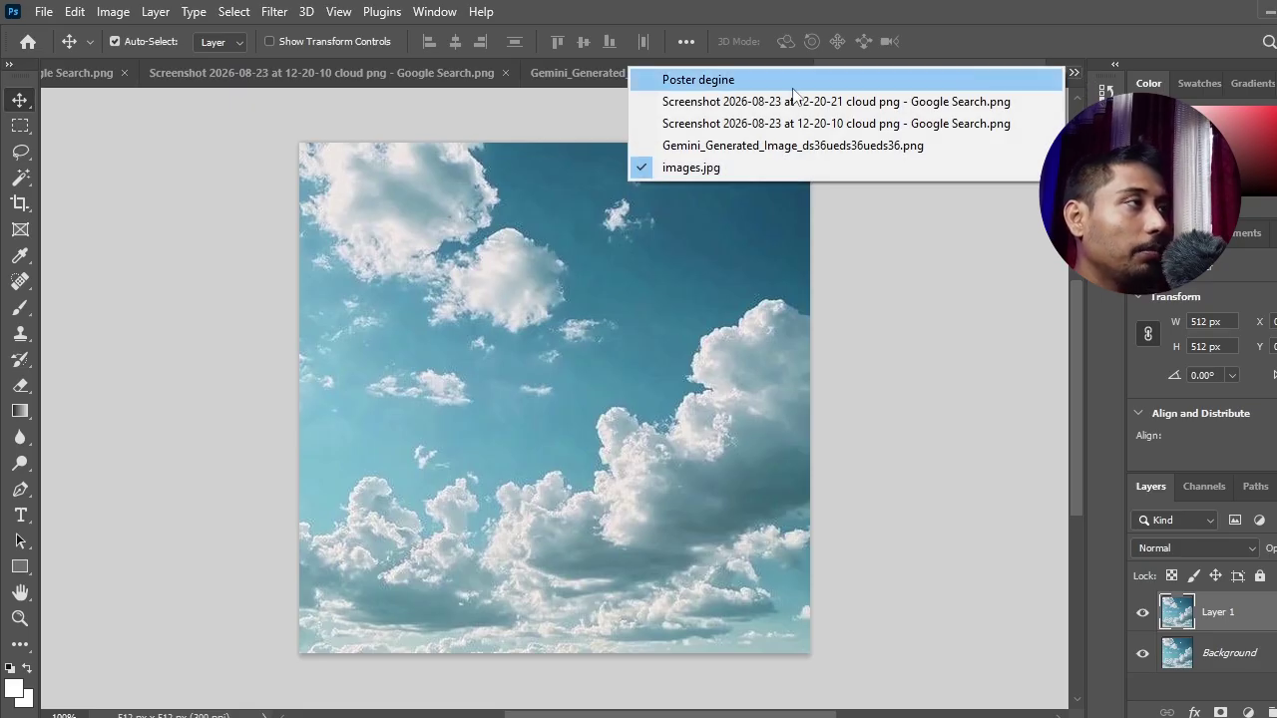
click(684, 82)
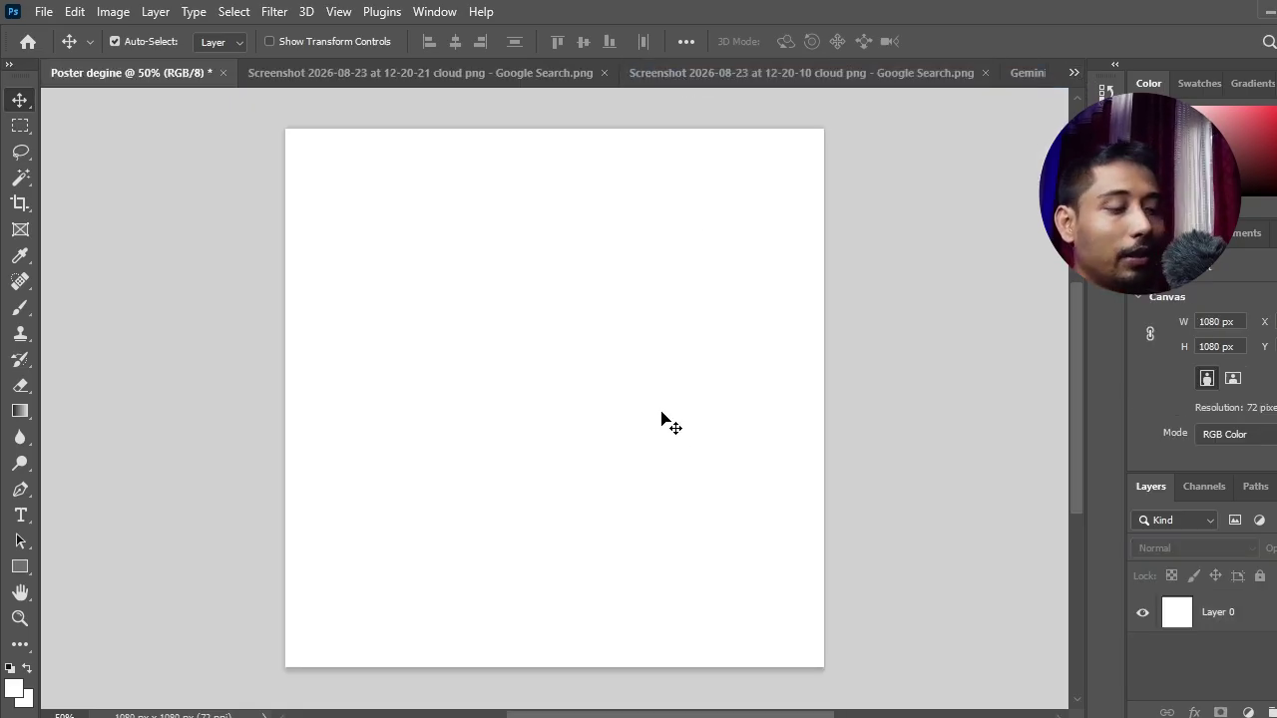
key(ctrl+v)
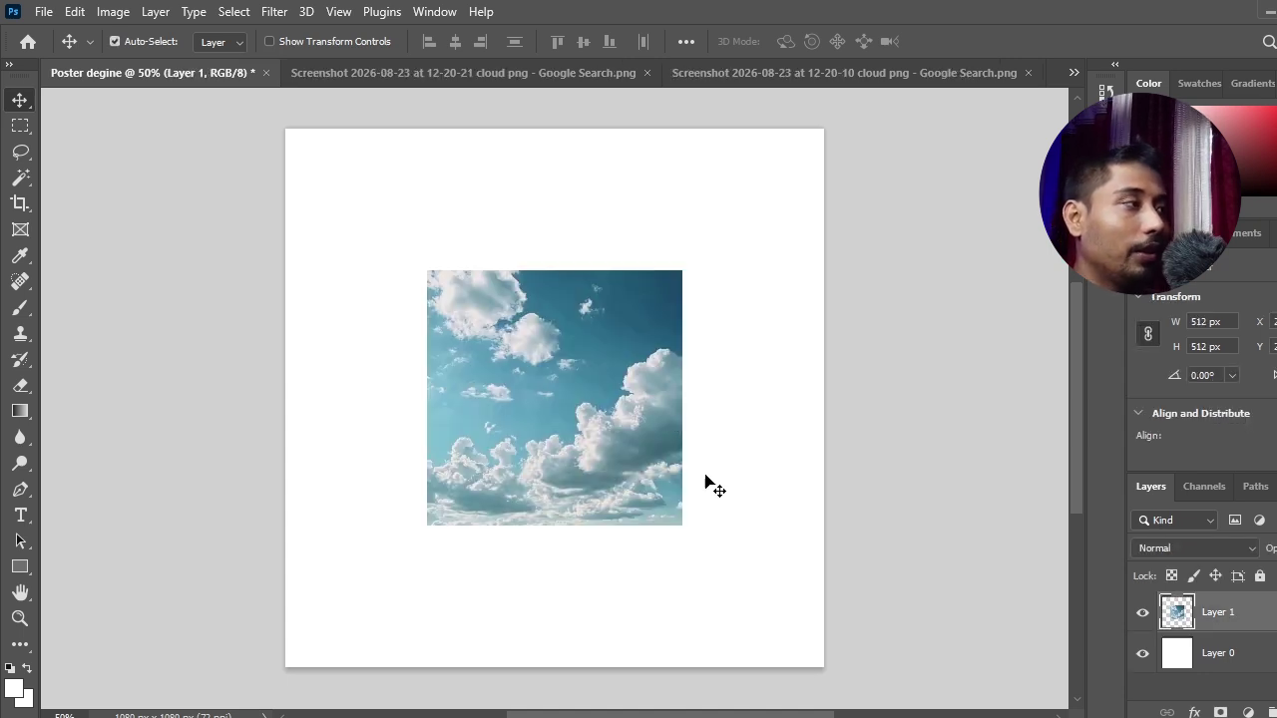
right_click(1245, 616)
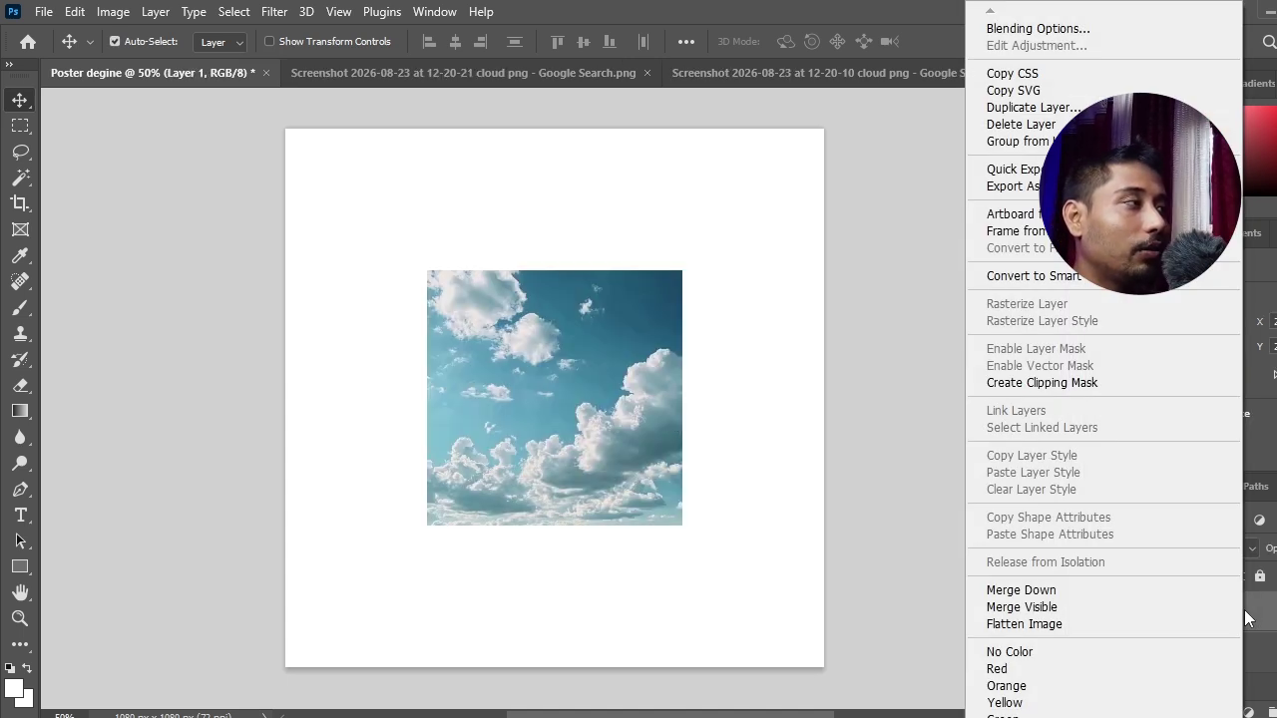
click(1082, 280)
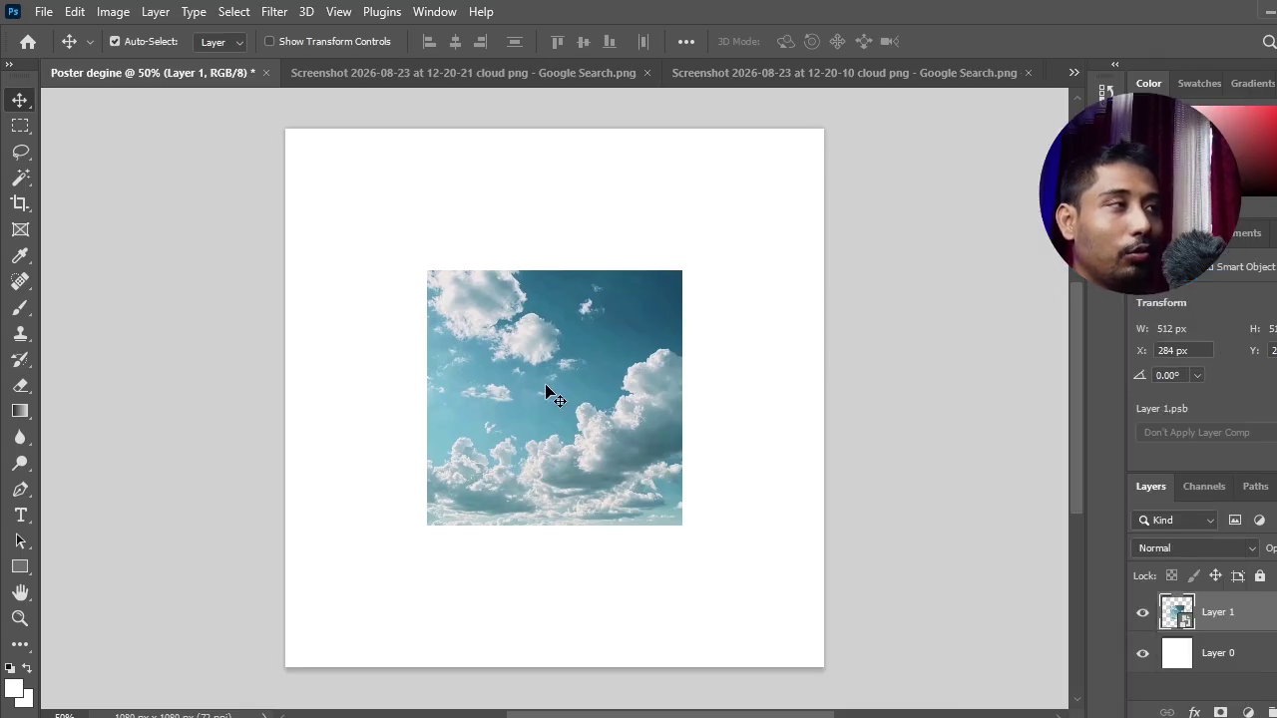
Scale and reposition the sky layer to cover the whole poster canvas, about 1095 px wide
mouse_move(563, 430)
mouse_down()
mouse_move(525, 482)
mouse_move(564, 423)
mouse_up()
key(ctrl+t)
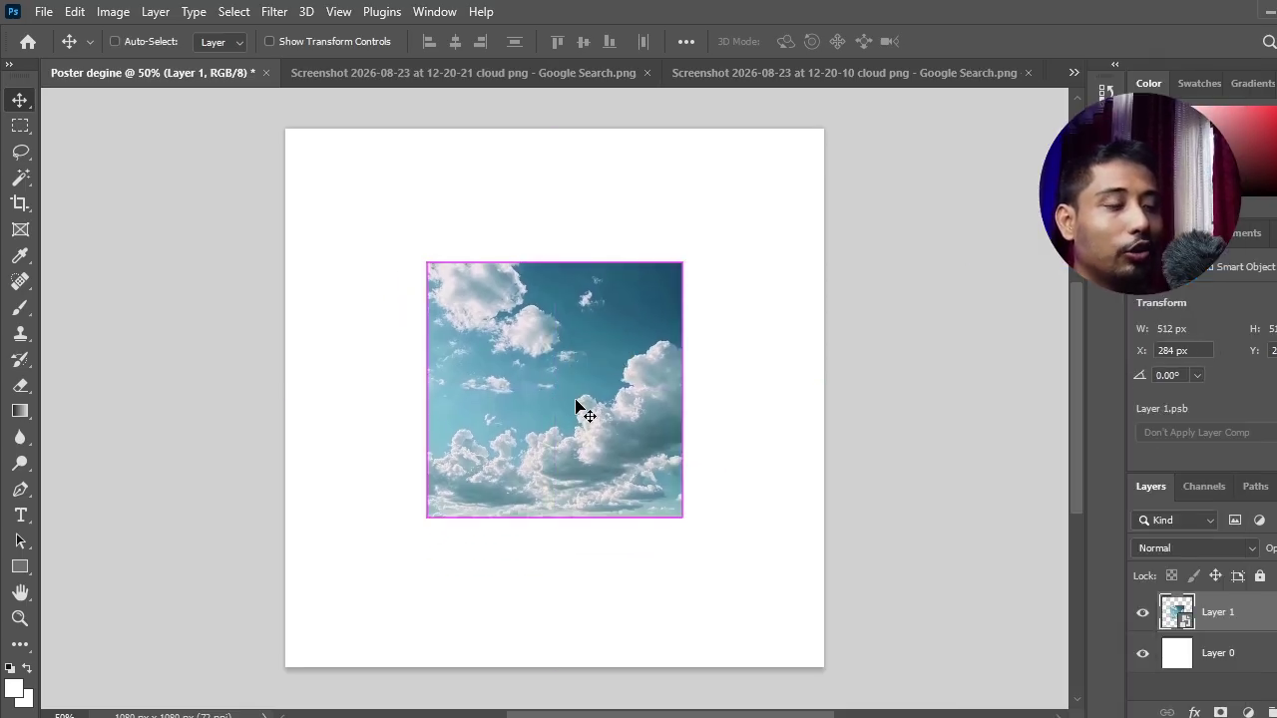
mouse_move(683, 389)
mouse_down()
mouse_move(747, 393)
mouse_move(672, 391)
mouse_up()
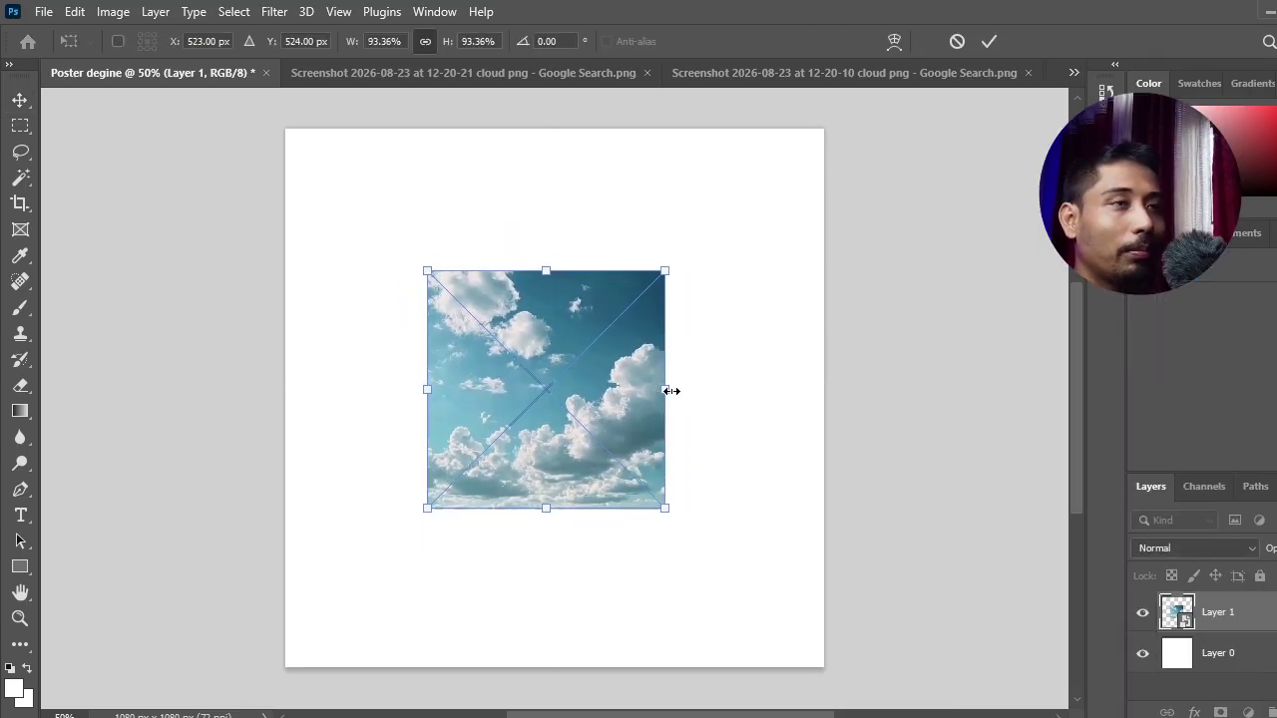
drag(596, 410, 456, 265)
drag(538, 245, 827, 242)
drag(660, 284, 667, 390)
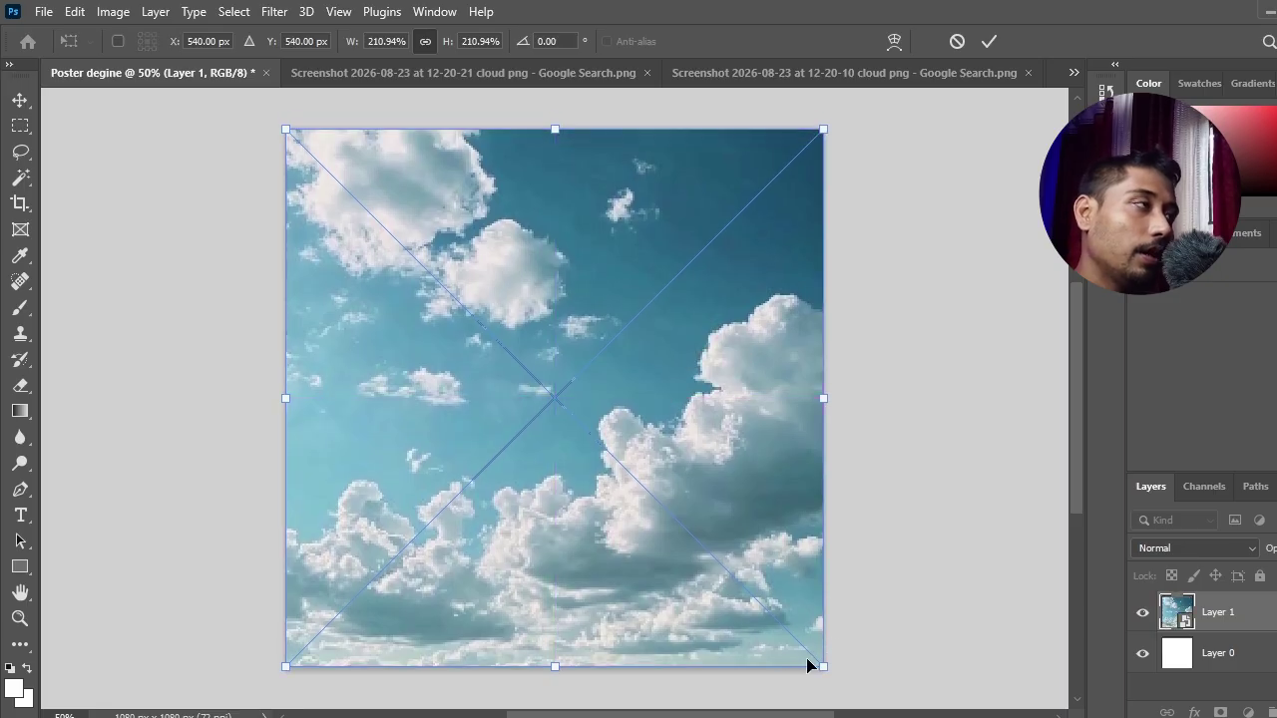
drag(823, 666, 830, 673)
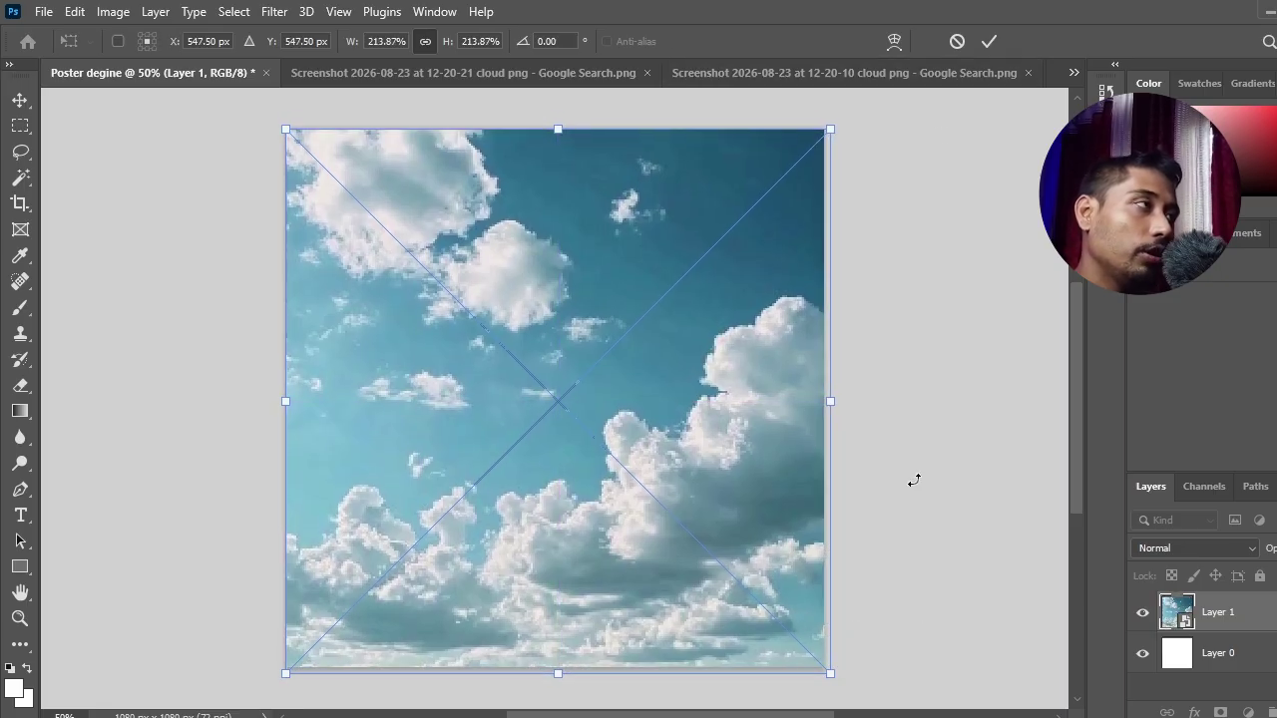
click(988, 41)
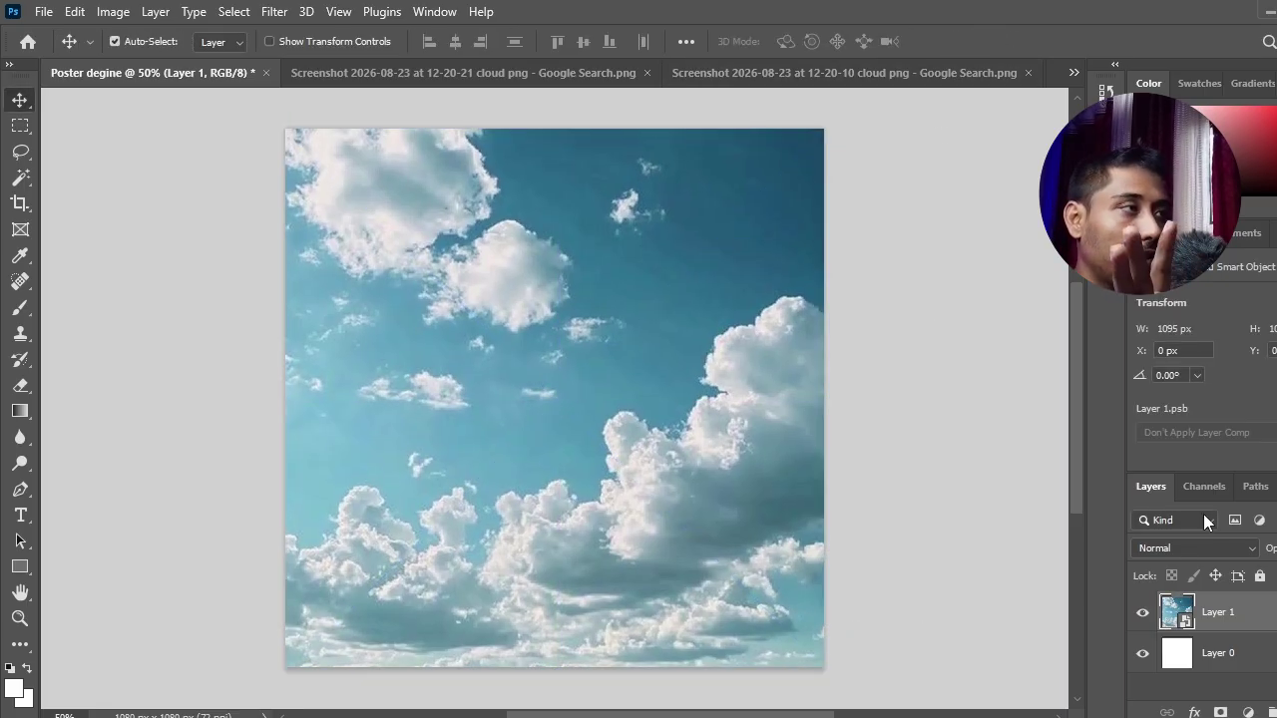
Center the sky layer horizontally and vertically on the canvas, then clear the selection
ctrl+click(1215, 623)
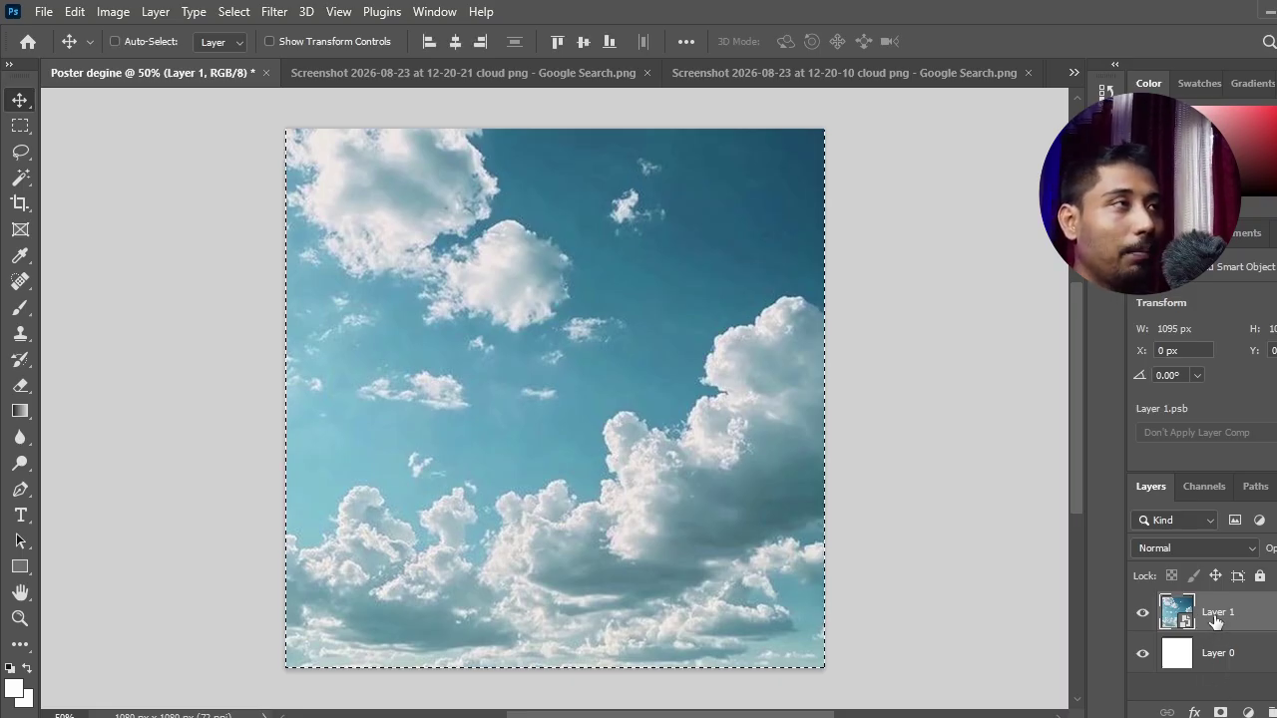
click(460, 40)
click(585, 43)
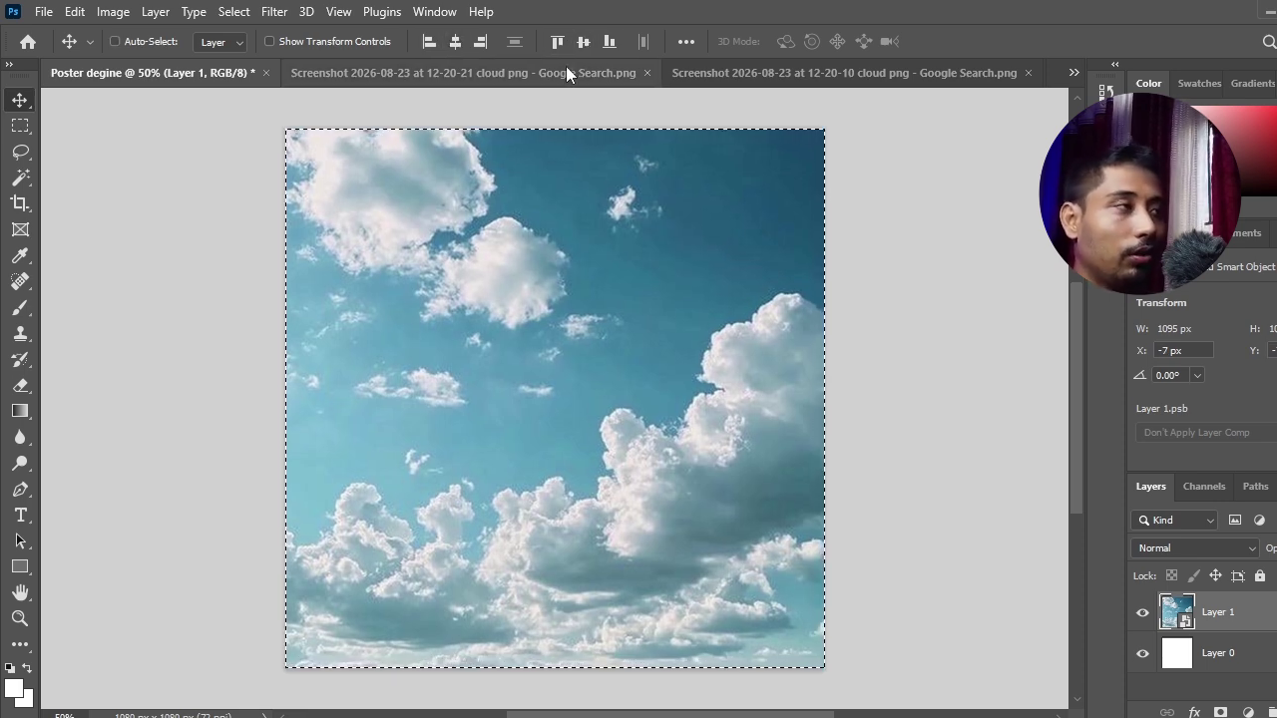
key(ctrl+d)
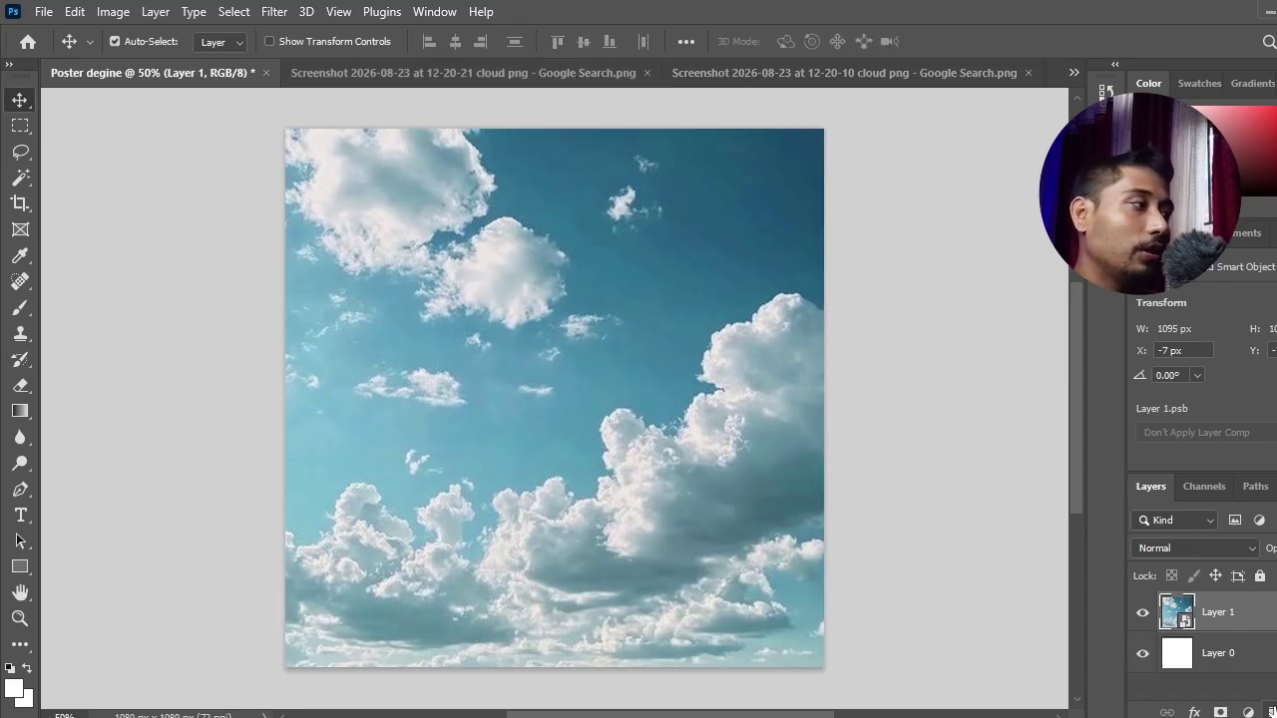
Add a Hue/Saturation adjustment clipped to the sky layer and strongly reduce its saturation to a near-gray tone
click(1248, 712)
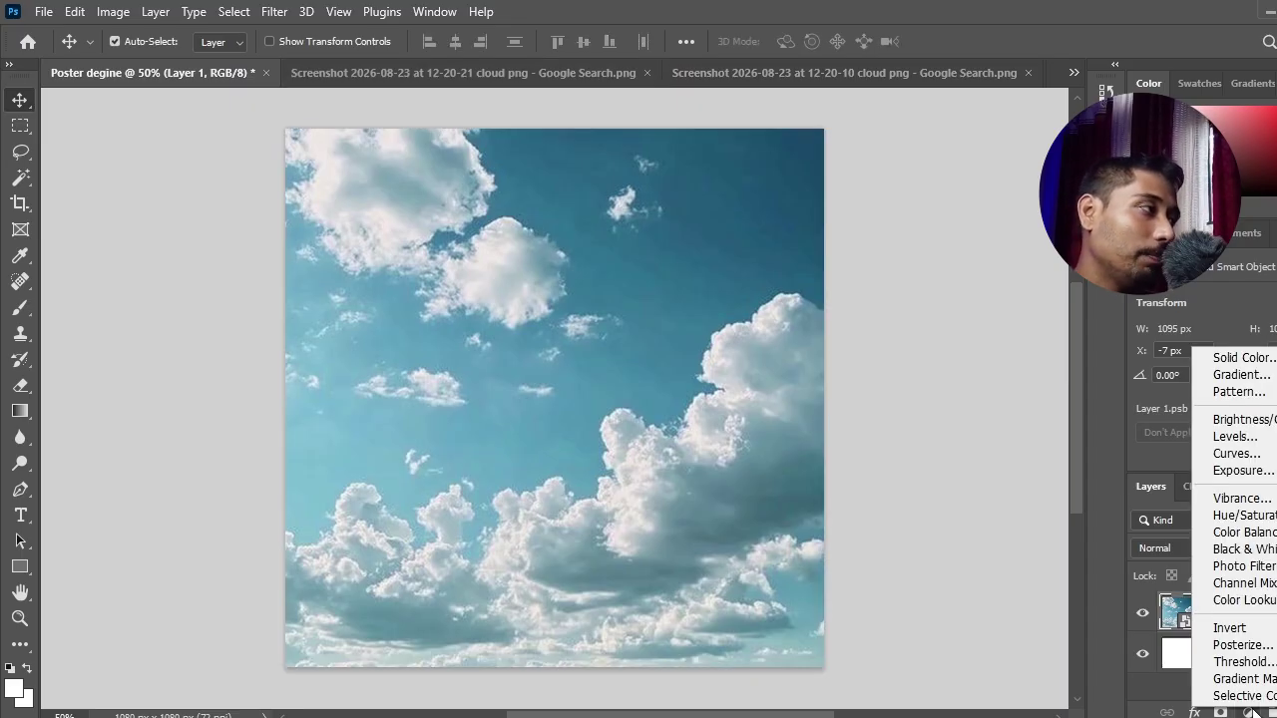
click(1254, 517)
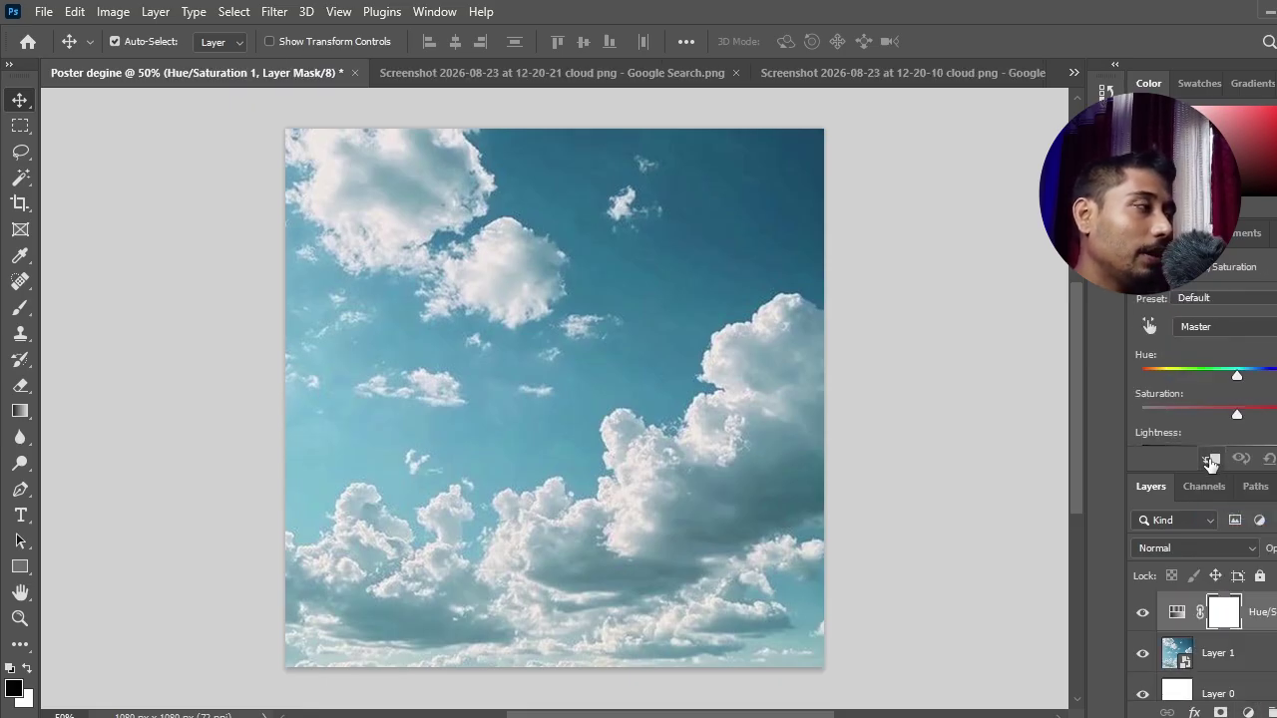
click(1210, 458)
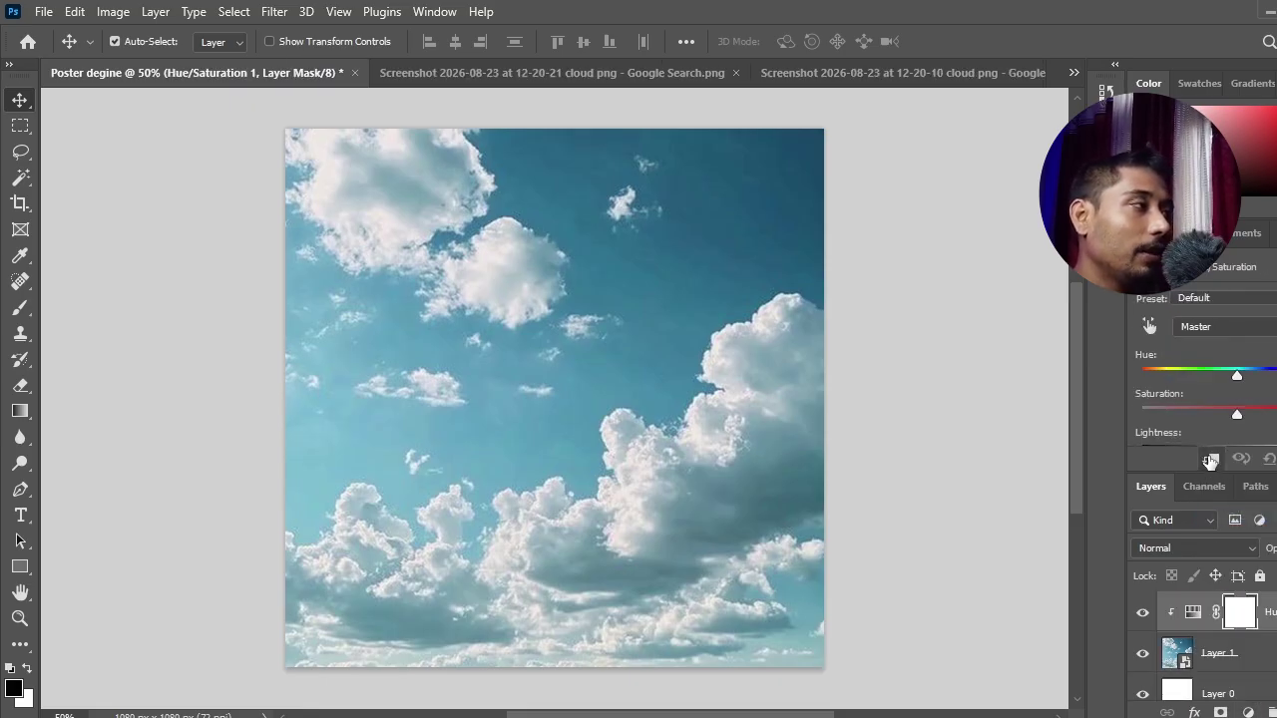
drag(1236, 417, 1171, 419)
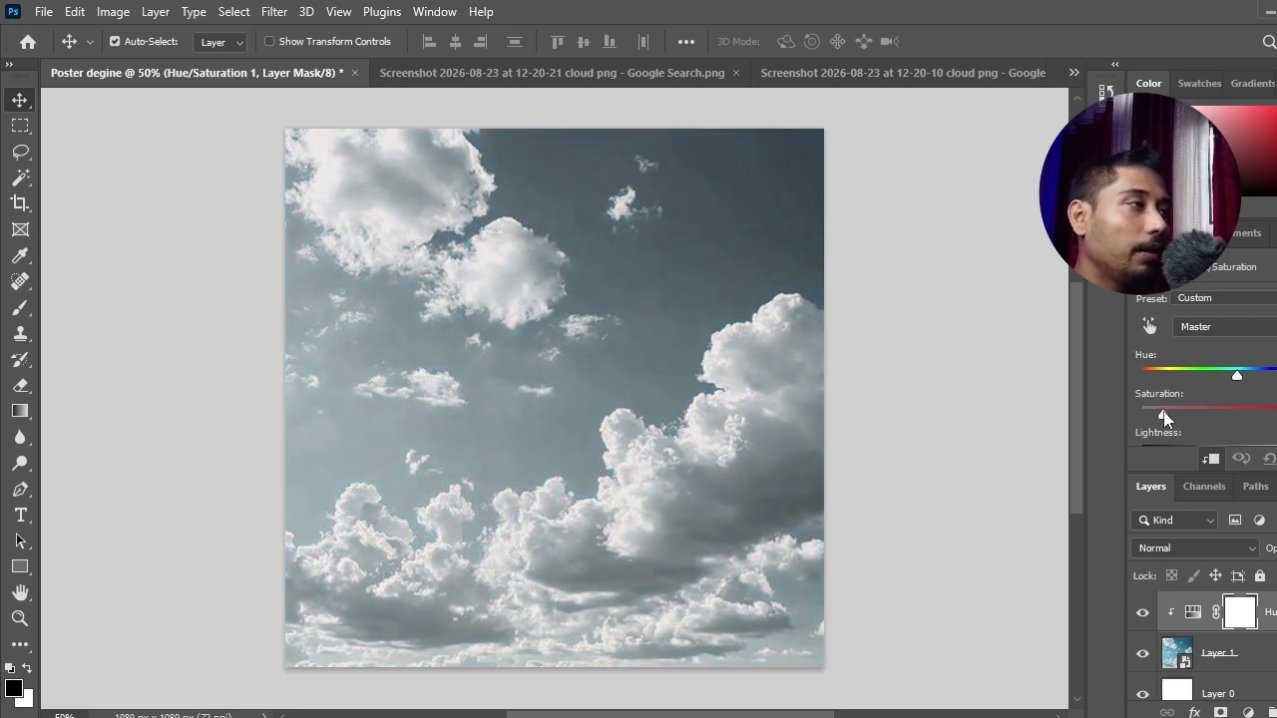
Lower the opacity of the sky layer so it fades into the white background
click(1276, 549)
mouse_move(1276, 576)
mouse_down()
mouse_move(1263, 577)
mouse_move(1276, 579)
mouse_up()
click(1255, 658)
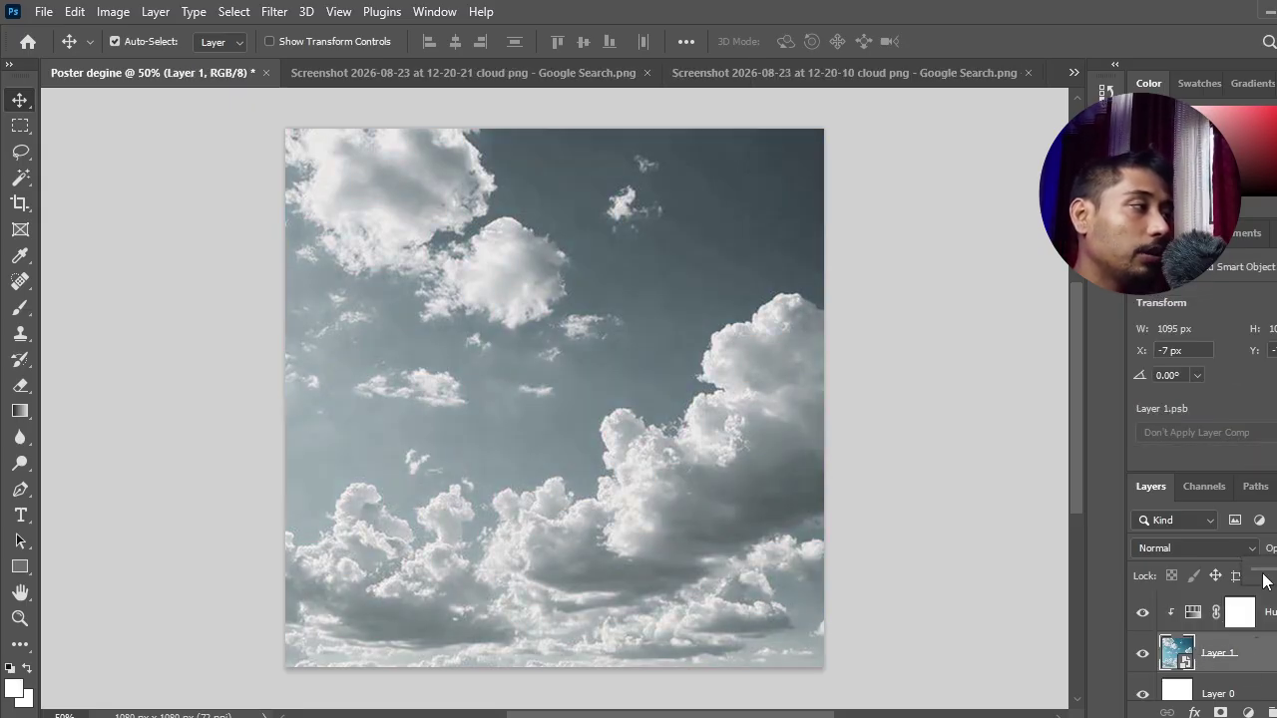
drag(1269, 570, 1276, 571)
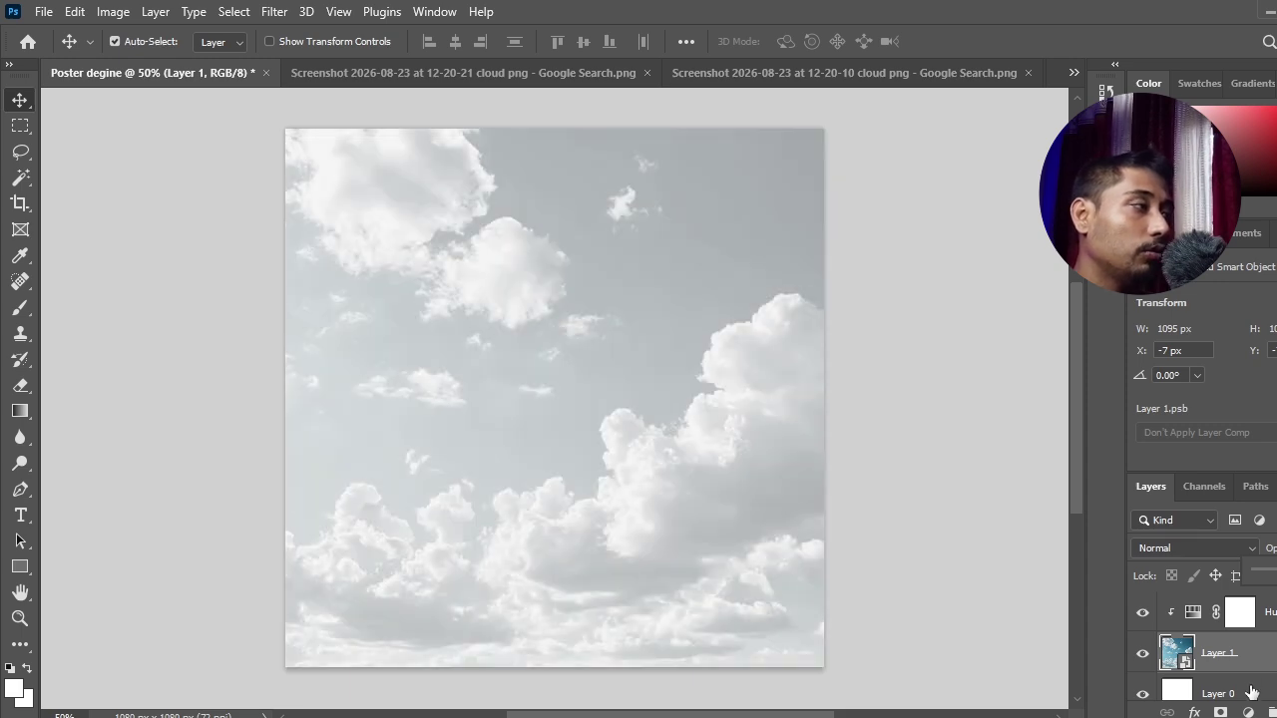
Add a solid color fill layer in gray 808080 directly above the white Layer 0
click(1251, 692)
click(1247, 711)
click(1240, 366)
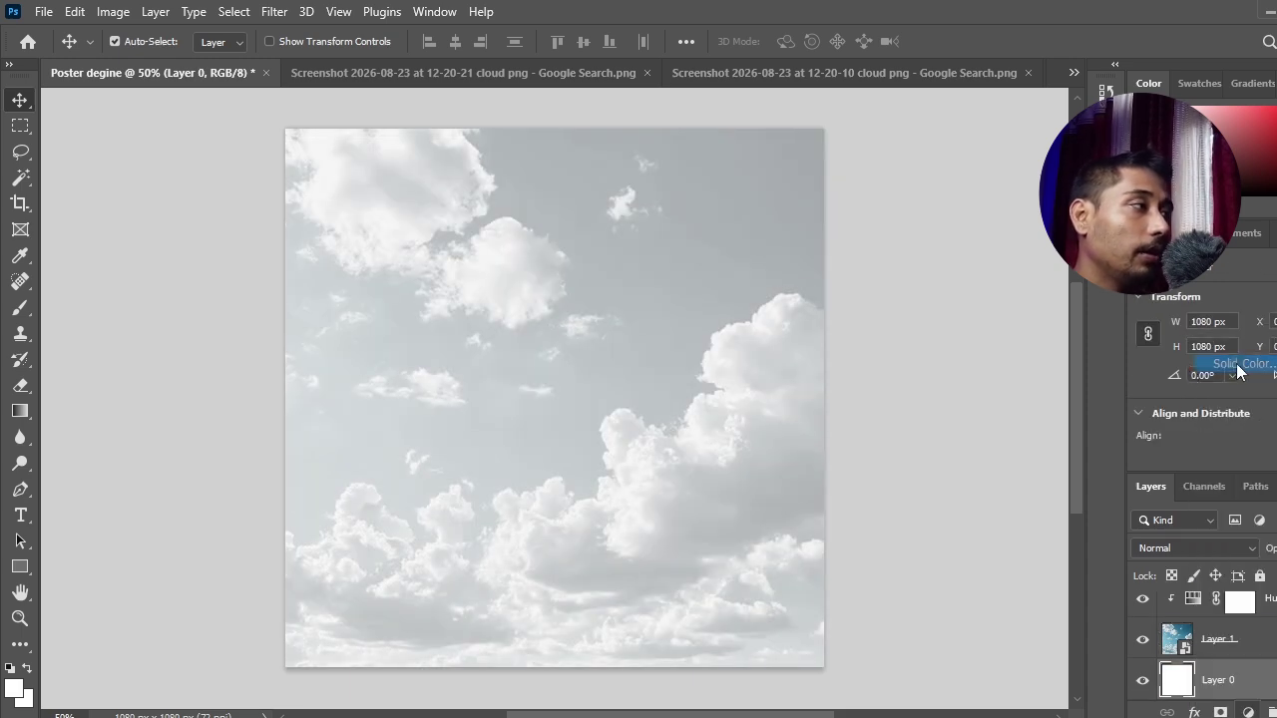
text(8)
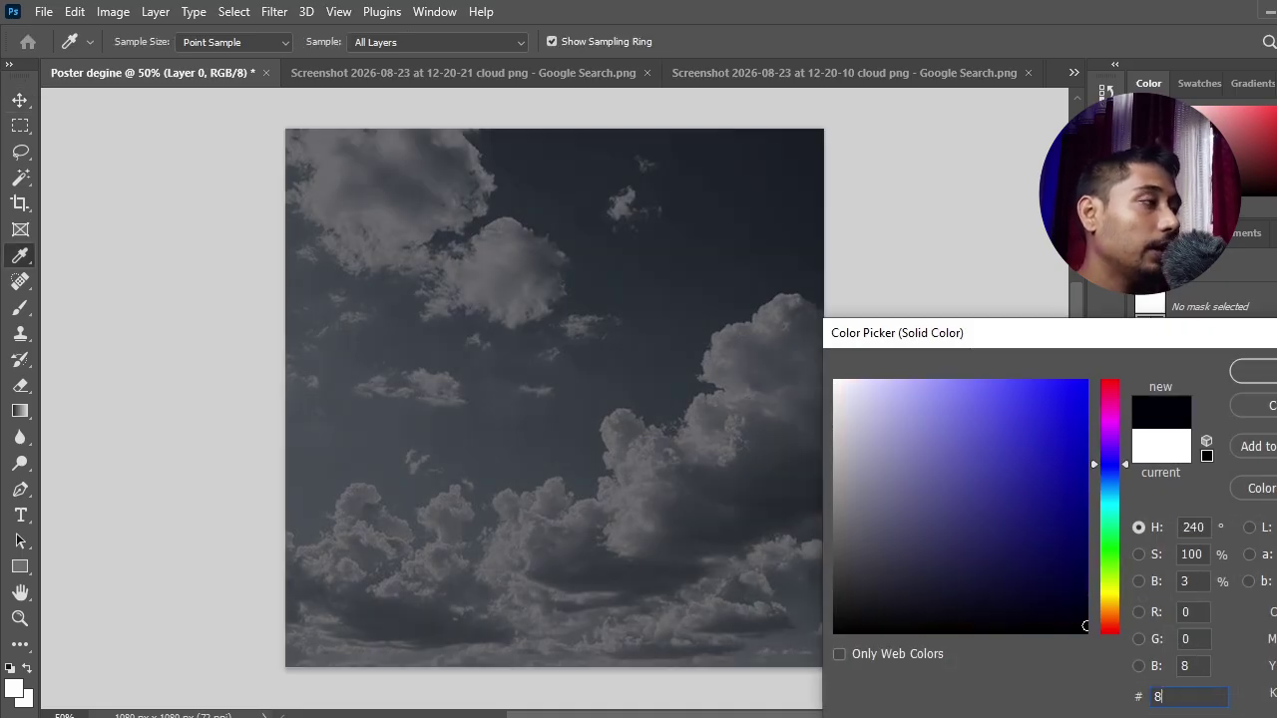
text(08080)
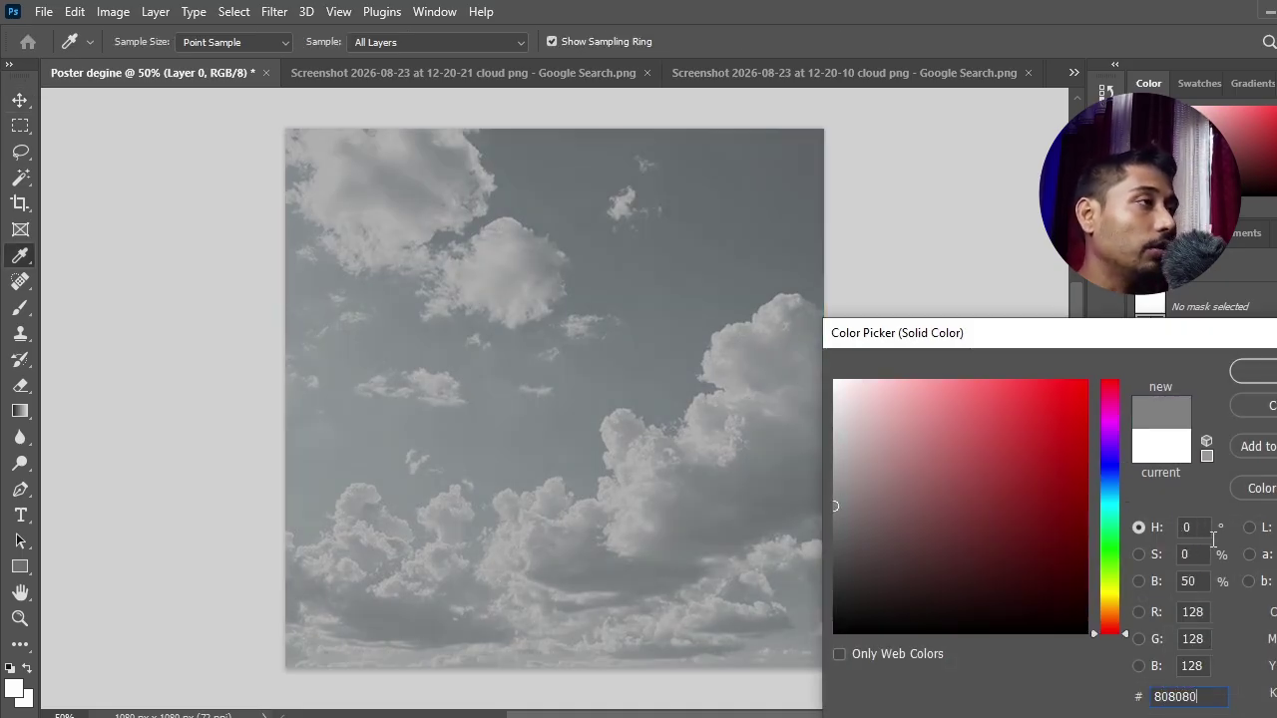
key(Return)
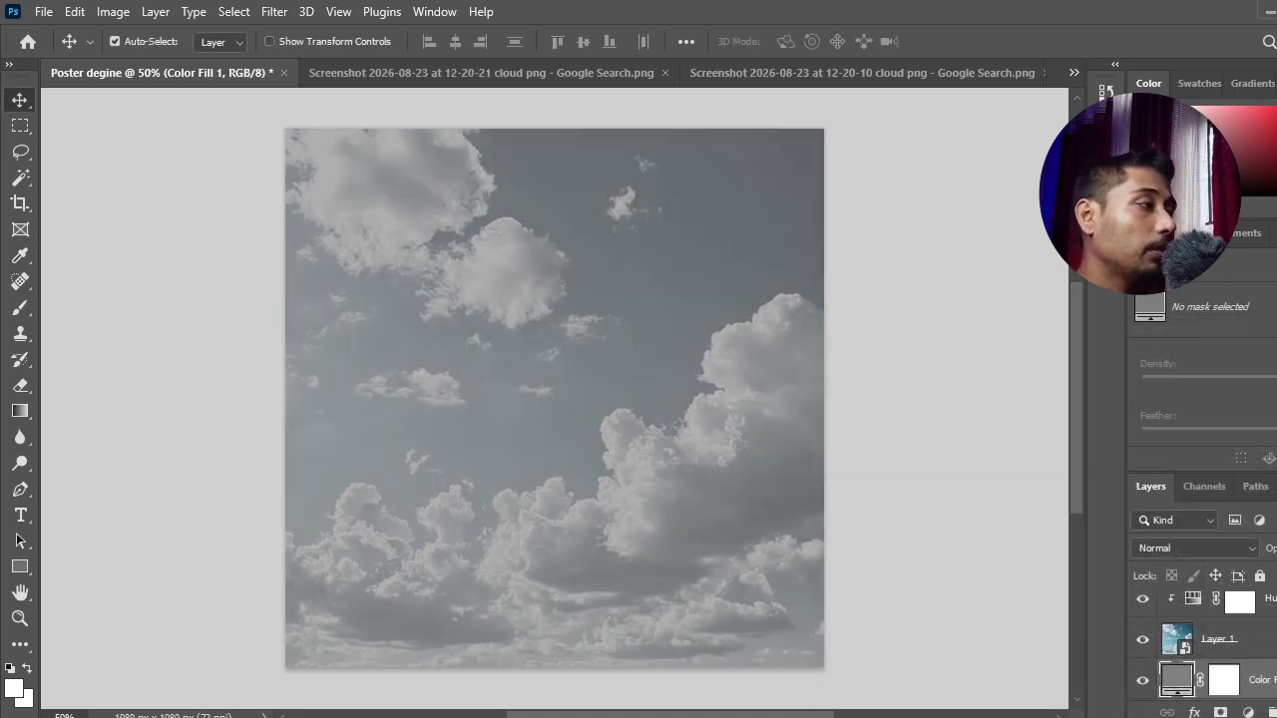
Reduce the sky layer's opacity further over the gray fill for a fainter cloud texture
click(1217, 638)
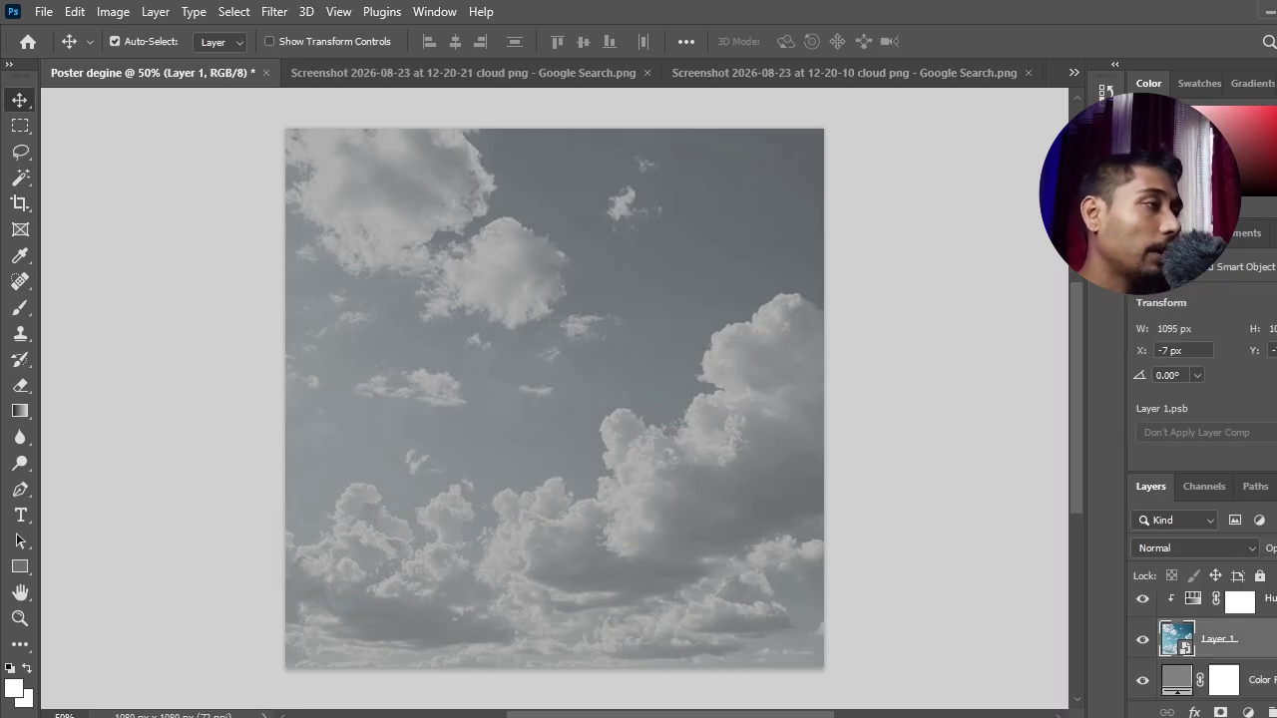
drag(1276, 549, 1271, 549)
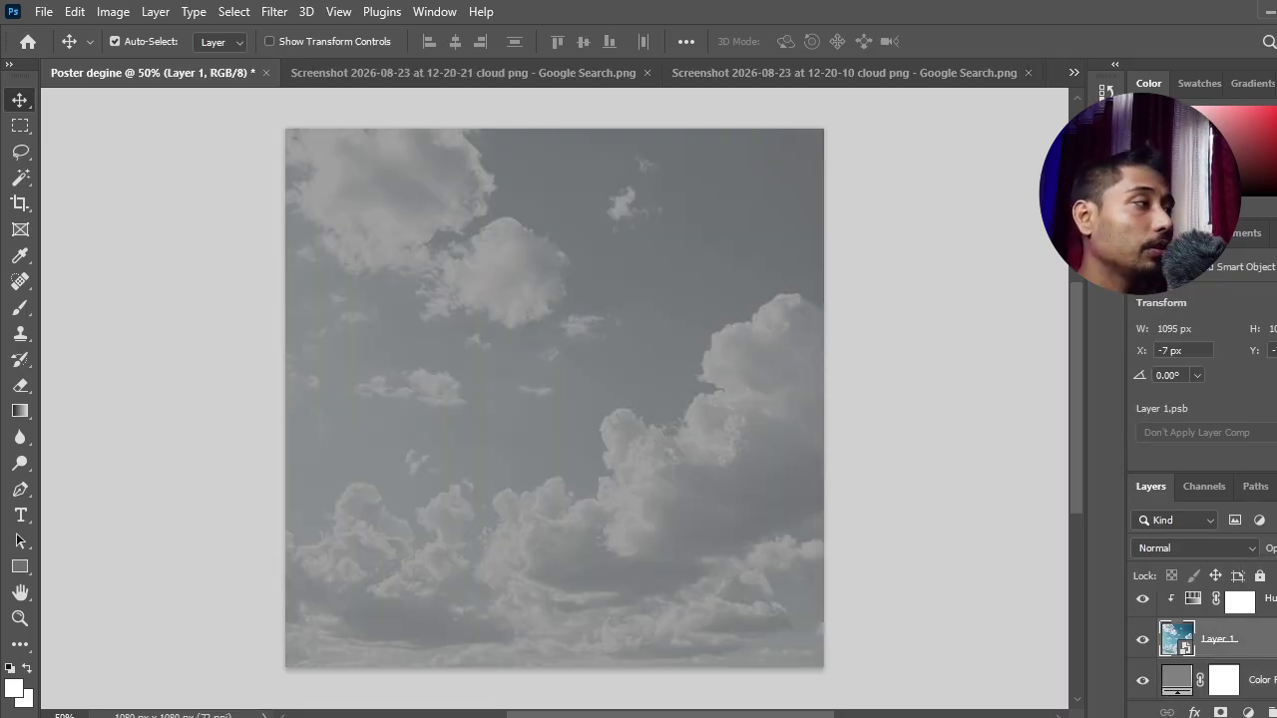
drag(1271, 548, 1267, 549)
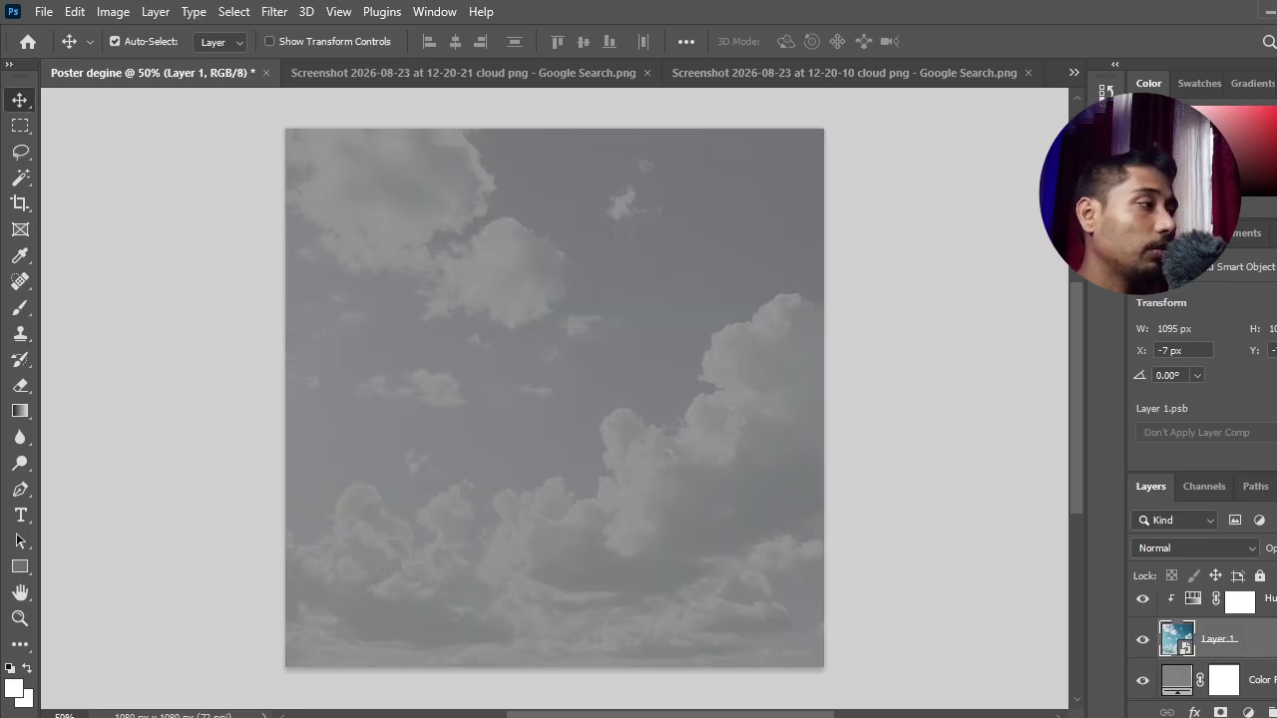
Change the solid color fill beneath the sky to a very light gray
click(1167, 686)
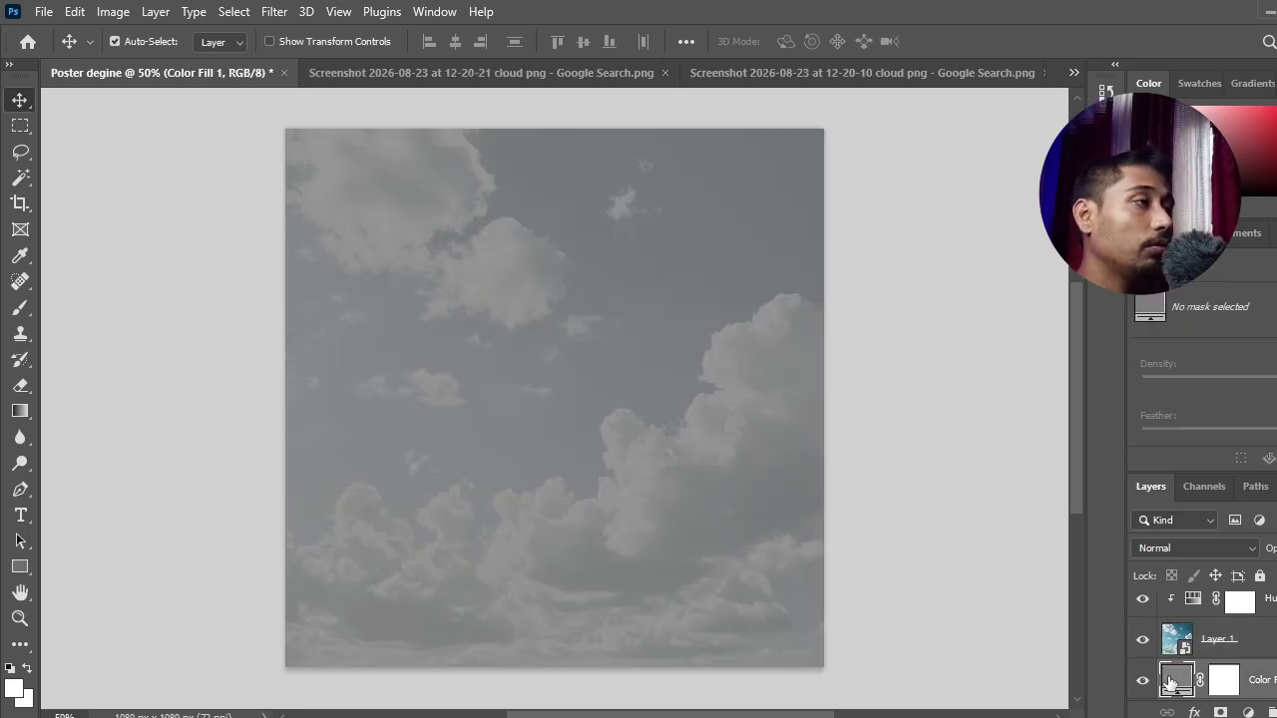
double_click(1172, 683)
drag(843, 424, 827, 398)
key(Return)
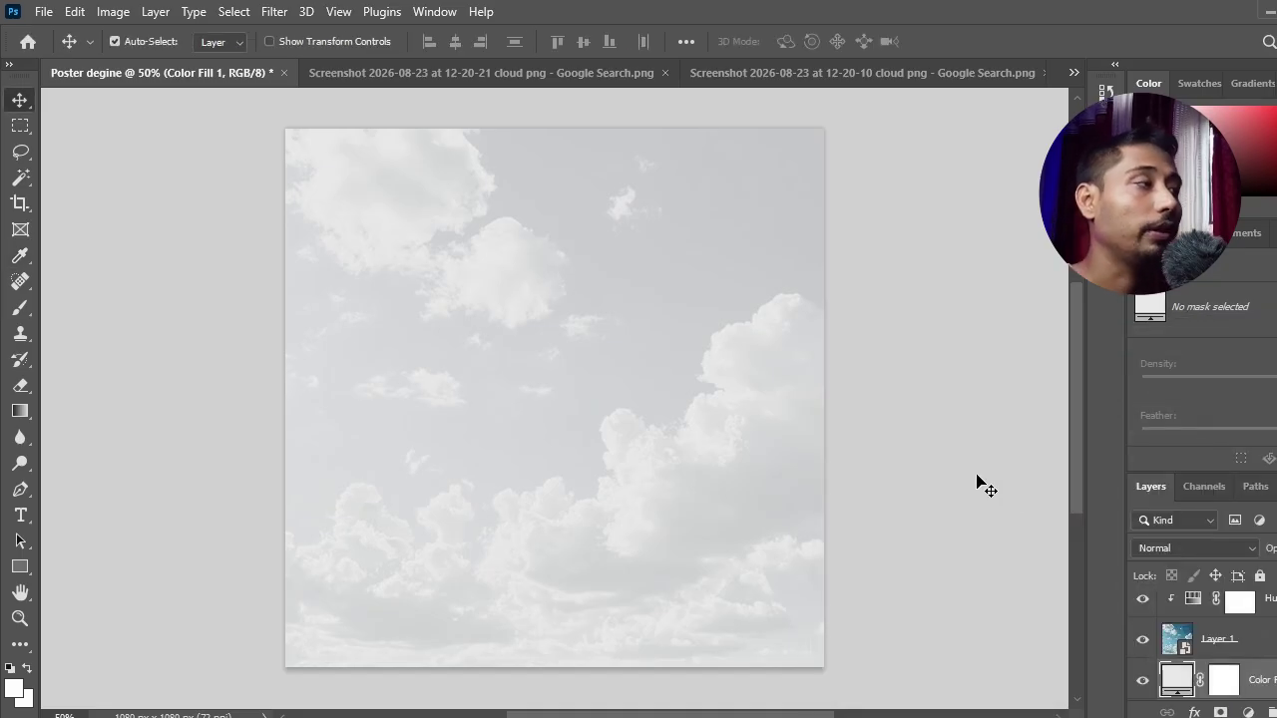
Group the Hue/Saturation, sky, color fill and white base layers and name the group bg
click(1268, 620)
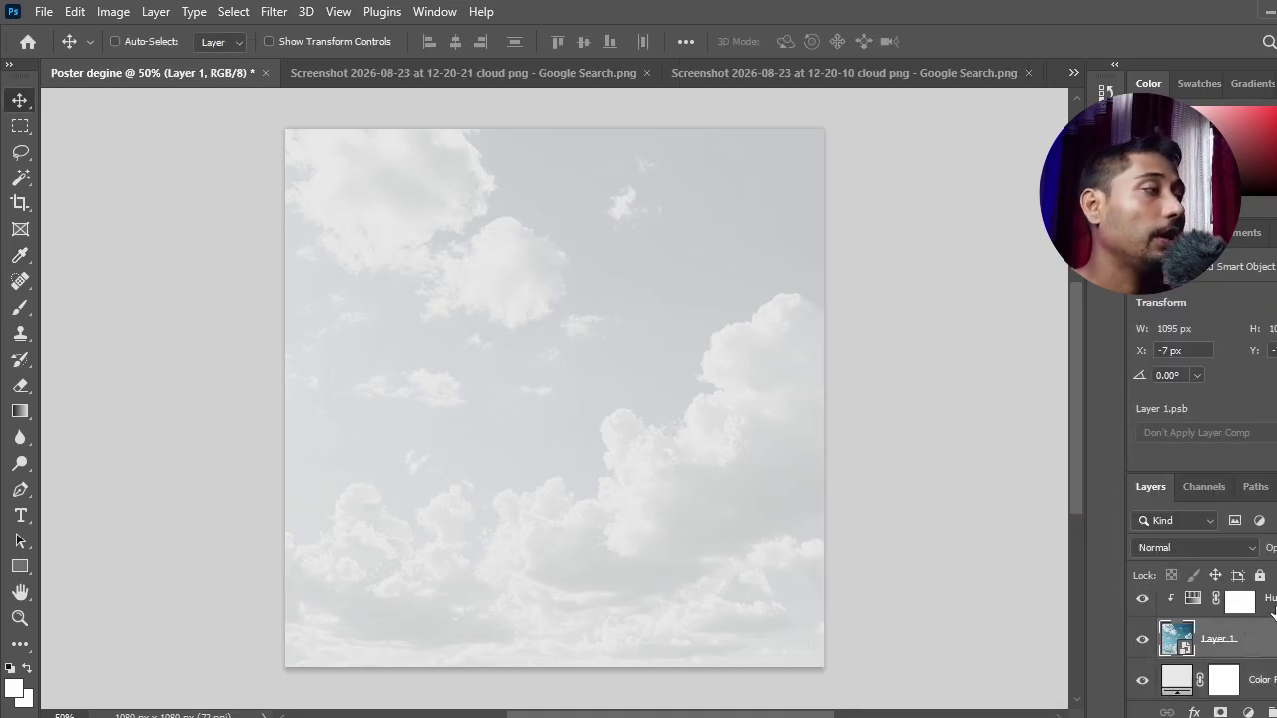
ctrl+click(1270, 611)
scroll(1251, 668, down, 1)
ctrl+click(1261, 664)
scroll(1263, 664, down, 1)
ctrl+click(1252, 693)
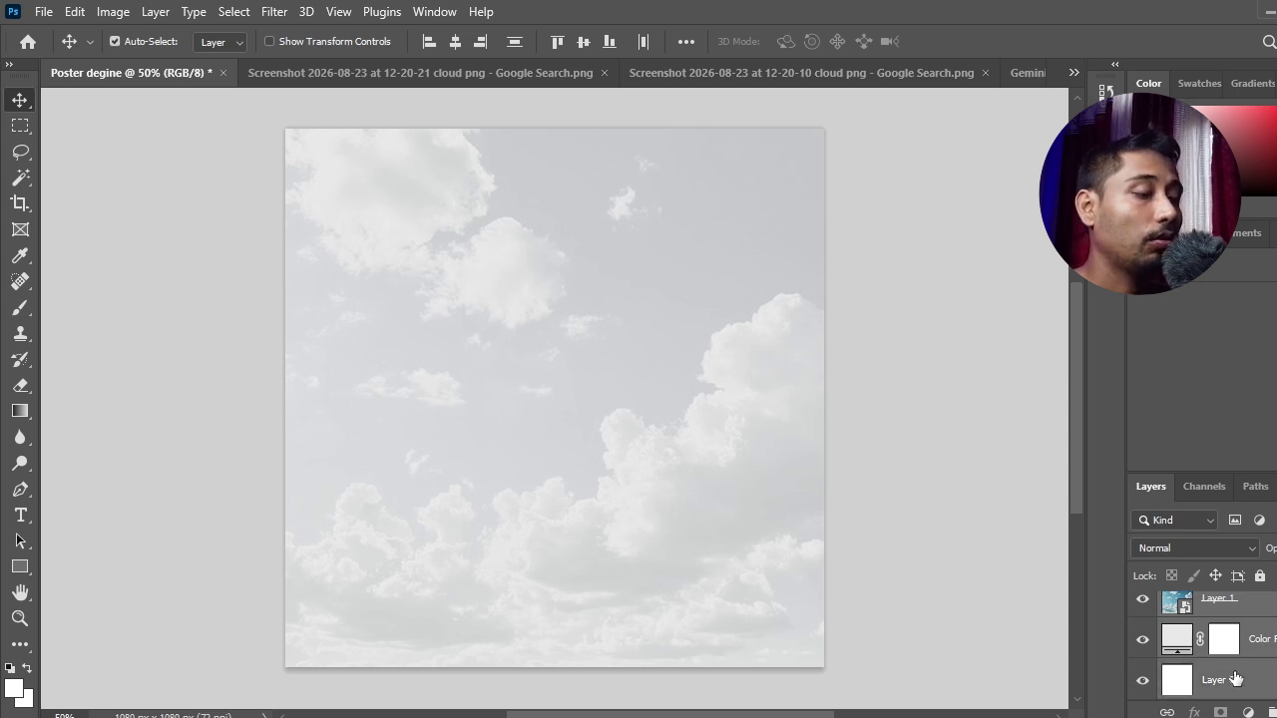
key(ctrl+g)
double_click(1231, 606)
text(bg)
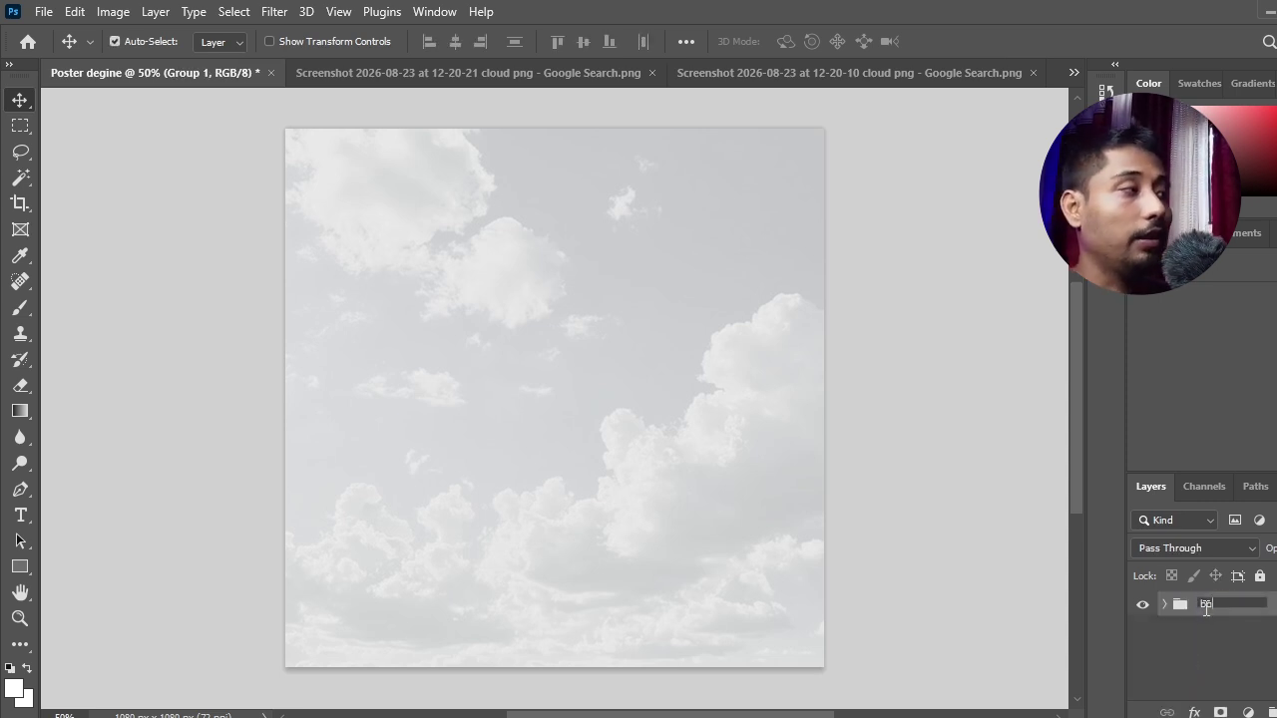
click(1267, 676)
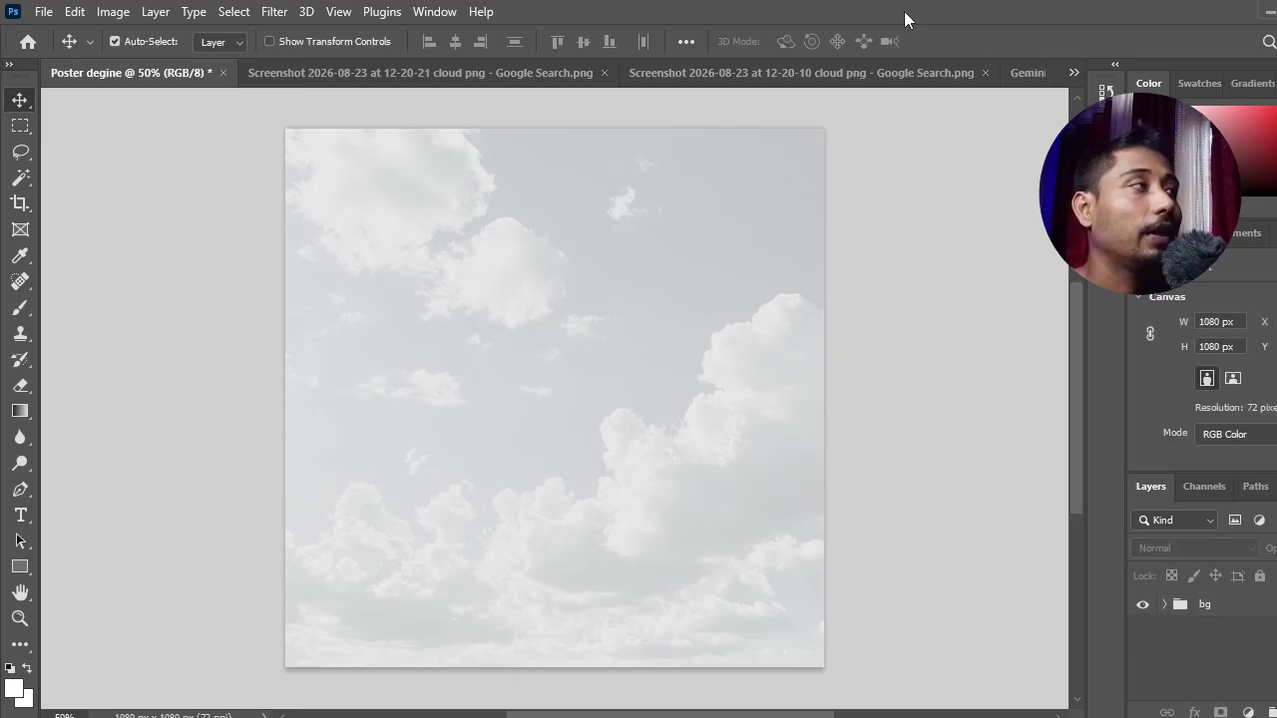
Close the images.jpg document without saving its changes
click(1074, 73)
click(920, 167)
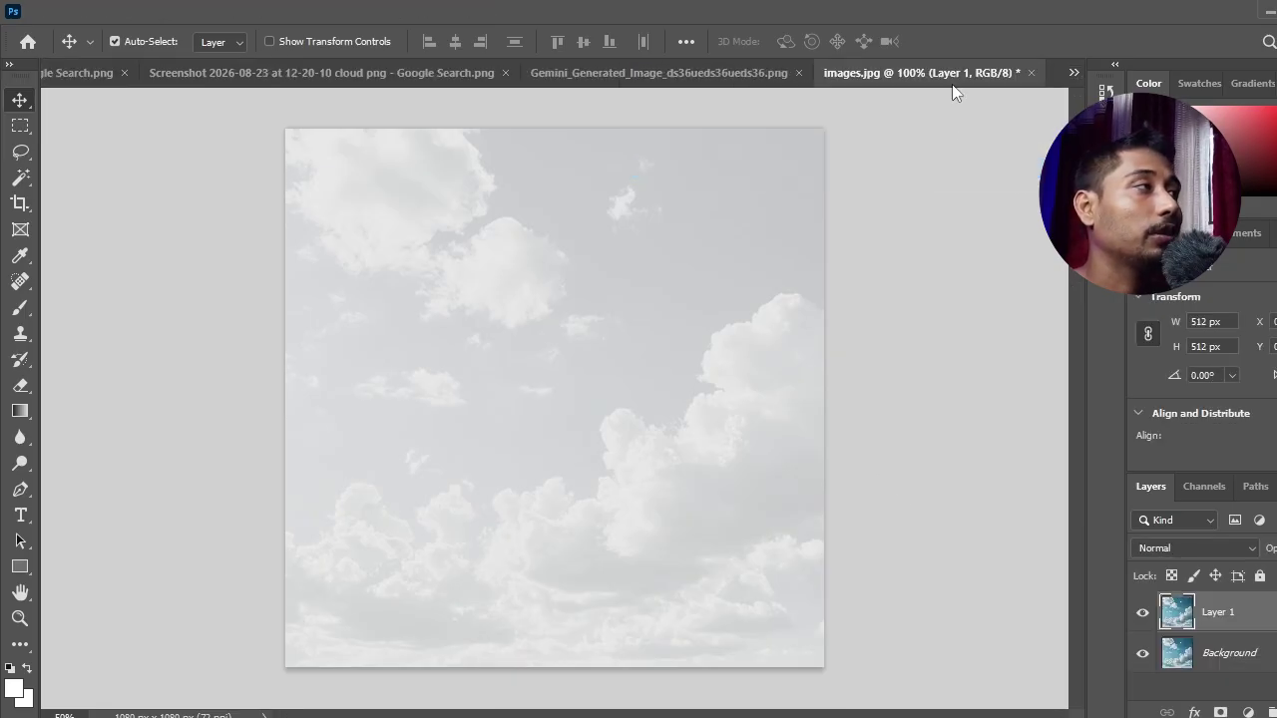
click(1031, 72)
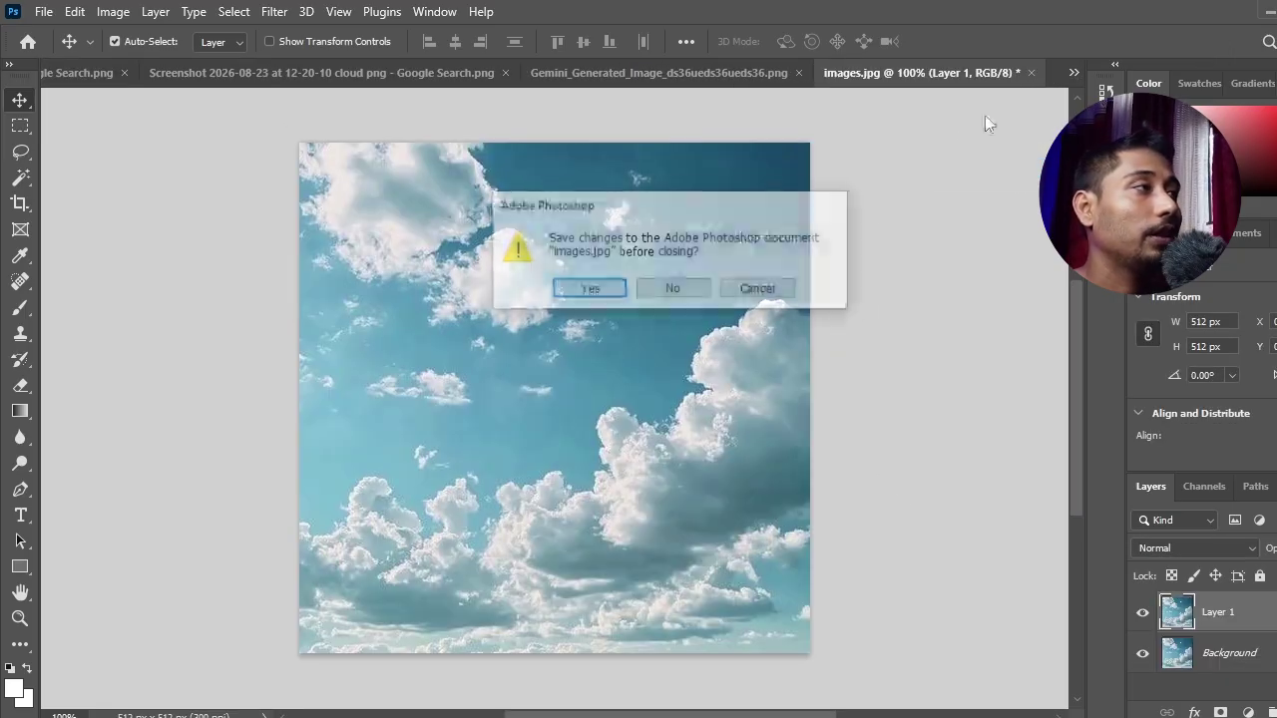
click(680, 301)
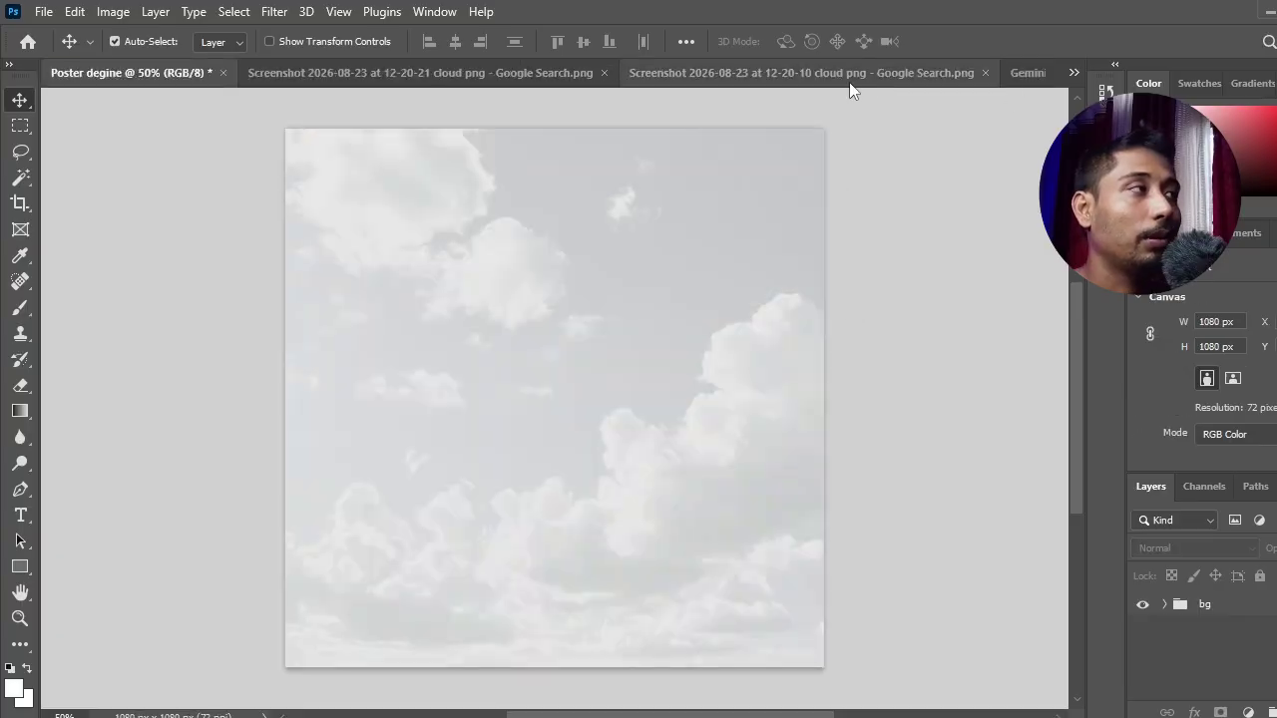
Switch to the Gemini camera image, duplicate its layer and delete the original Layer 1
click(1030, 73)
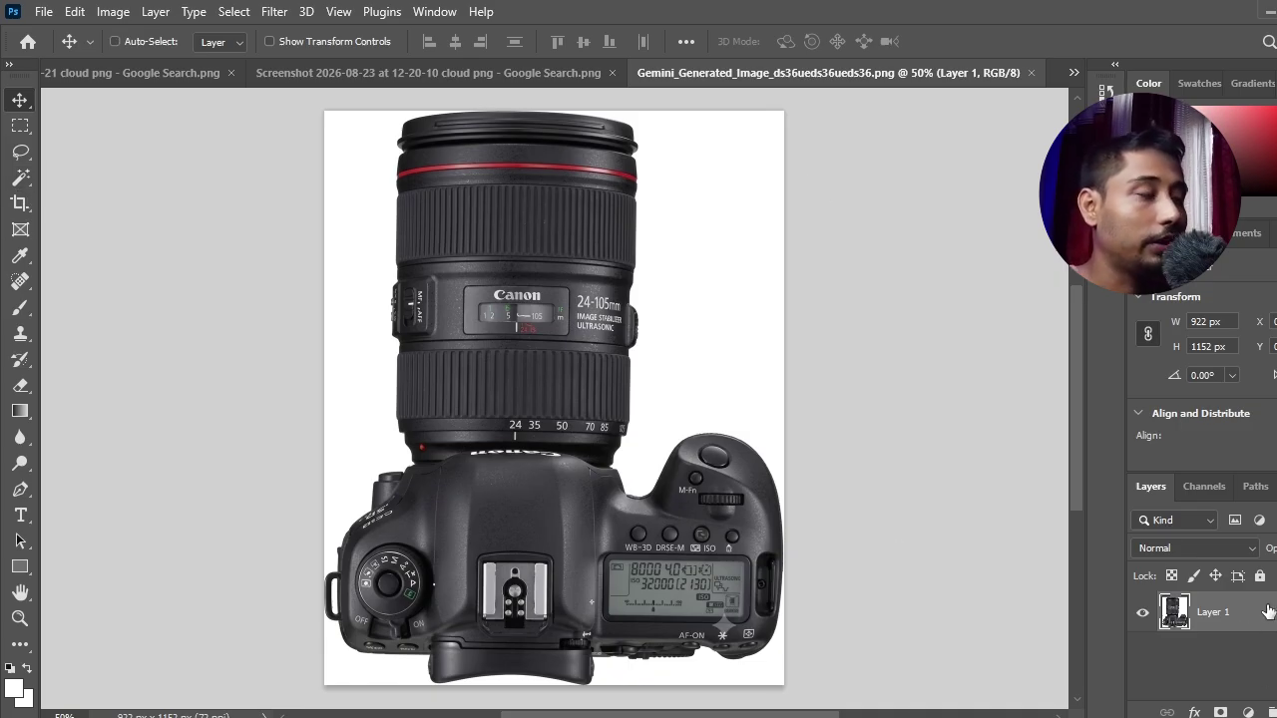
key(ctrl+j)
click(1263, 665)
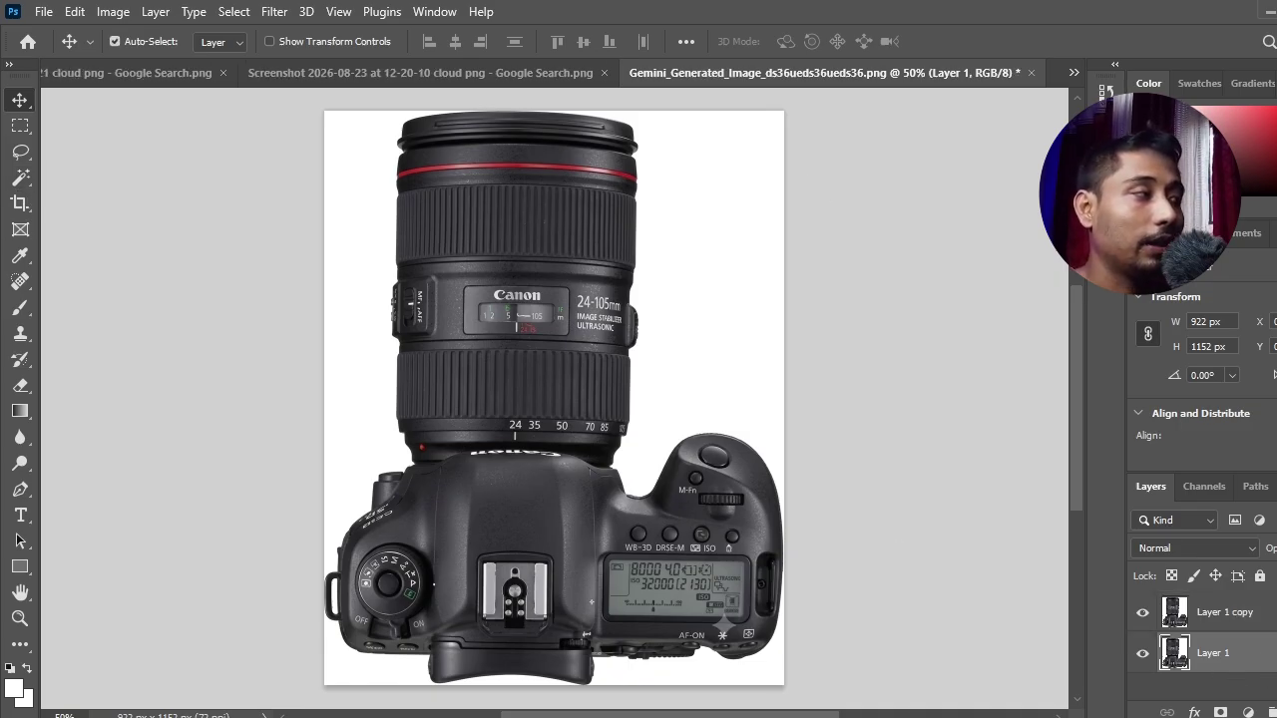
key(Delete)
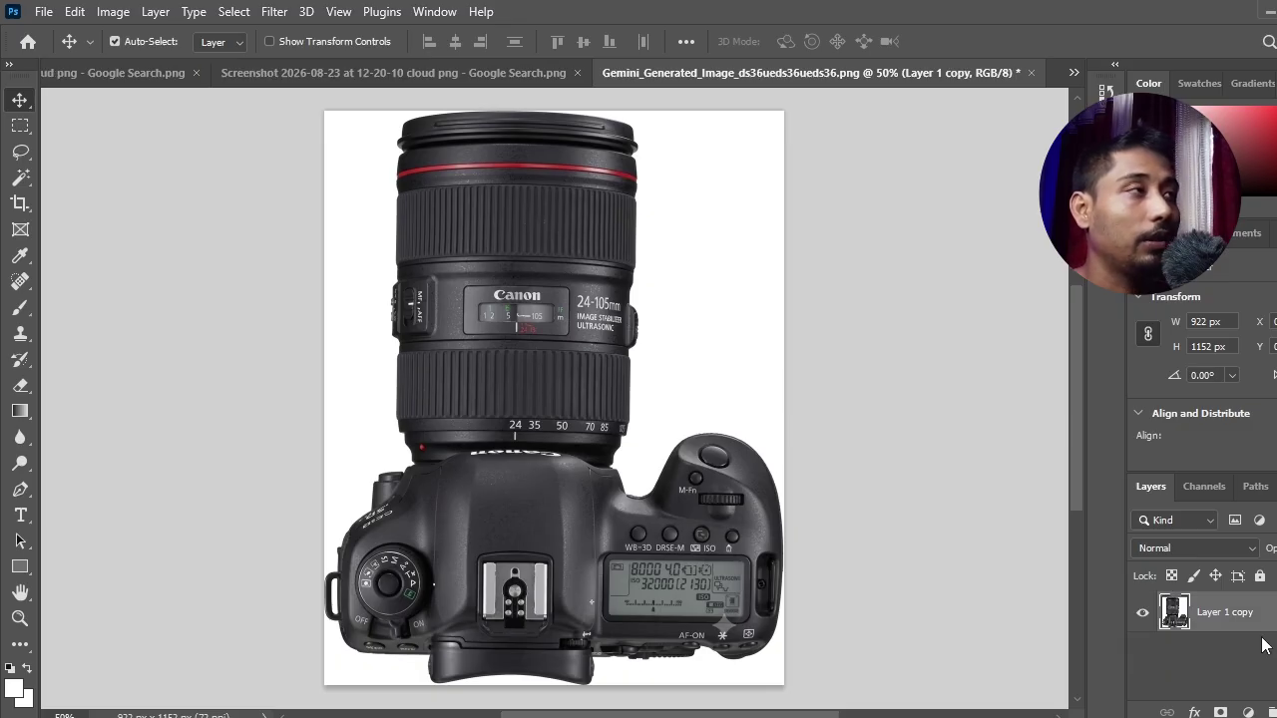
Erase the white background along the camera's right side with the Magic Wand at tolerance 32, then clear the selection
click(20, 151)
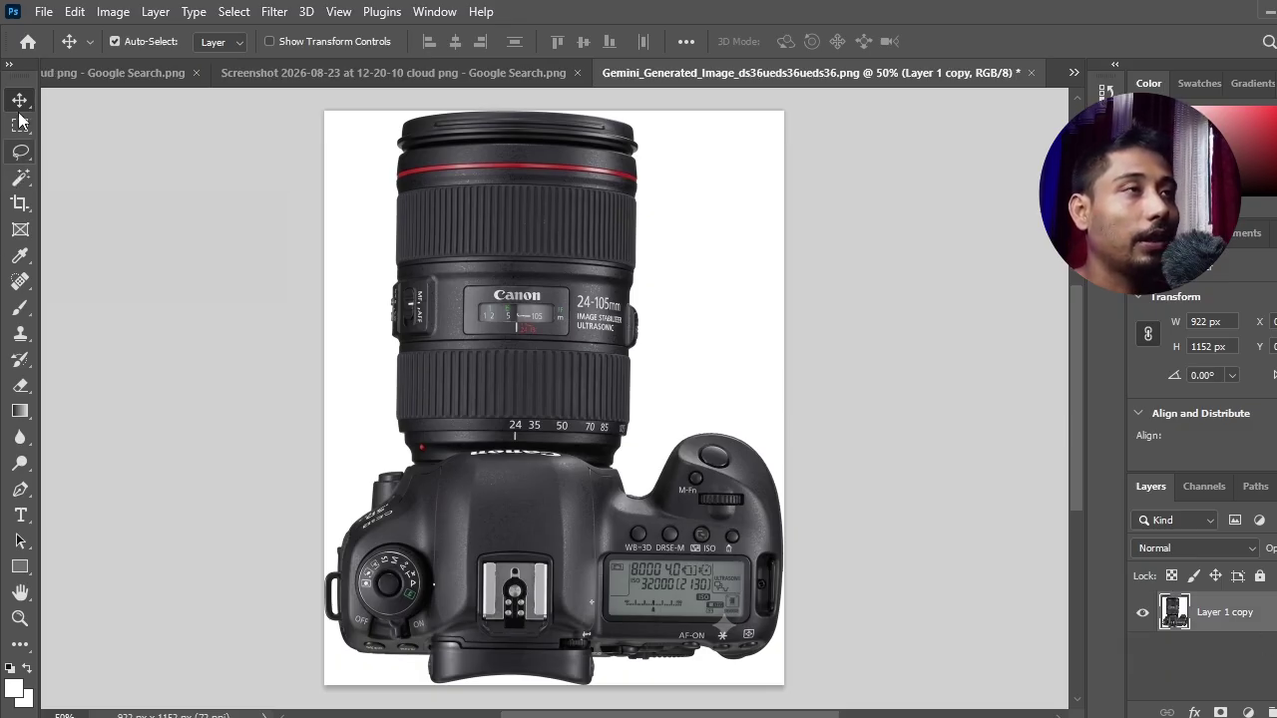
click(20, 177)
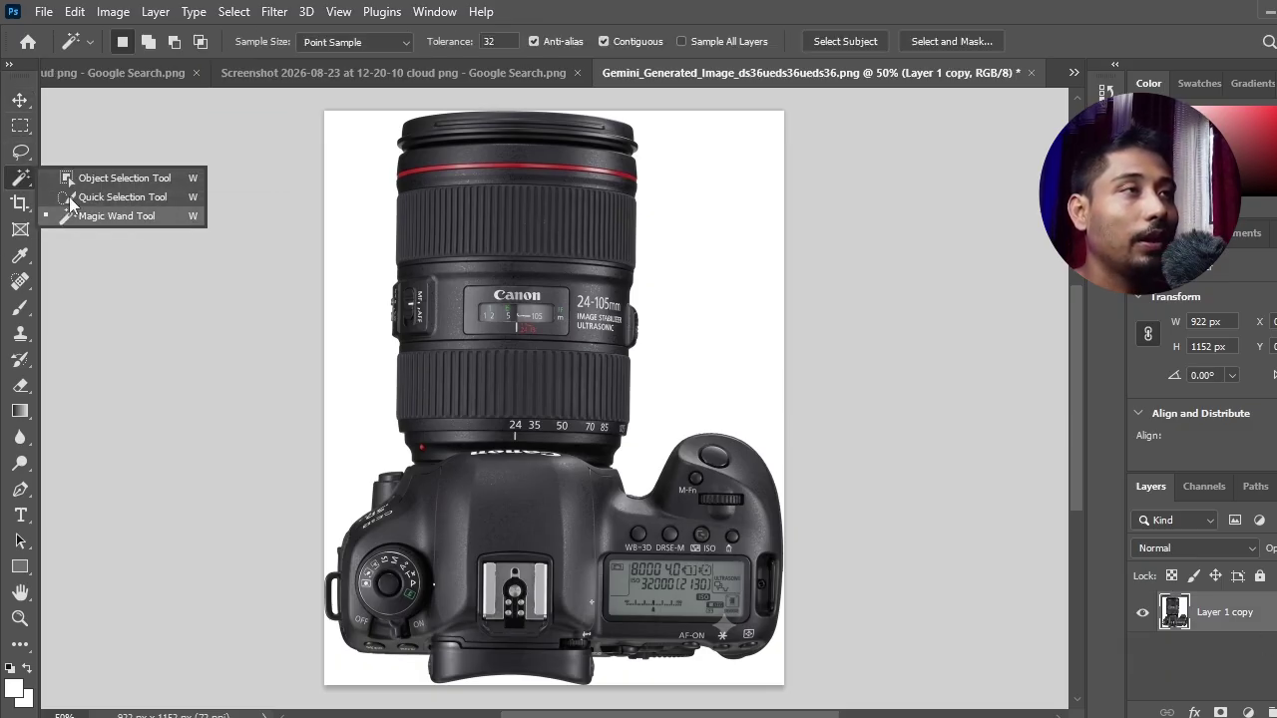
click(65, 178)
right_click(20, 178)
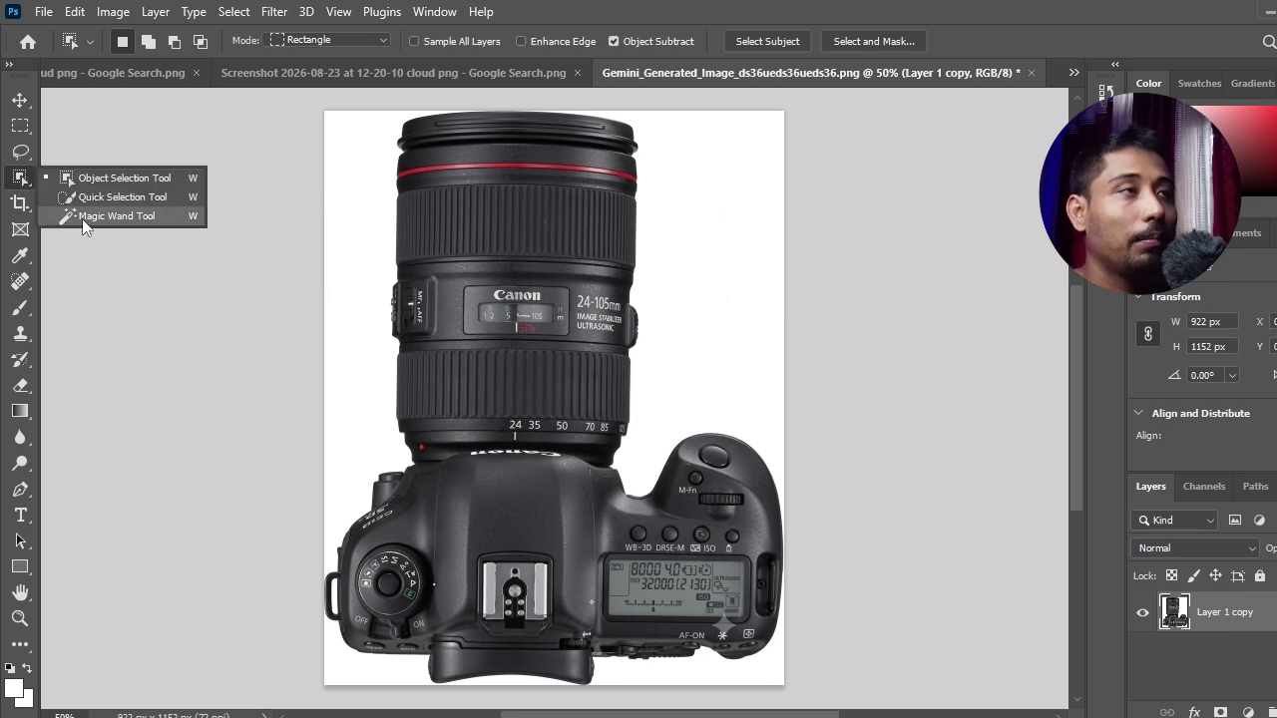
click(135, 215)
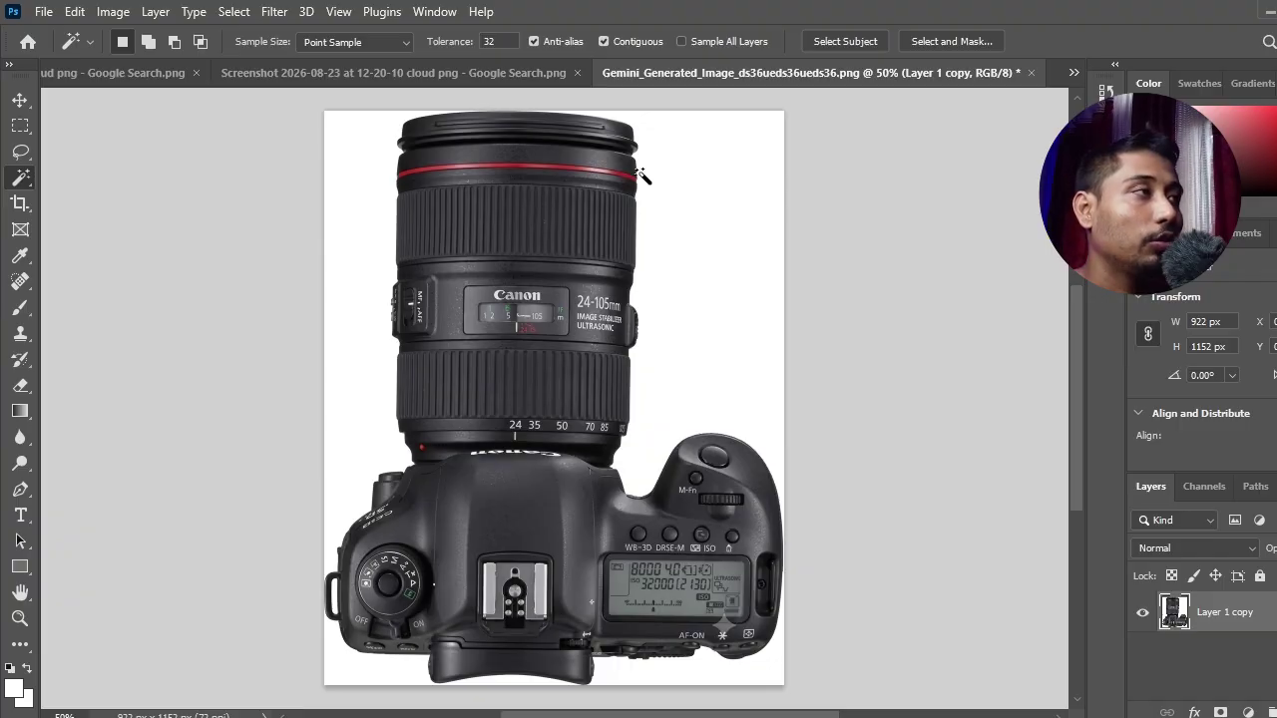
click(751, 210)
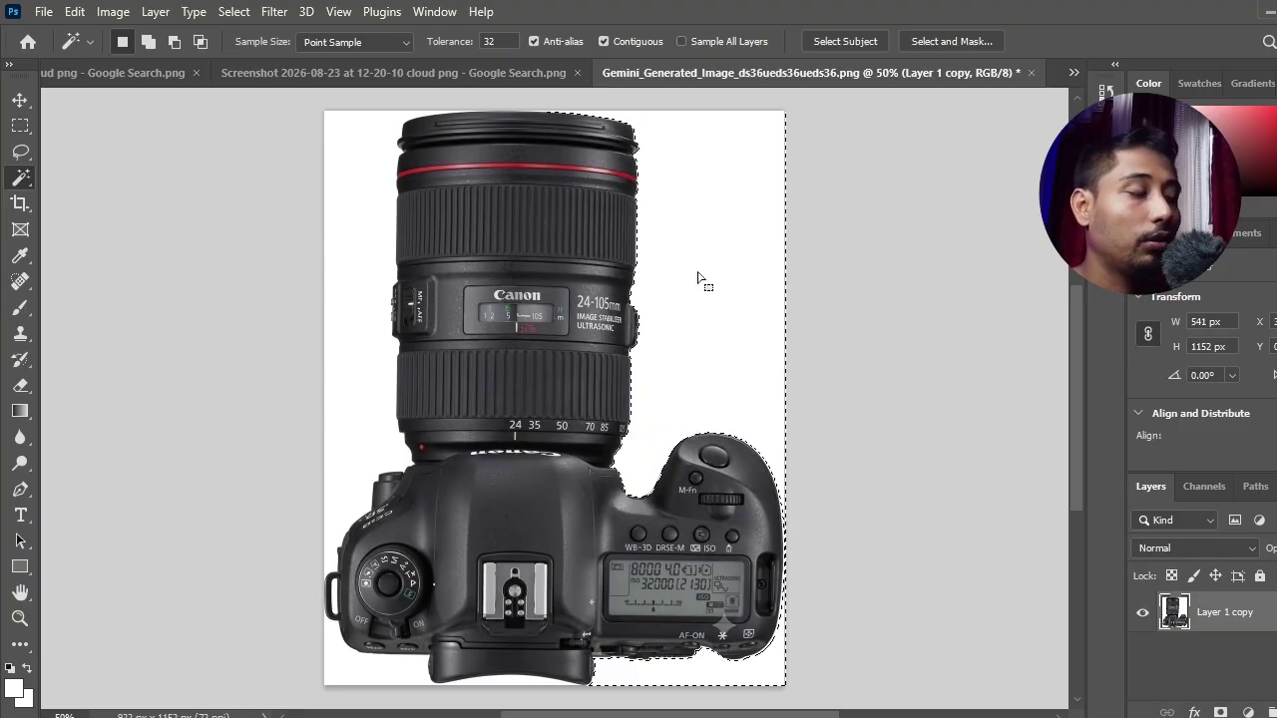
key(Delete)
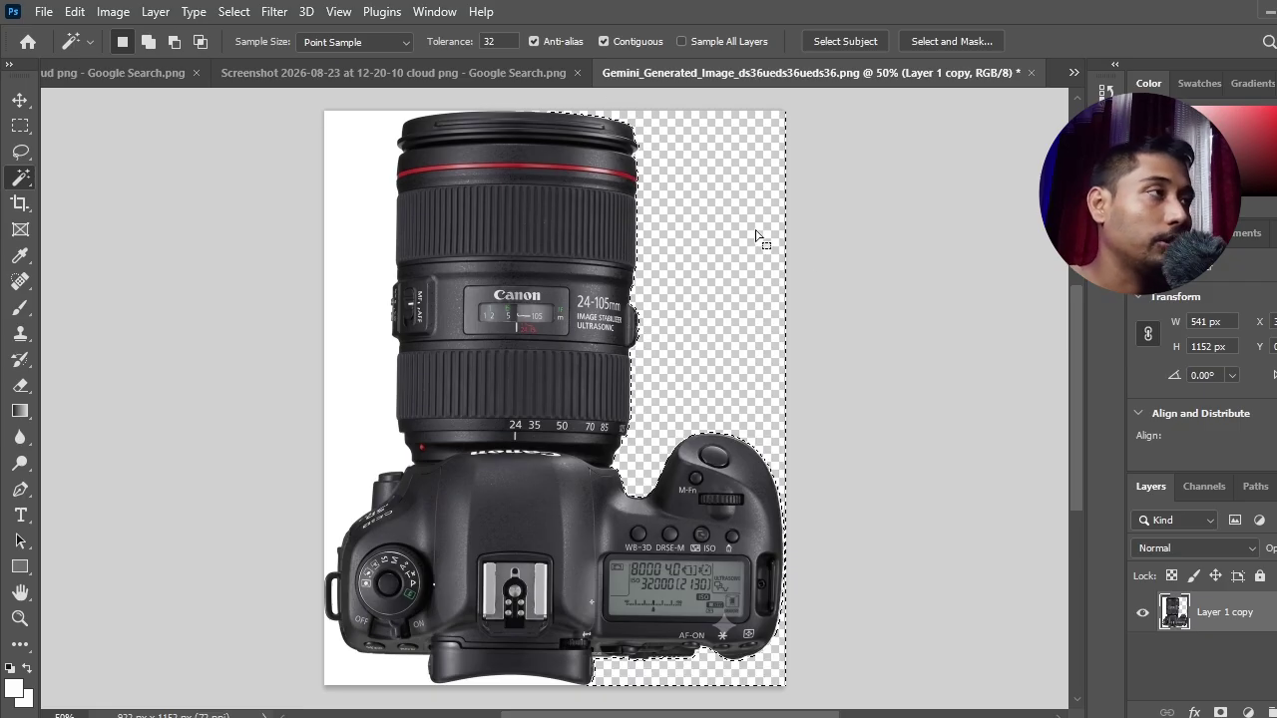
key(ctrl+d)
Erase the remaining white background along the camera's left side and below its lower-left corner with the Magic Wand
click(360, 266)
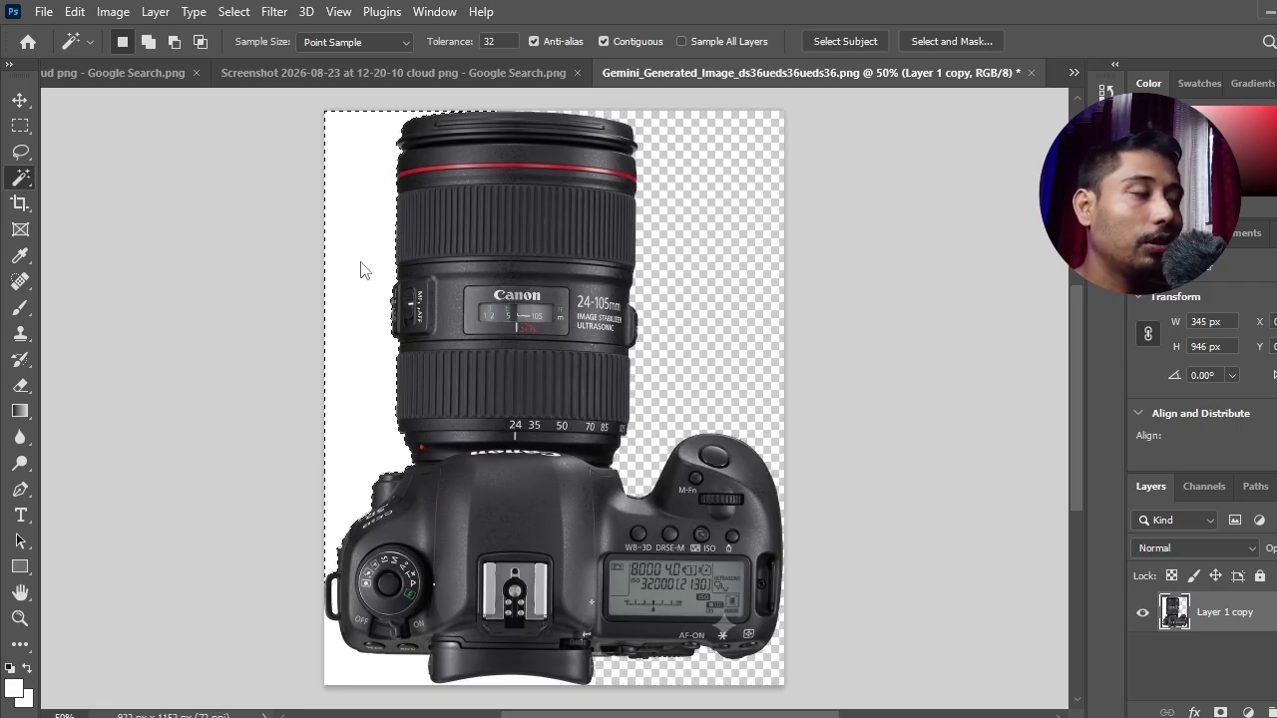
key(Delete)
key(ctrl+d)
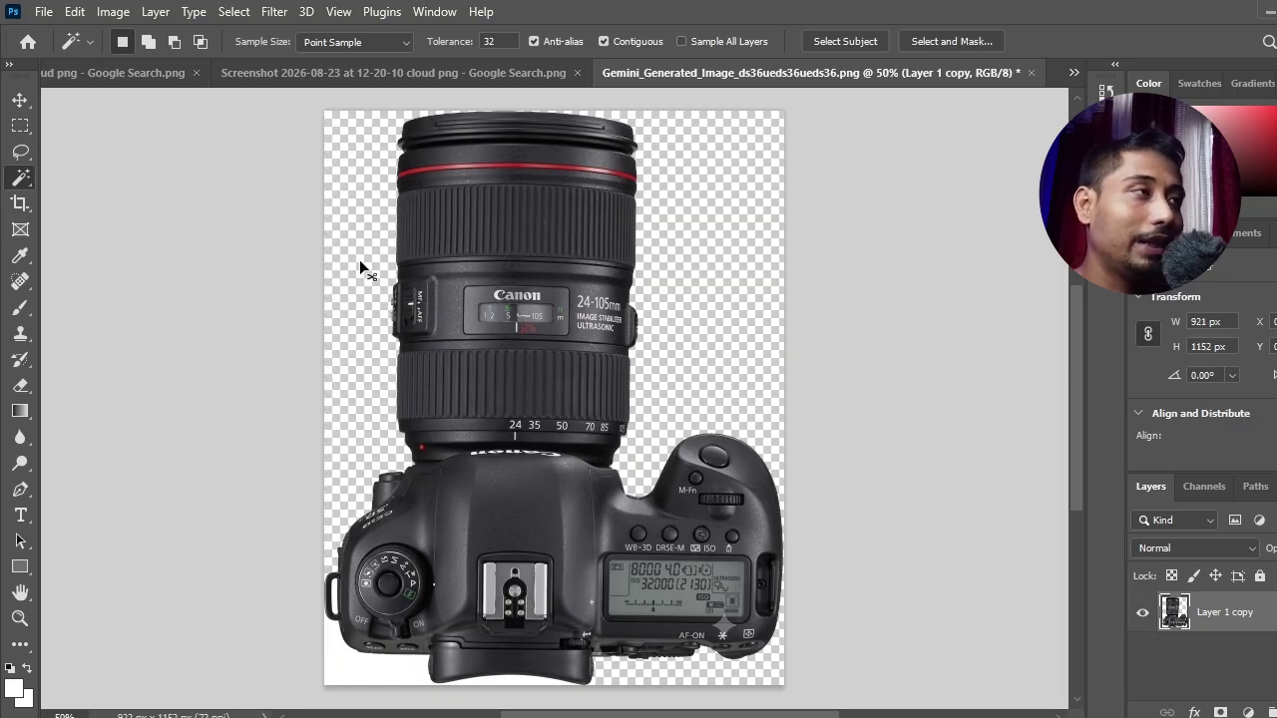
click(354, 675)
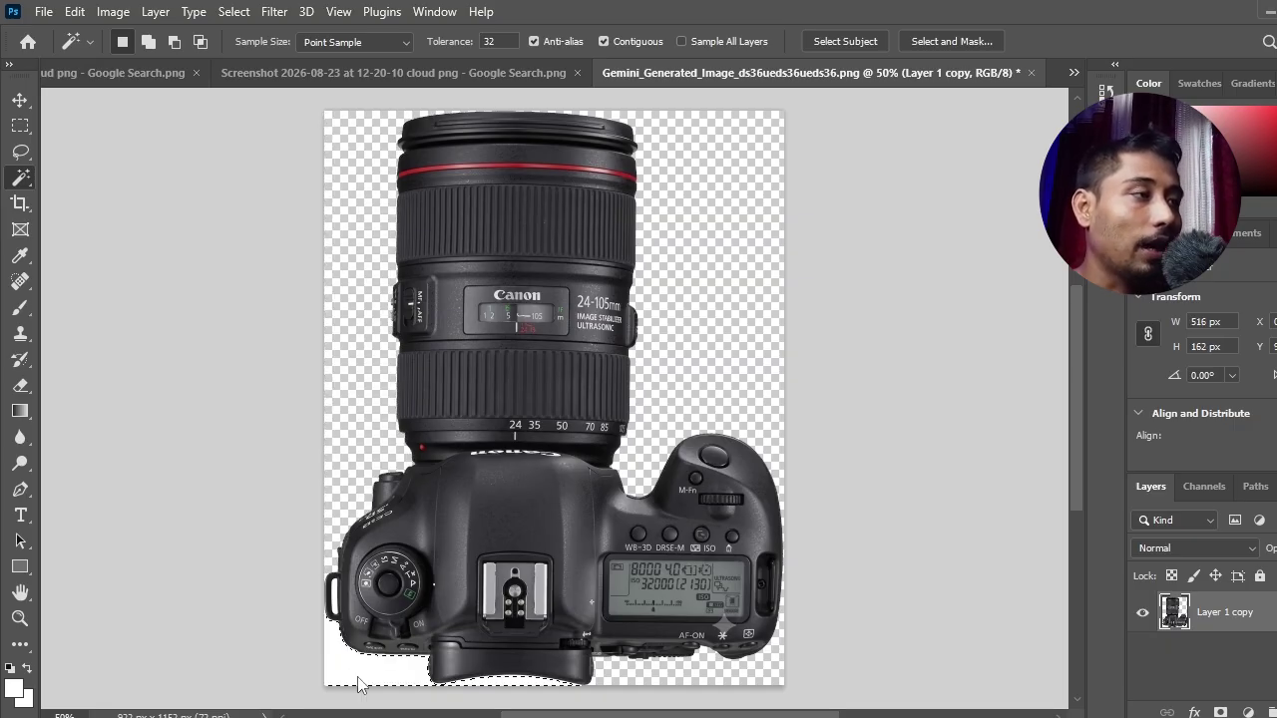
key(Delete)
key(ctrl+d)
Add a red (ff0000) solid color fill layer and place it beneath the camera layer to check the cut-out
key(ctrl+plus)
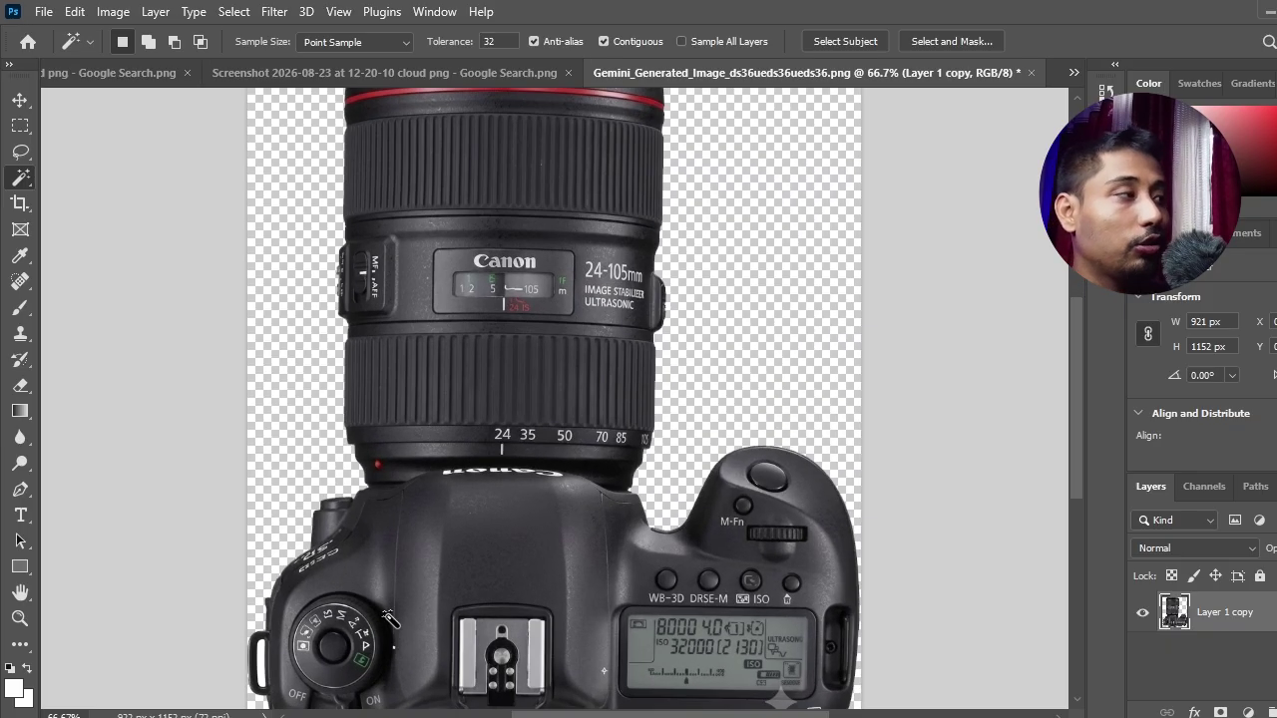
click(1248, 712)
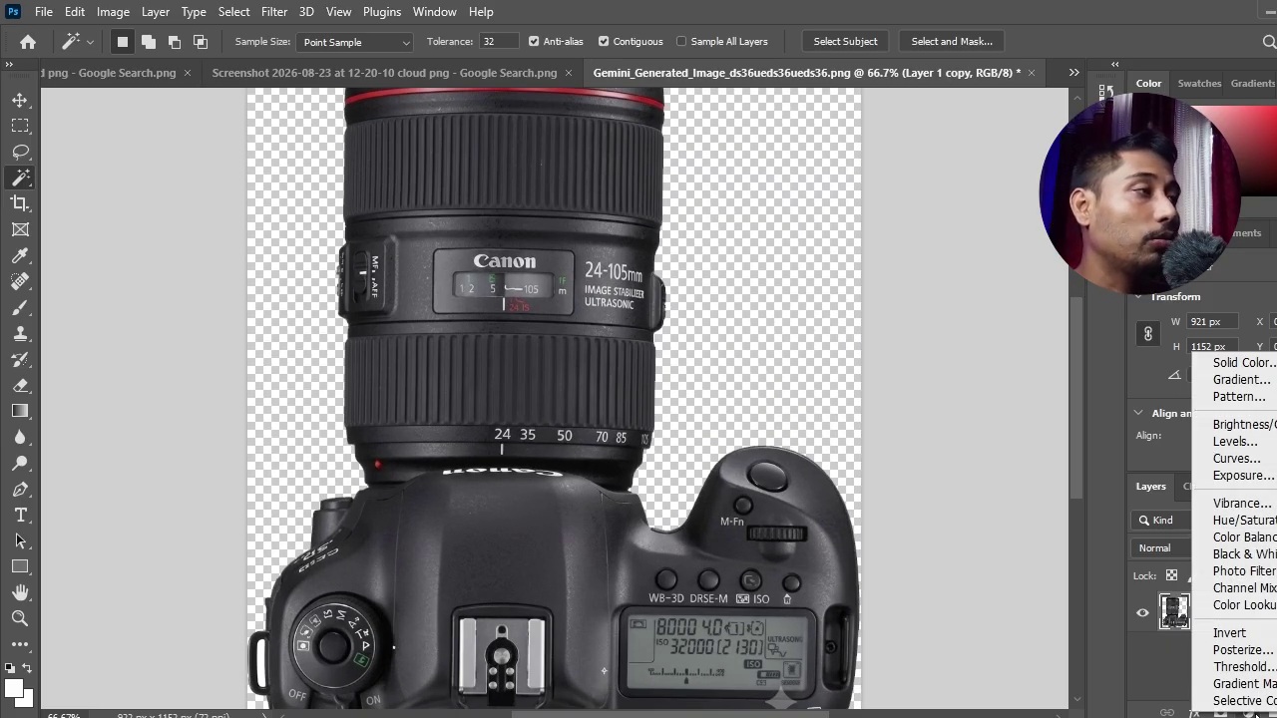
click(1212, 363)
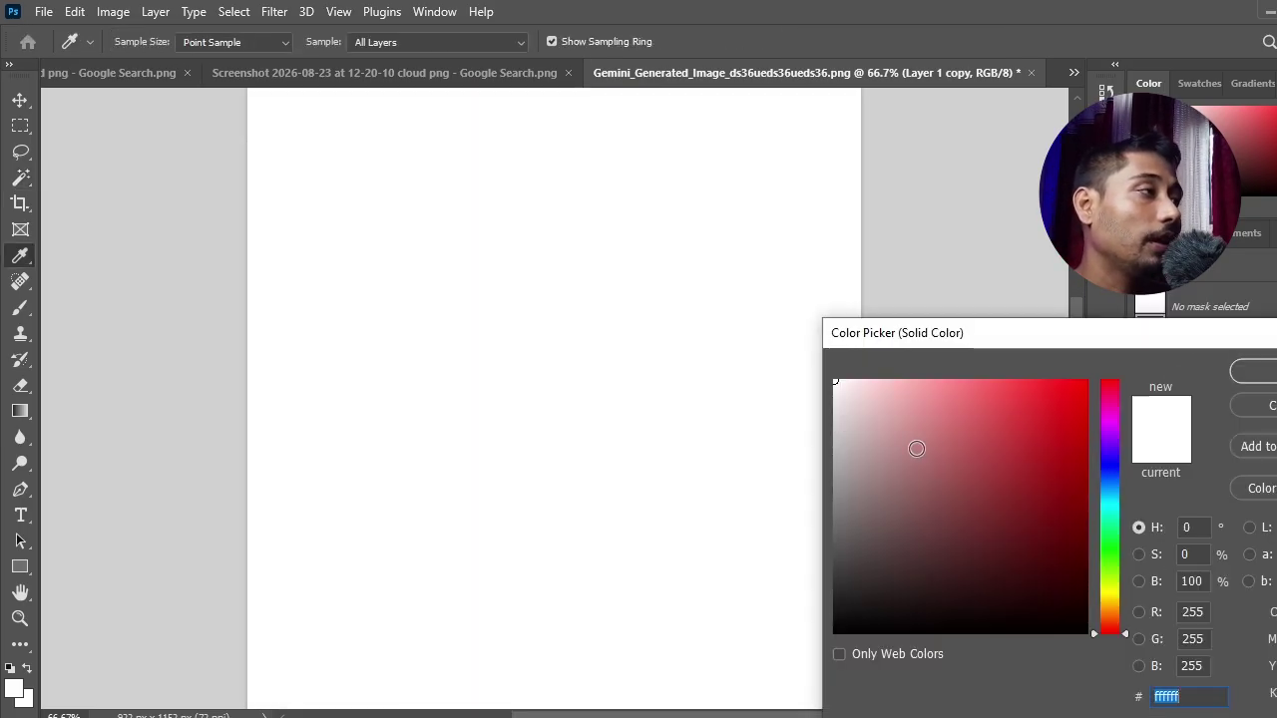
text(ff0000)
key(Return)
drag(1247, 627, 1205, 689)
drag(924, 323, 929, 293)
drag(905, 511, 926, 357)
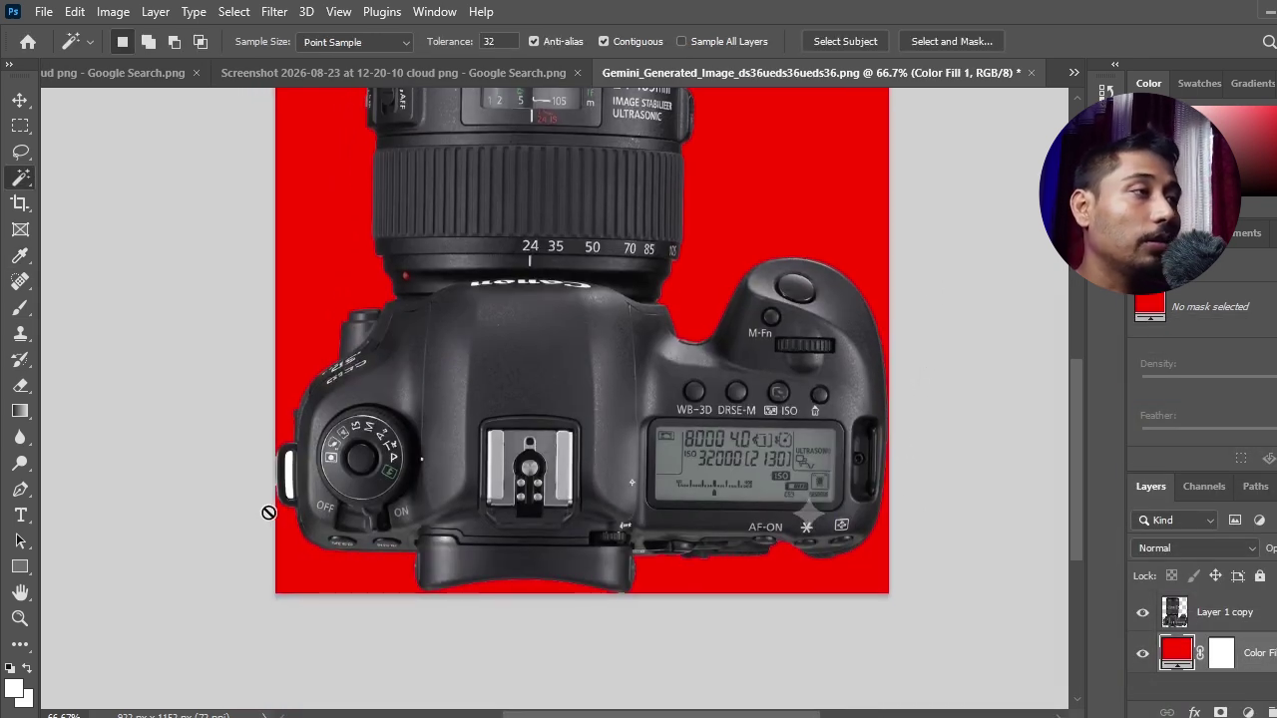
Erase the white area inside the strap lug on the camera layer with the Magic Wand
key(ctrl+plus)
key(ctrl+plus)
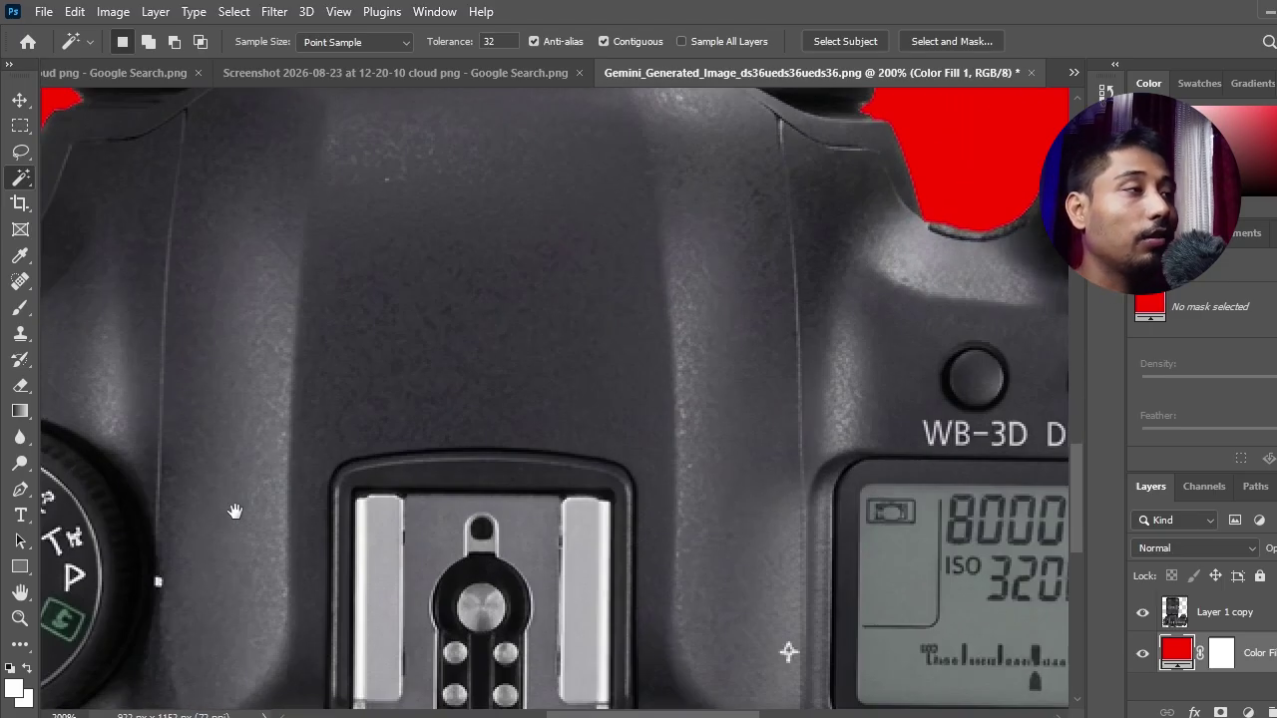
scroll(233, 512, left, 5)
key(alt+bracketright)
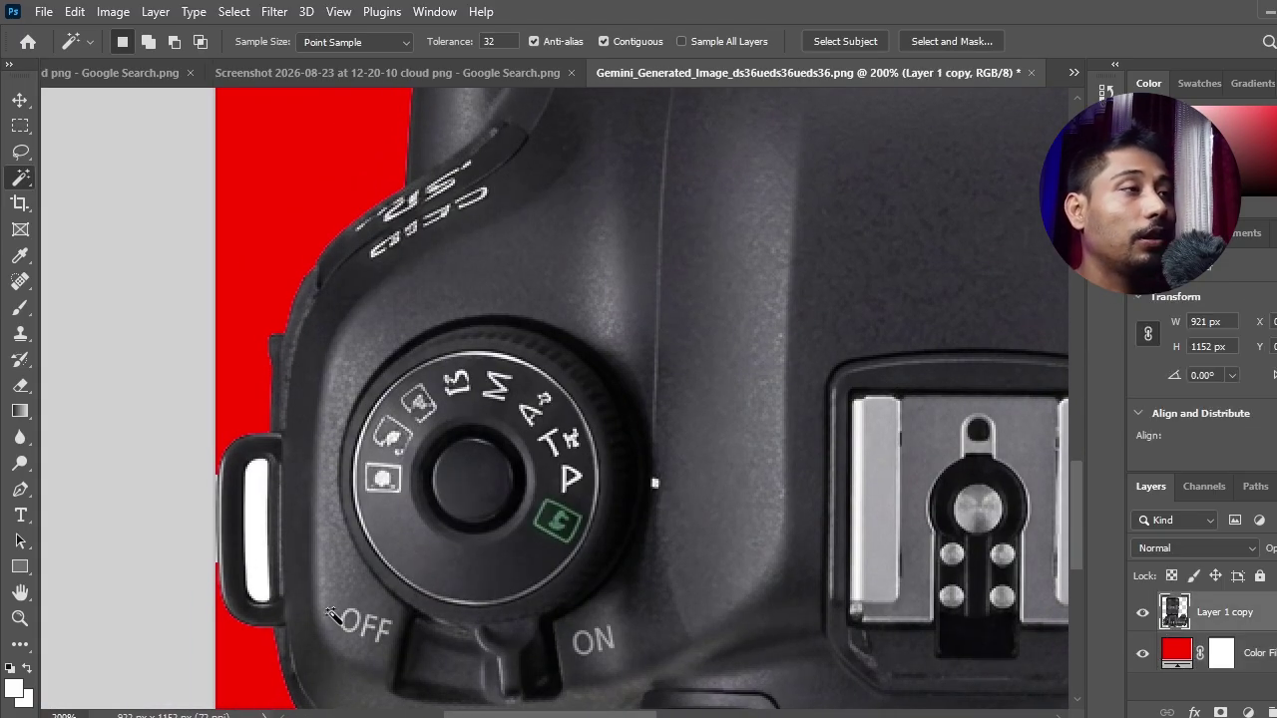
click(258, 532)
key(Delete)
key(ctrl+d)
Remove the leftover white slivers along the outer edge of the strap lug with the Magic Wand
click(216, 509)
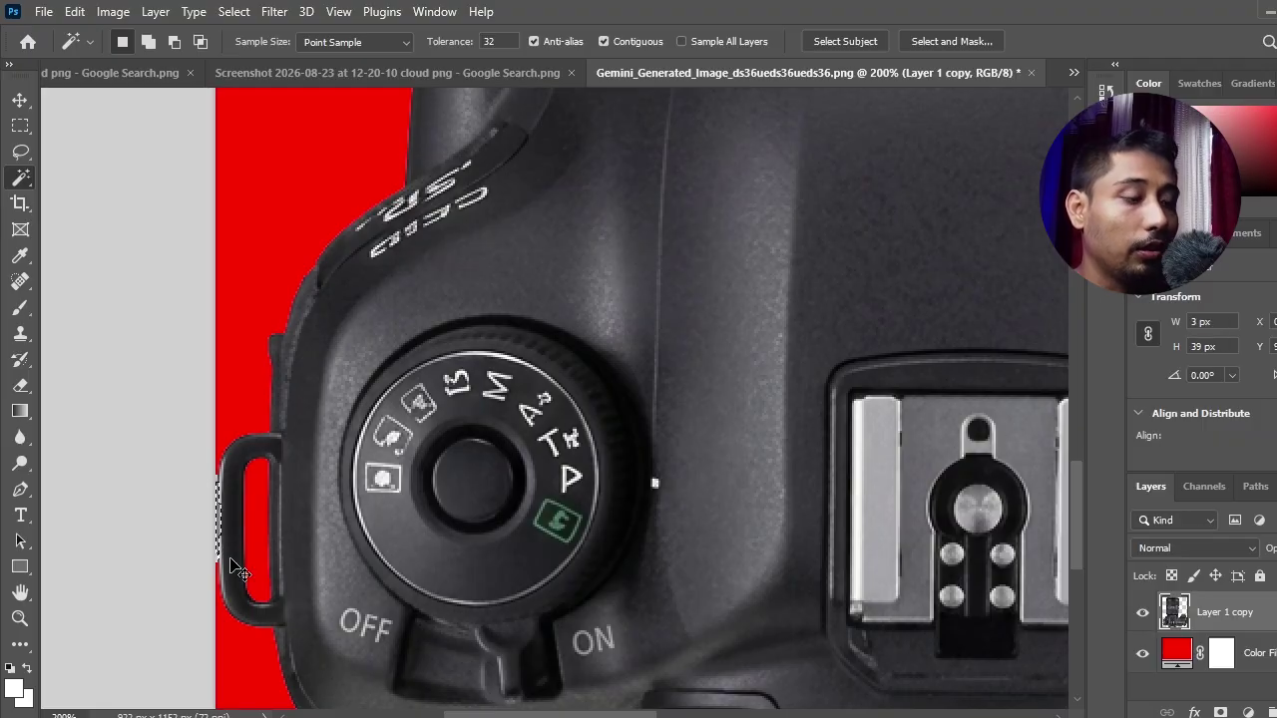
key(Delete)
key(ctrl+d)
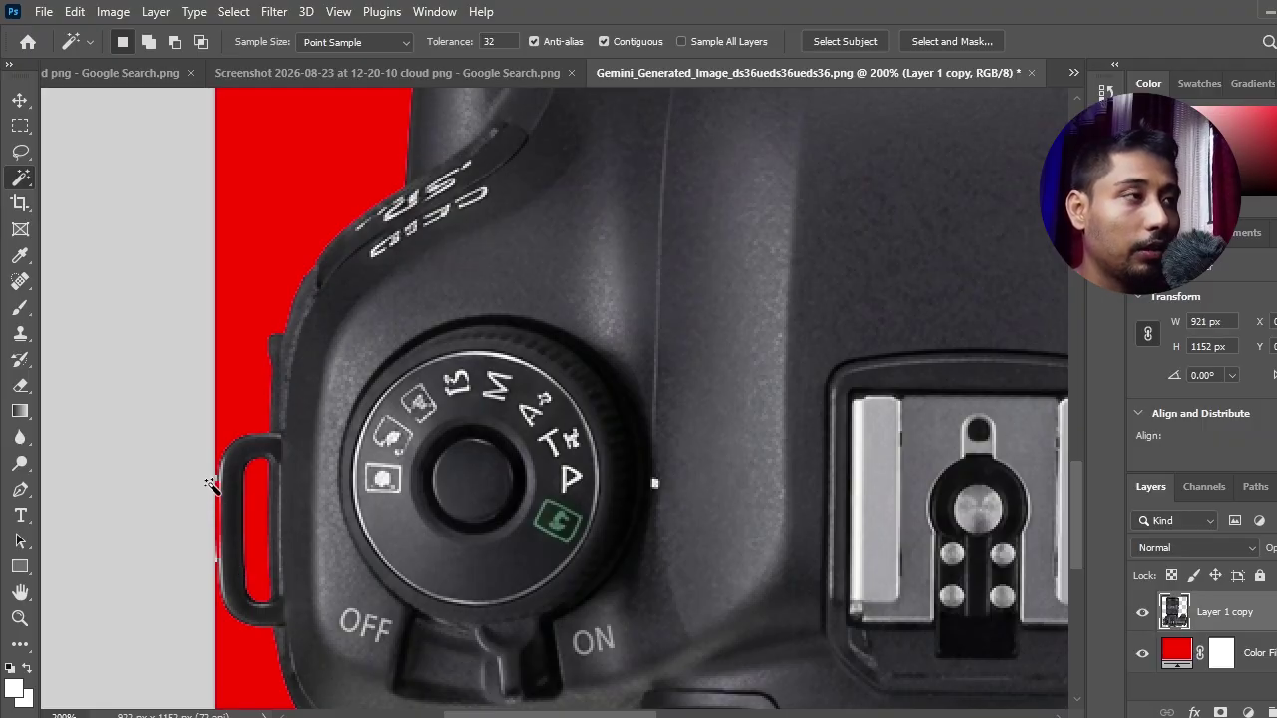
click(217, 481)
scroll(240, 512, up, 1)
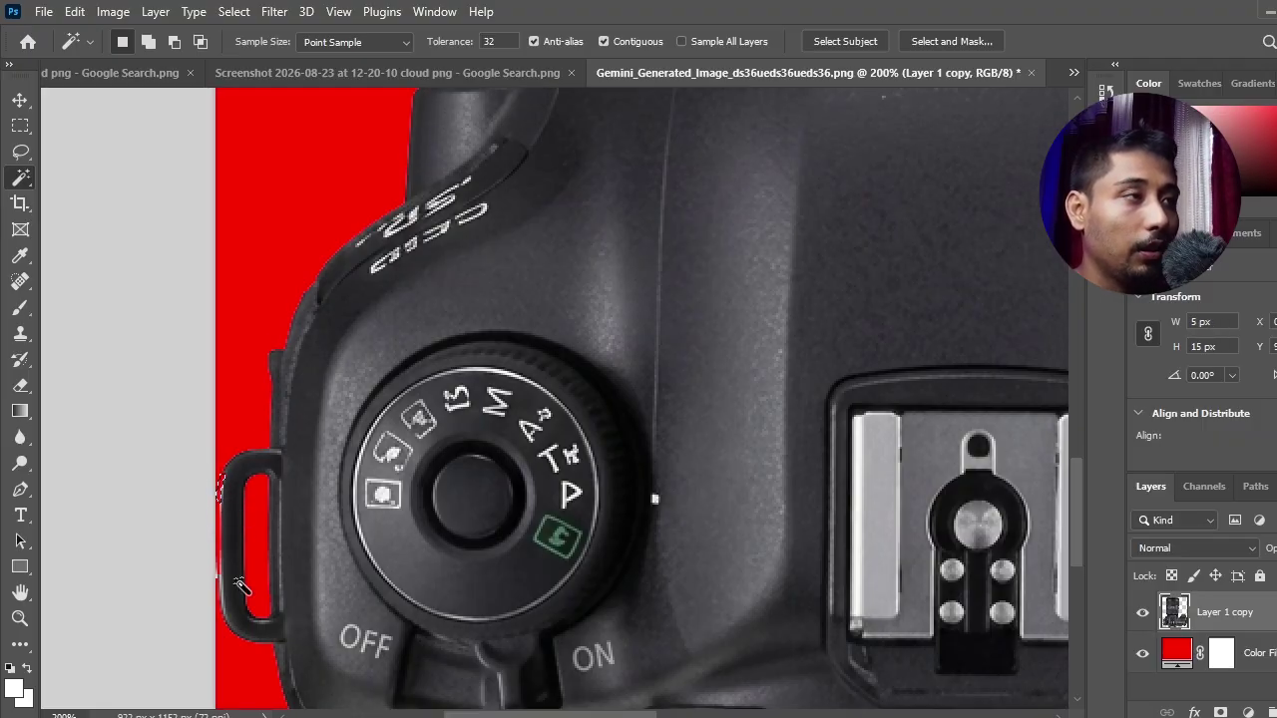
key(Delete)
key(ctrl+d)
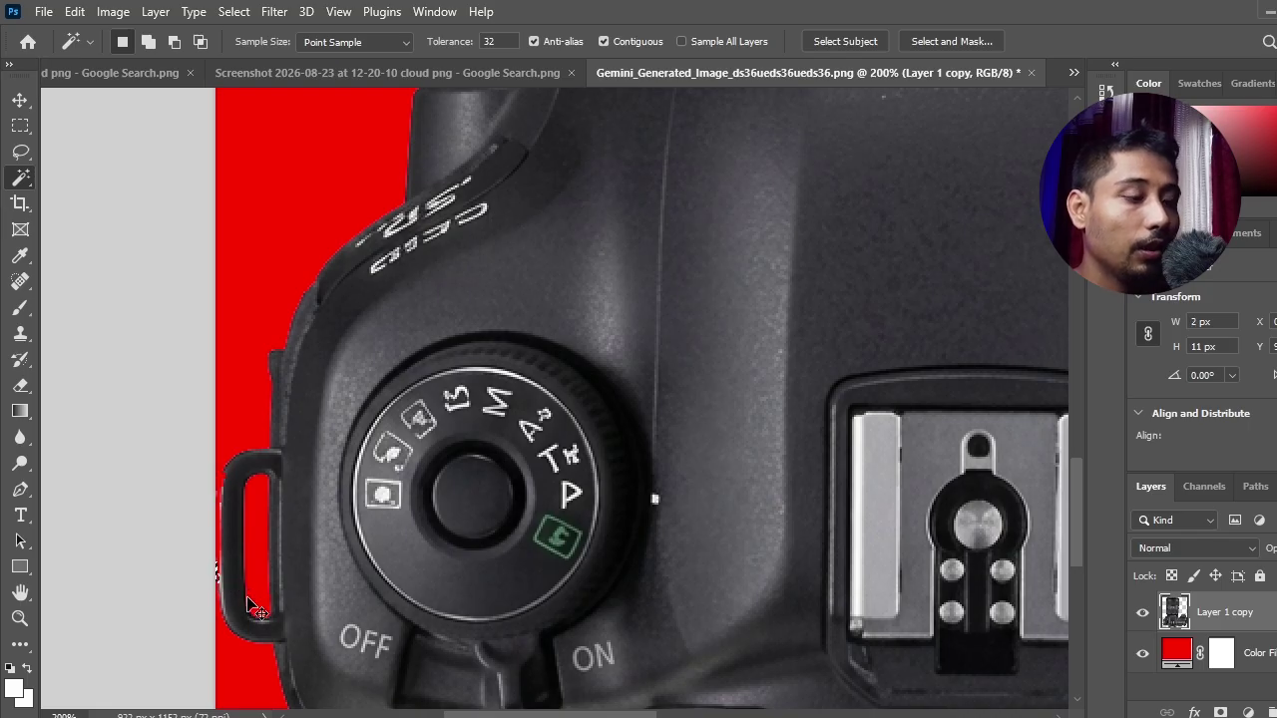
key(ctrl+0)
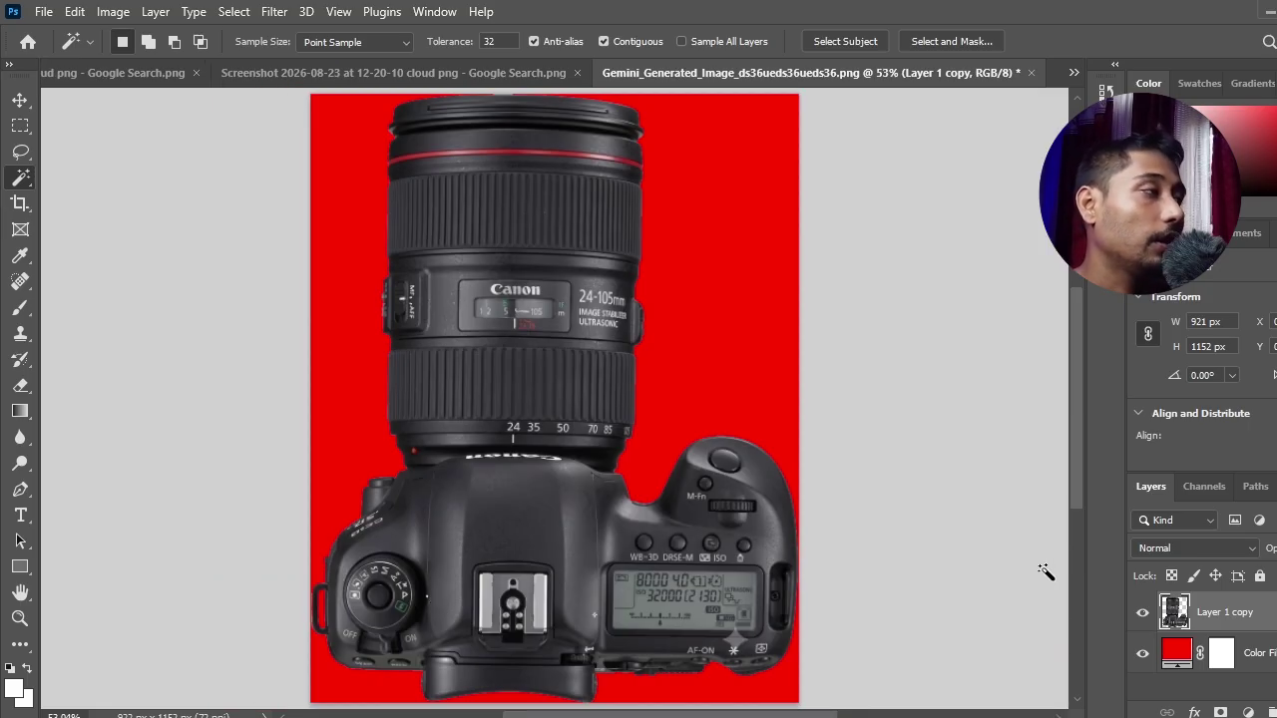
Convert the camera cut-out layer to a smart object and copy it into the Poster degine document
right_click(1247, 603)
click(1097, 280)
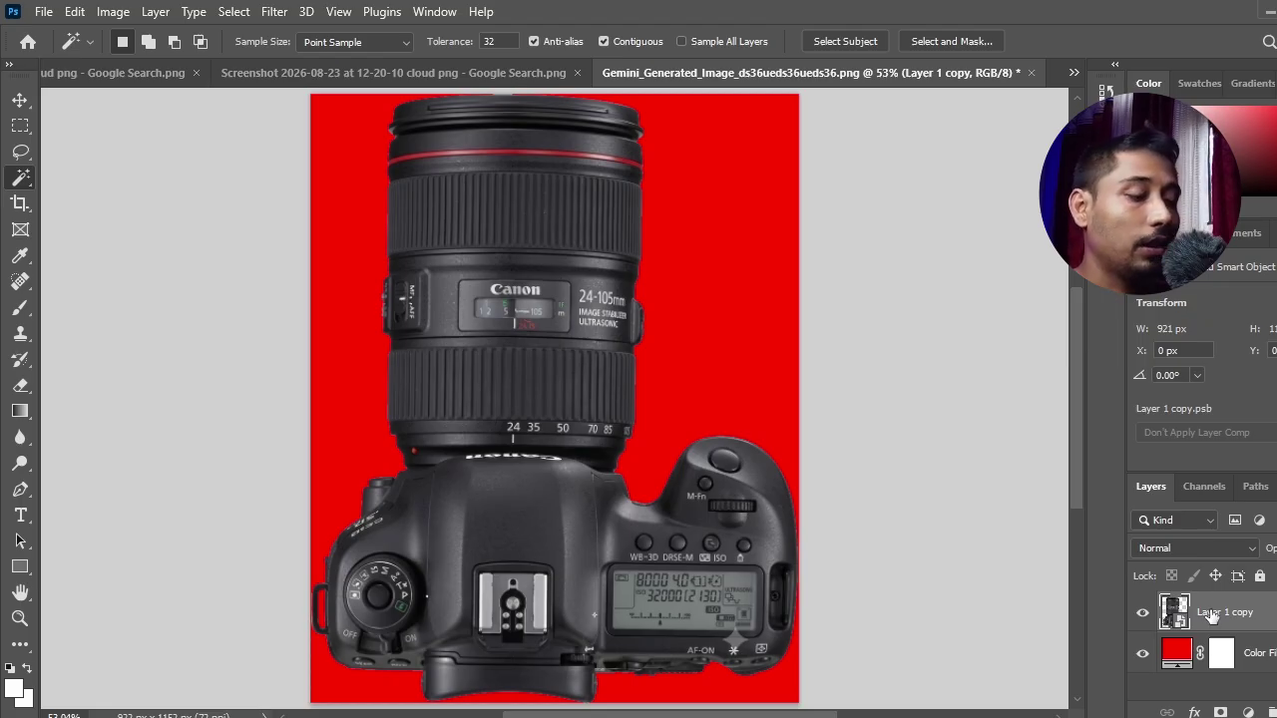
click(1074, 73)
click(966, 80)
drag(776, 128, 753, 276)
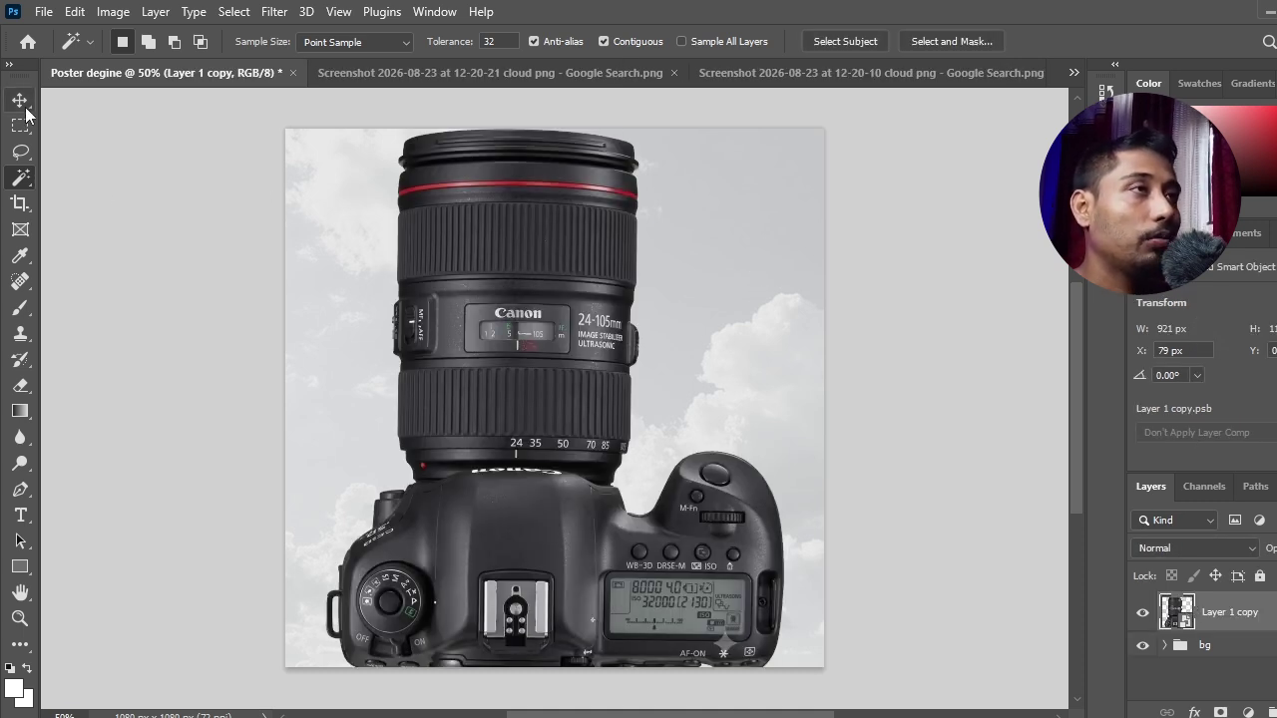
Scale the camera to about 61.8%, rotate it to about -0.66° and move it to the left half of the poster
key(ctrl+t)
drag(555, 126, 567, 346)
drag(543, 478, 463, 369)
drag(651, 196, 650, 193)
drag(505, 374, 492, 365)
drag(469, 586, 469, 567)
drag(501, 421, 489, 431)
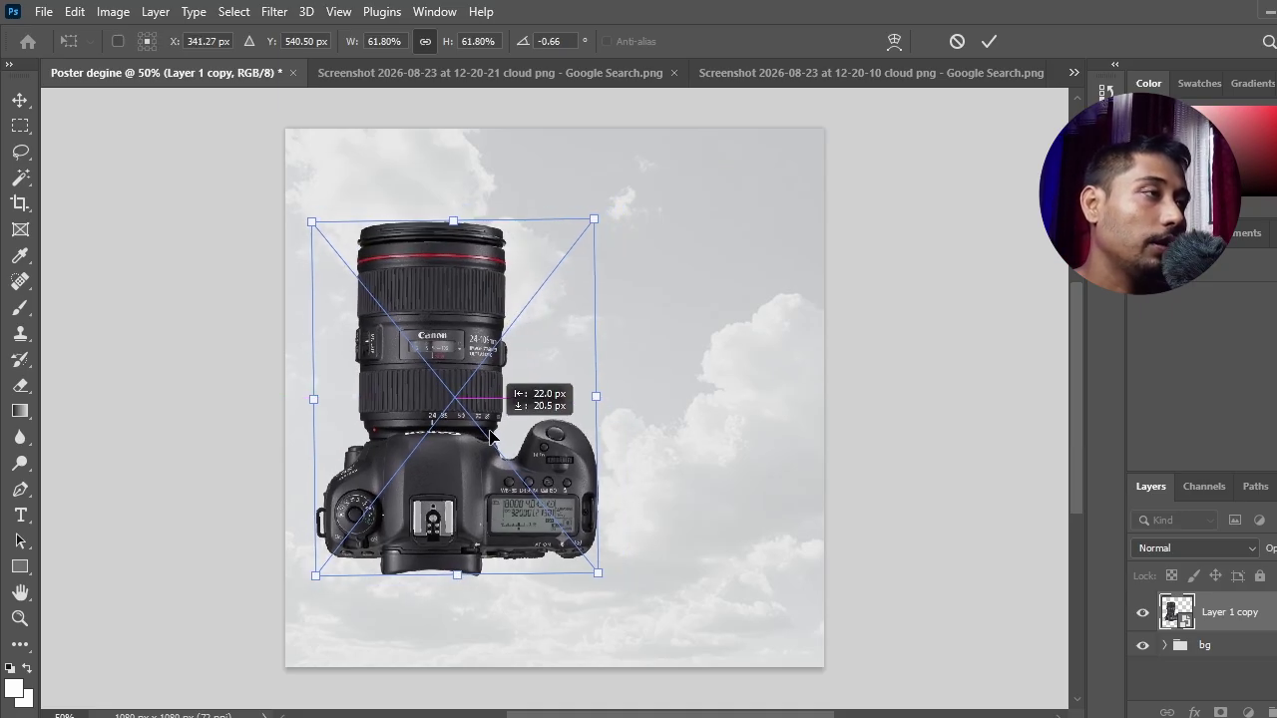
click(990, 43)
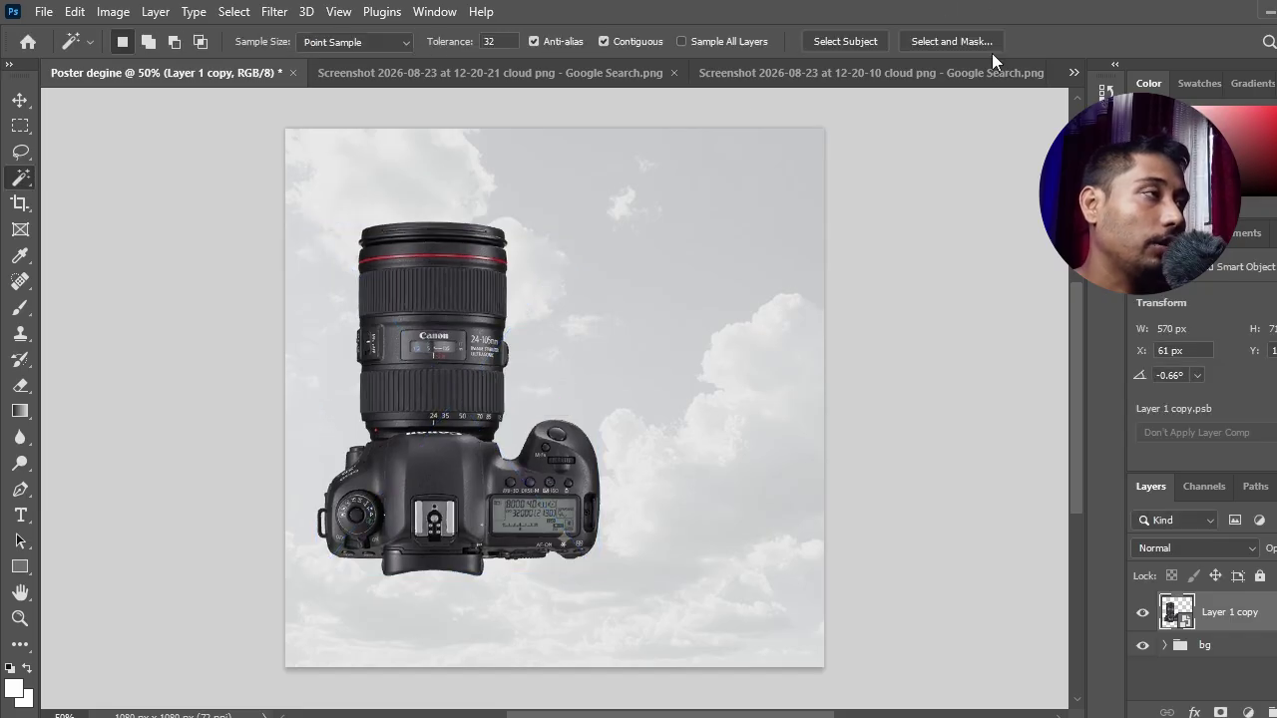
Enlarge the camera to about 67% and recenter it vertically in the poster's left half
key(ctrl+t)
mouse_move(609, 585)
mouse_down()
mouse_move(624, 598)
mouse_move(619, 589)
mouse_up()
drag(550, 534, 544, 521)
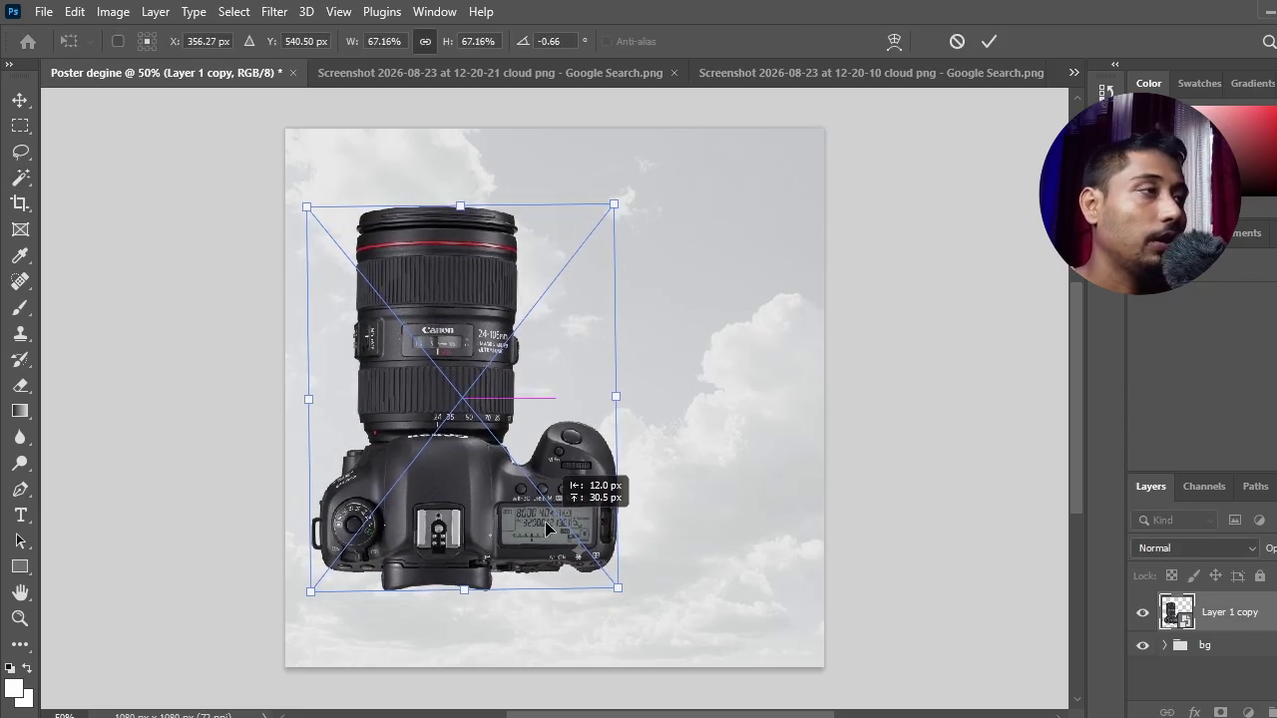
click(990, 41)
Straighten the camera by rotating it to about -1.23°
key(w)
key(ctrl+plus)
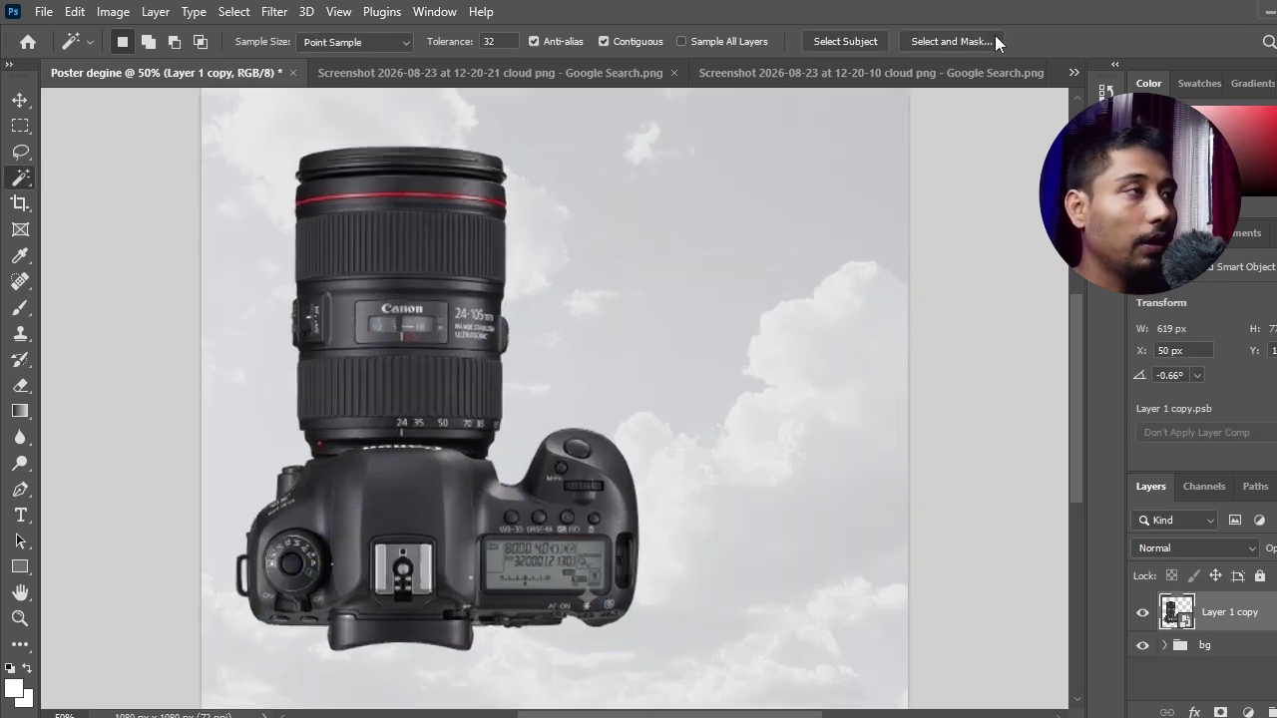
key(ctrl+plus)
key(ctrl+minus)
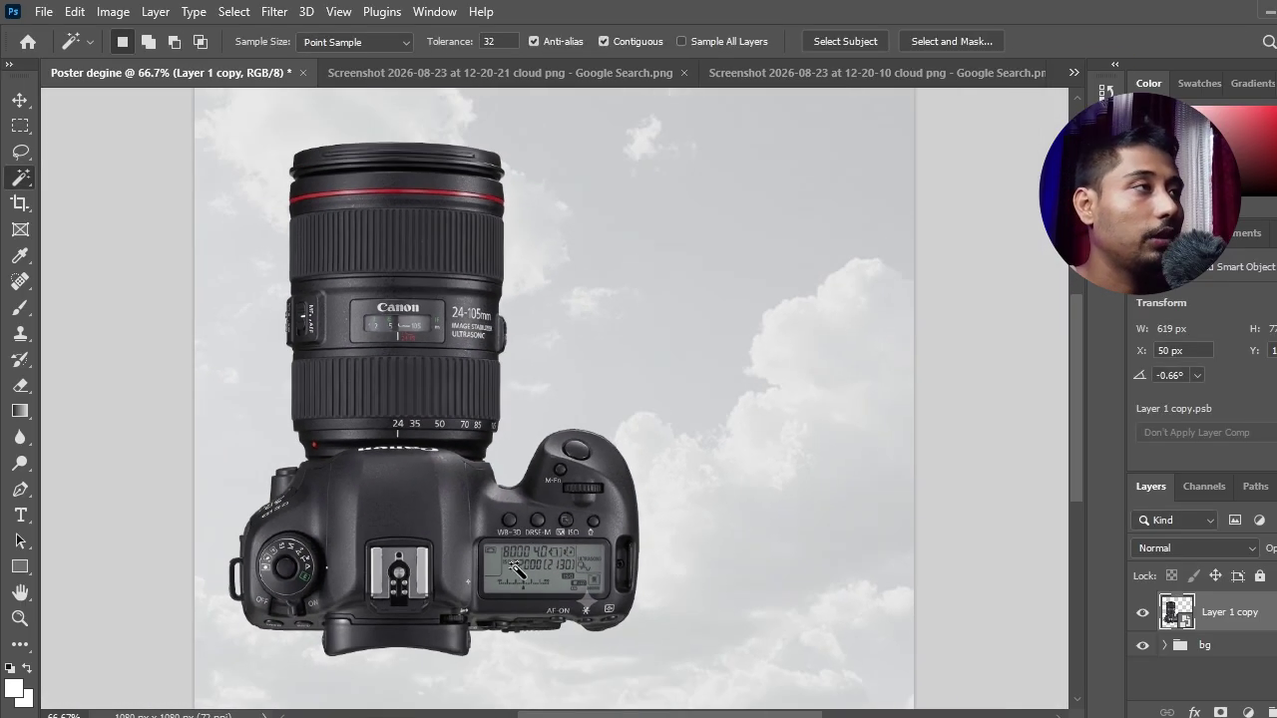
key(ctrl+t)
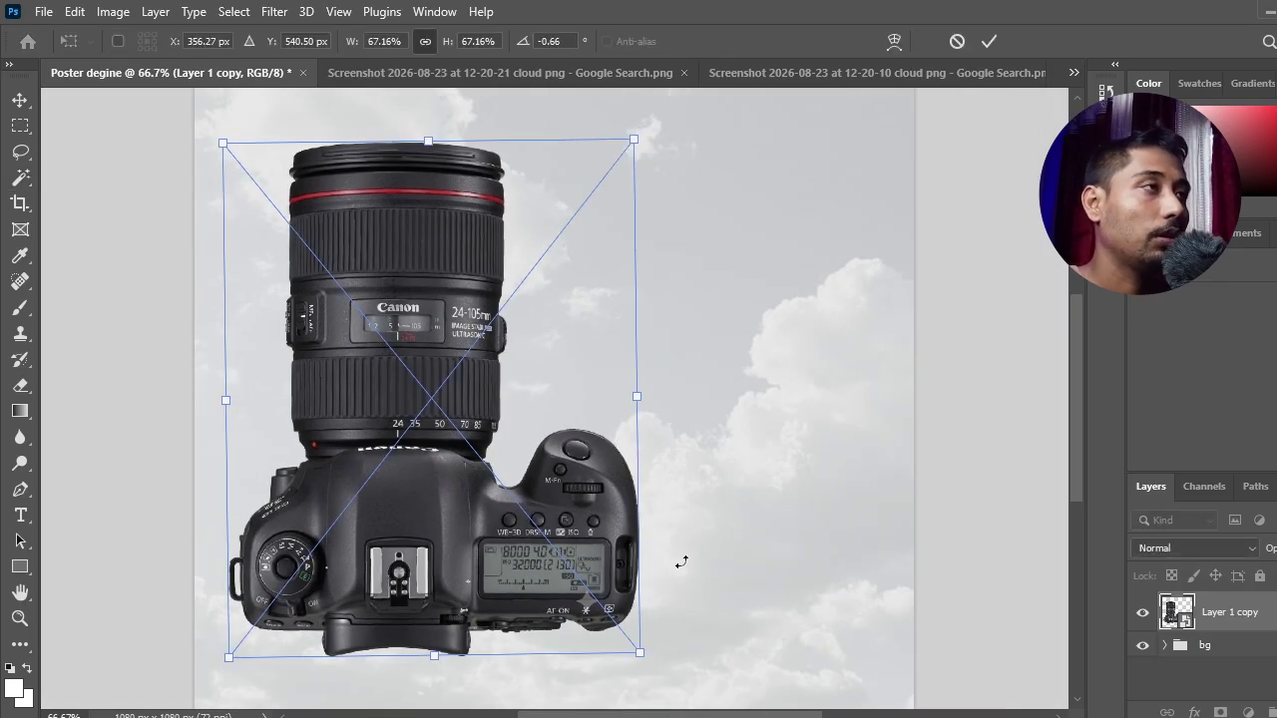
drag(681, 563, 684, 558)
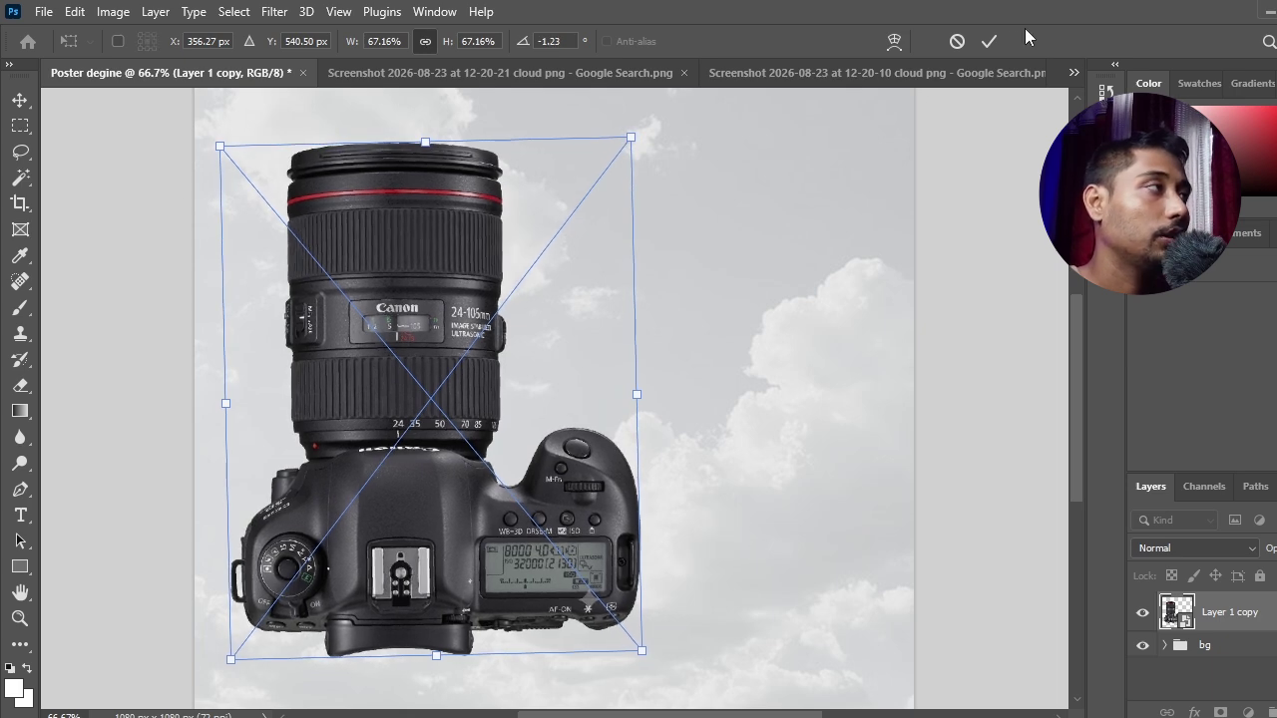
click(989, 41)
Scale the camera down to about 535 px wide, place it about 78 px from the poster's left edge and deselect its layer
scroll(956, 449, down, 2)
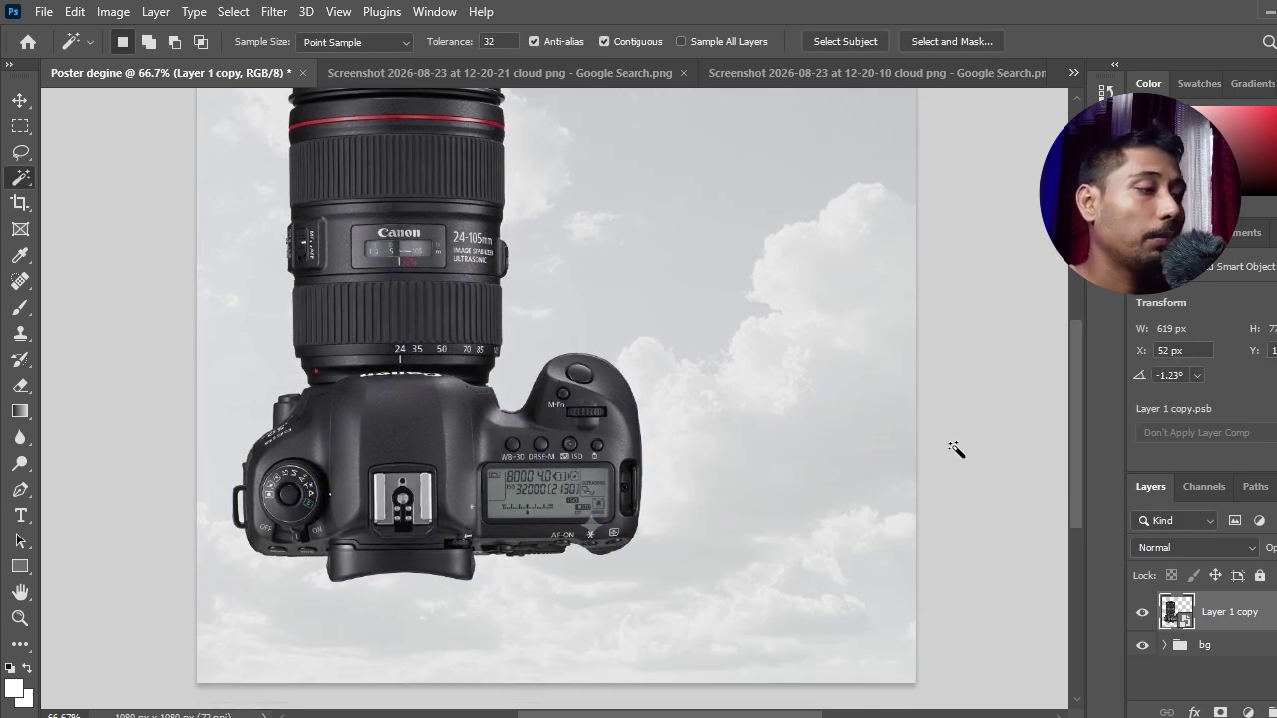
key(ctrl+minus)
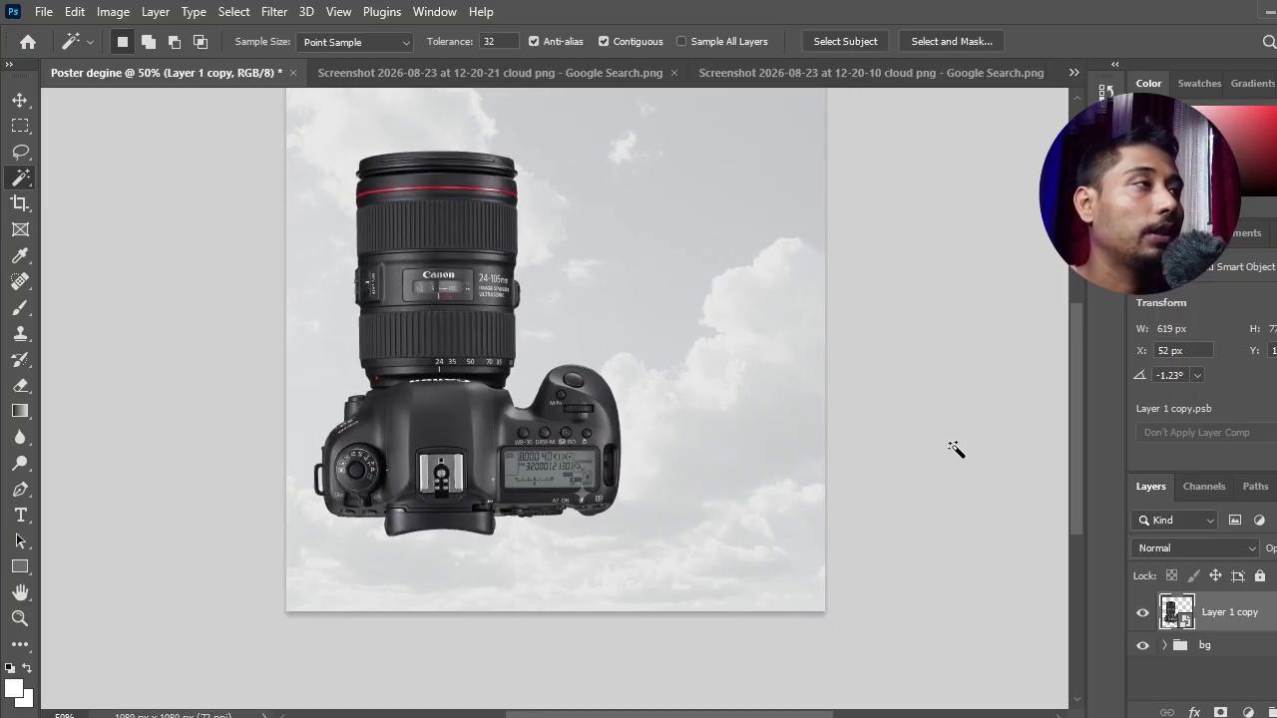
scroll(943, 475, up, 1)
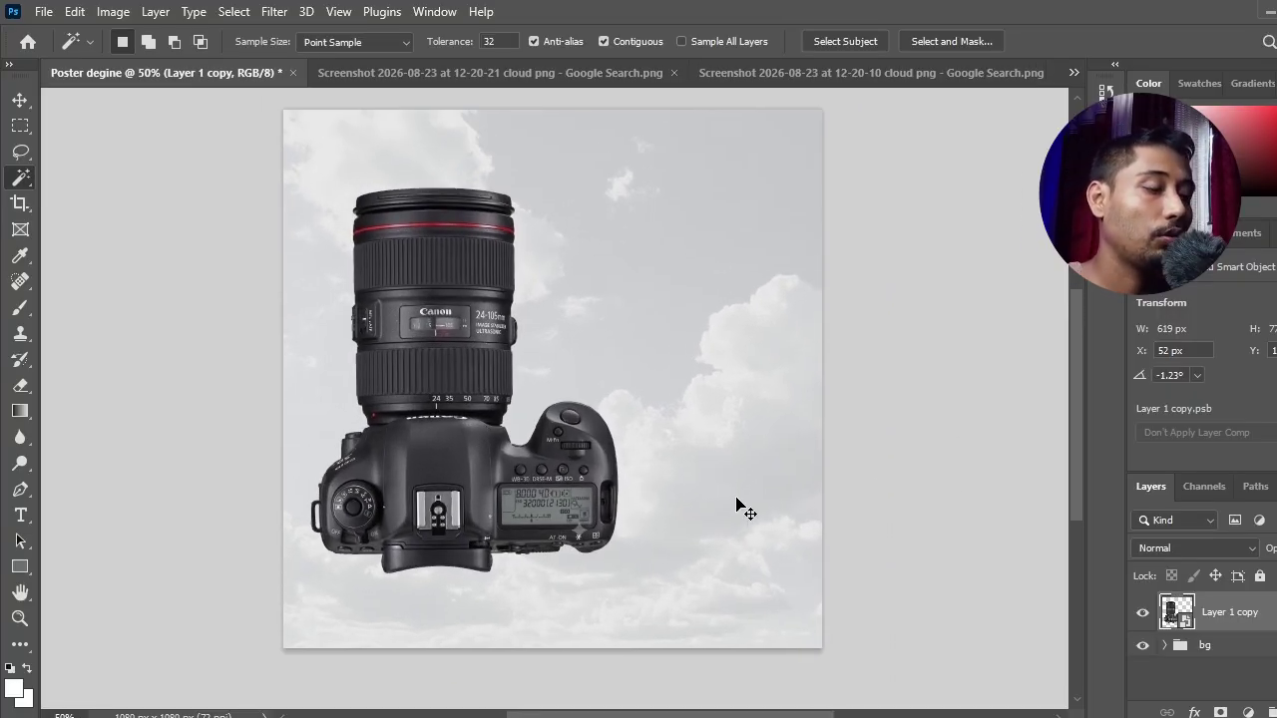
key(ctrl+t)
drag(455, 185, 460, 233)
drag(436, 341, 435, 320)
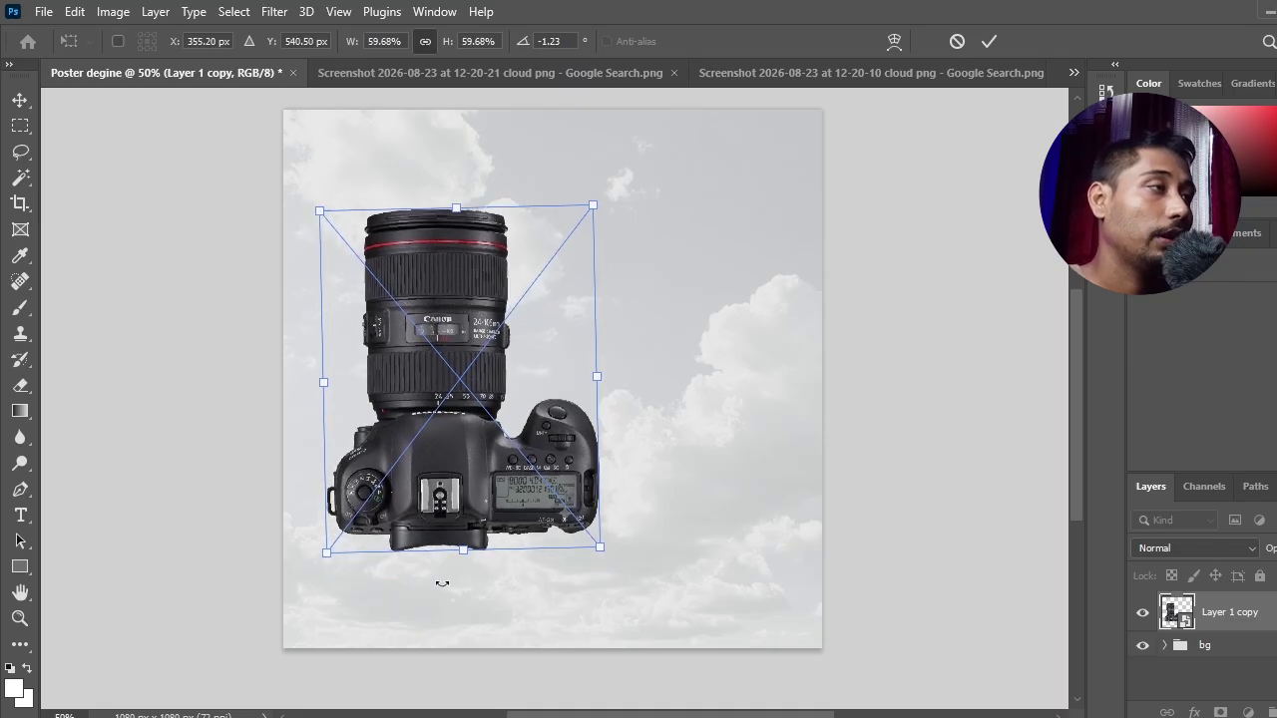
drag(465, 549, 466, 541)
drag(466, 414, 460, 419)
click(990, 41)
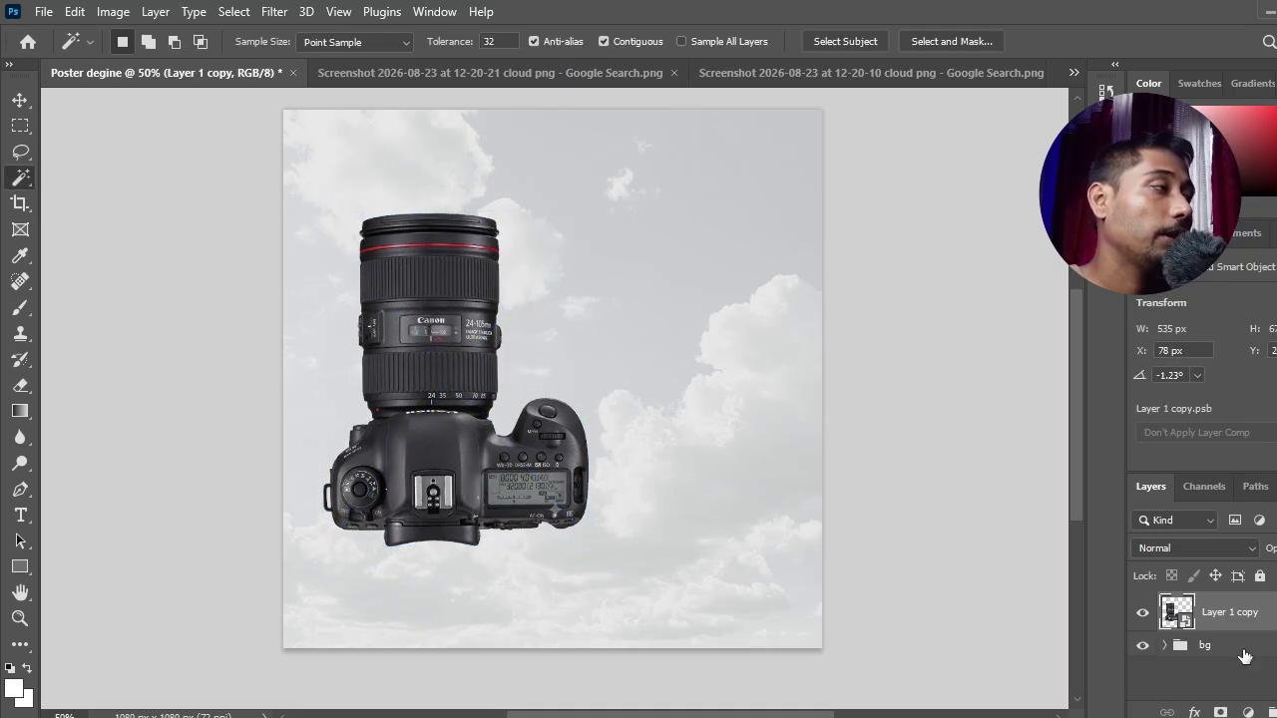
click(1255, 683)
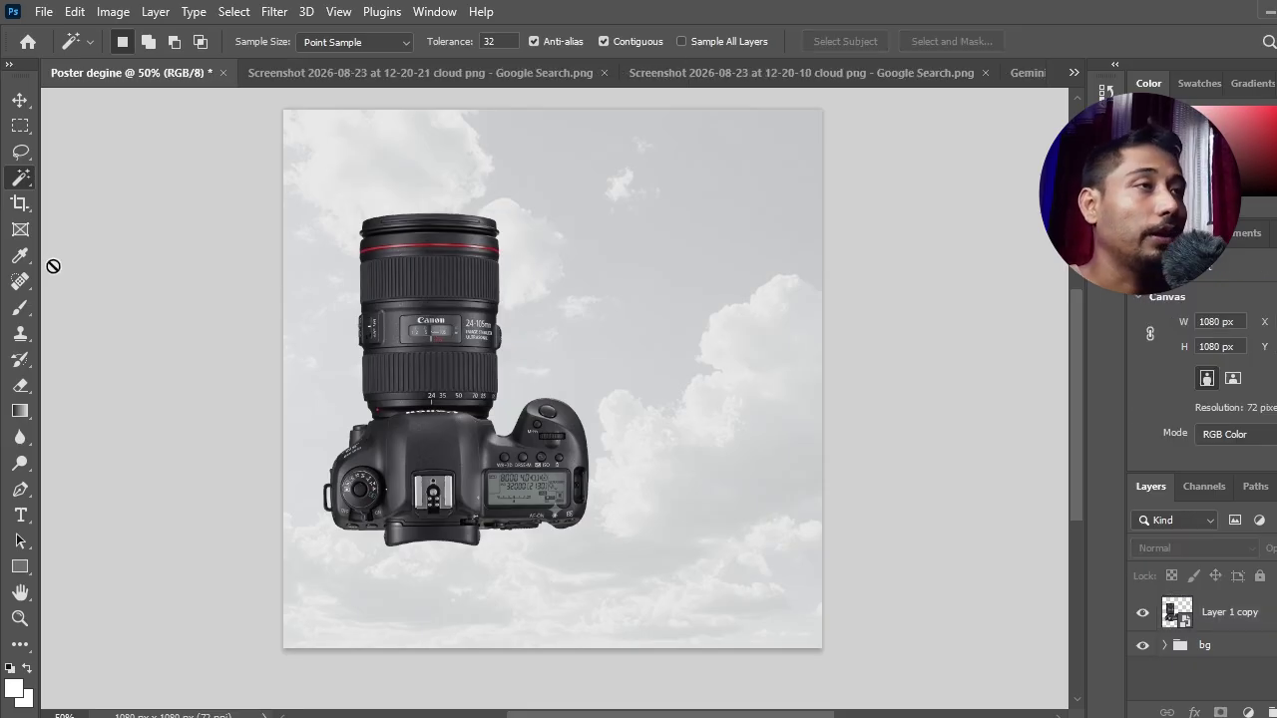
Add an empty layer above the camera layer and set the soft brush to 97 px with 0% hardness
click(20, 312)
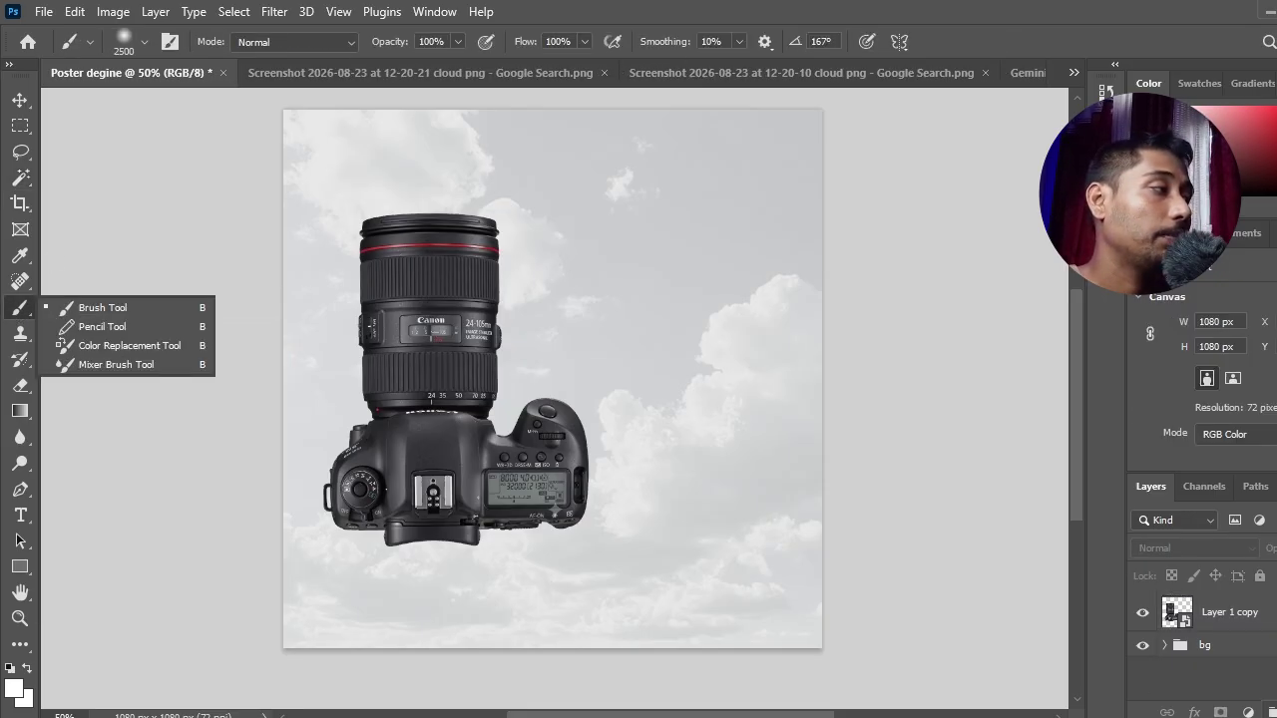
key(ctrl+shift+alt+n)
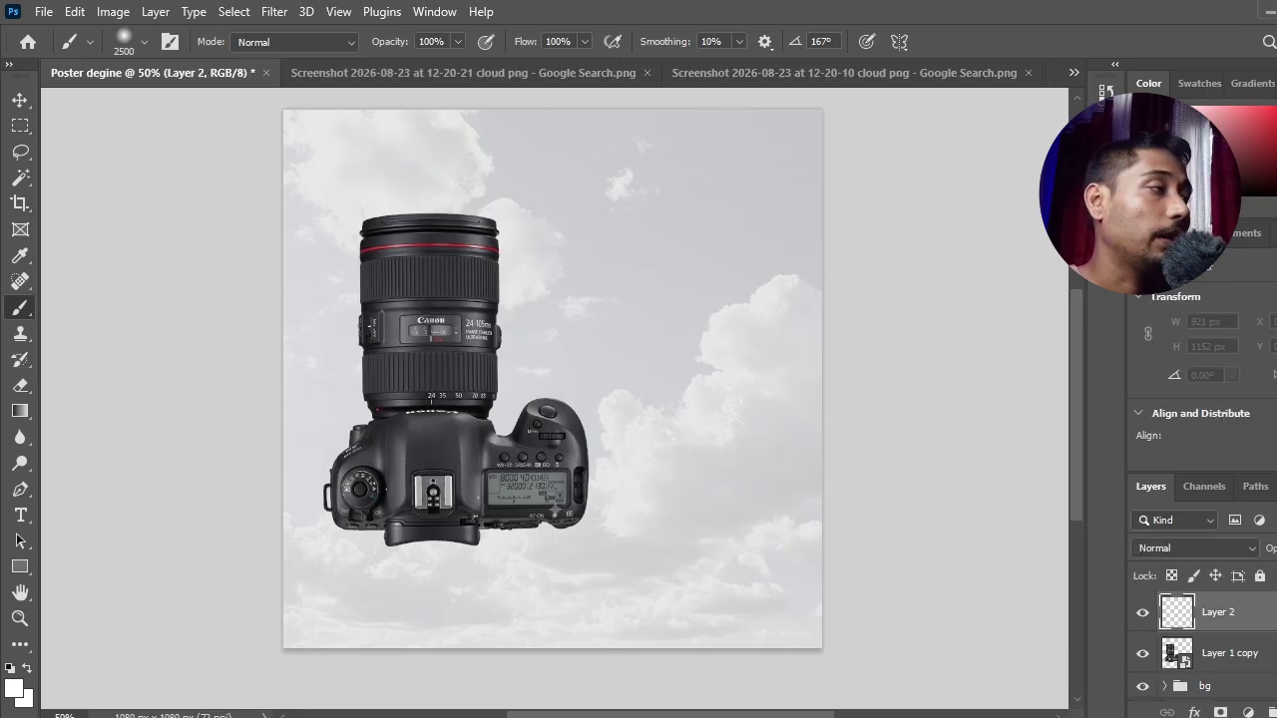
right_click(469, 231)
click(638, 273)
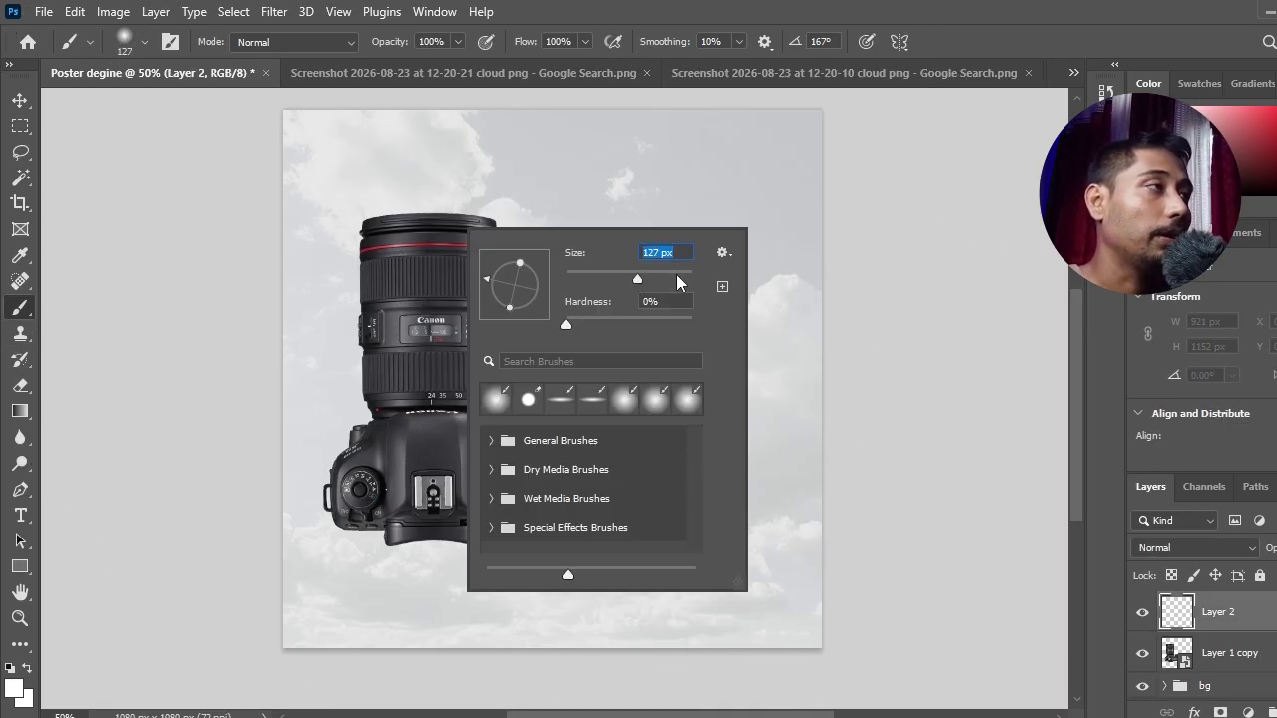
text(97)
click(1219, 617)
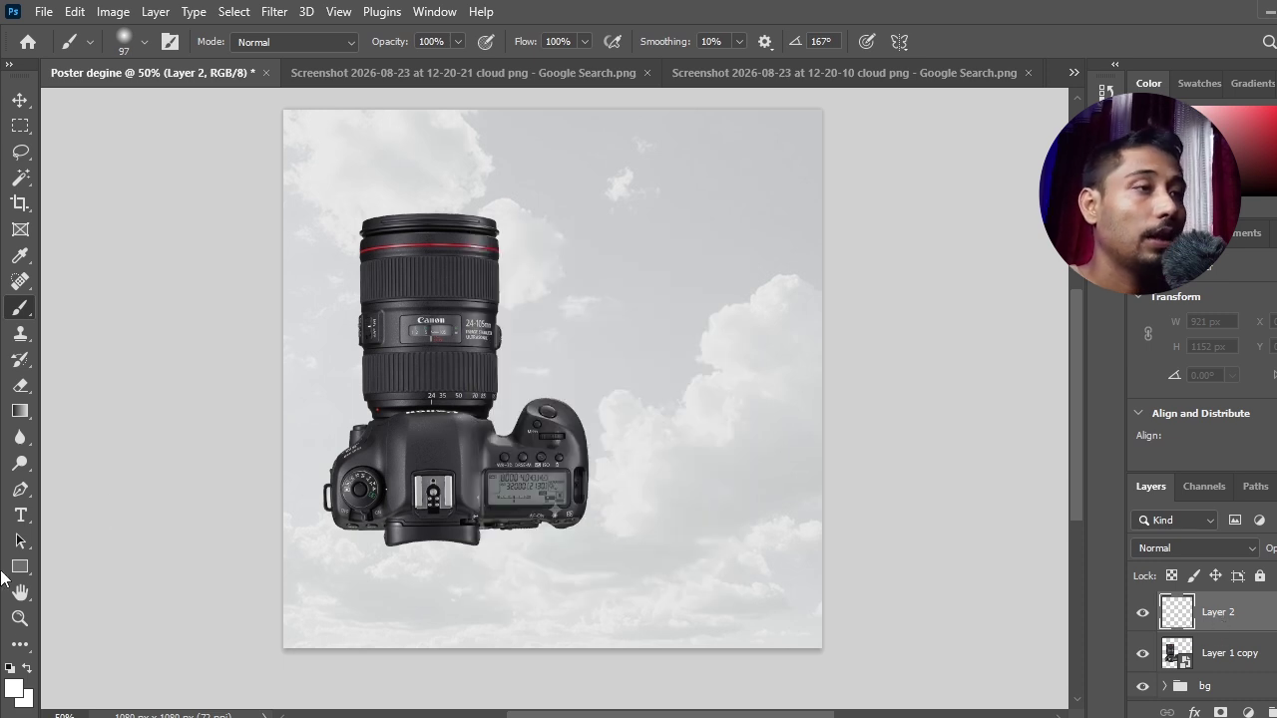
Set the foreground color to black and paint a single soft dot beside the lens on the new layer
click(22, 690)
drag(853, 624, 812, 645)
click(1246, 371)
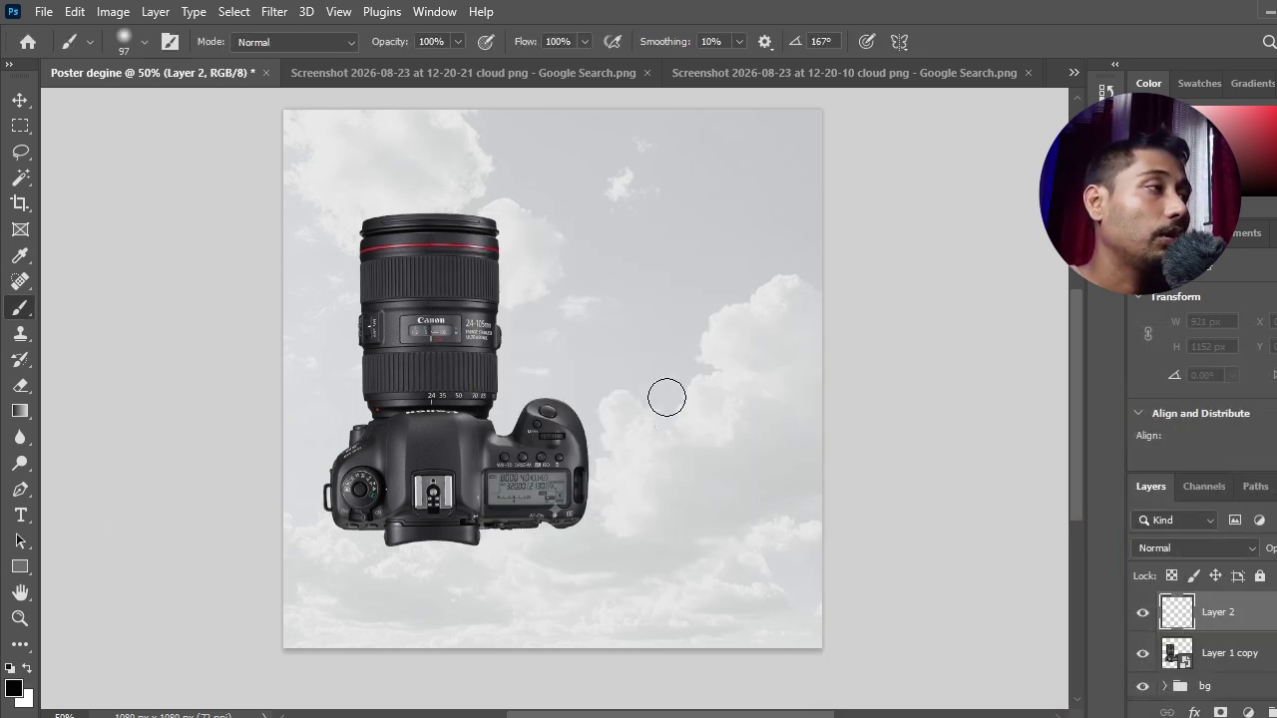
click(562, 359)
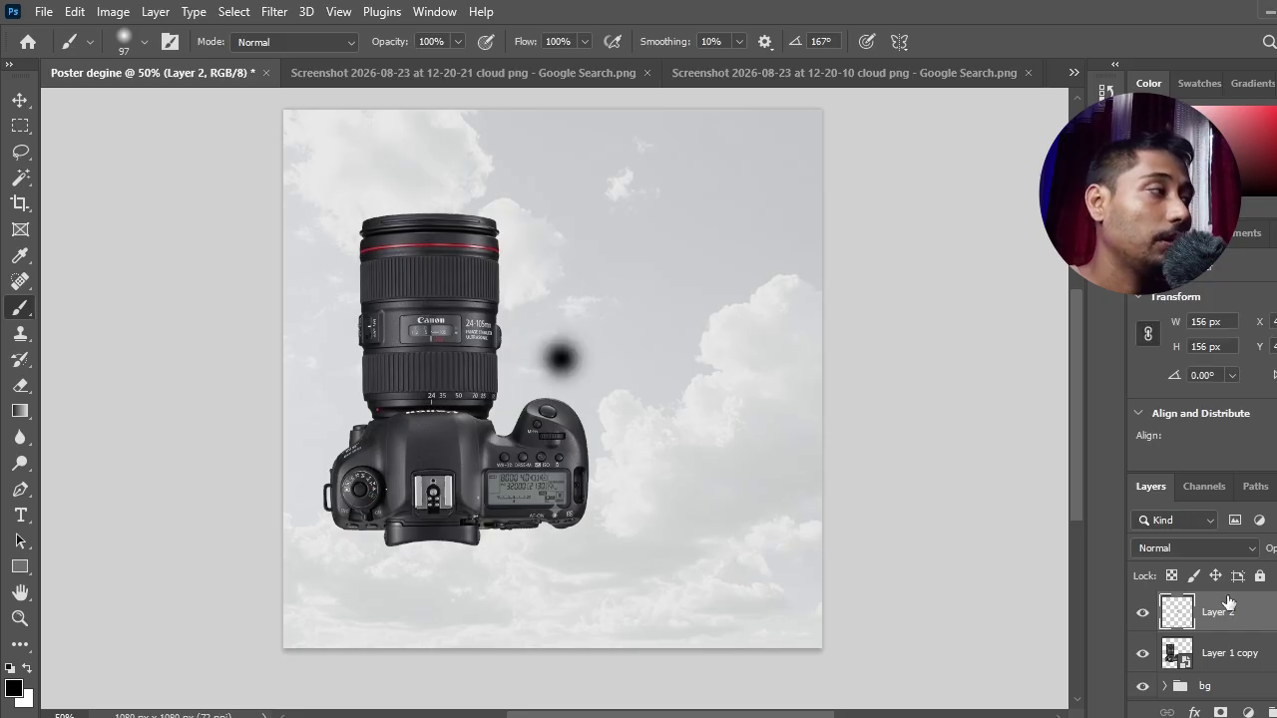
Enlarge the black dot to about 238%, place it under the camera's base and move its layer below the camera layer
key(ctrl+t)
drag(564, 320, 561, 212)
drag(553, 269, 469, 512)
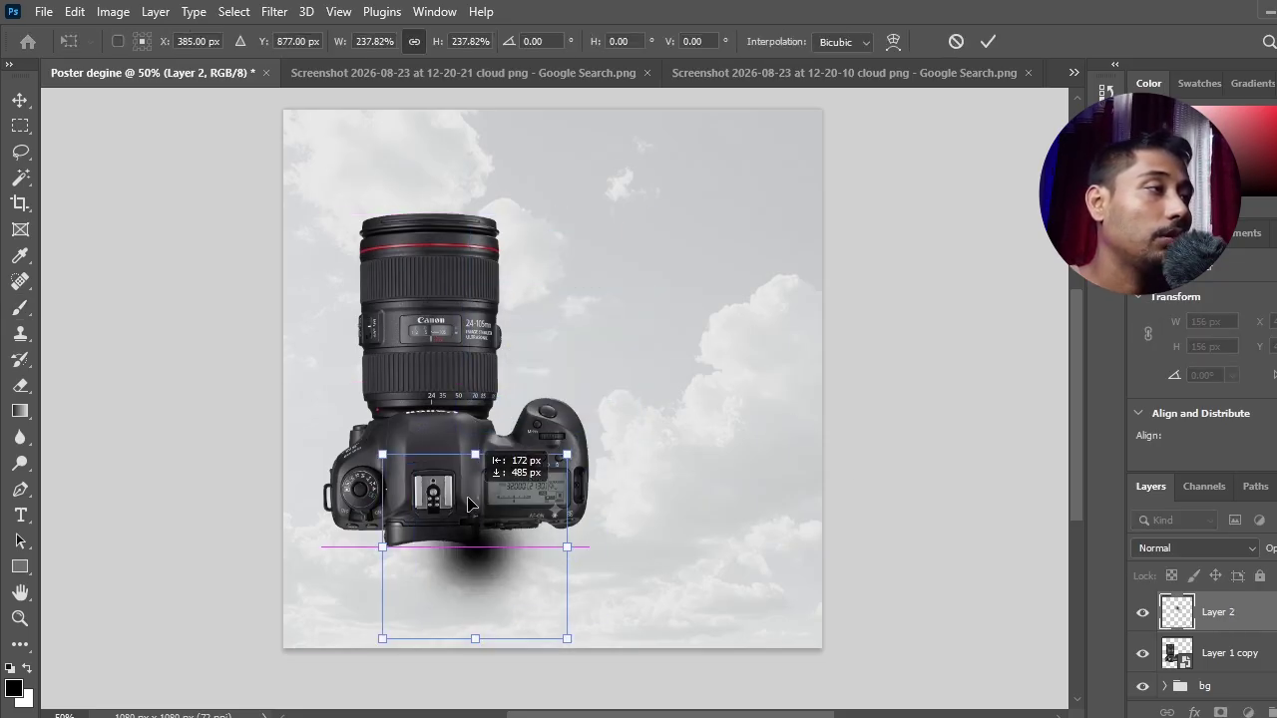
click(985, 44)
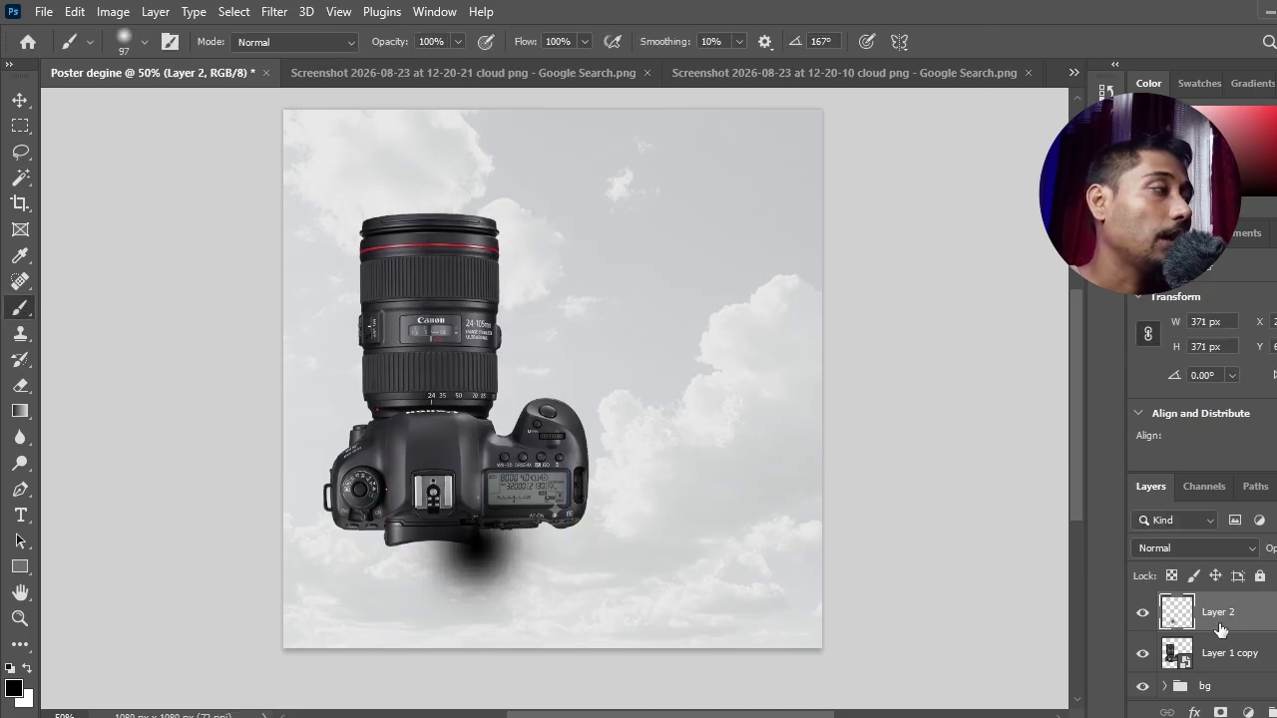
drag(1236, 627, 1233, 669)
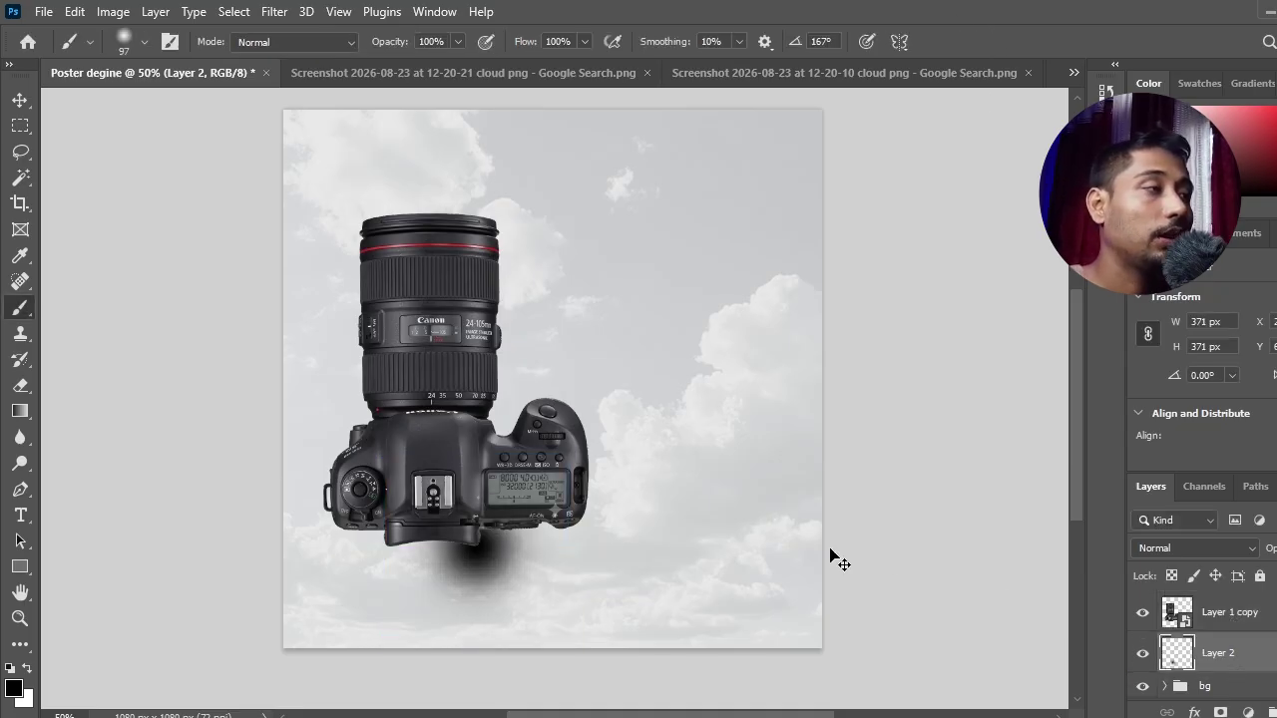
Flatten the dot into a thin shadow under the camera and distort its right-hand corners outward to about 848 × 168 px
key(ctrl+t)
drag(483, 451, 635, 542)
drag(527, 546, 521, 526)
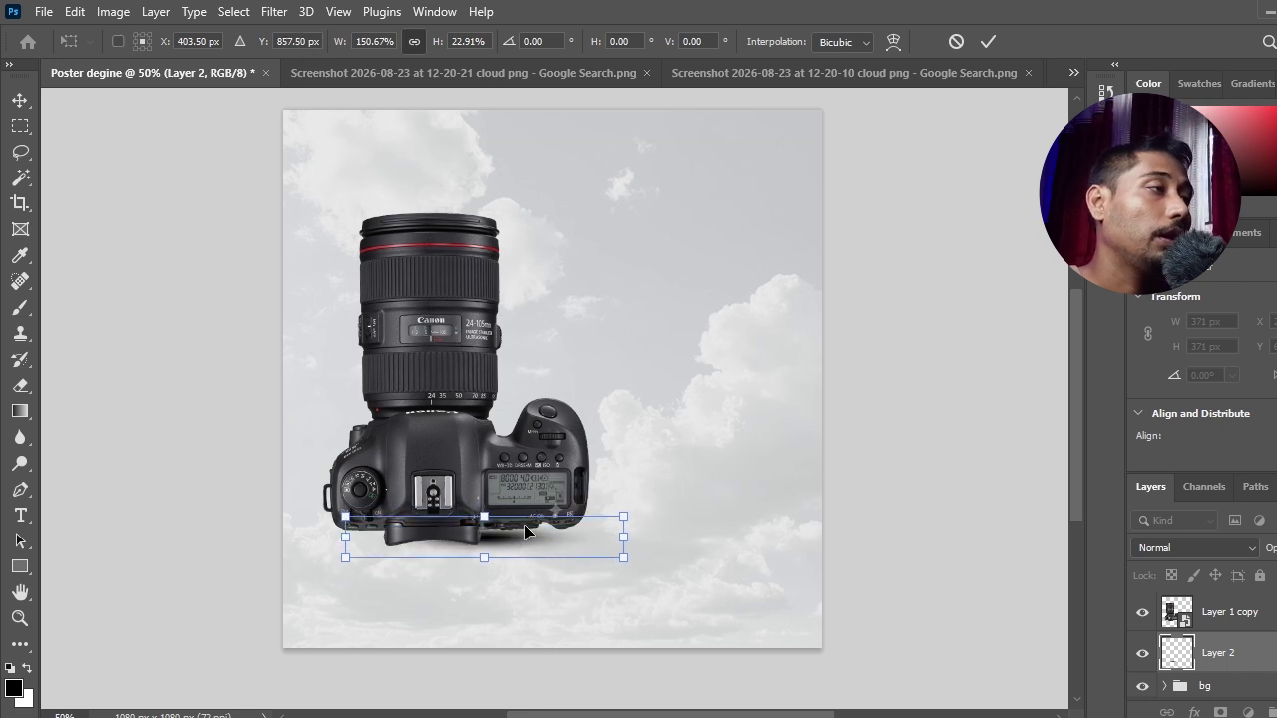
drag(623, 520, 671, 480)
drag(628, 571, 799, 613)
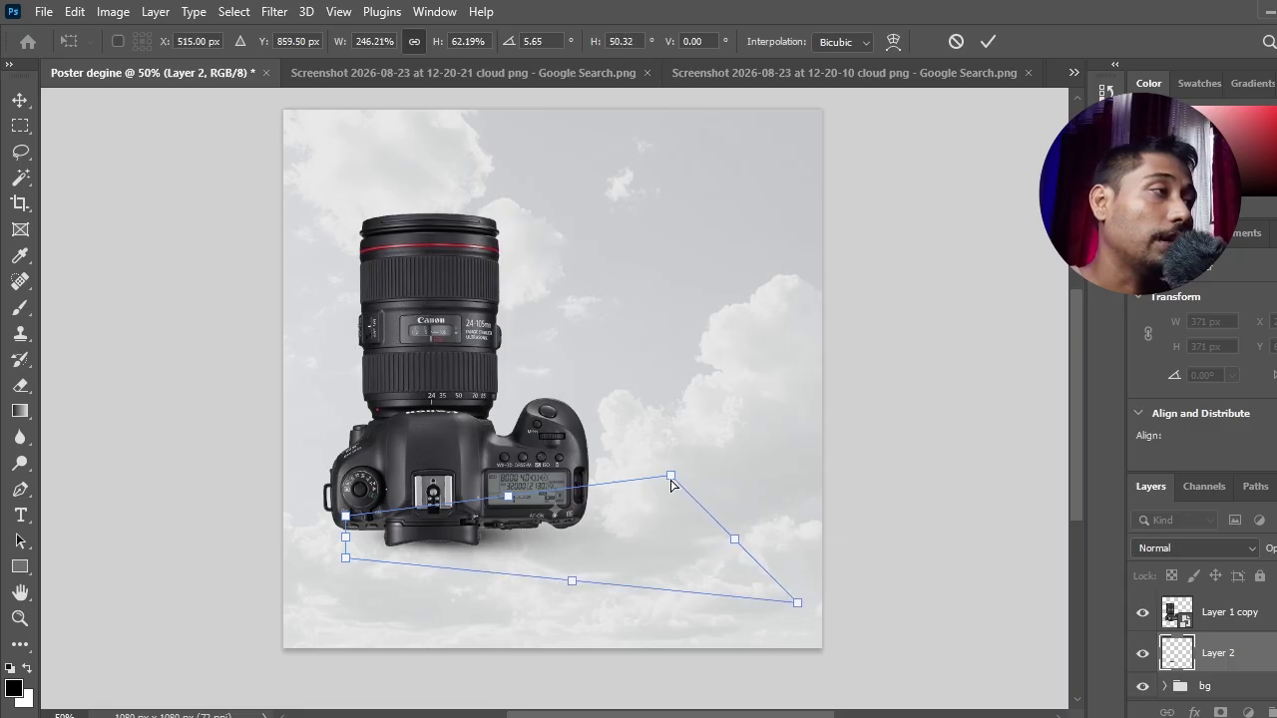
drag(679, 480, 746, 450)
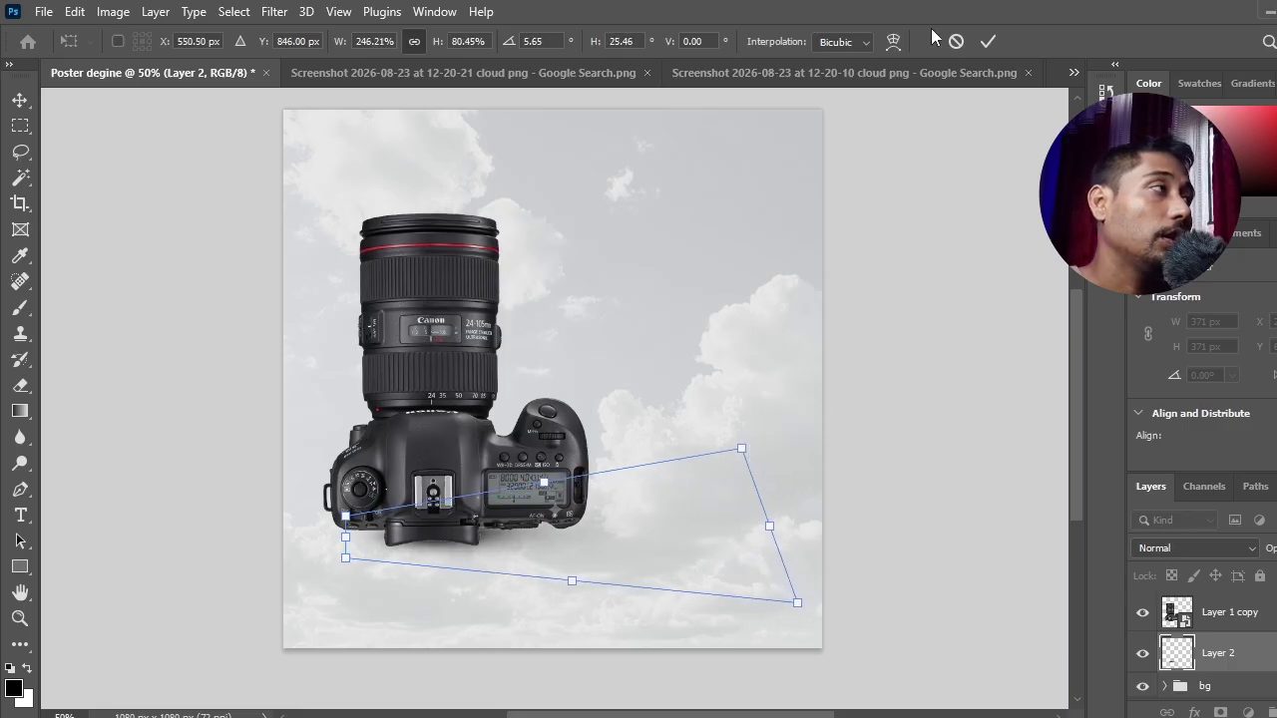
click(987, 40)
key(b)
click(1143, 614)
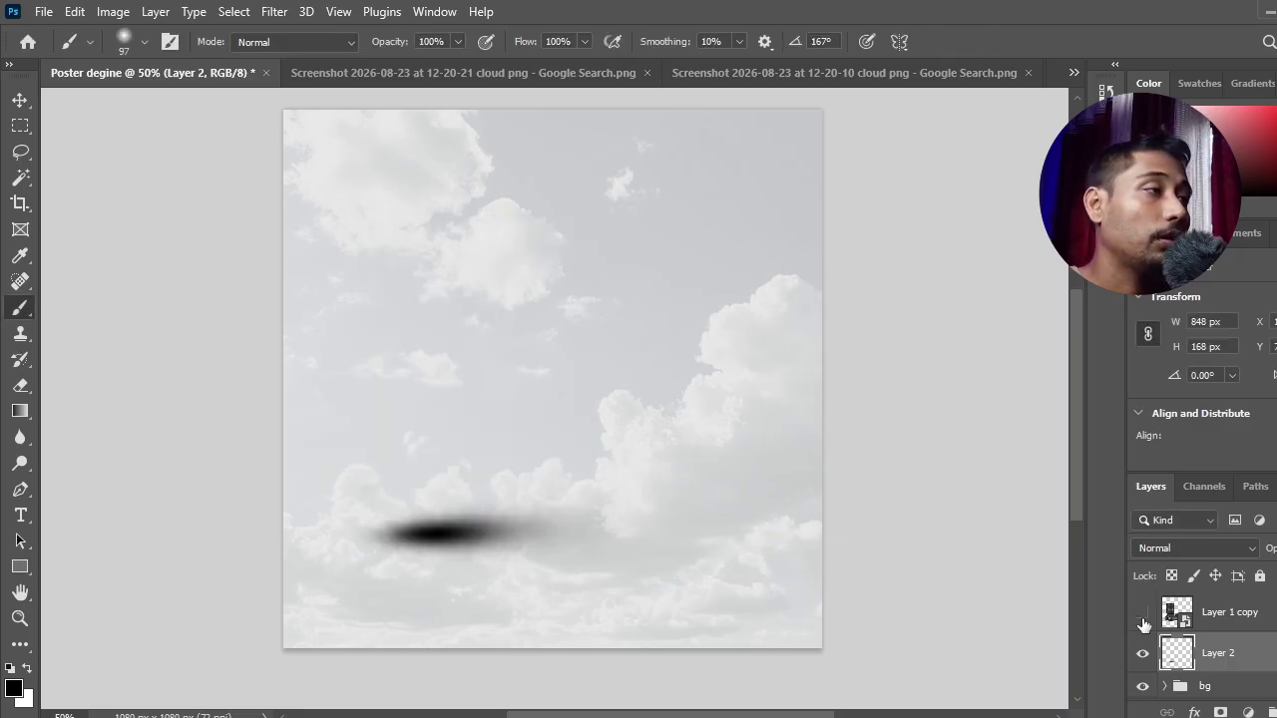
click(1143, 614)
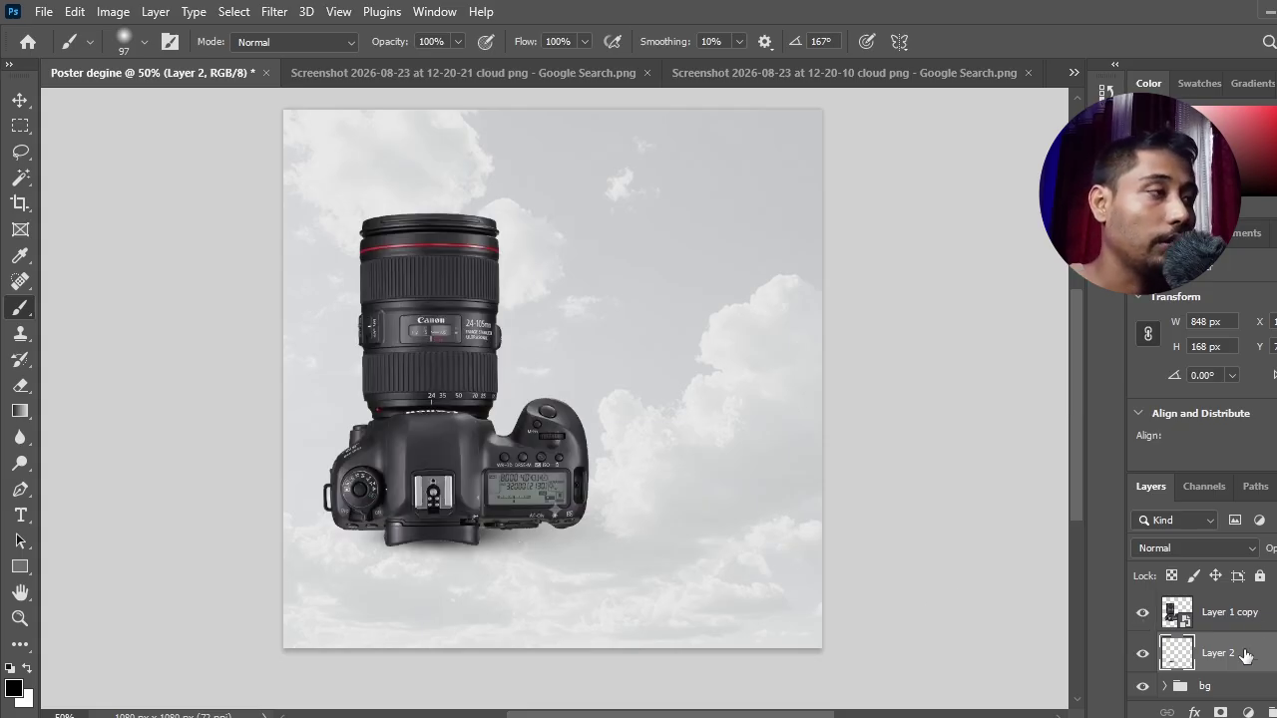
Reposition the shadow closely under the camera's base, centering it at about X 563 px, Y 850 px
key(ctrl+t)
drag(514, 531, 519, 540)
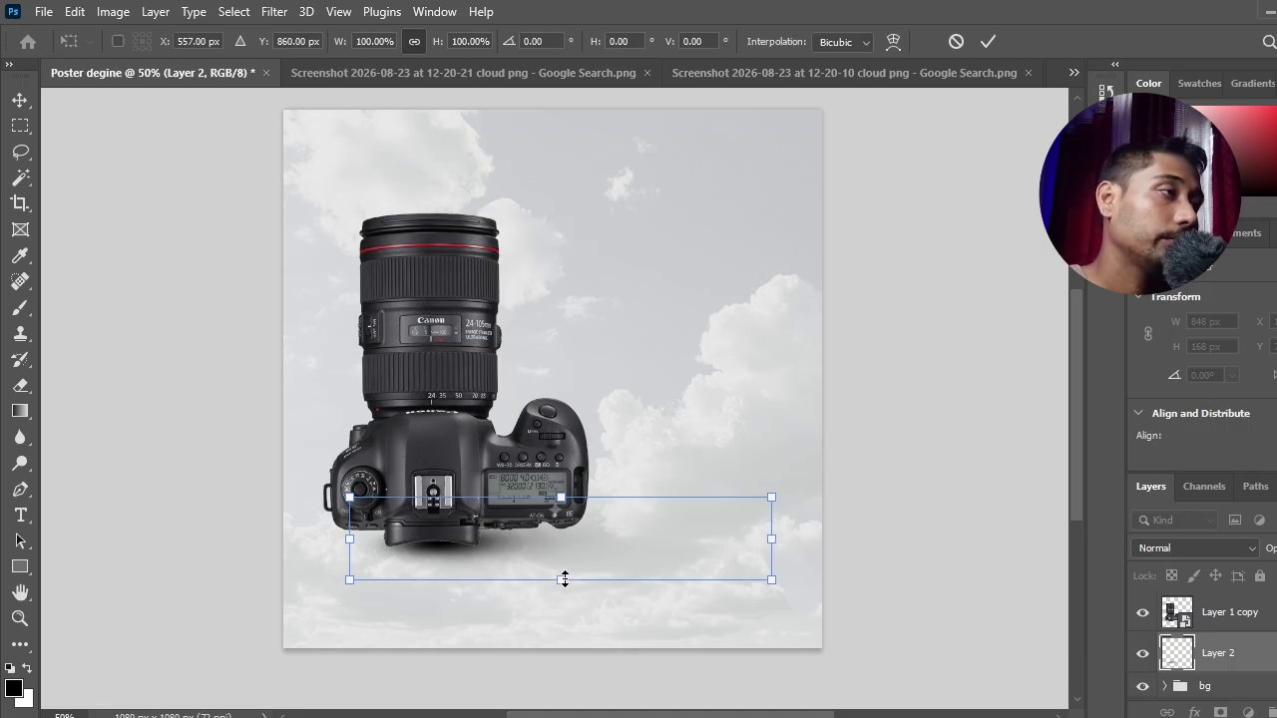
key(Up)
key(Up)
key(Up)
key(Up)
key(Up)
key(Up)
key(Right)
key(Right)
key(Right)
key(Right)
key(Up)
key(Up)
key(Up)
key(Up)
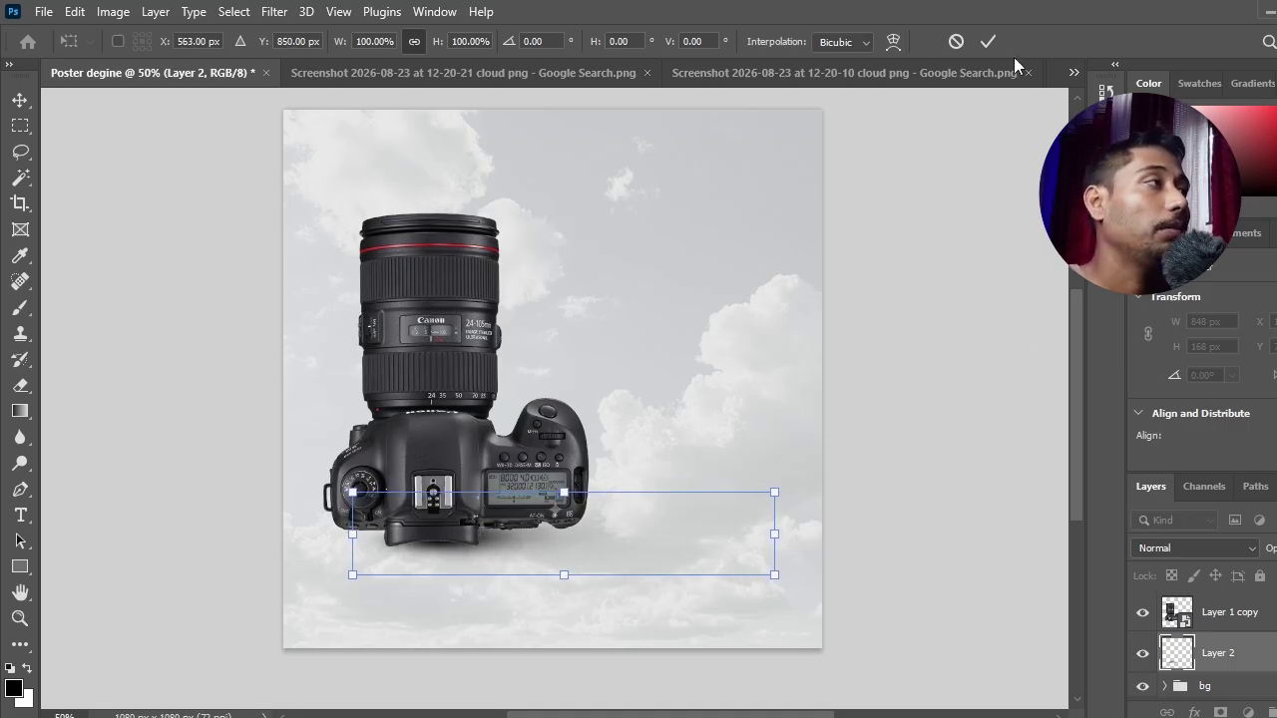
click(986, 41)
key(ctrl+minus)
key(ctrl+minus)
key(ctrl+plus)
key(ctrl+plus)
key(ctrl+plus)
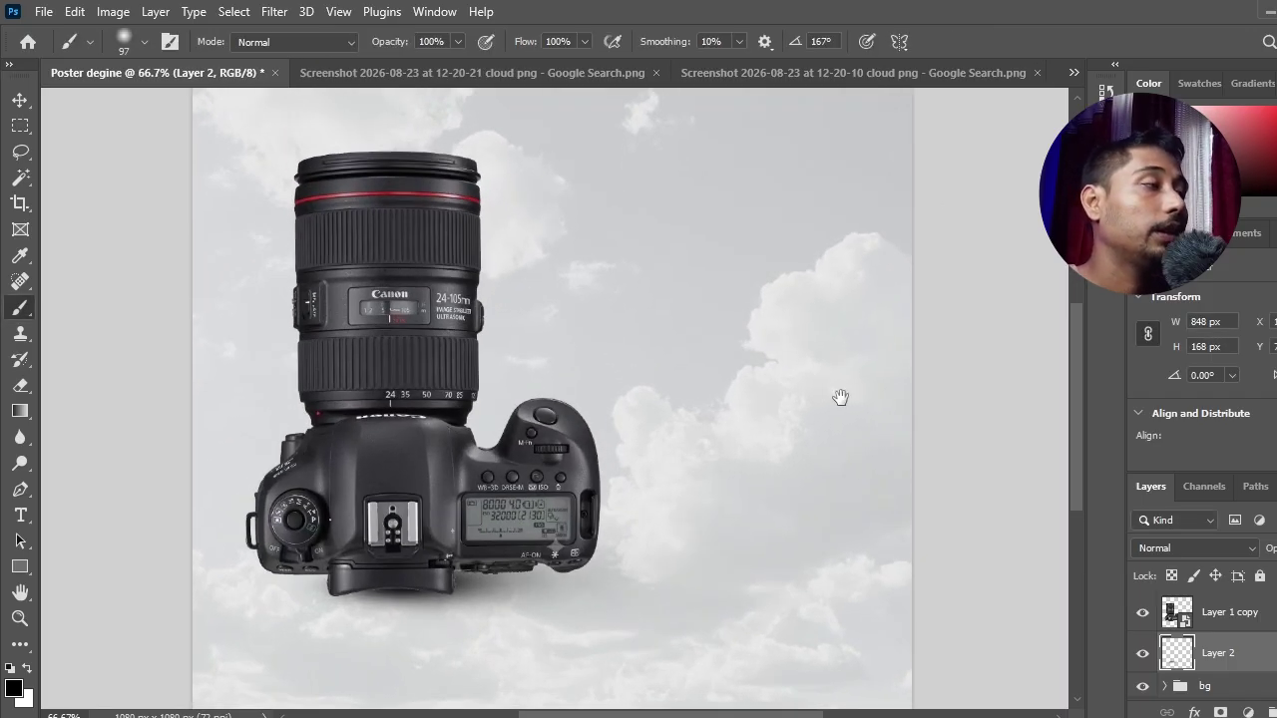
drag(841, 396, 782, 380)
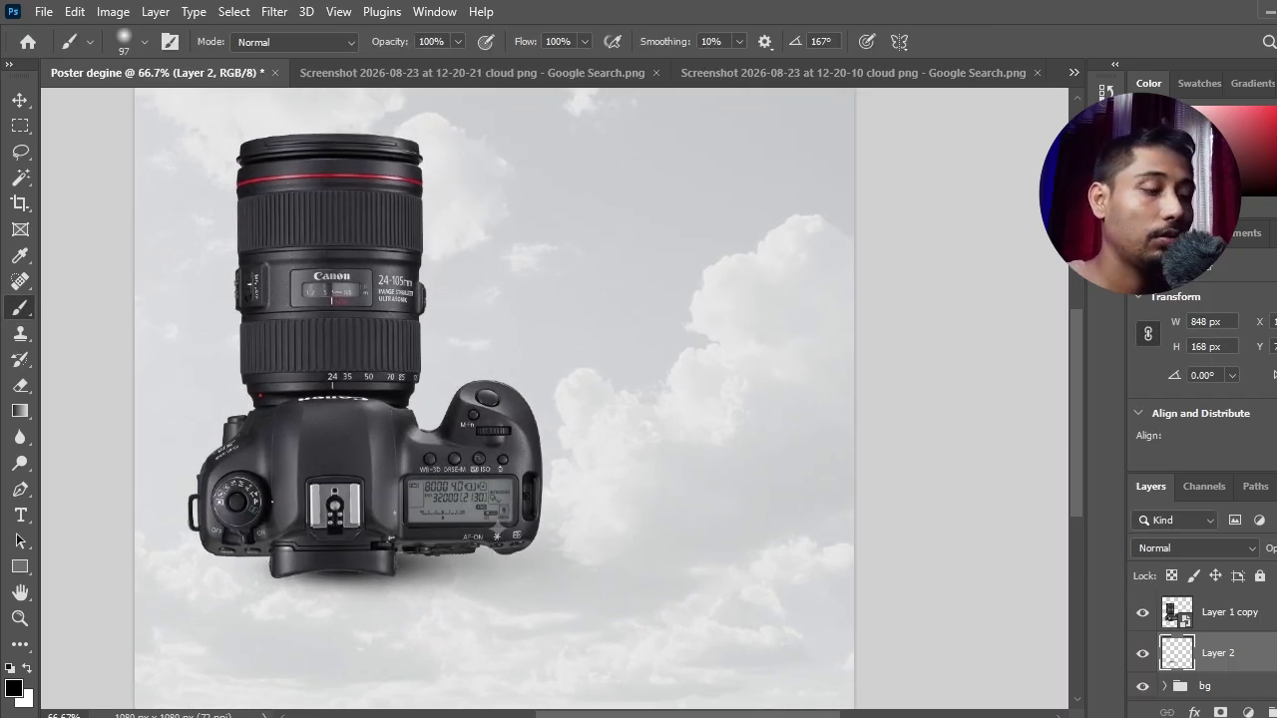
key(ctrl+t)
drag(489, 508, 489, 549)
drag(461, 600, 473, 585)
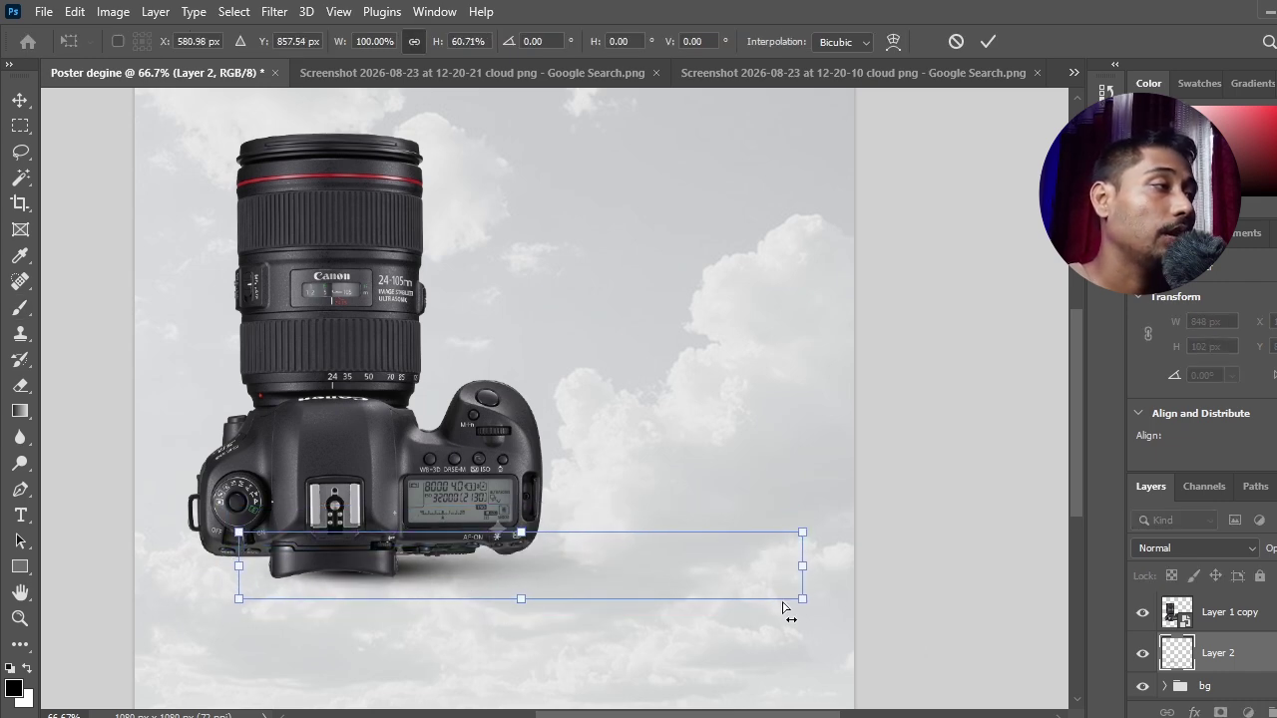
drag(803, 601, 884, 704)
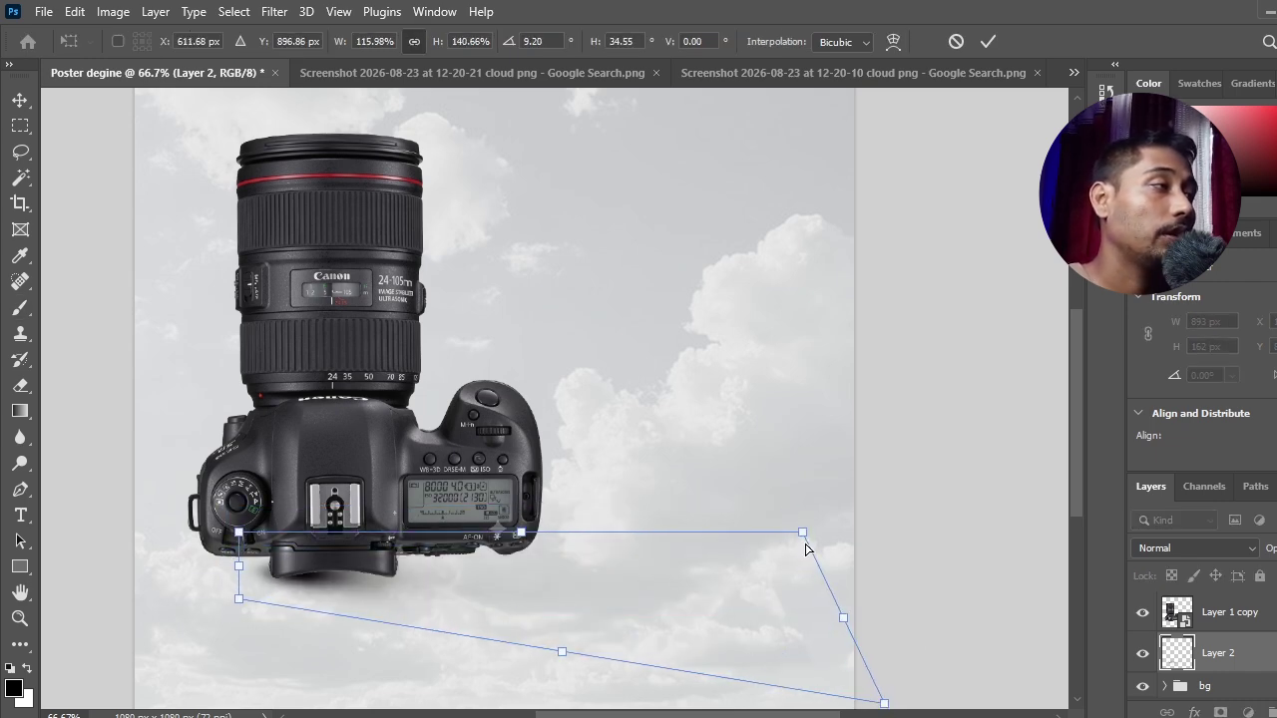
drag(803, 532, 974, 437)
drag(457, 587, 527, 580)
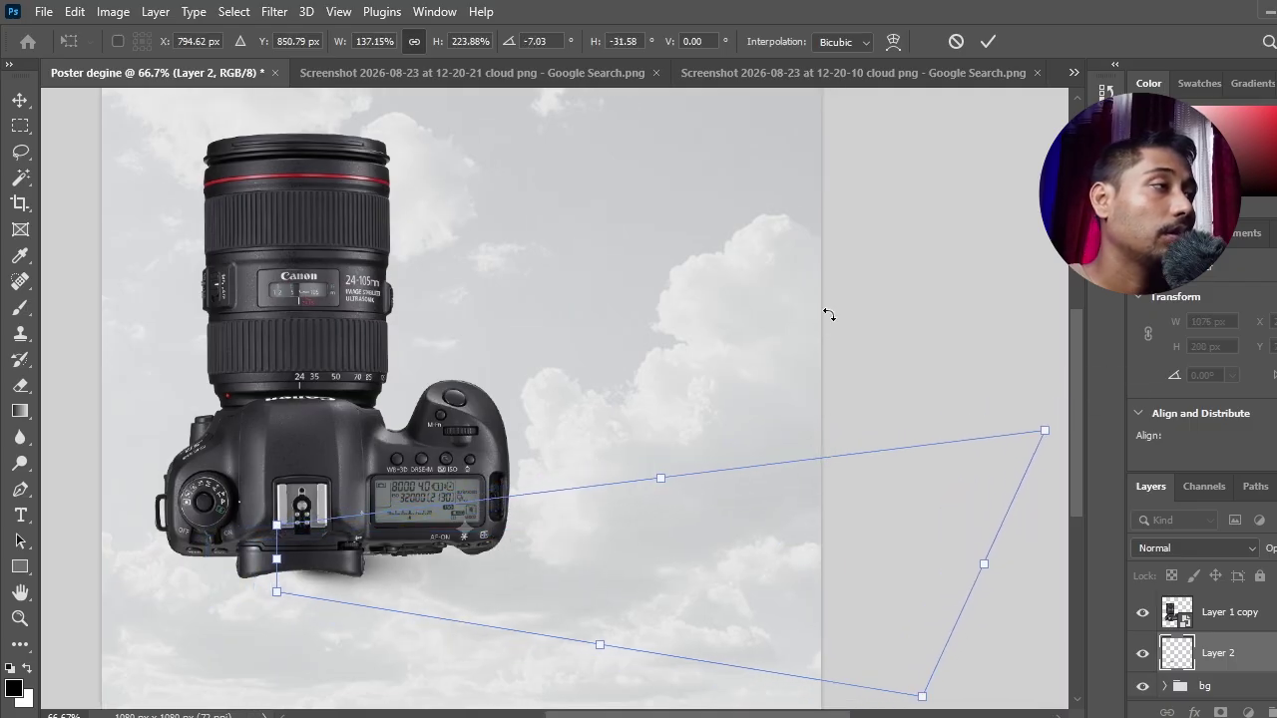
click(988, 40)
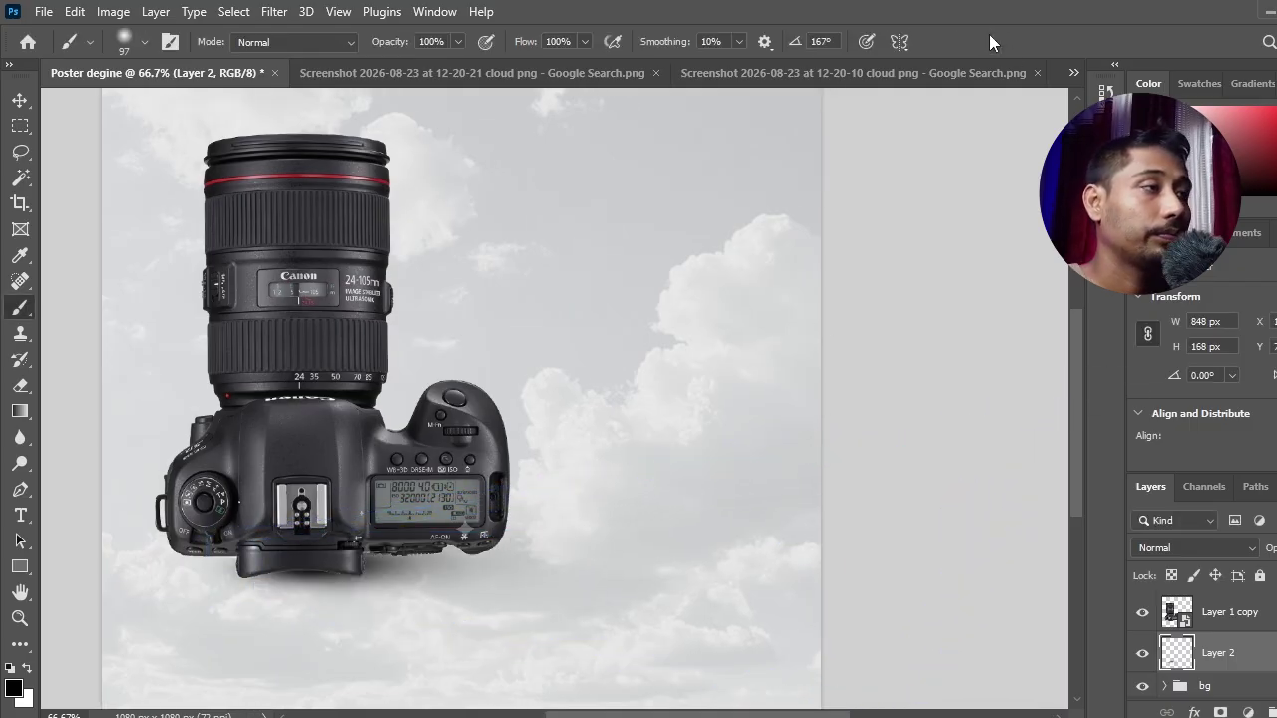
key(ctrl+minus)
key(ctrl+minus)
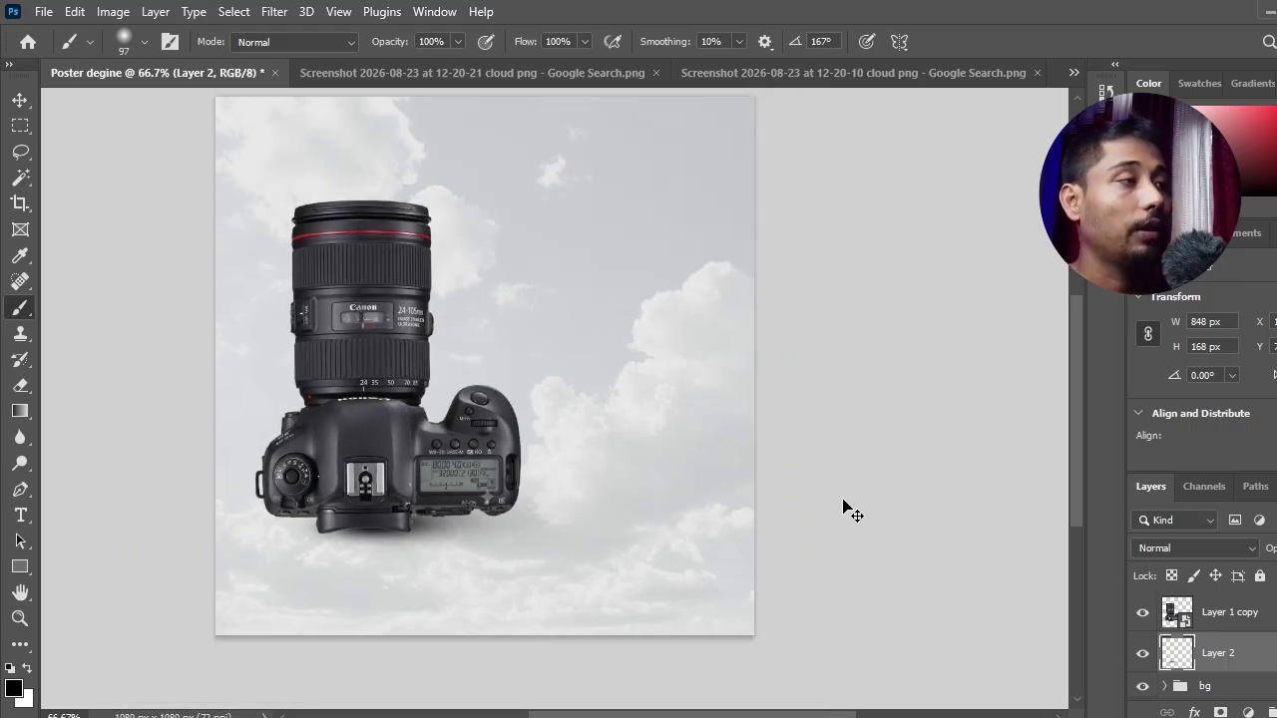
key(ctrl+plus)
drag(835, 473, 805, 464)
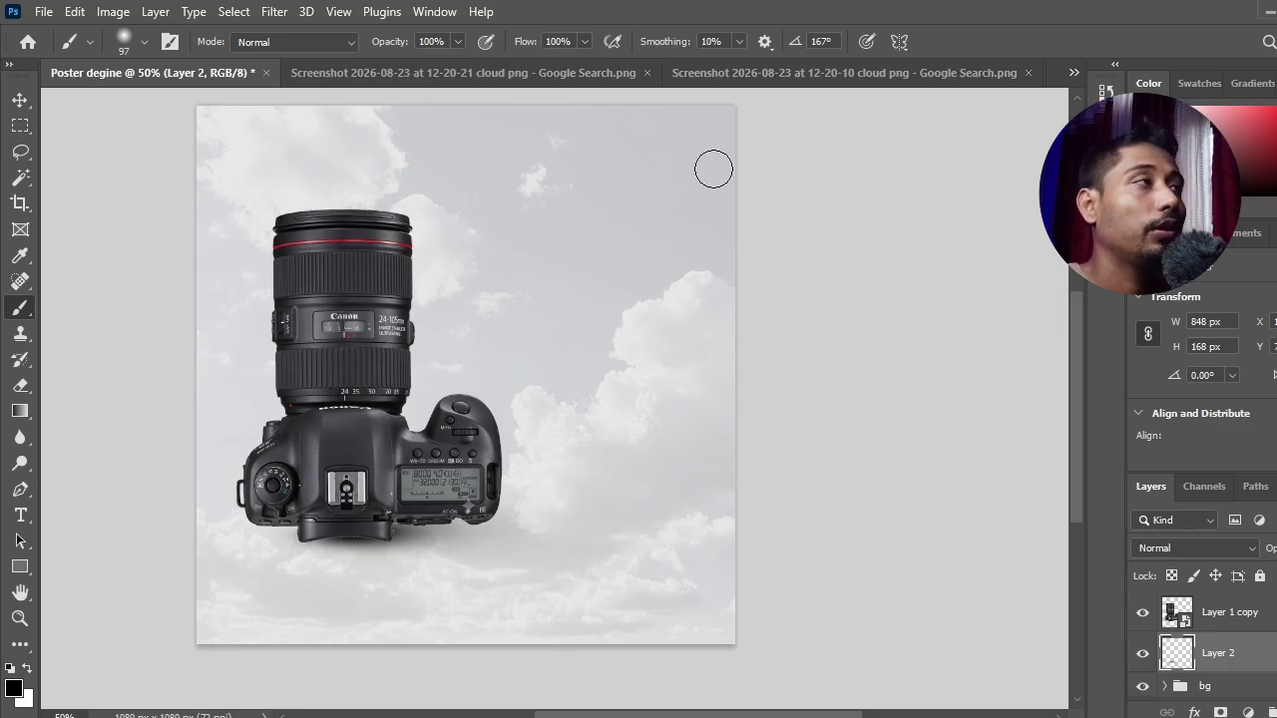
Copy the wispy cloud from the 12-20-10 screenshot into the poster above the camera layer and set its blend mode to Screen
click(740, 70)
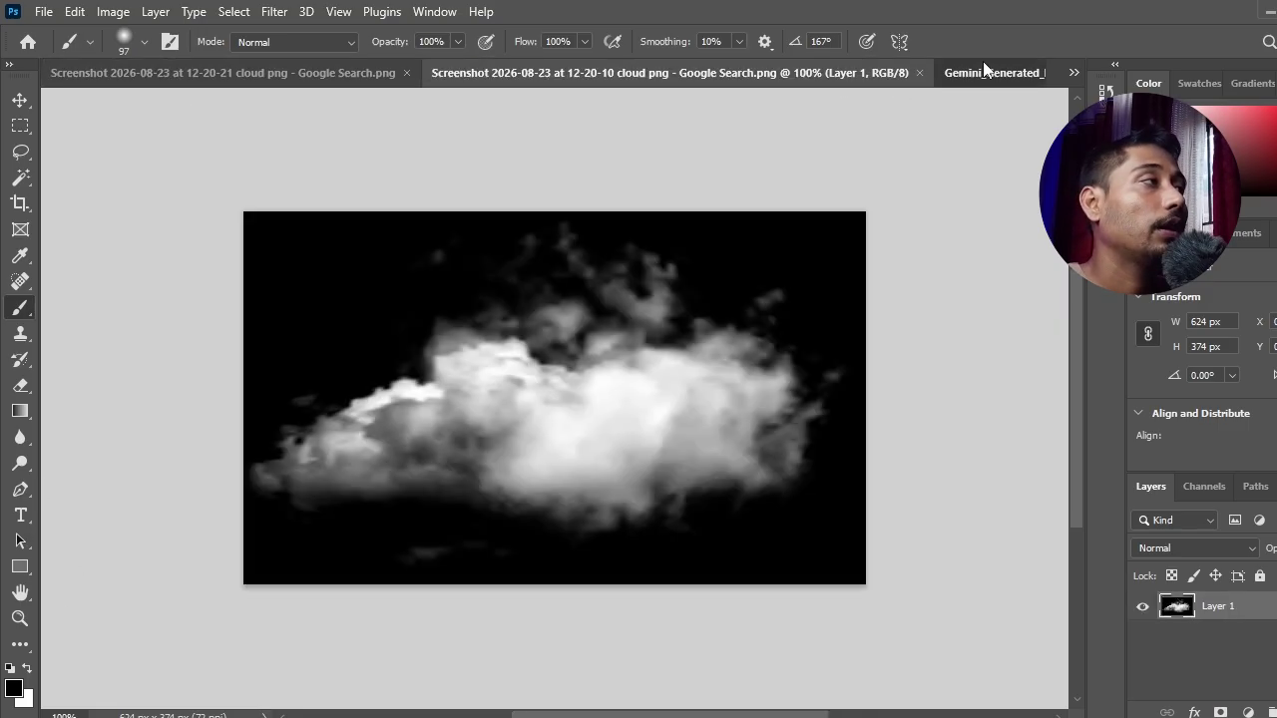
click(983, 64)
click(1031, 73)
click(685, 307)
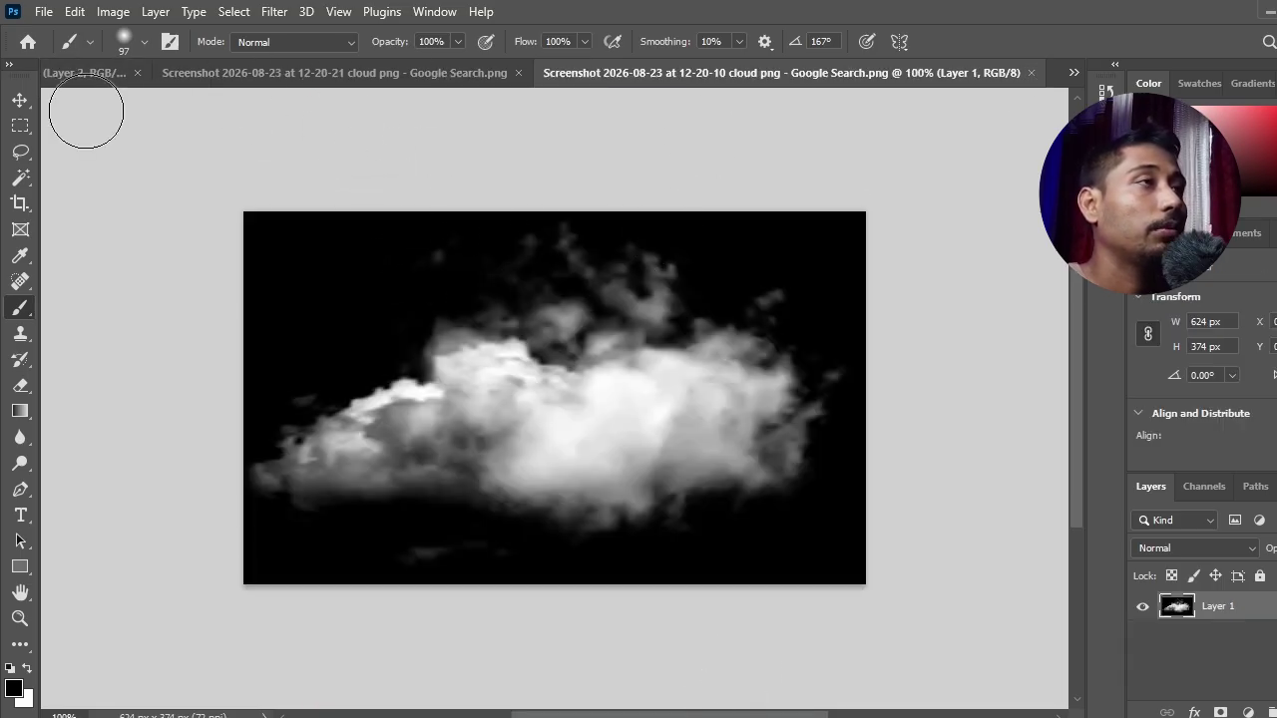
click(20, 100)
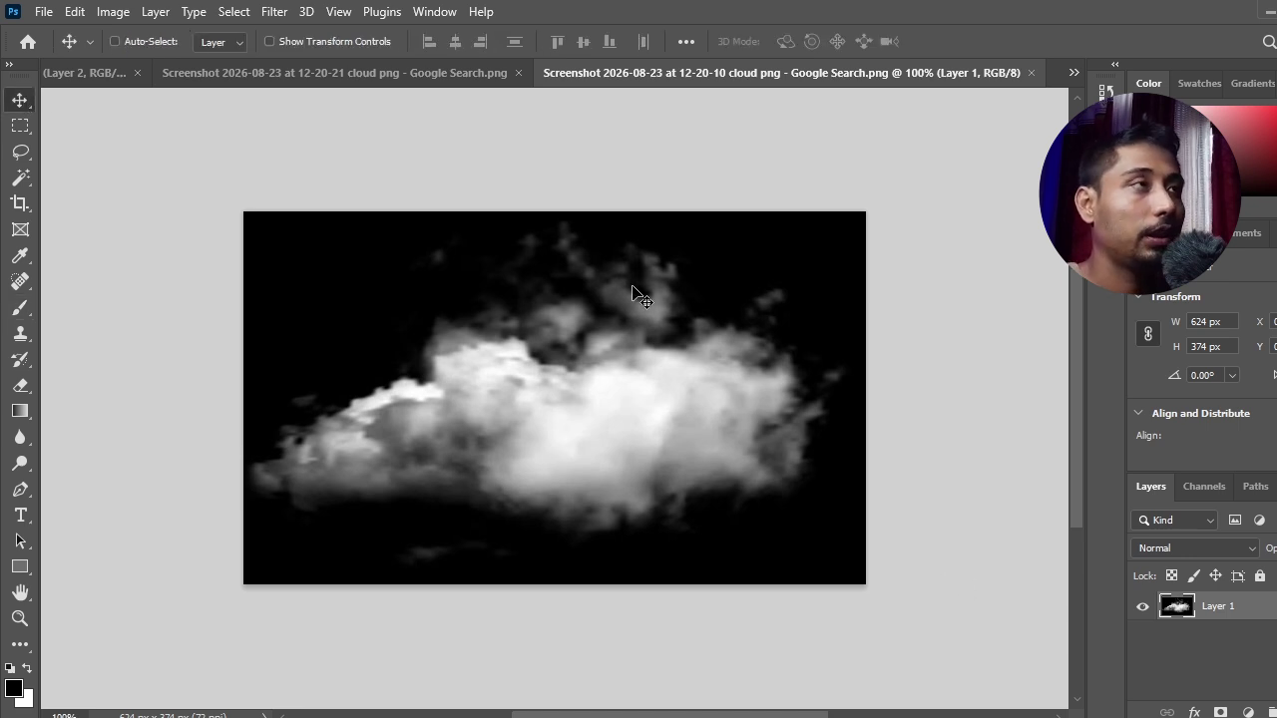
click(62, 70)
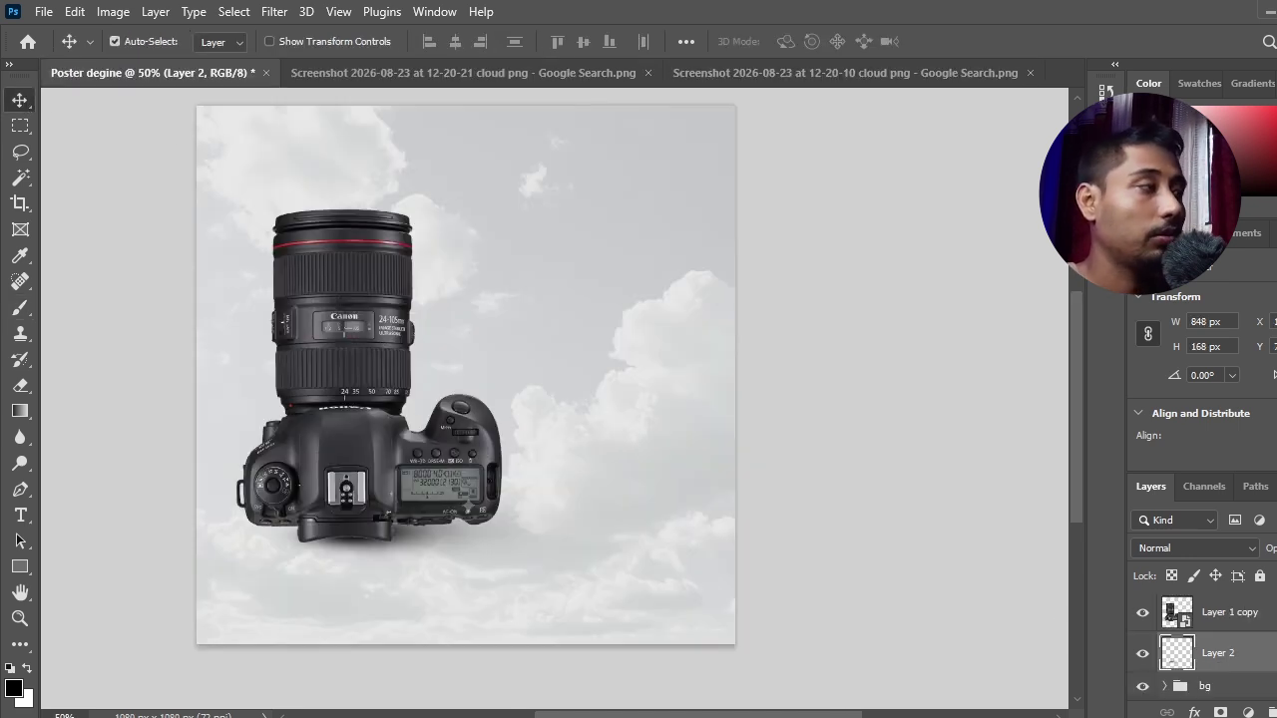
click(1202, 614)
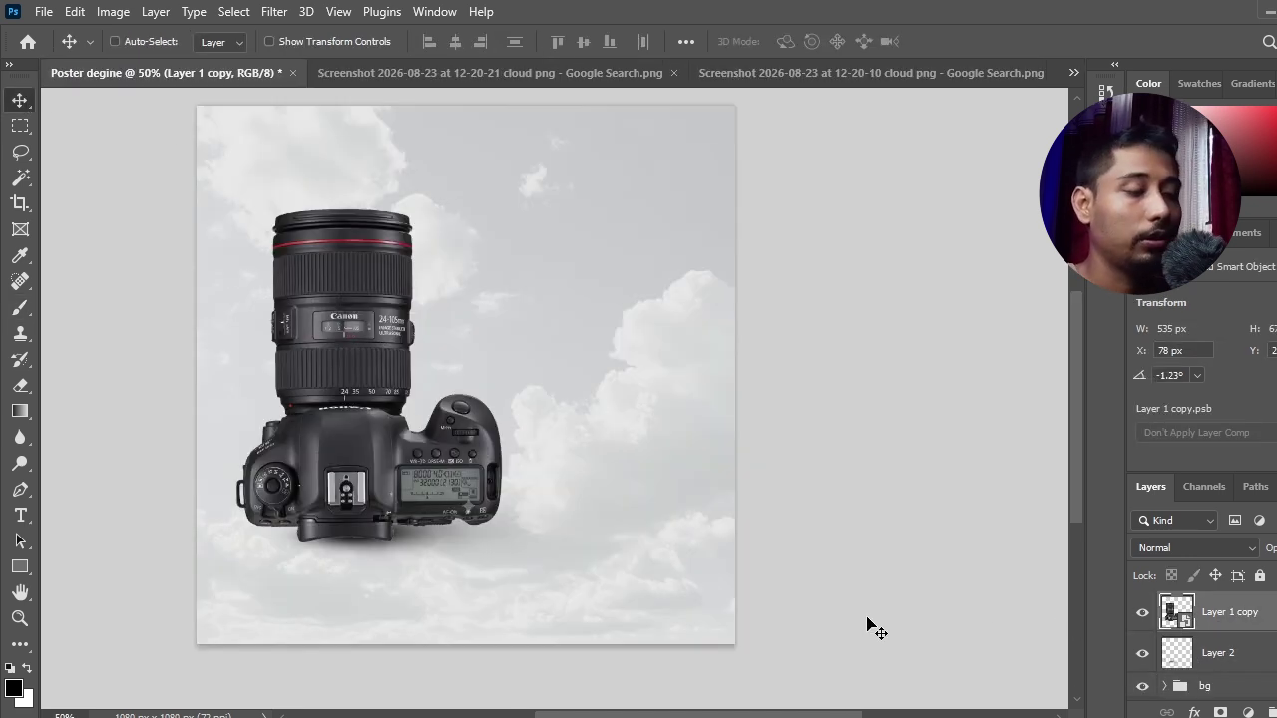
key(ctrl+v)
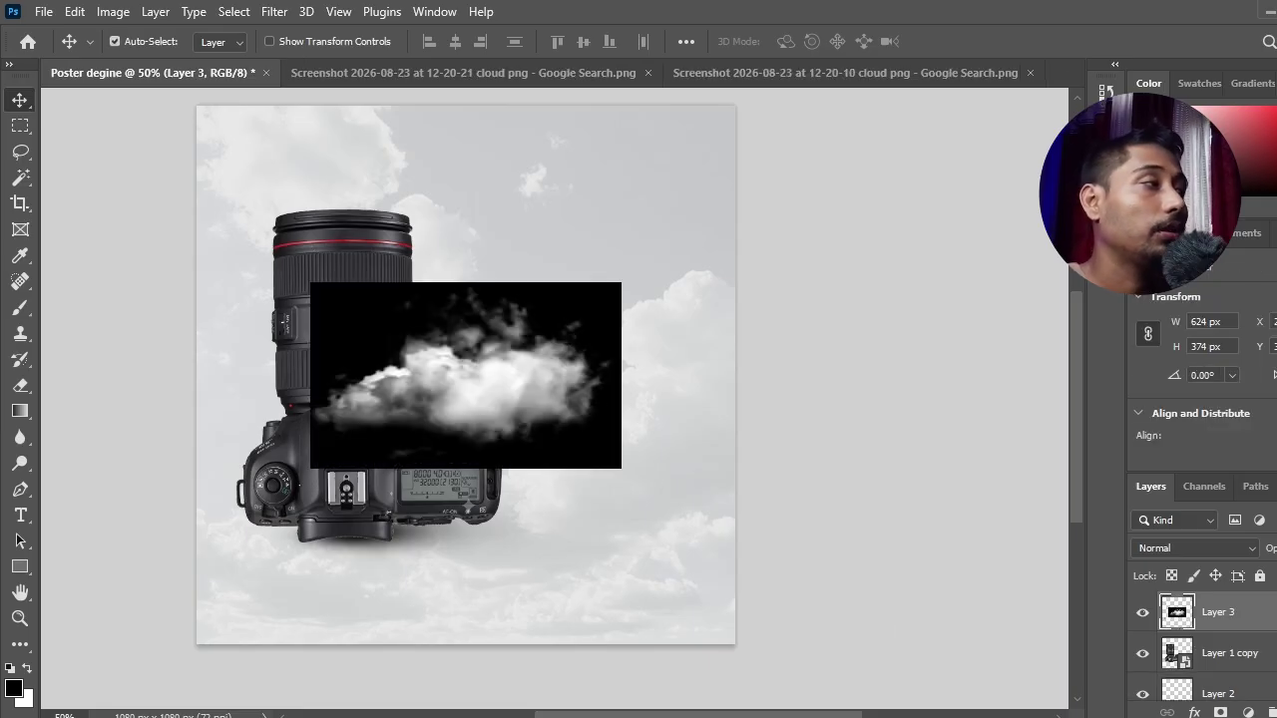
click(1162, 548)
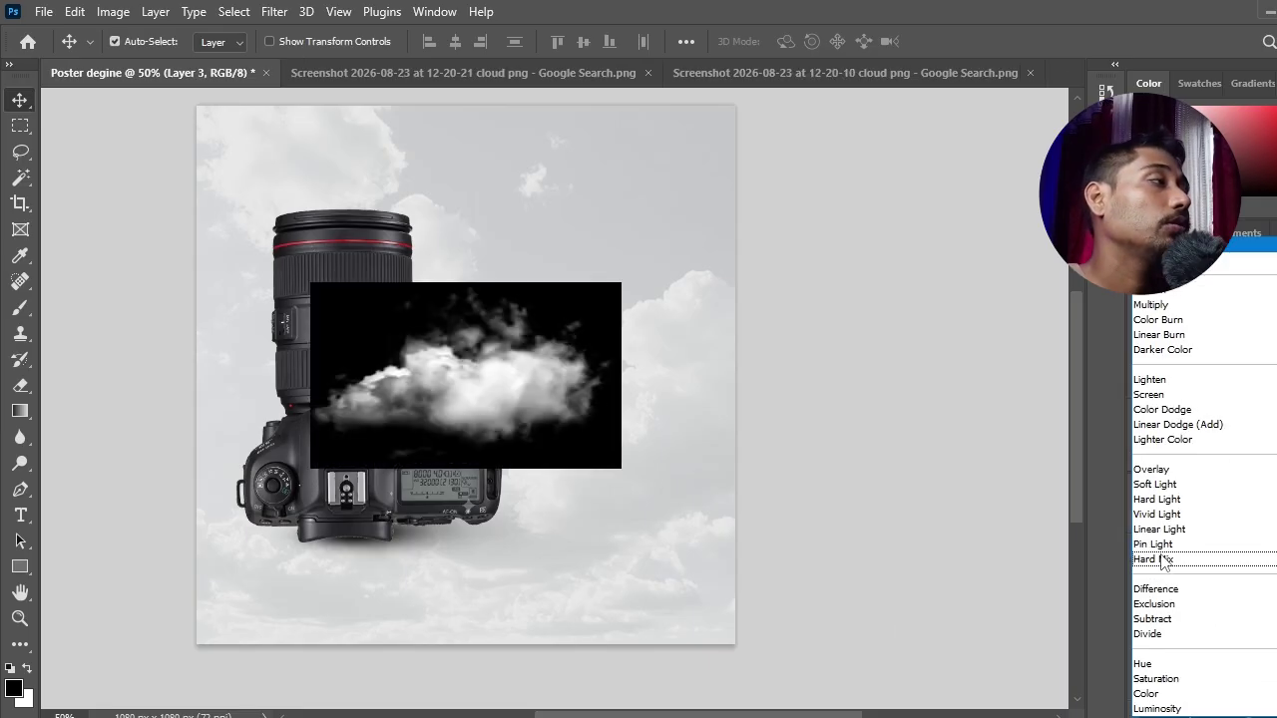
click(1158, 398)
Scale the wispy cloud to about 76% and place it across the upper left of the lens, overhanging the poster's left edge
key(ctrl+t)
drag(499, 356, 415, 243)
drag(564, 333, 515, 299)
drag(390, 251, 419, 279)
drag(544, 324, 525, 317)
drag(423, 264, 276, 239)
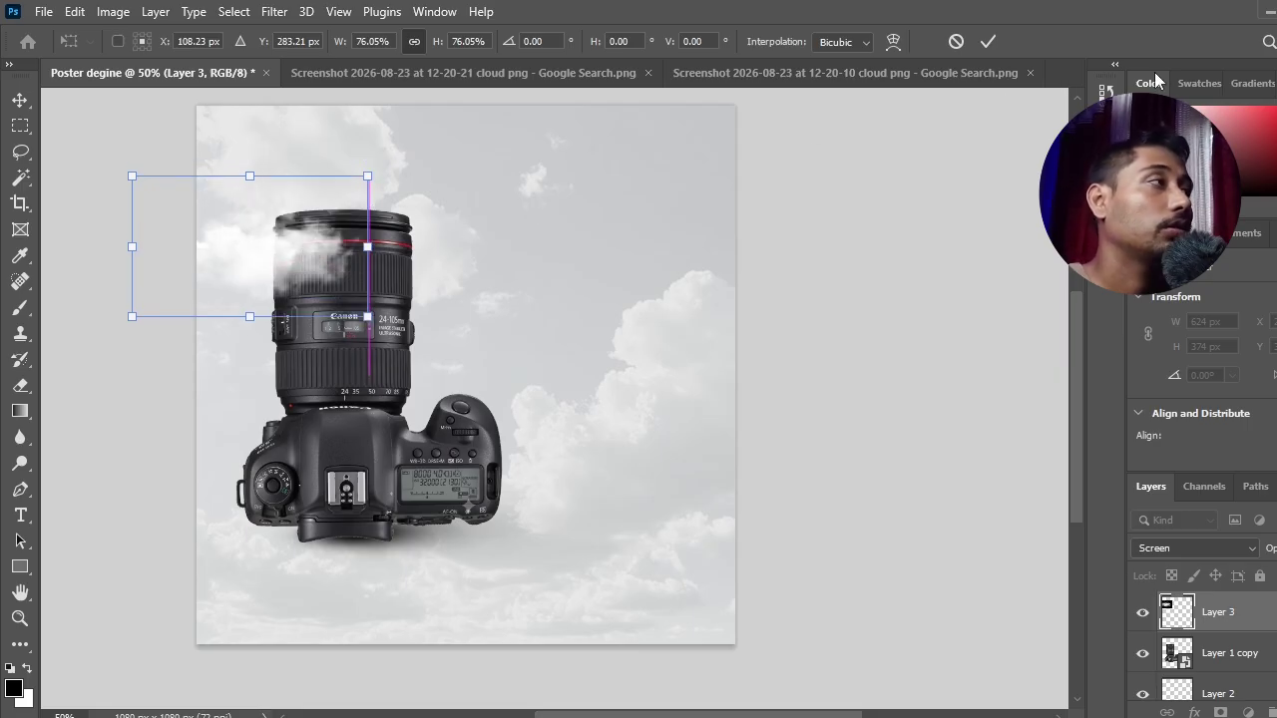
click(987, 41)
Copy the dense cloud from the 12-20-21 screenshot into the poster as the uppermost layer and set its blend mode to Screen
click(404, 85)
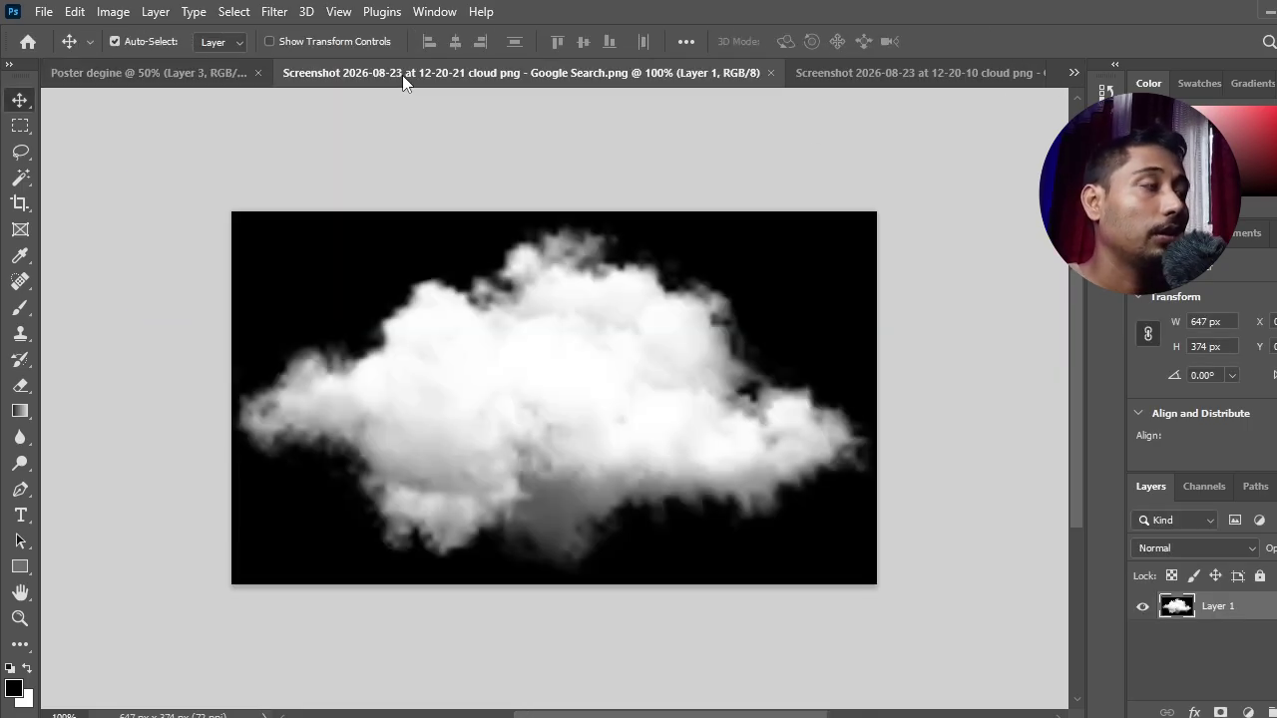
key(ctrl+j)
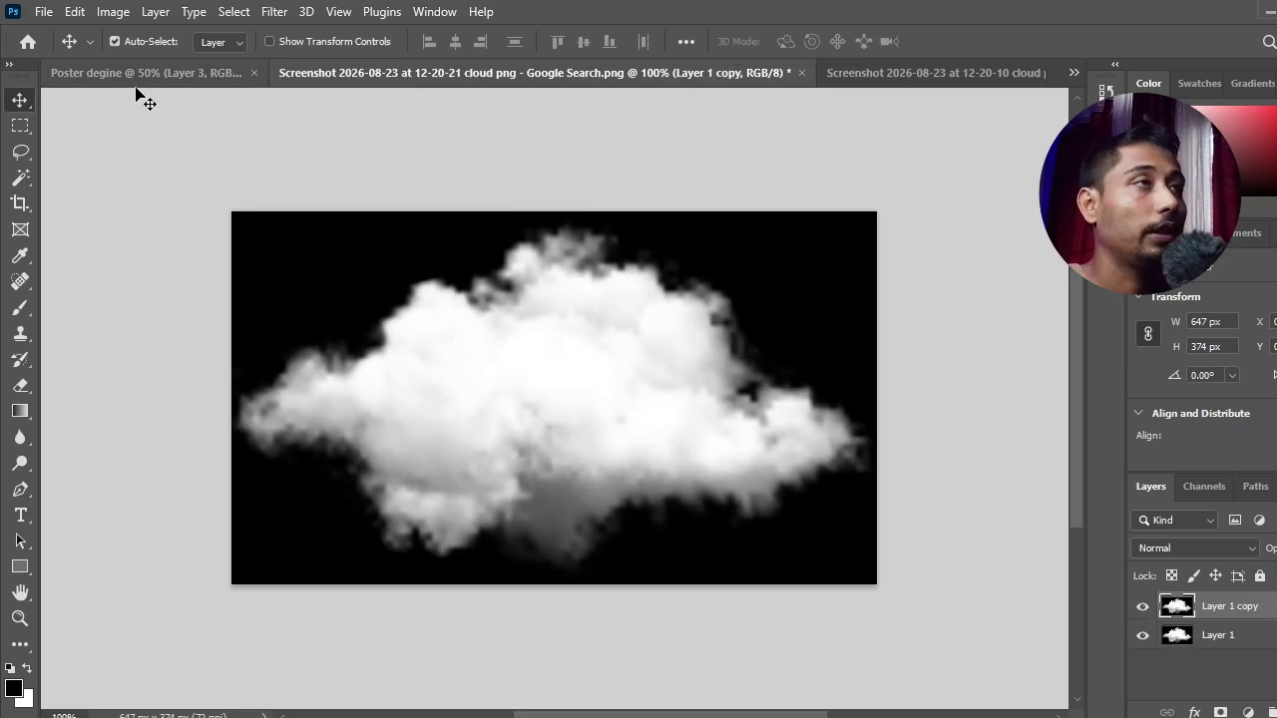
click(126, 78)
drag(581, 369, 428, 393)
click(1187, 549)
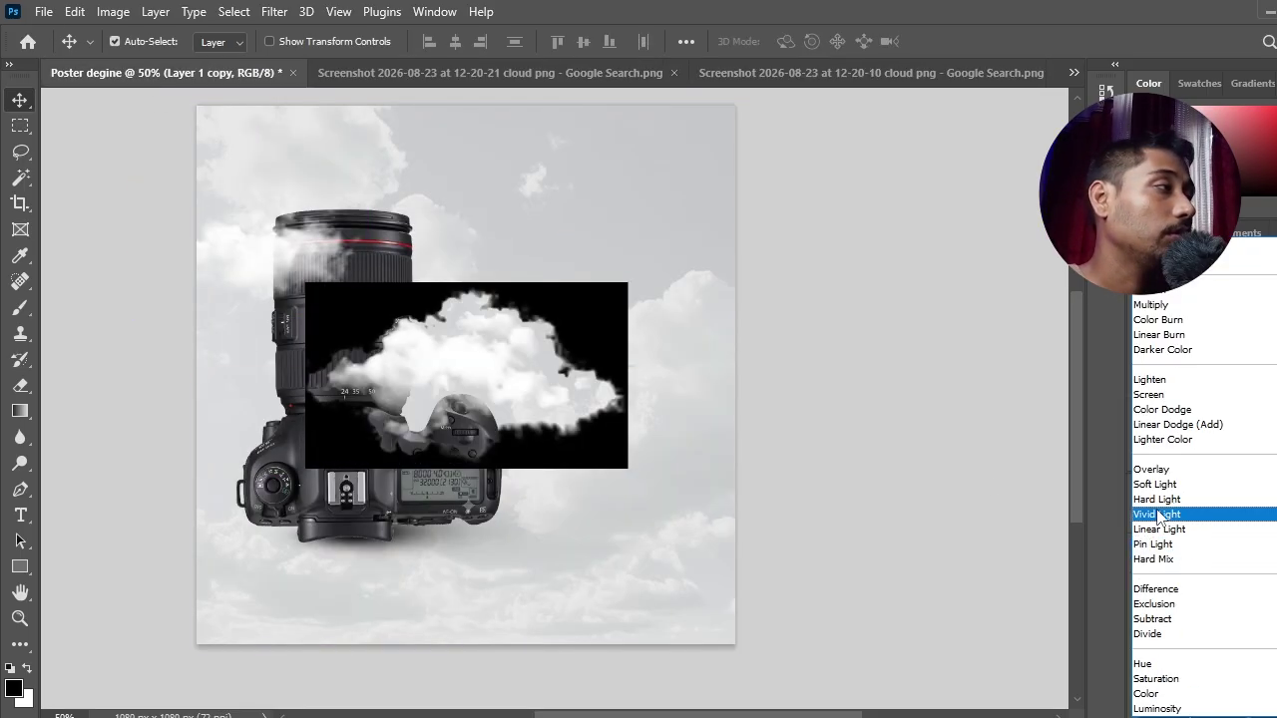
click(1157, 393)
Scale the dense cloud to about 375 × 217 px, place it over the right side of the lens, and try out its opacity
key(ctrl)
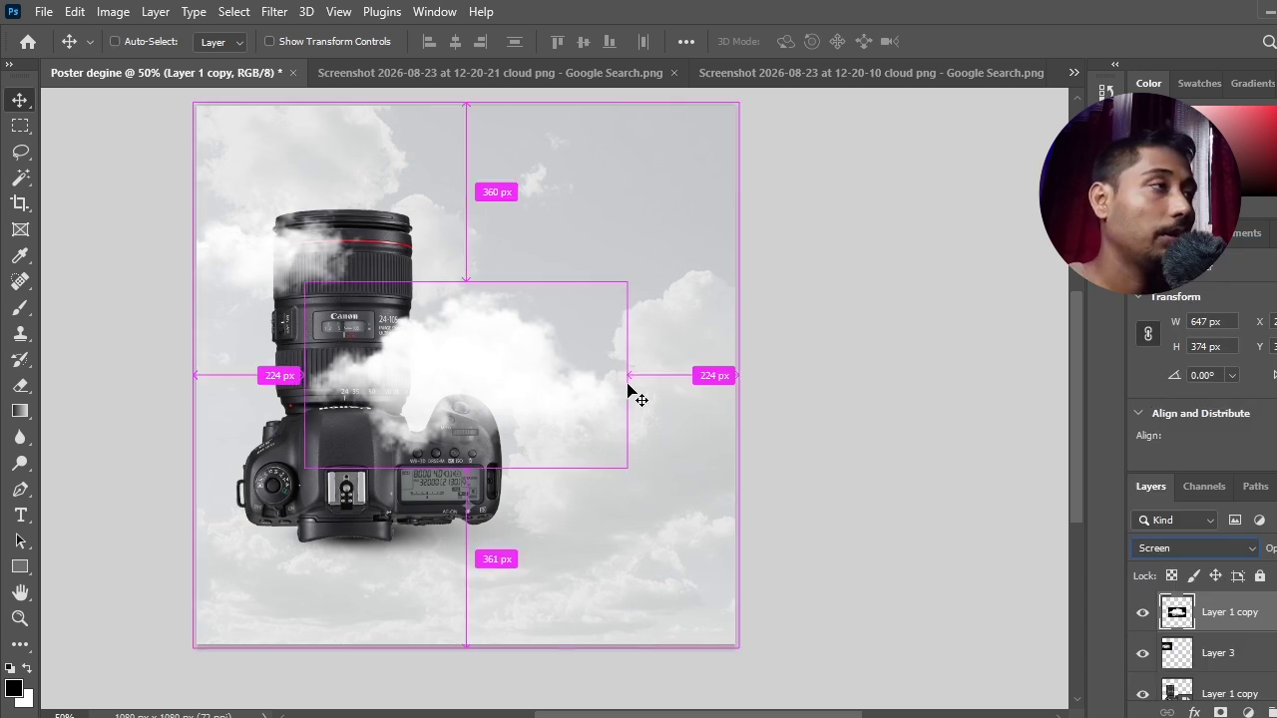
key(ctrl+t)
drag(626, 377, 493, 374)
drag(388, 345, 409, 294)
click(988, 42)
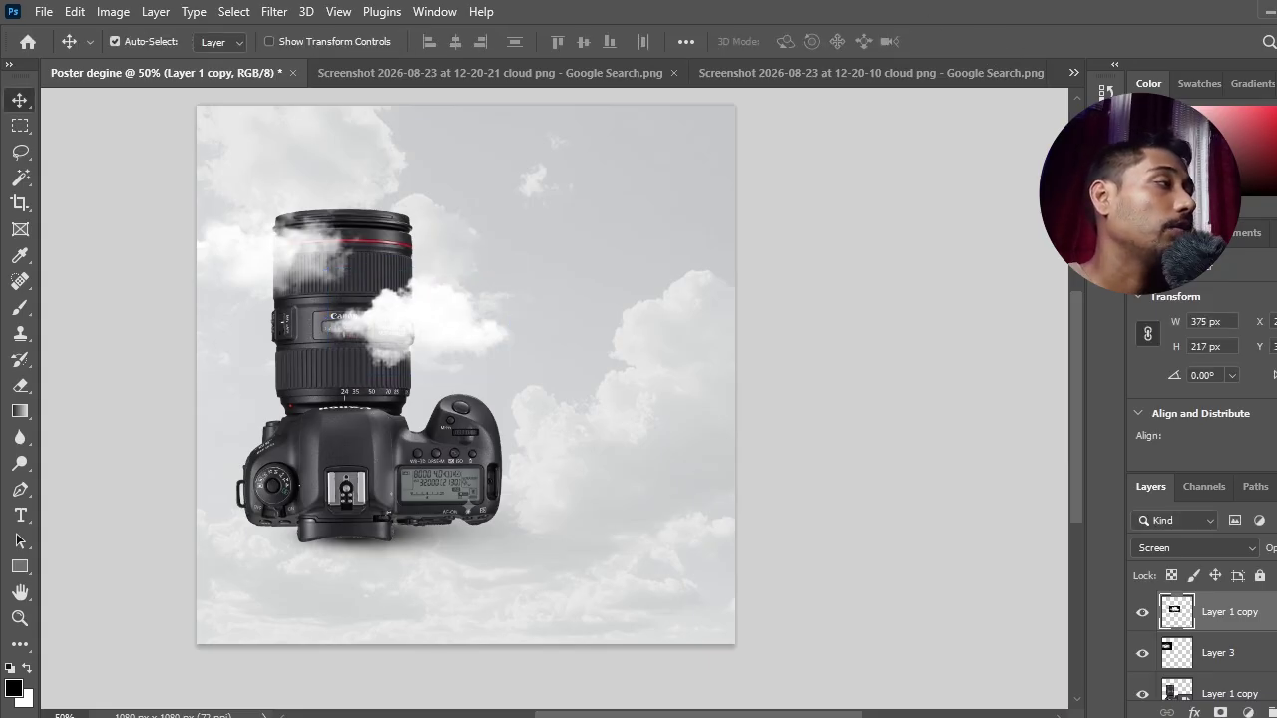
key(ctrl+alt+g)
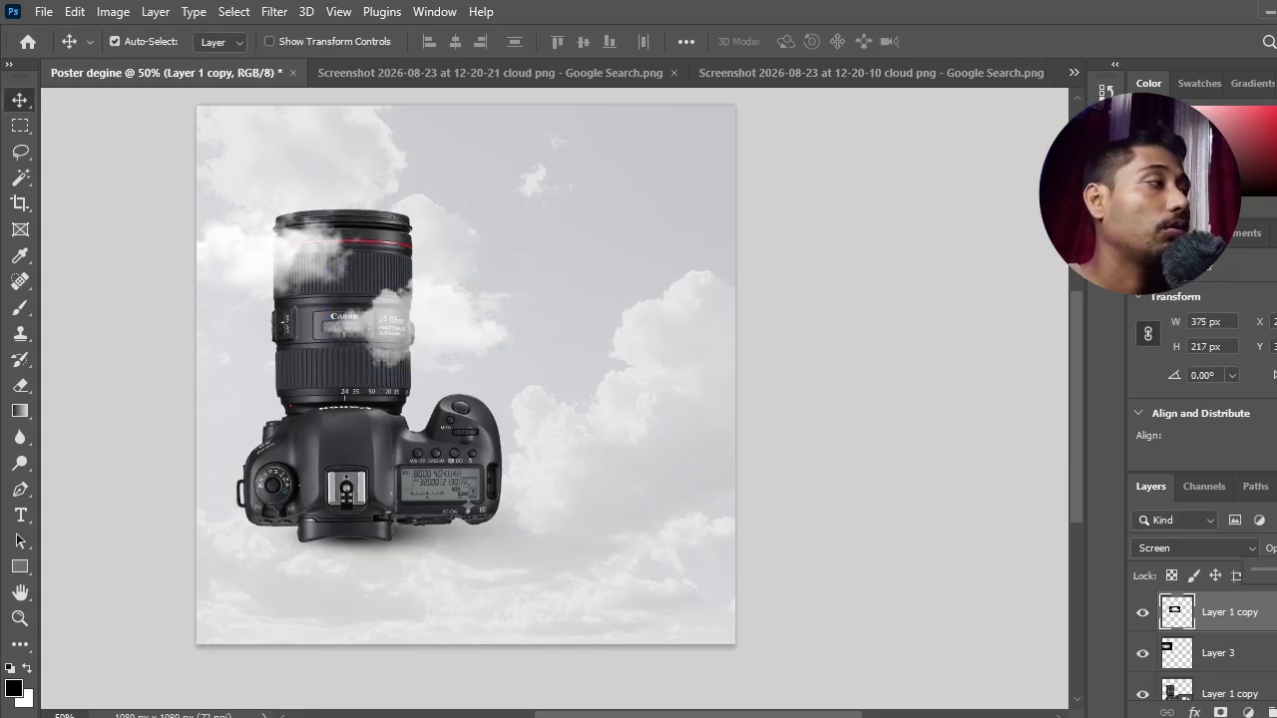
drag(1265, 570, 1276, 570)
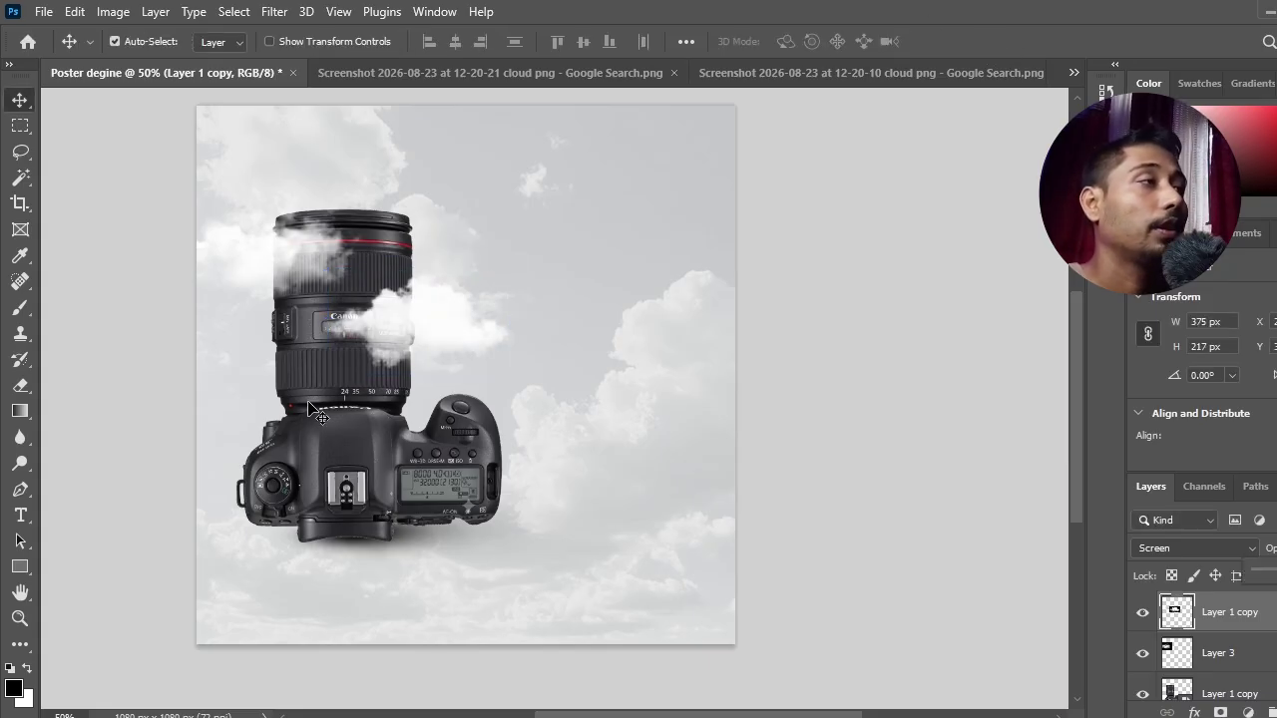
Add a vertical guide just right of the camera, at about X 680 px
click(882, 451)
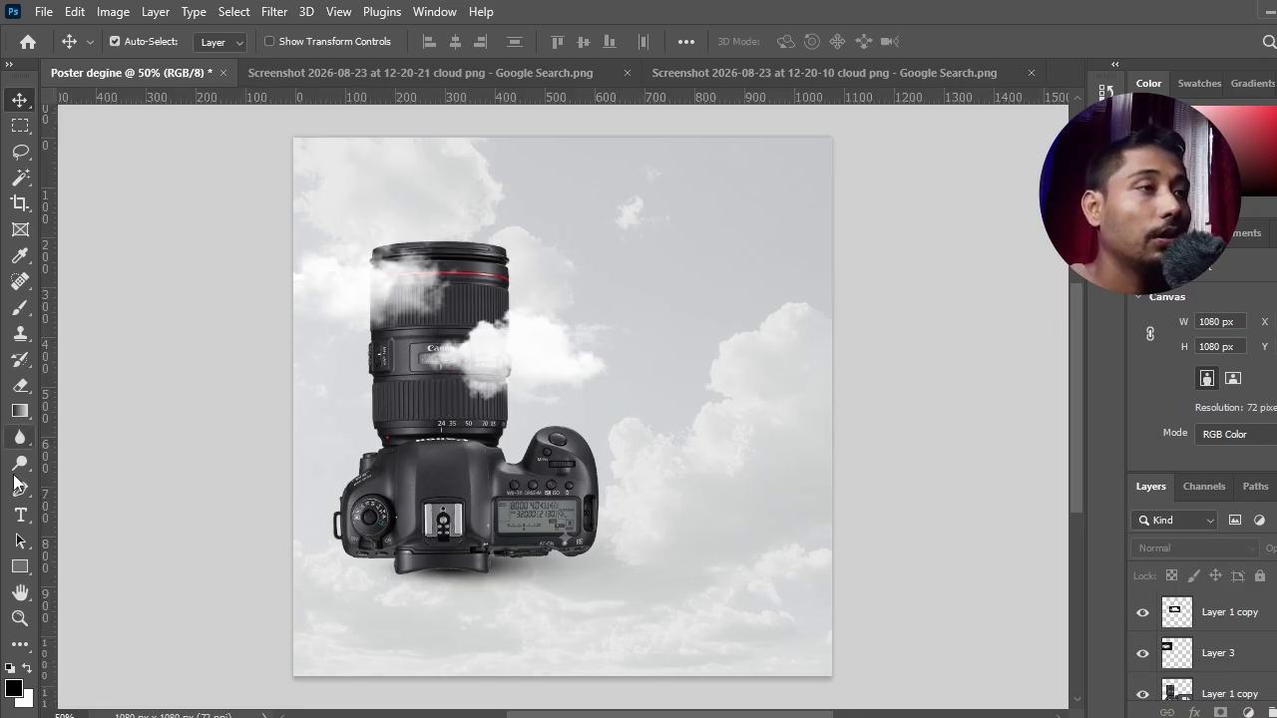
drag(42, 525, 633, 555)
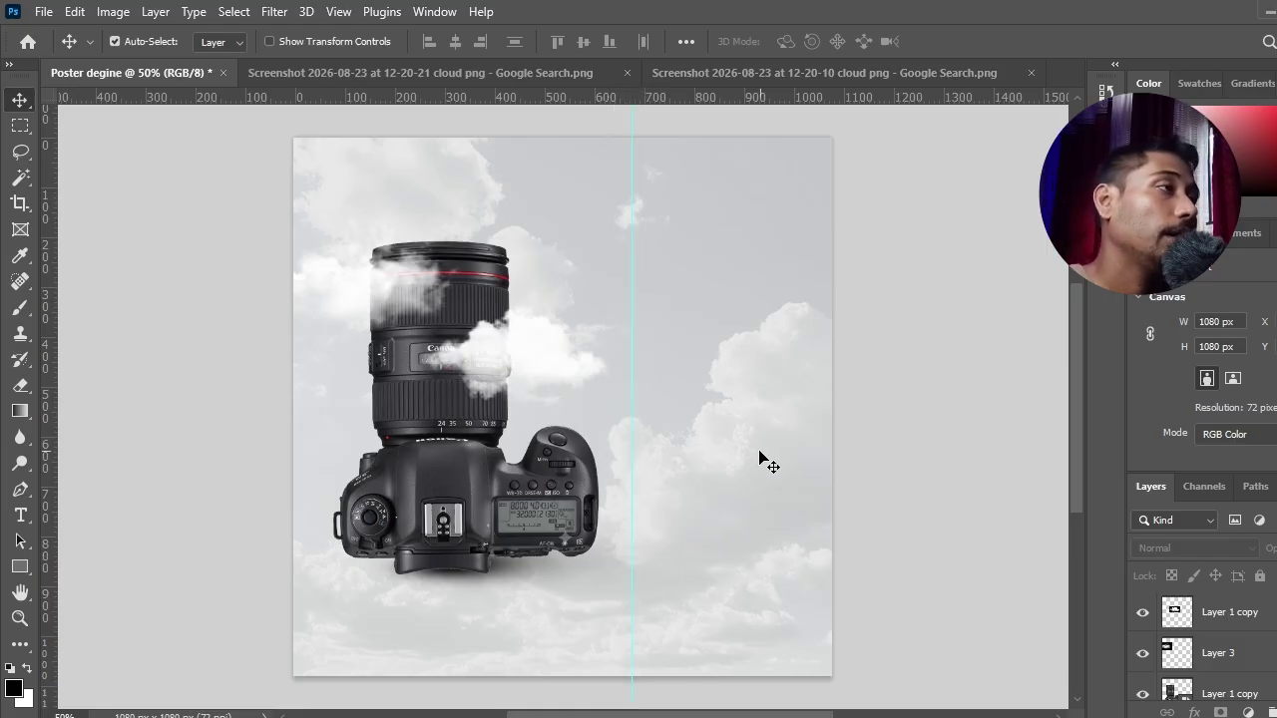
key(ctrl+plus)
drag(974, 432, 816, 415)
Switch to the sticky note, select the word "World" in its poster wording, and return to Photoshop
click(787, 716)
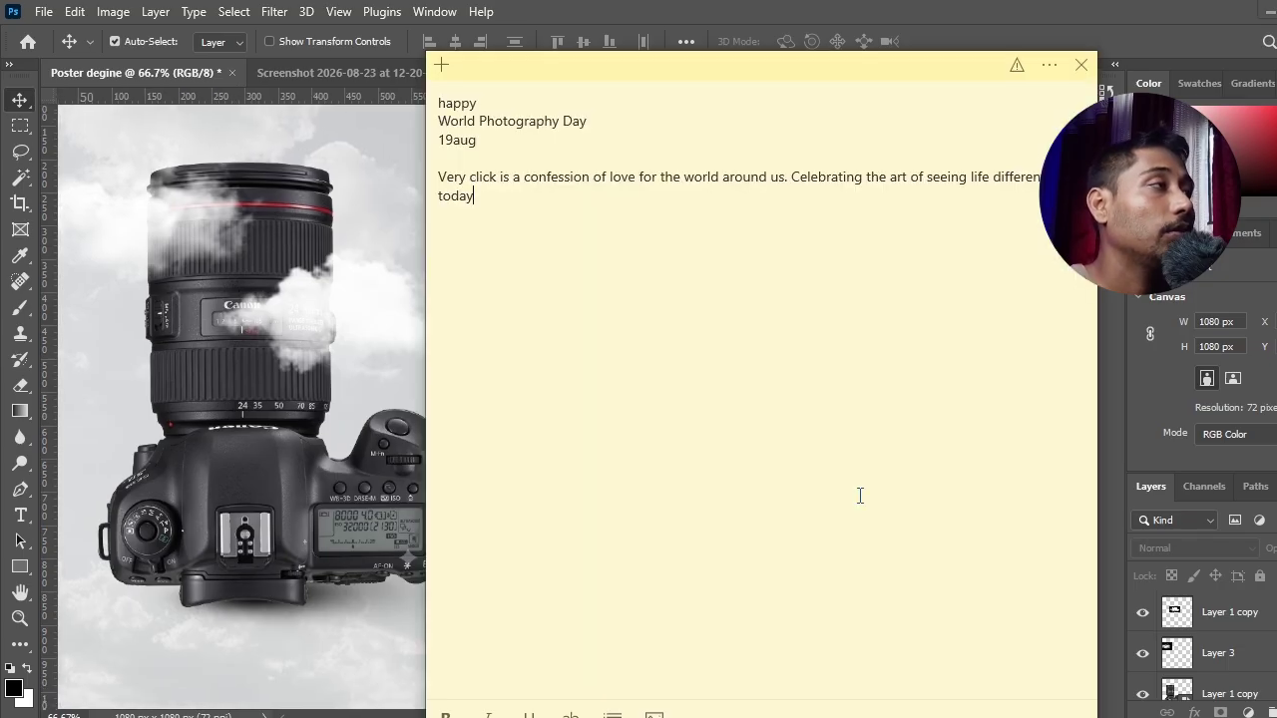
triple_click(436, 120)
click(482, 121)
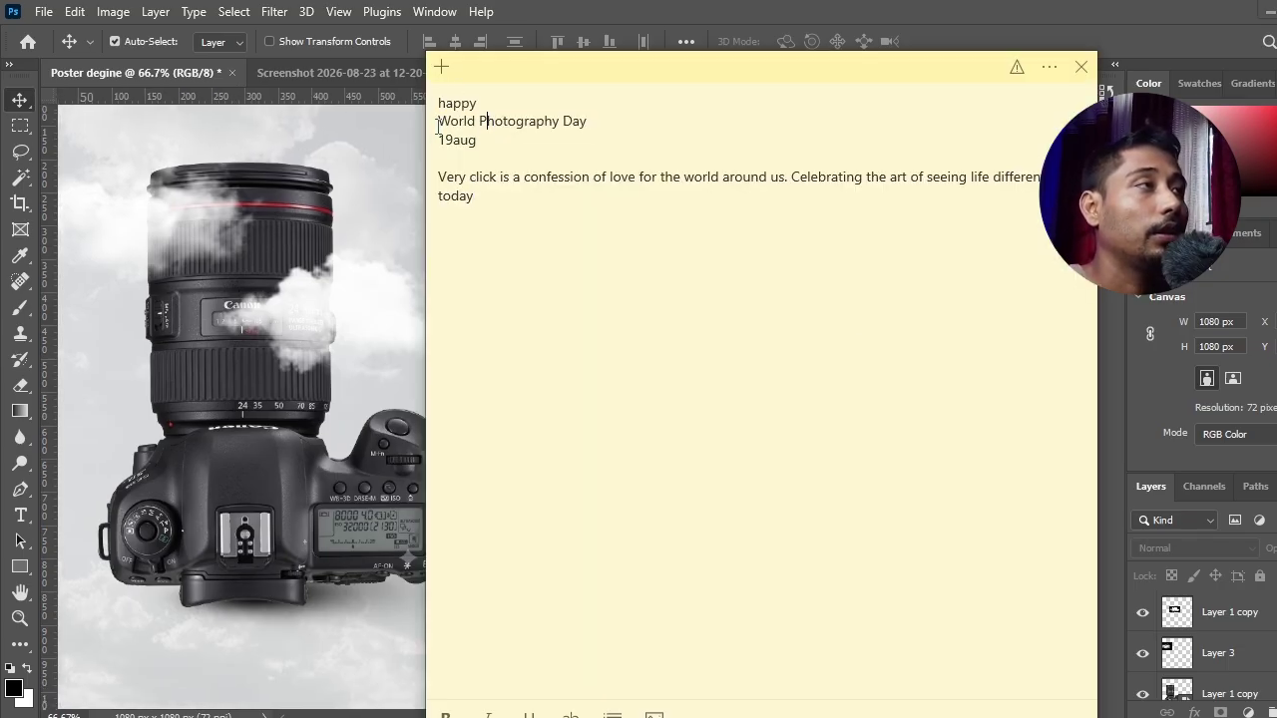
drag(439, 120, 478, 120)
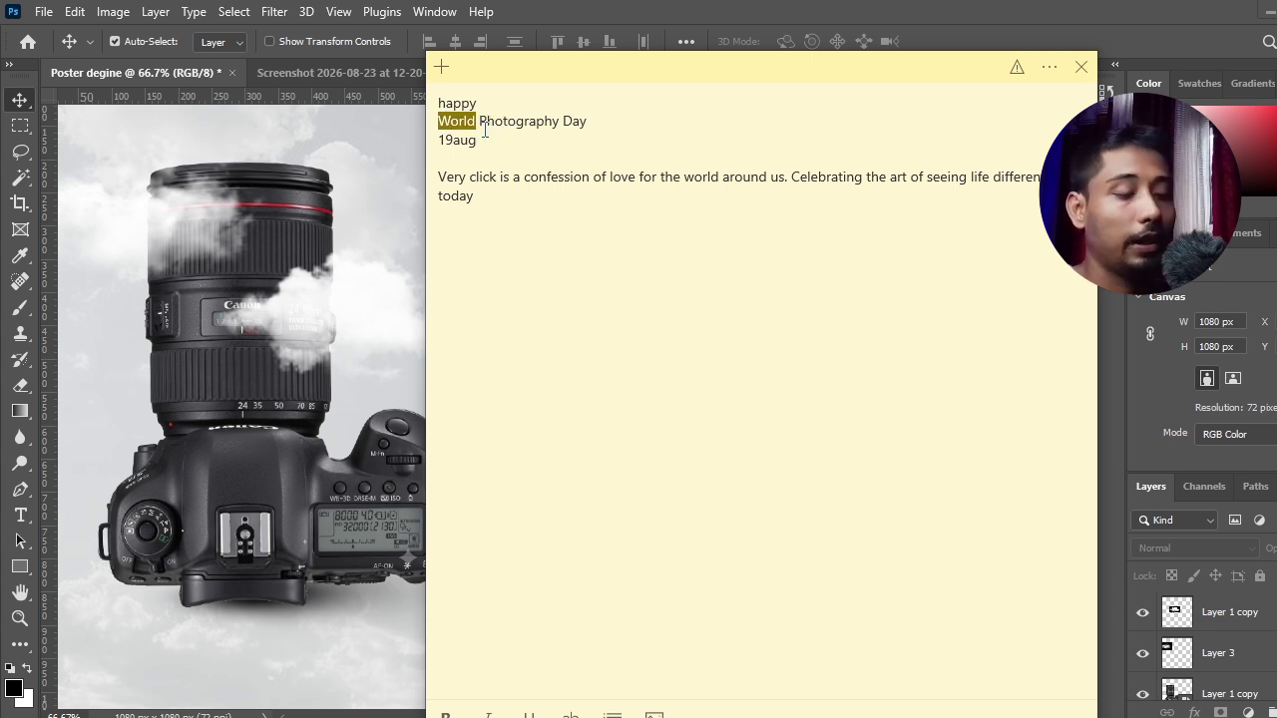
key(alt+Tab)
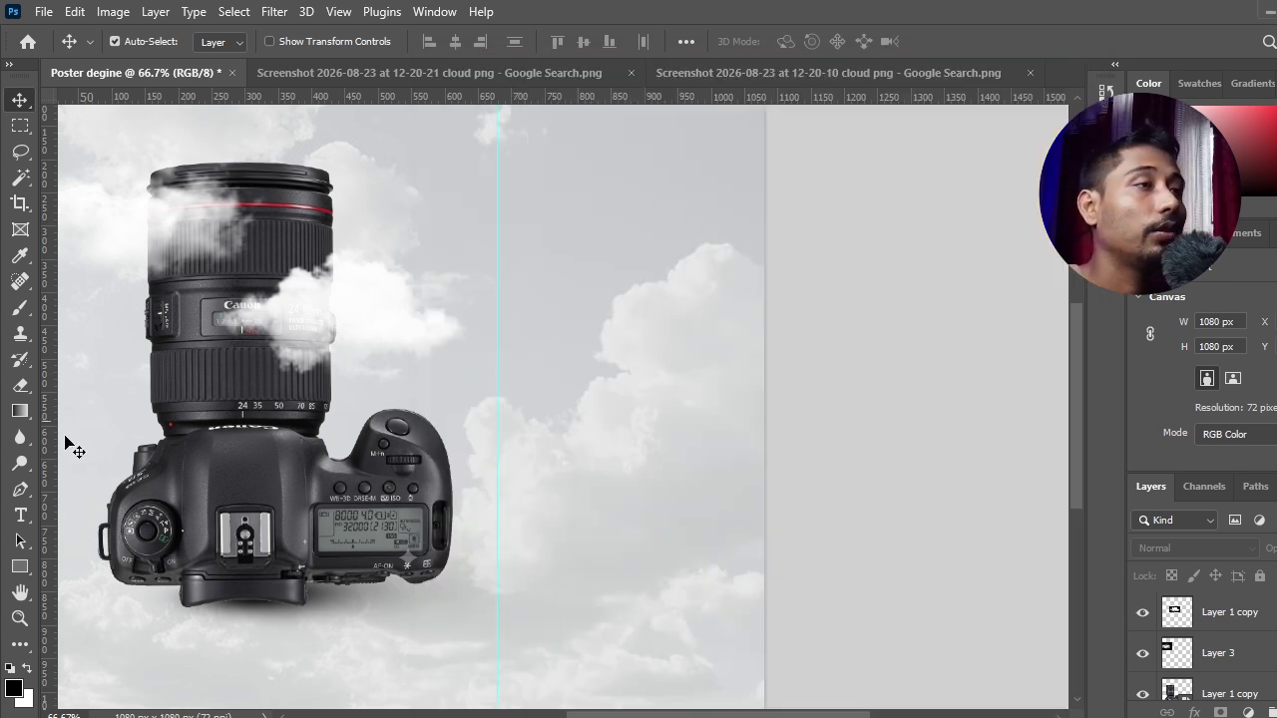
Add the black text "World" at 58 pt in the open sky to the right of the camera
click(19, 518)
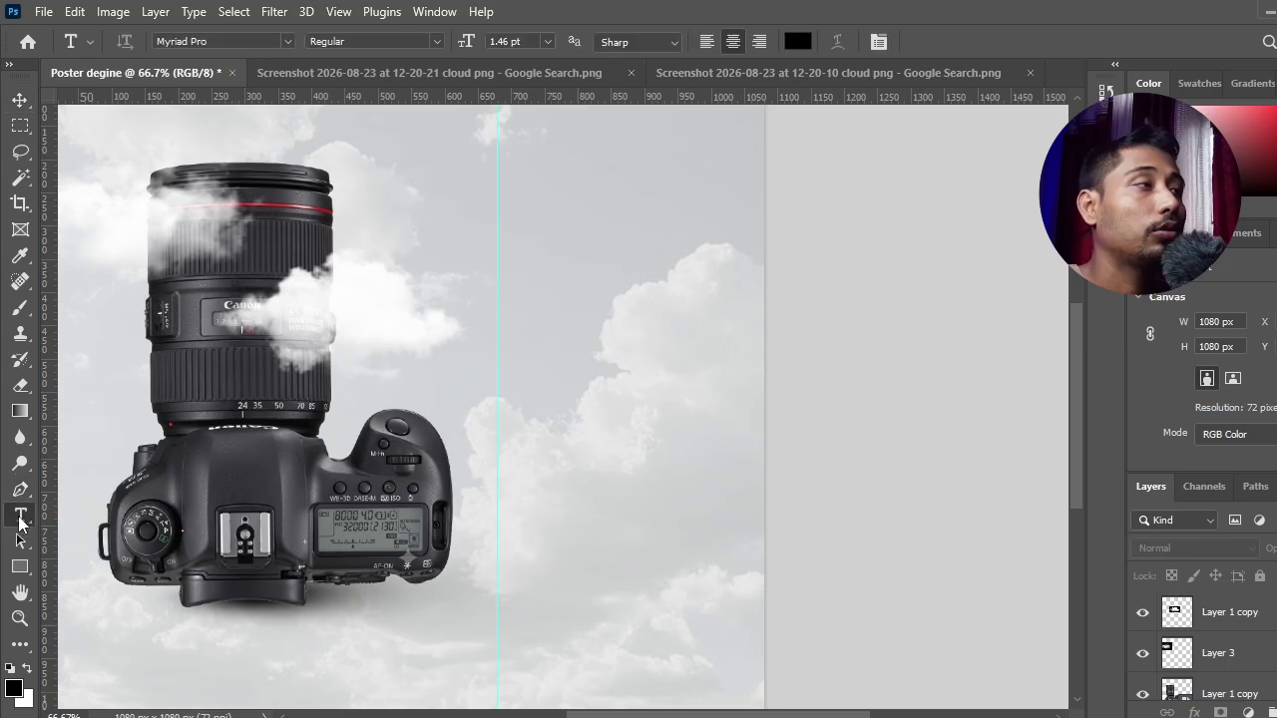
click(527, 319)
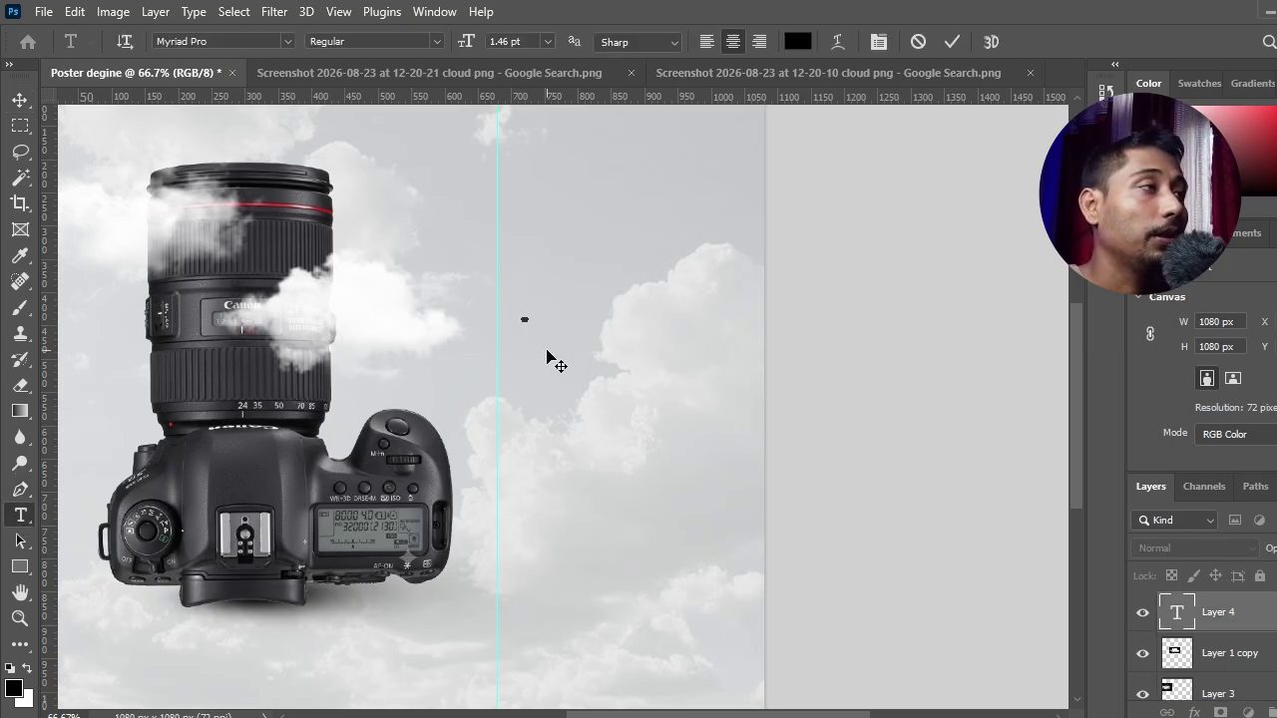
drag(468, 41, 526, 43)
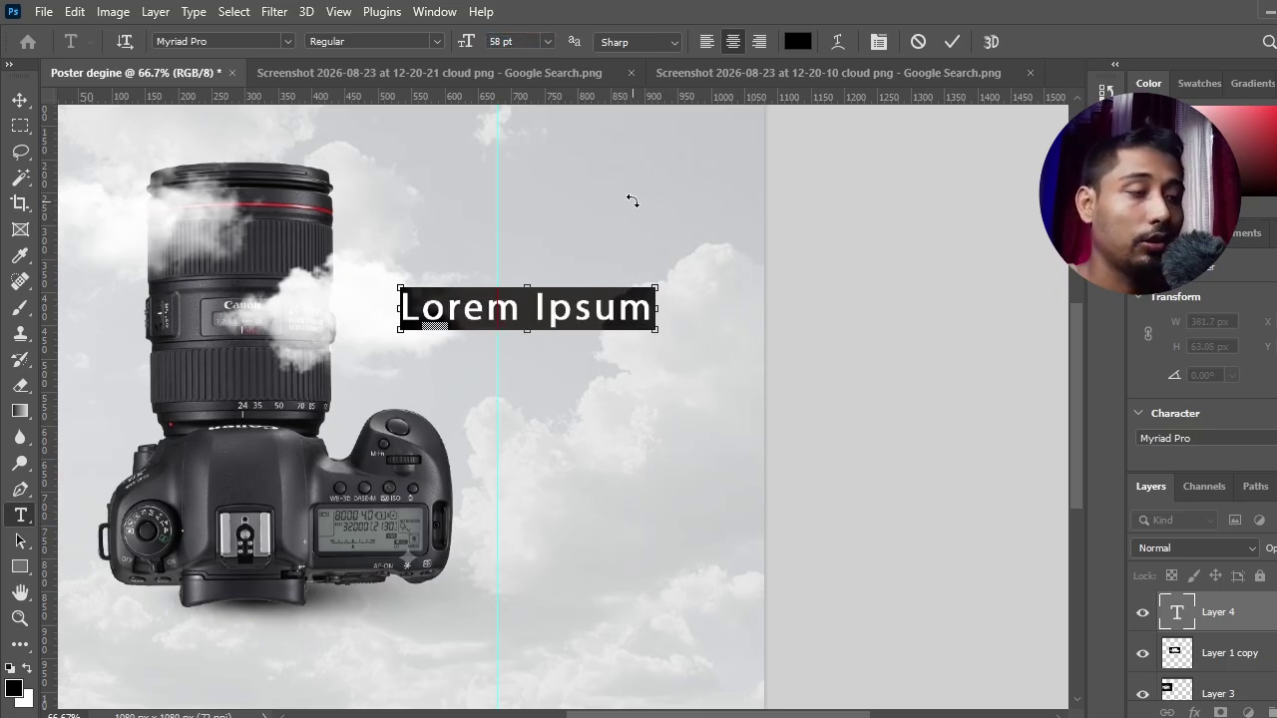
text(World)
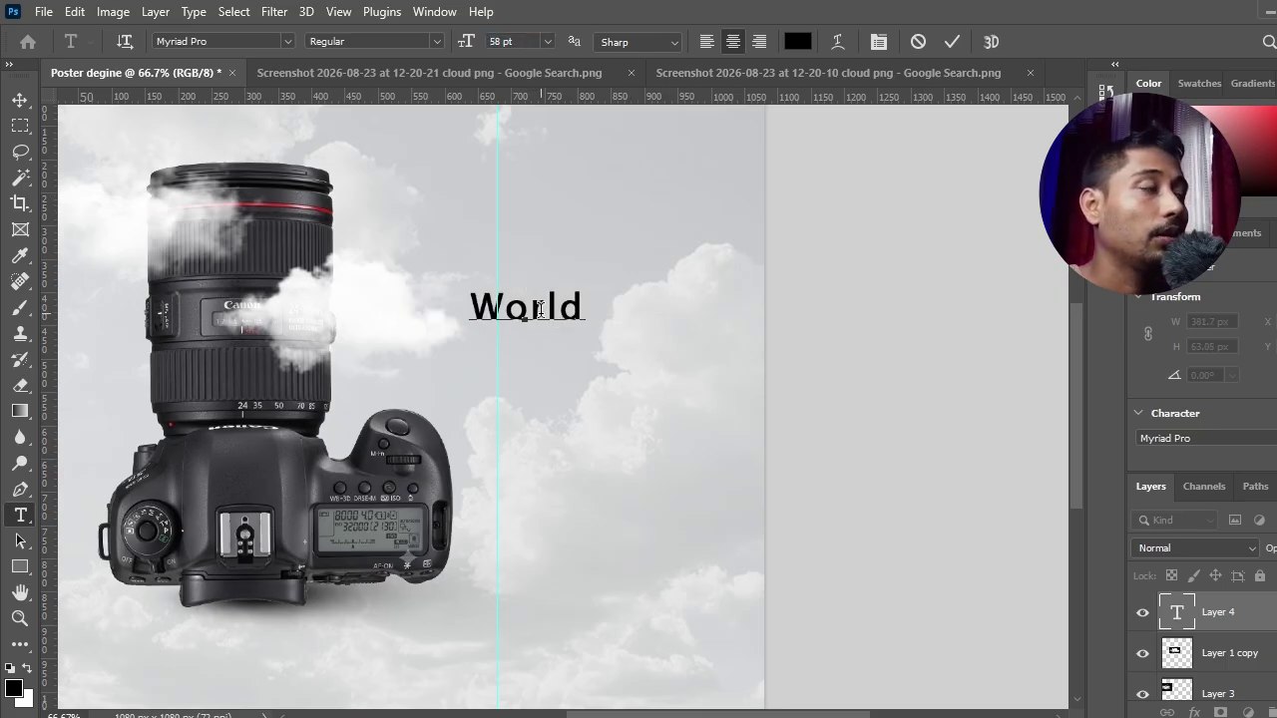
Select the word "World" and preview typefaces from the font list on it, including the recently used ones
double_click(540, 309)
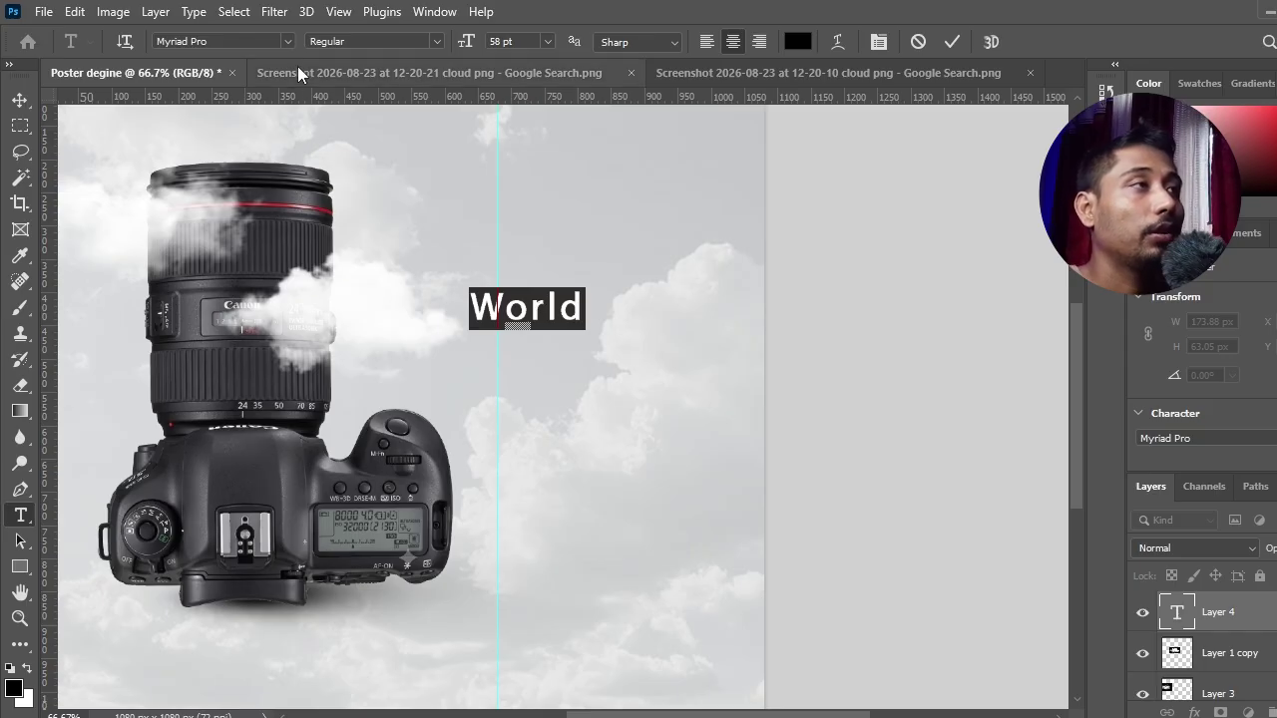
click(283, 41)
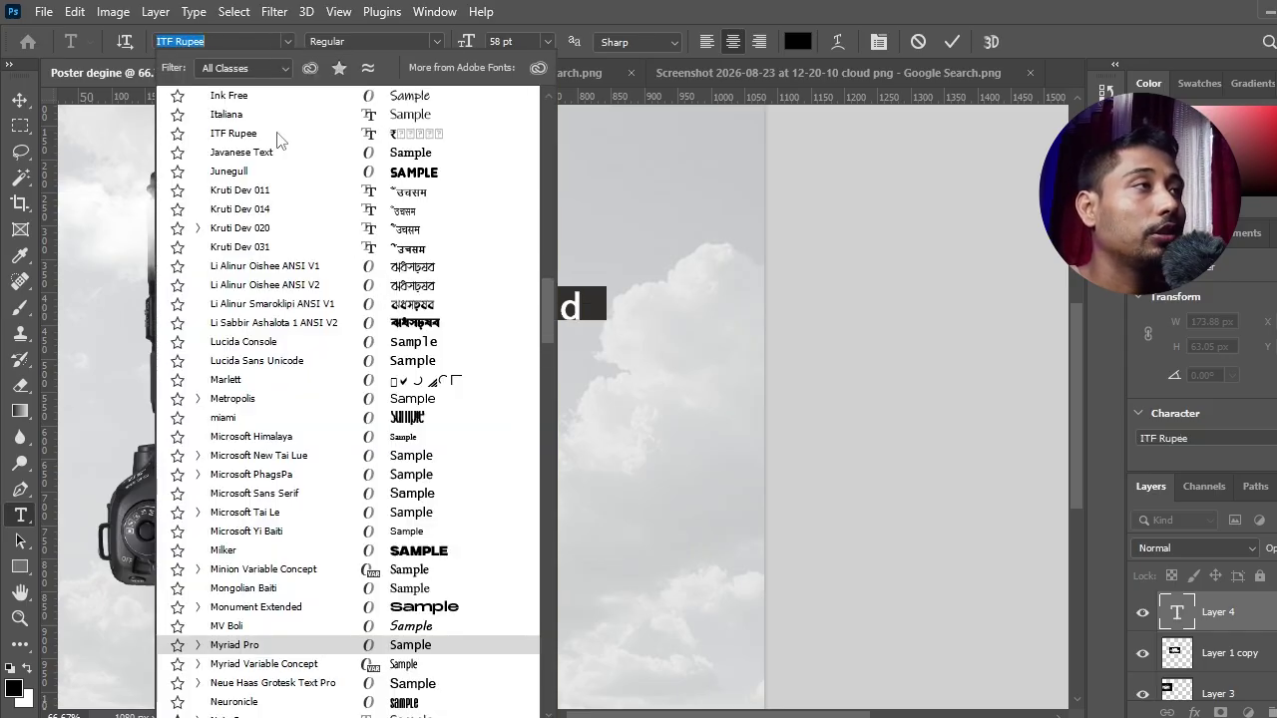
scroll(280, 138, up, 5)
drag(546, 297, 542, 92)
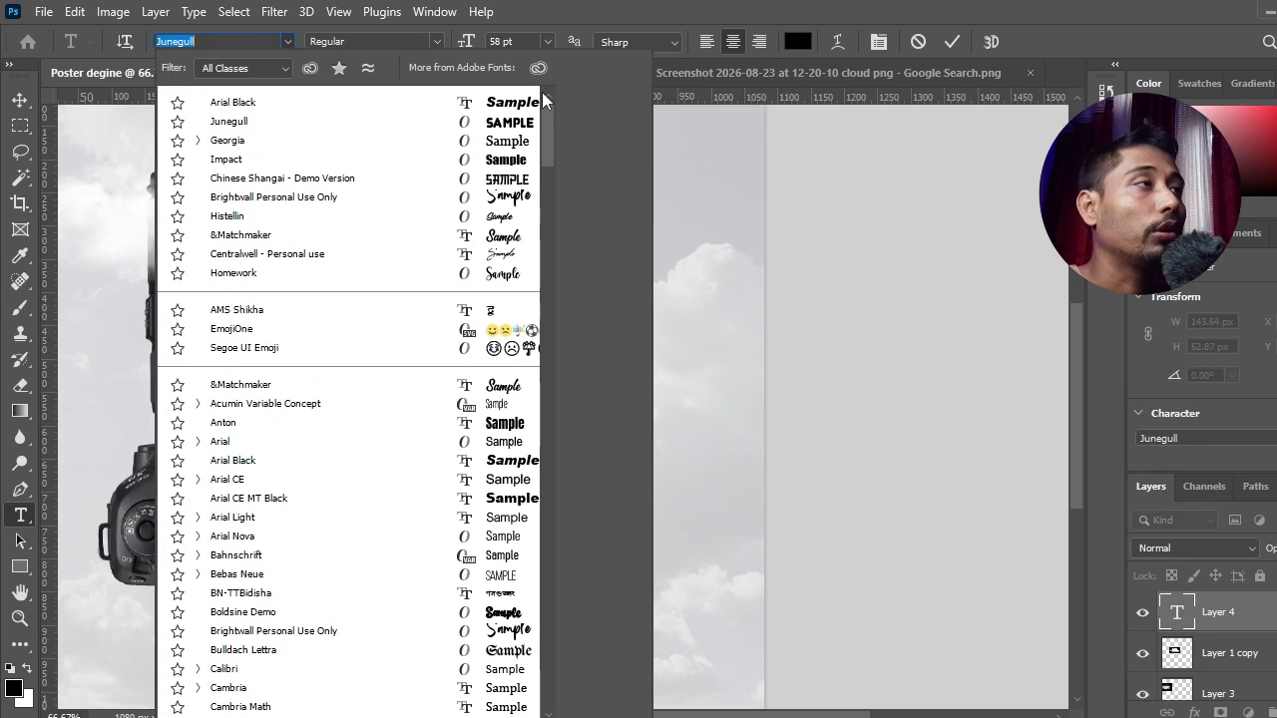
key(Down)
key(Down)
key(Down)
key(Down)
key(Down)
key(Down)
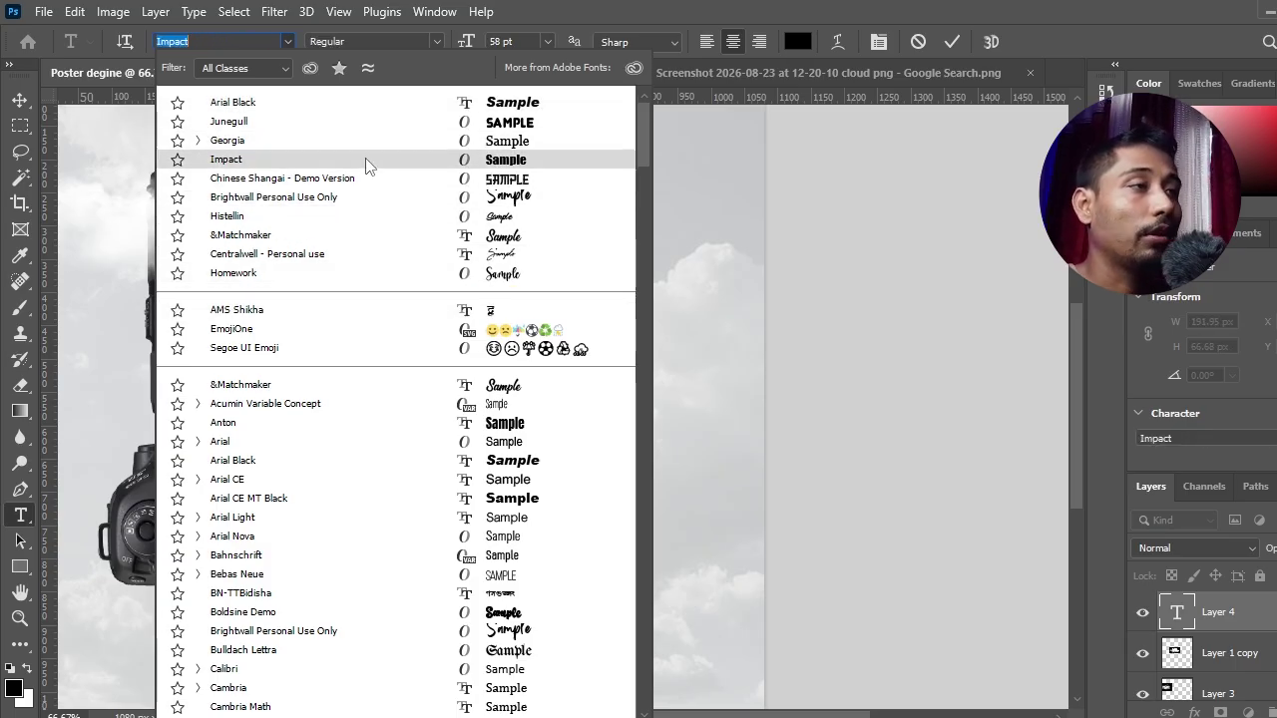
Set the font of "World" to Gotham in the Narrow Black style
text(Gotham)
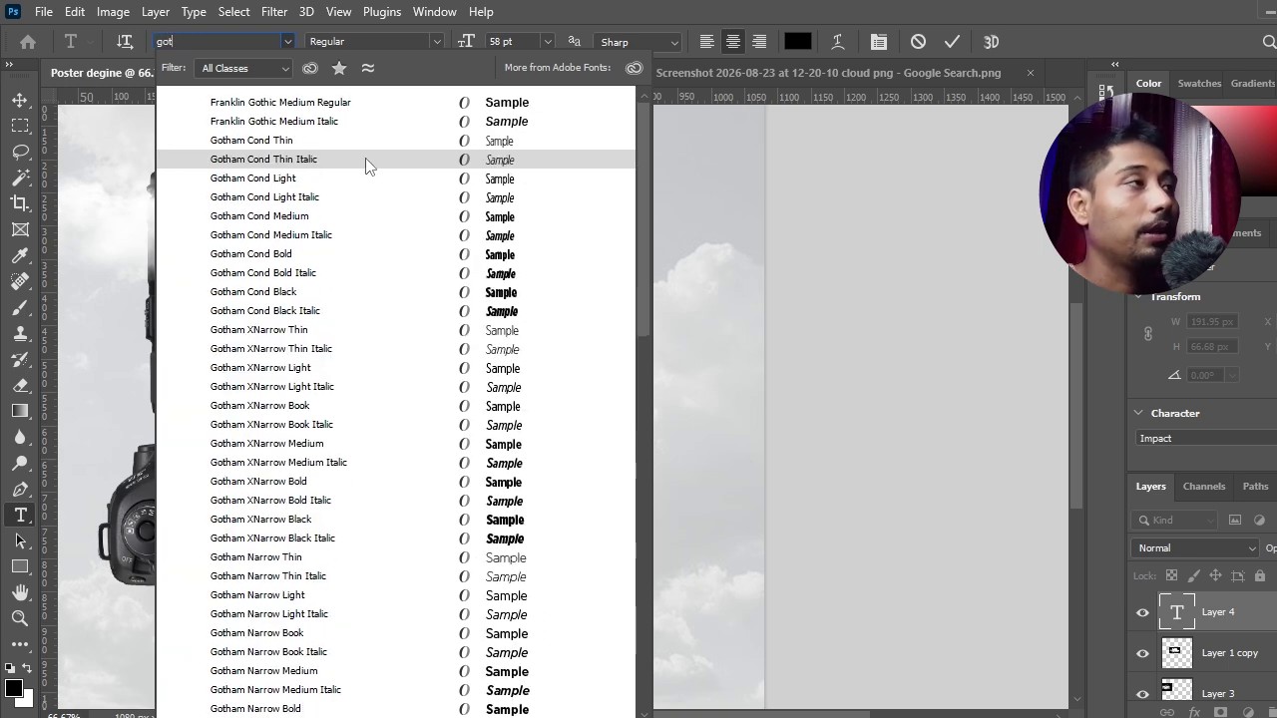
scroll(519, 389, down, 3)
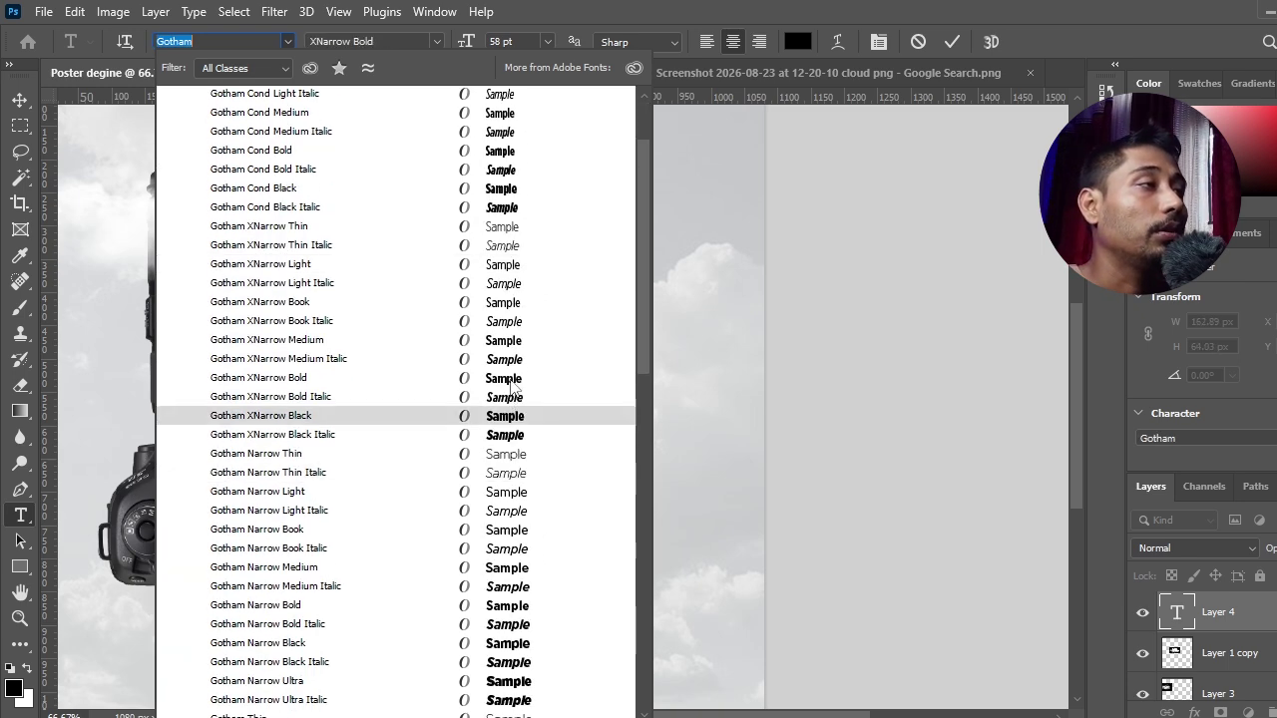
scroll(512, 432, down, 1)
scroll(511, 432, down, 3)
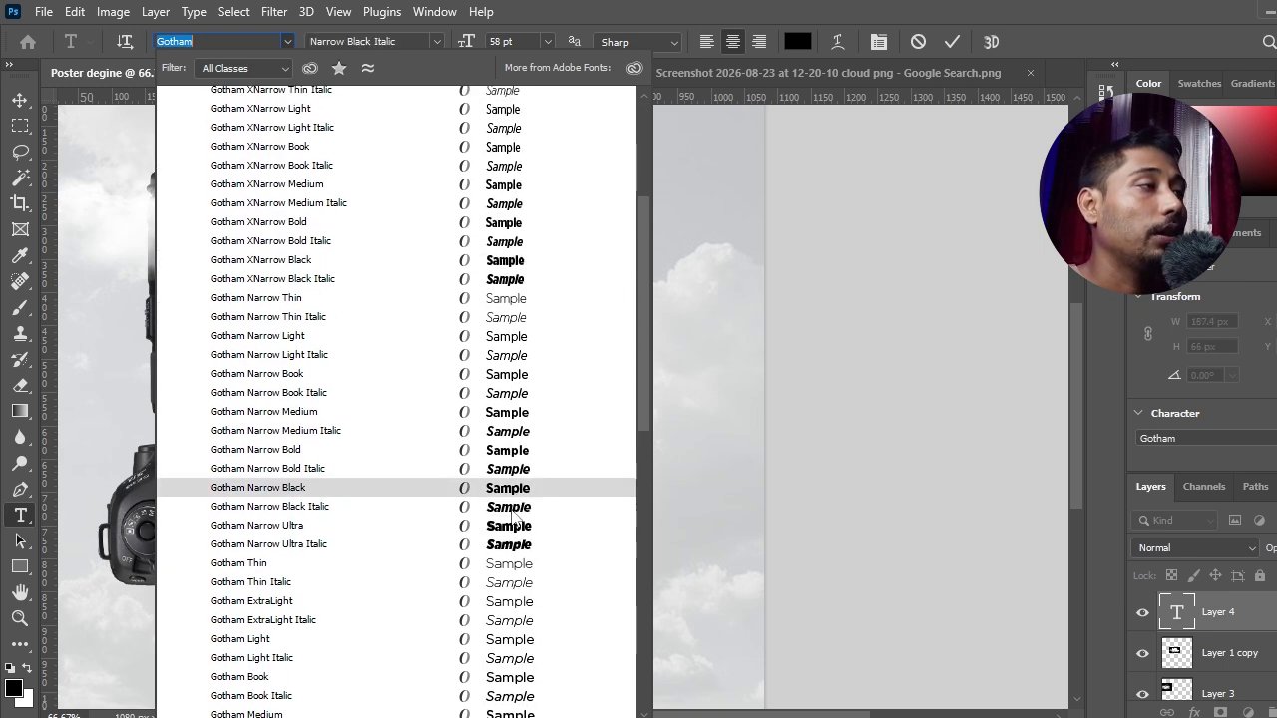
click(509, 527)
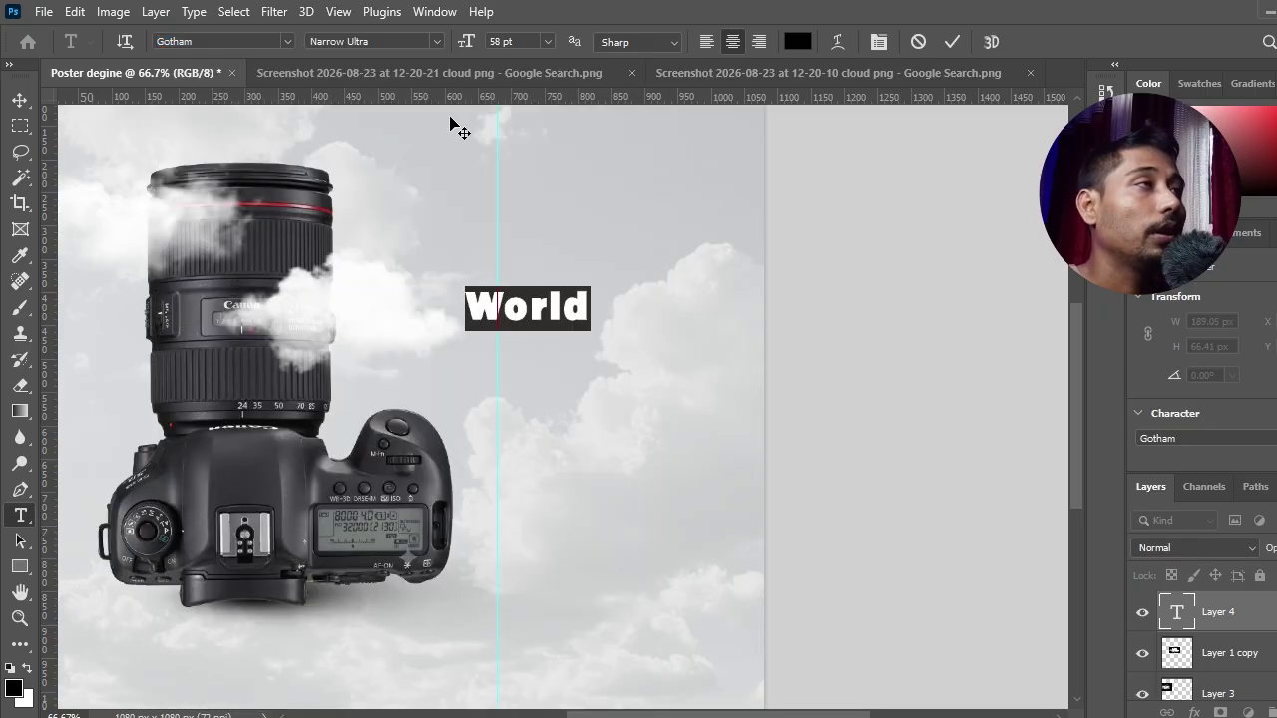
click(435, 41)
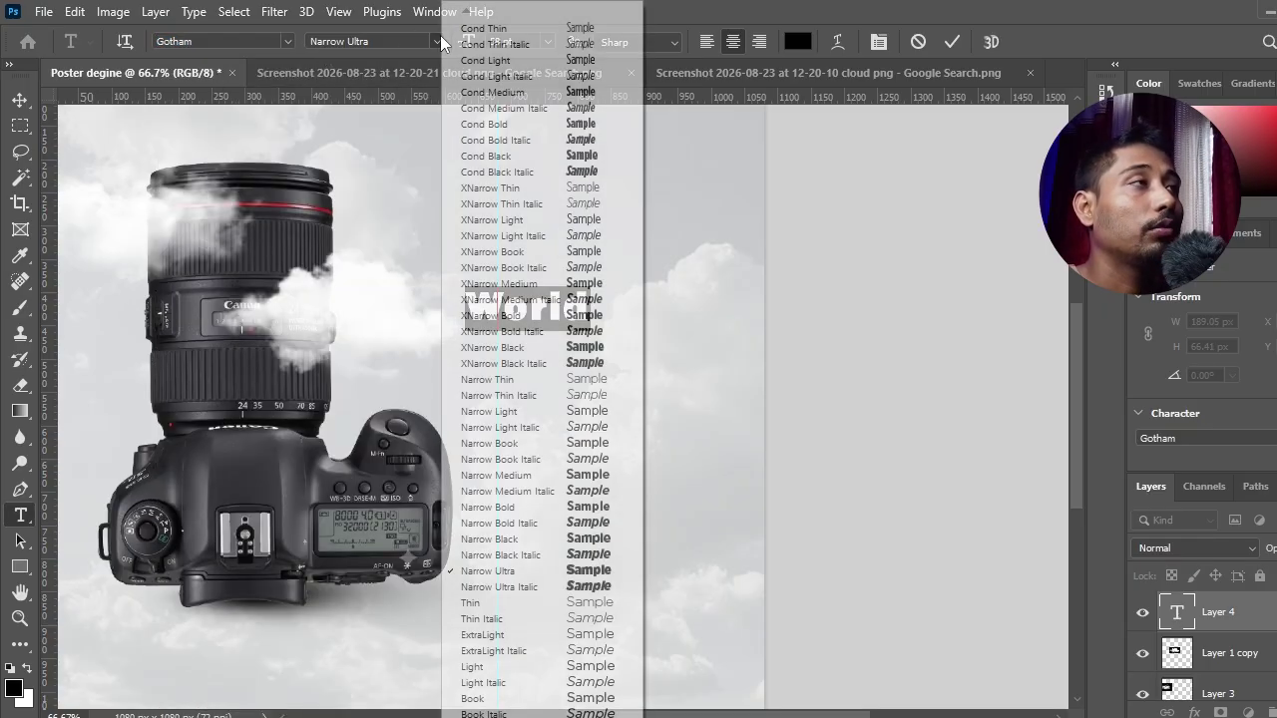
click(598, 540)
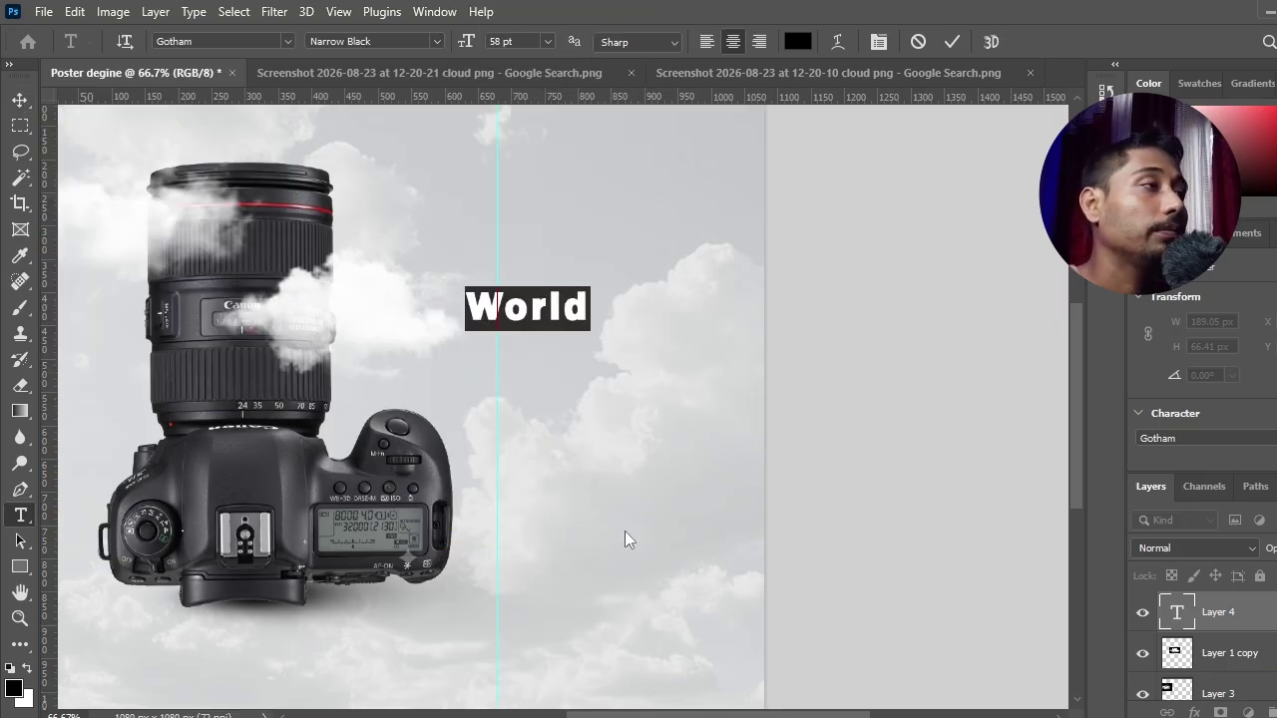
Format "World" in All Caps and align its left edge to the vertical guide
click(20, 100)
drag(535, 313, 565, 313)
key(t)
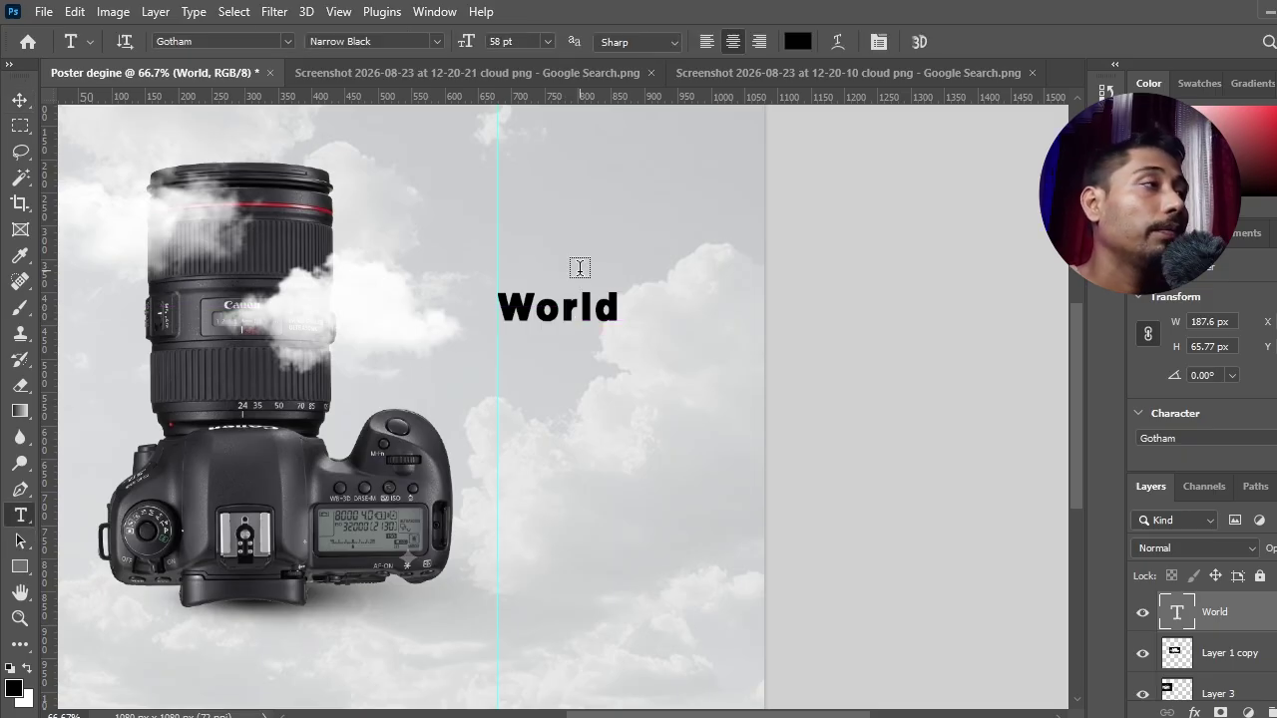
double_click(579, 299)
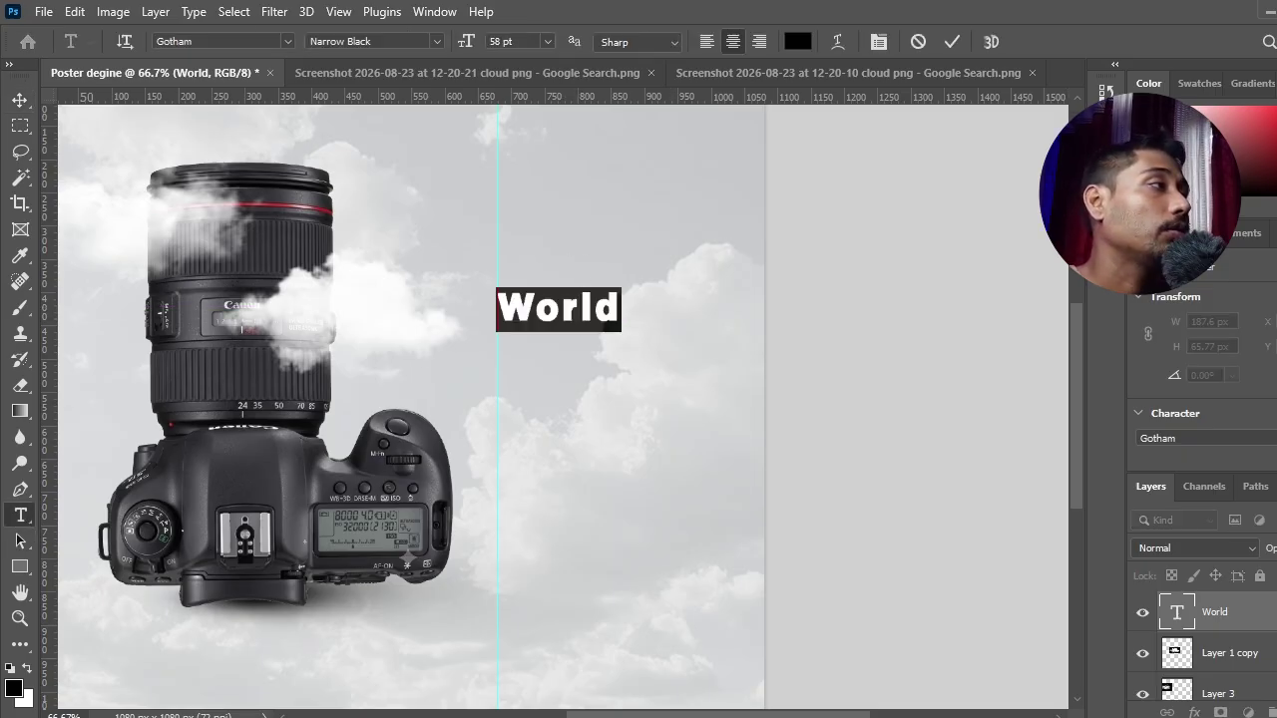
click(1106, 127)
click(941, 271)
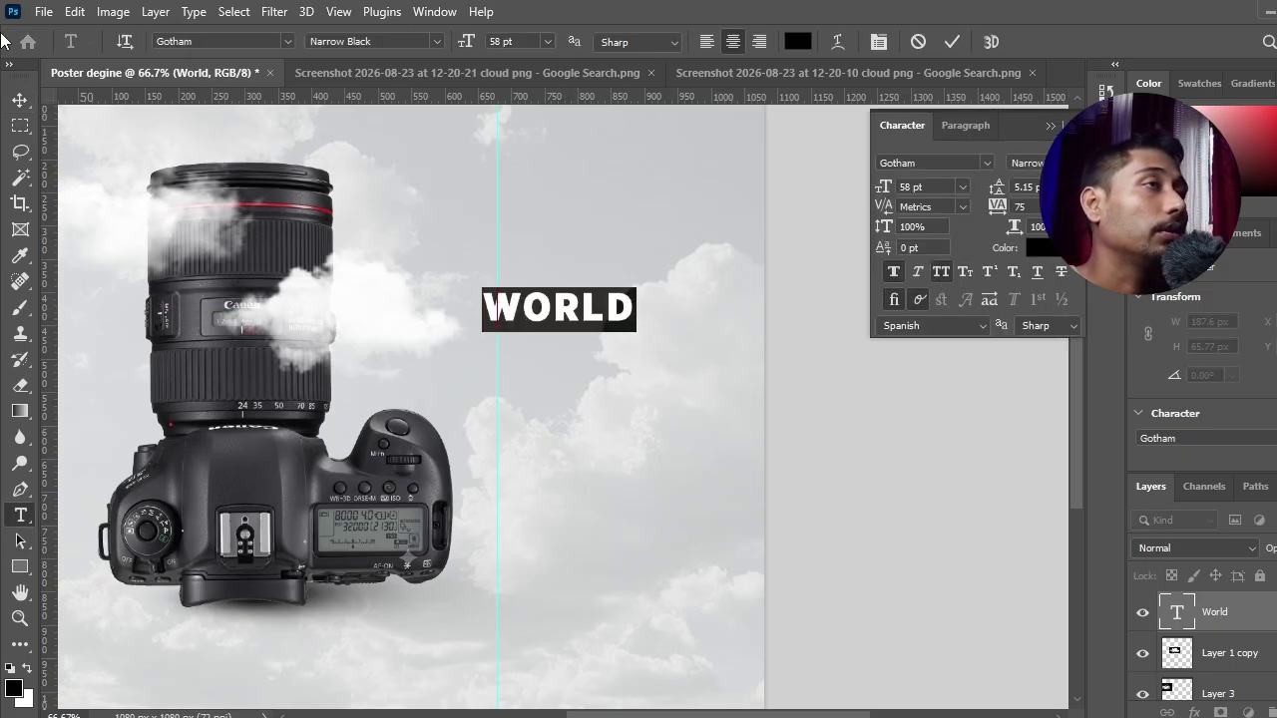
click(20, 99)
drag(597, 324, 612, 324)
Open the reference poster WWWWW.jpg from the Downloads folder in the image viewer and examine its title layout
click(1269, 14)
double_click(37, 34)
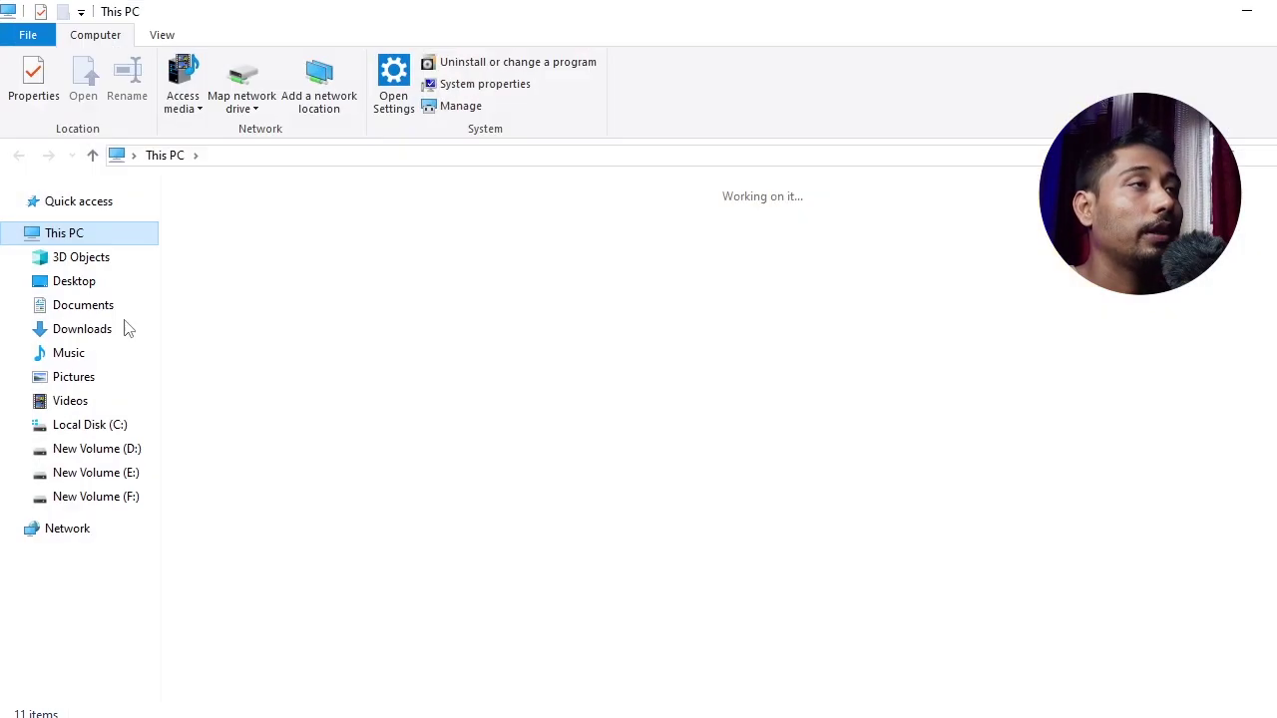
click(117, 331)
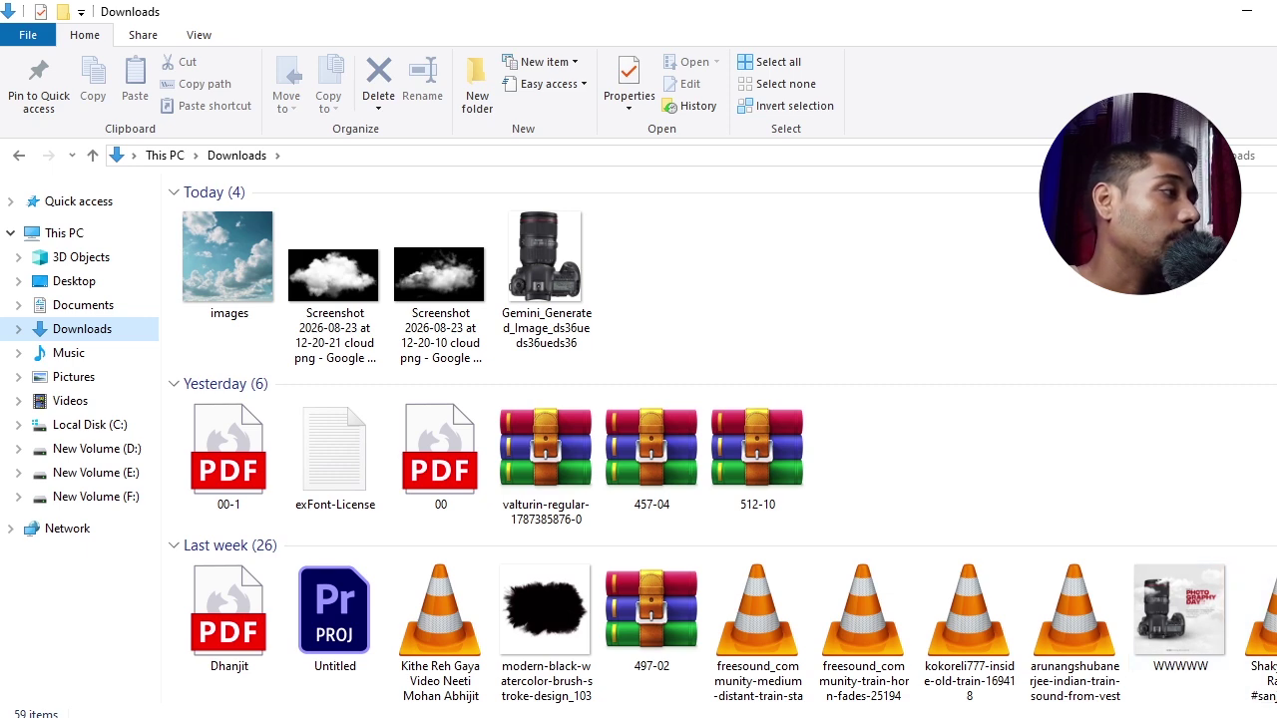
click(1276, 11)
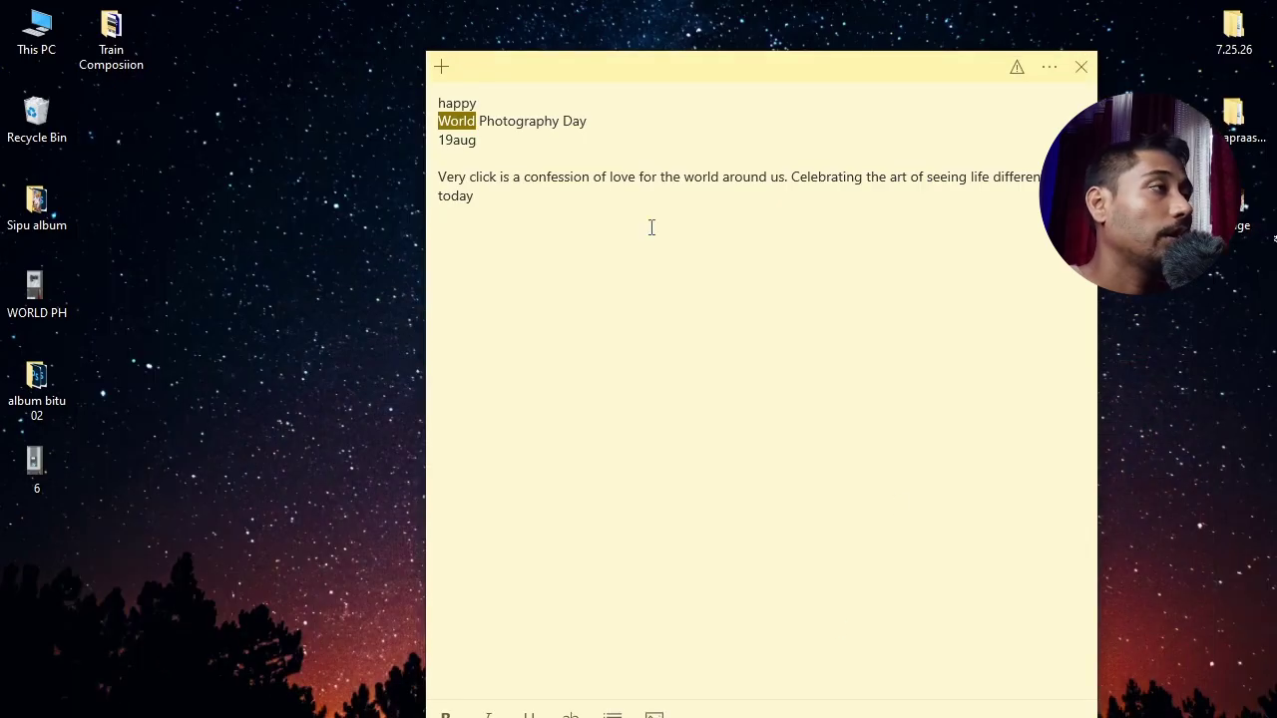
double_click(38, 28)
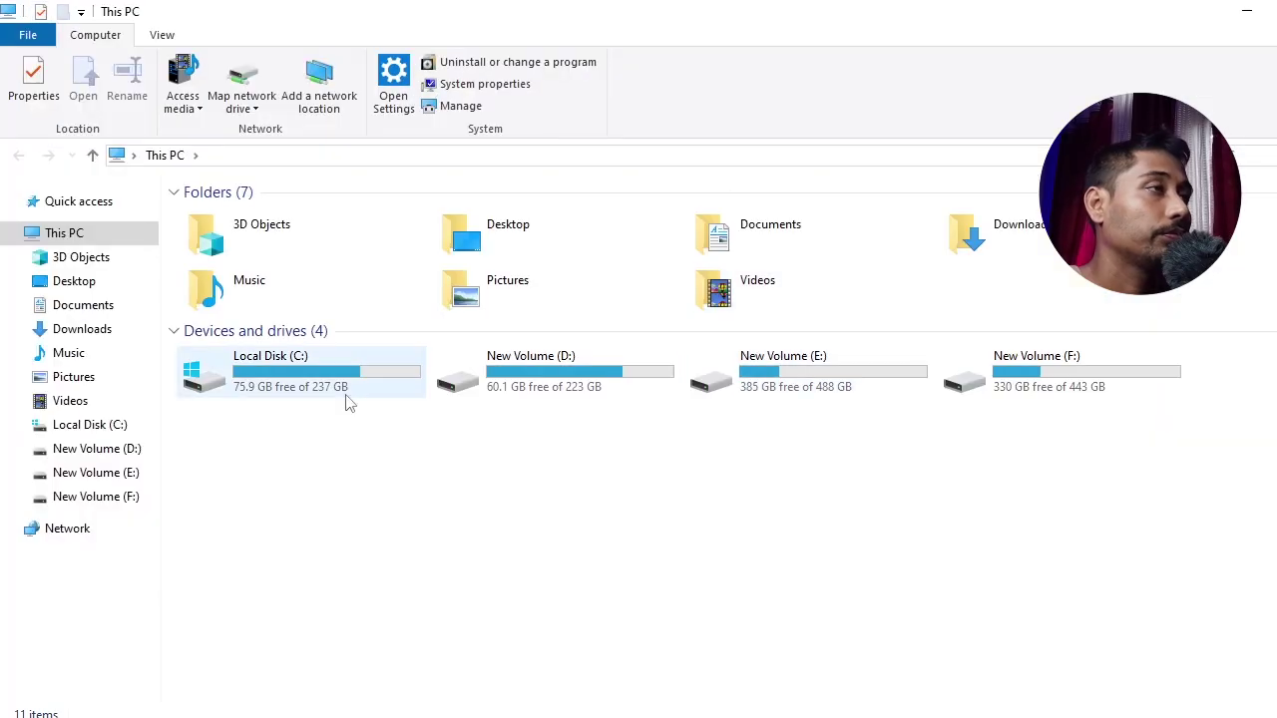
click(45, 331)
click(1180, 586)
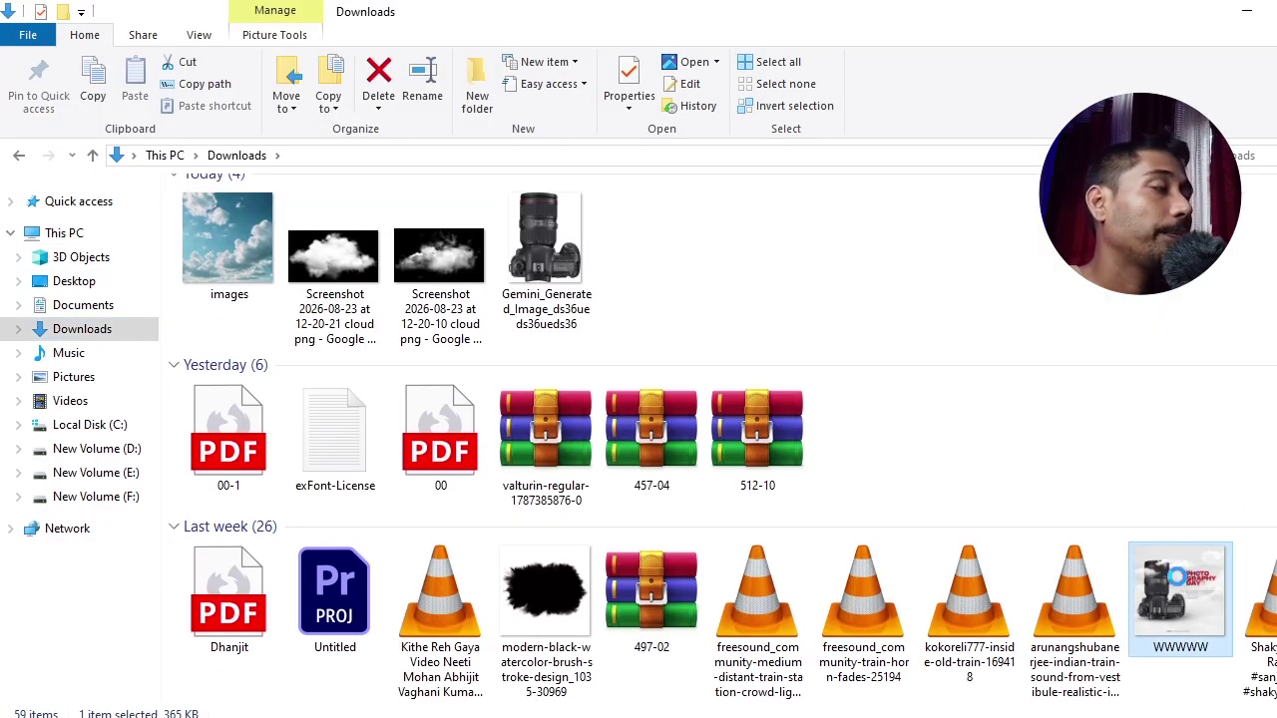
double_click(1180, 586)
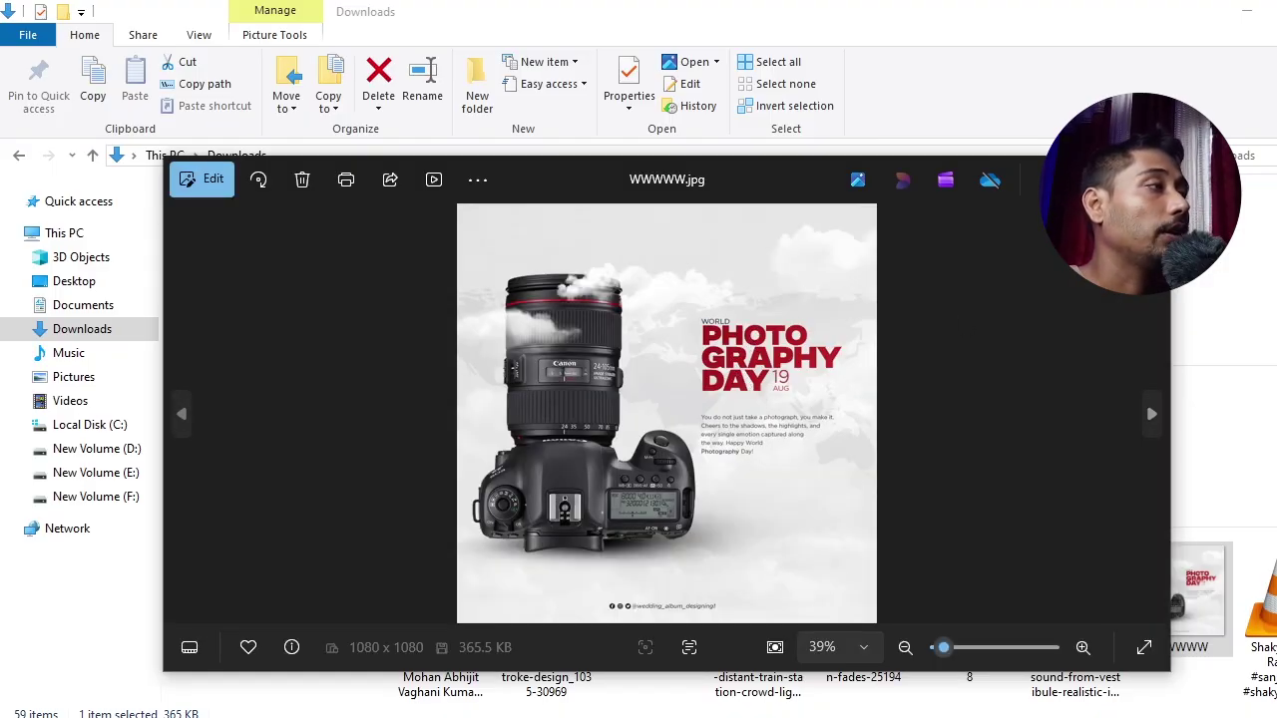
key(alt+F4)
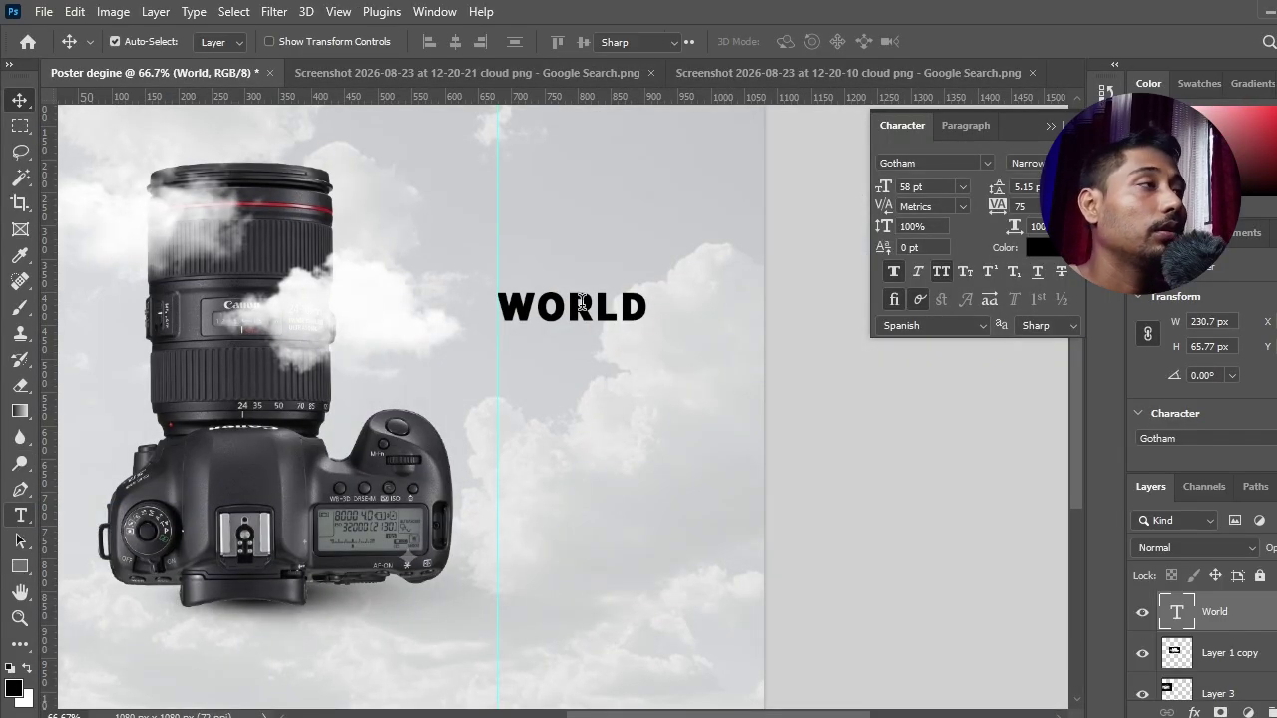
Set the word "World" to the Gotham Narrow Light style at 25 pt
double_click(589, 311)
double_click(571, 308)
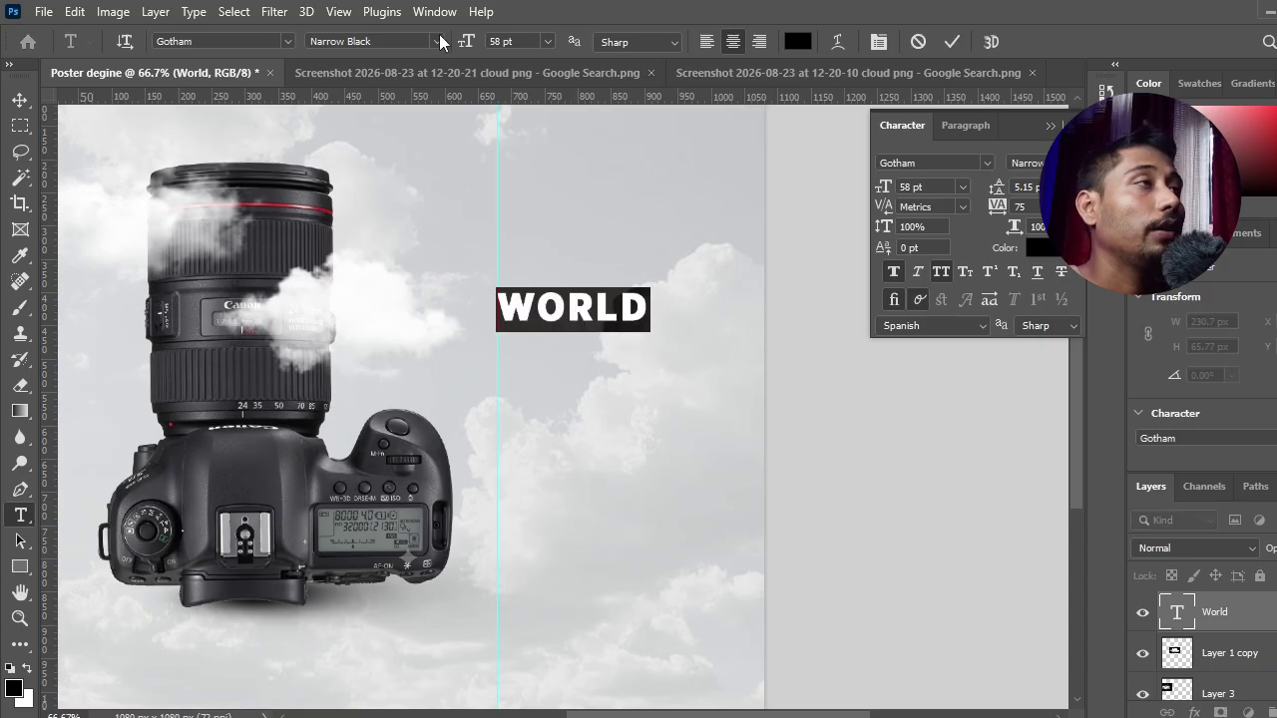
click(440, 41)
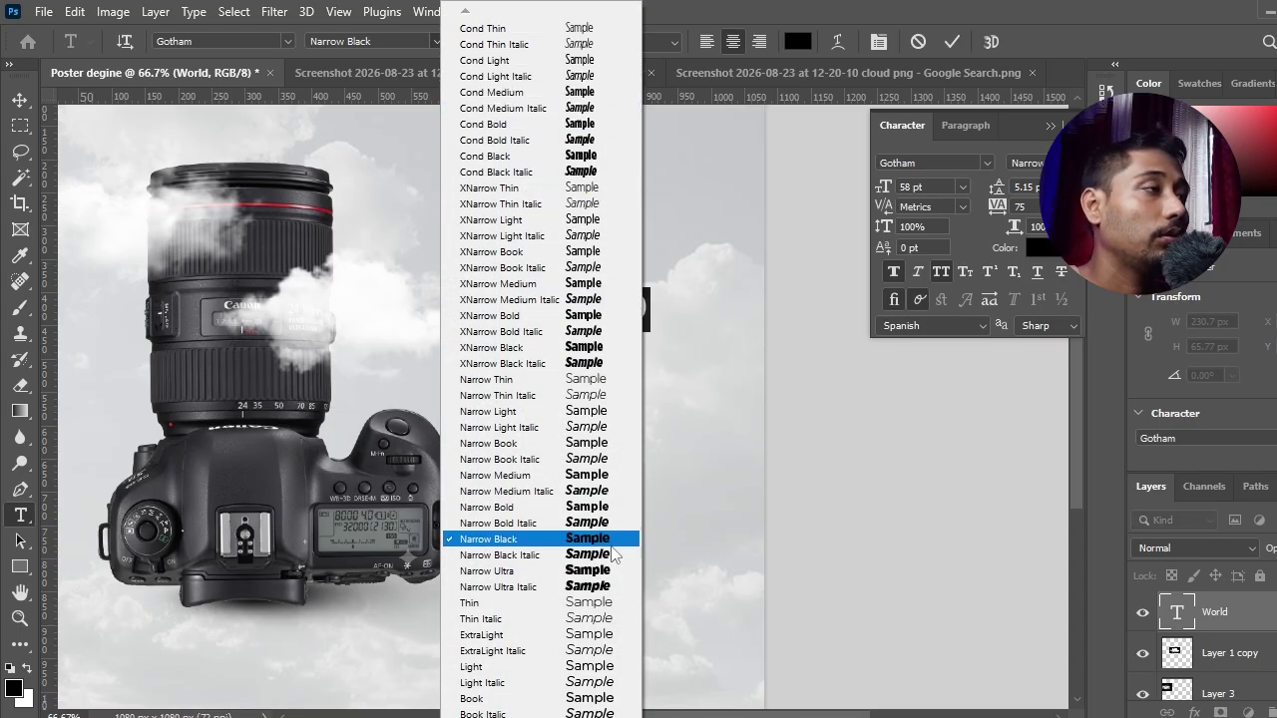
click(584, 412)
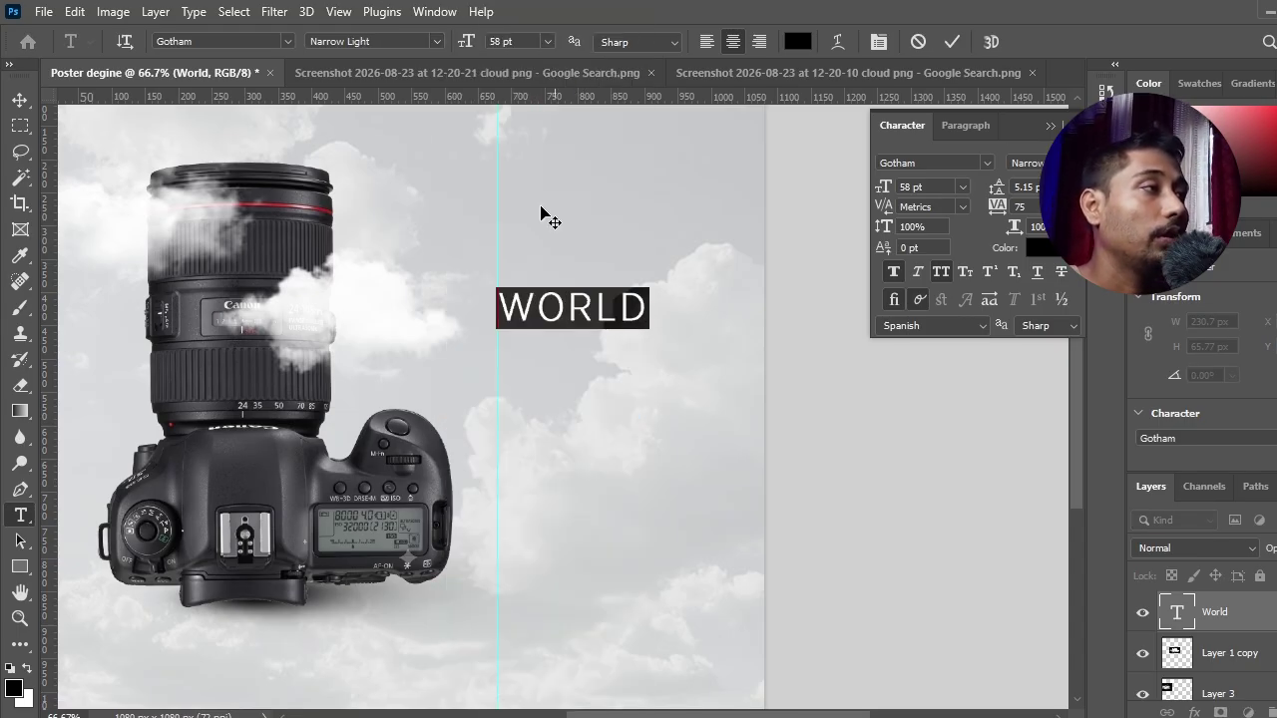
click(518, 42)
text(25)
key(Return)
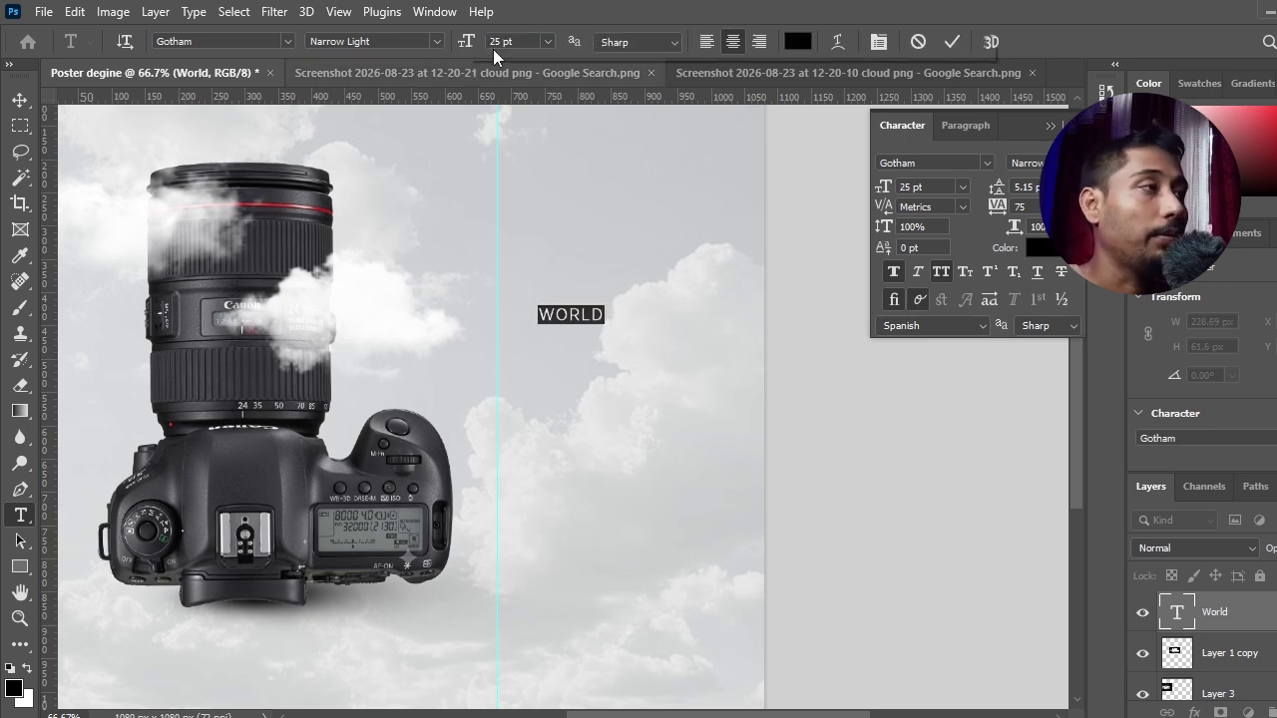
Move the small "World" text so its left edge aligns with the vertical guide, keeping its layer selected
click(20, 98)
drag(587, 326, 540, 300)
click(539, 310)
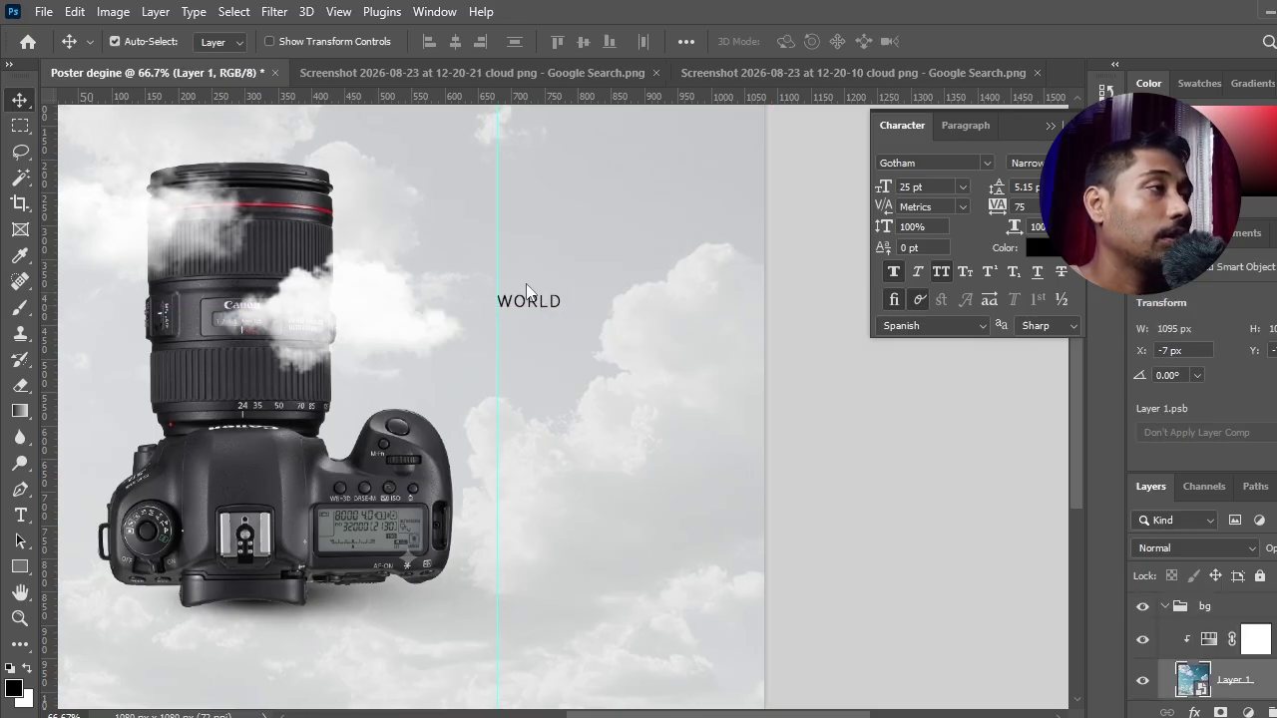
click(533, 302)
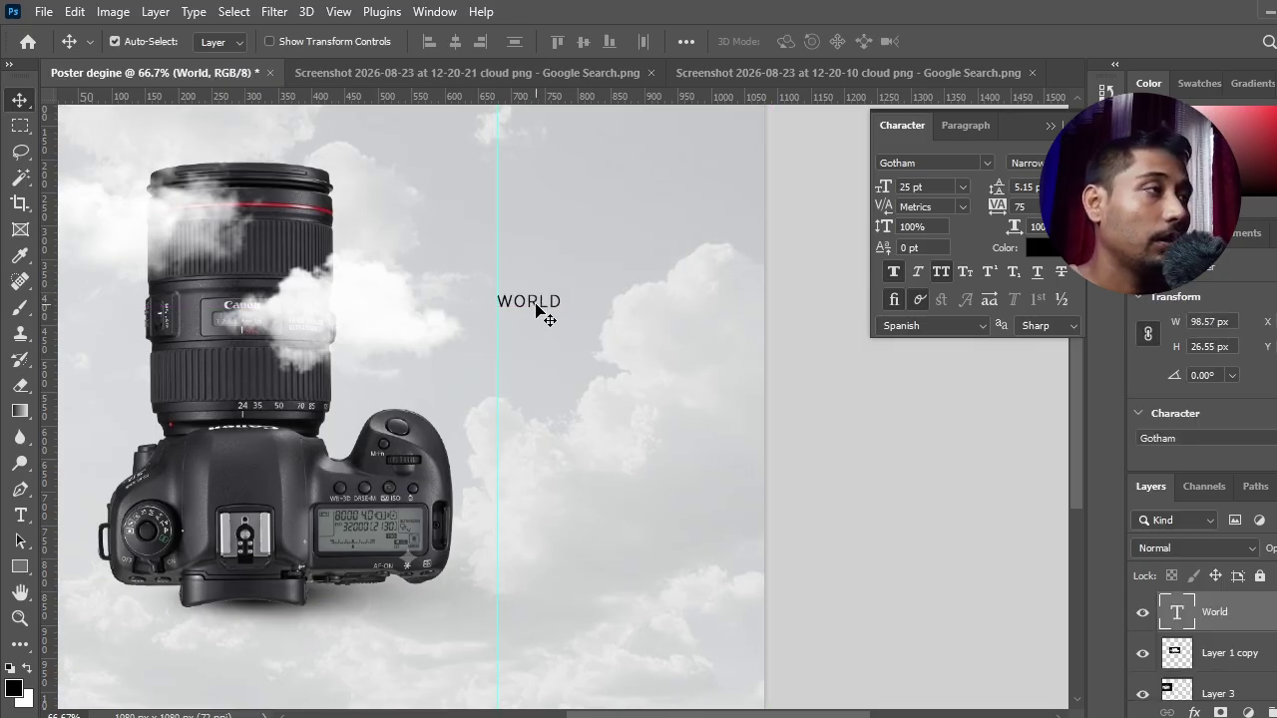
Duplicate the "World" text directly below the original, keeping its left edge on the vertical guide
key(ctrl+plus)
key(ctrl+plus)
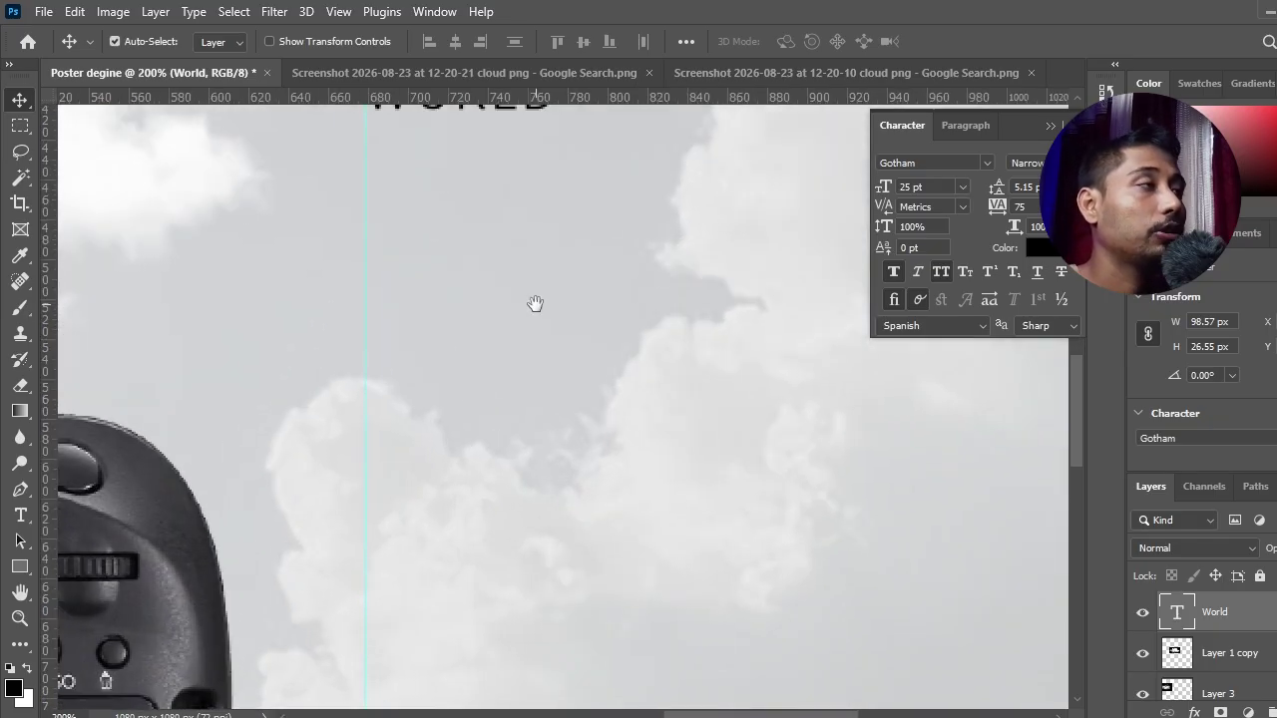
drag(560, 300, 575, 495)
drag(497, 304, 413, 396)
Change the lower "World" copy to the Narrow Black style and replace its text with "PHOTO"
click(20, 489)
click(20, 515)
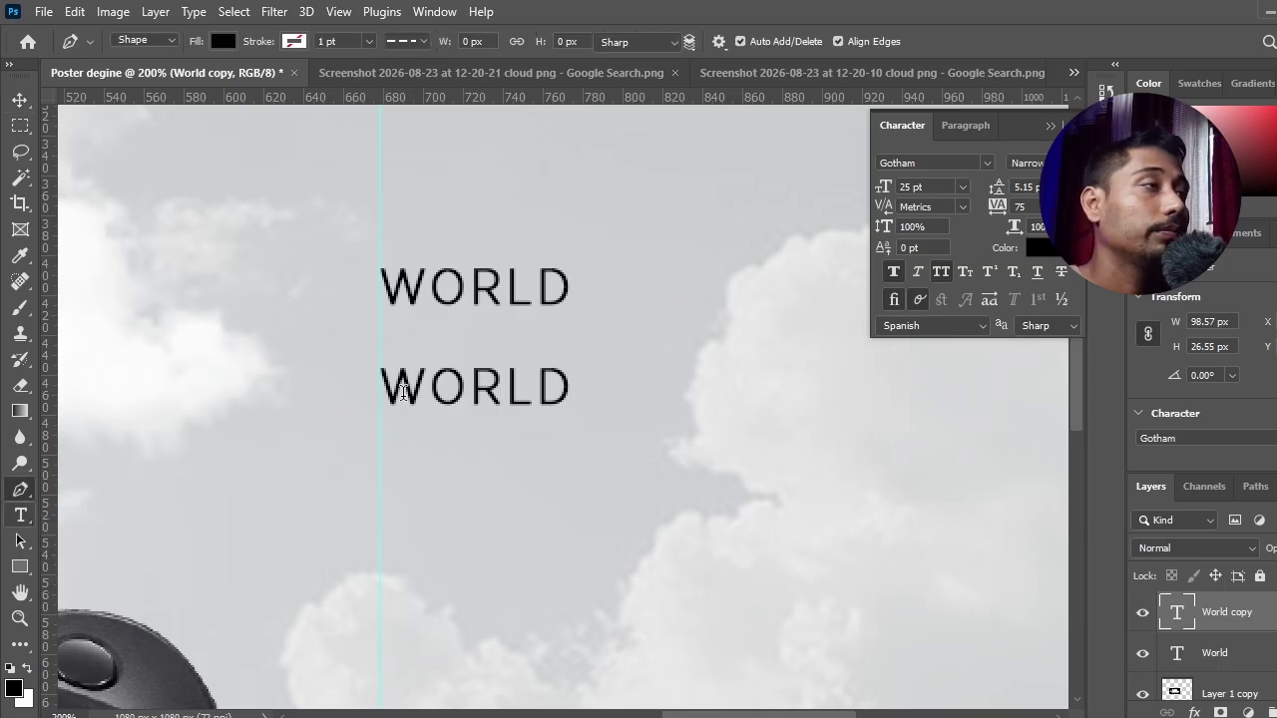
double_click(437, 387)
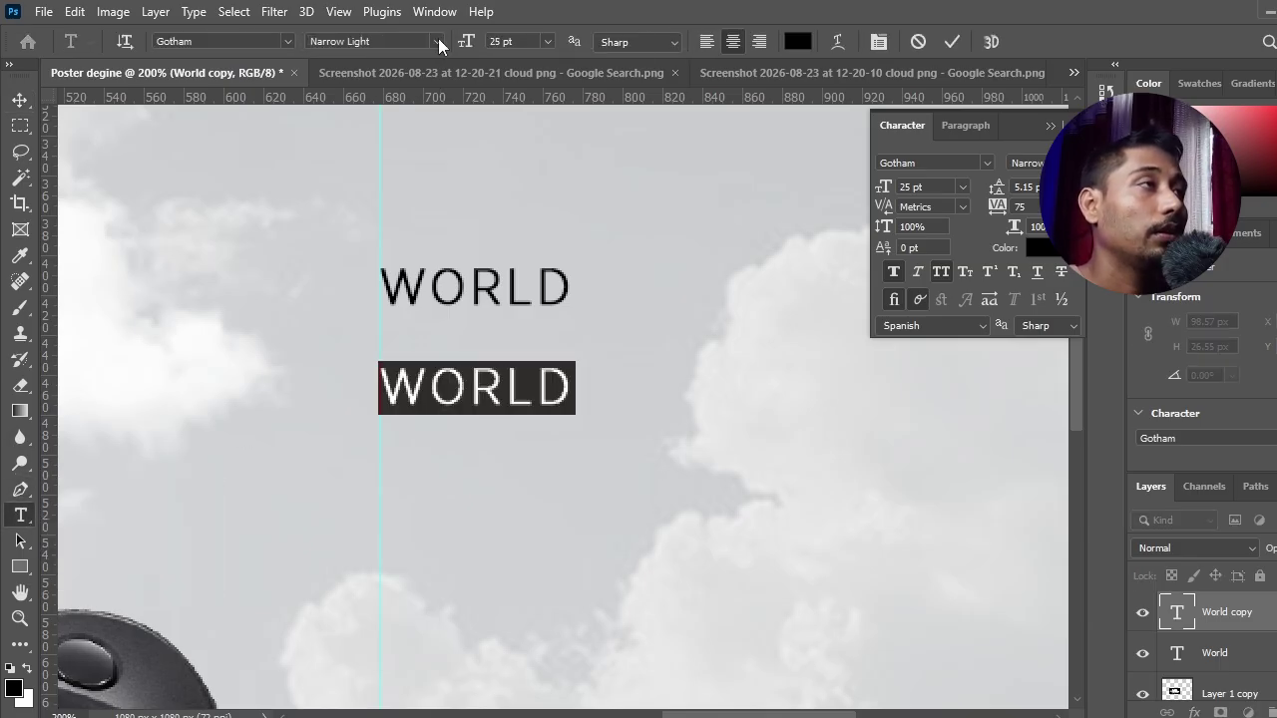
click(438, 41)
click(599, 535)
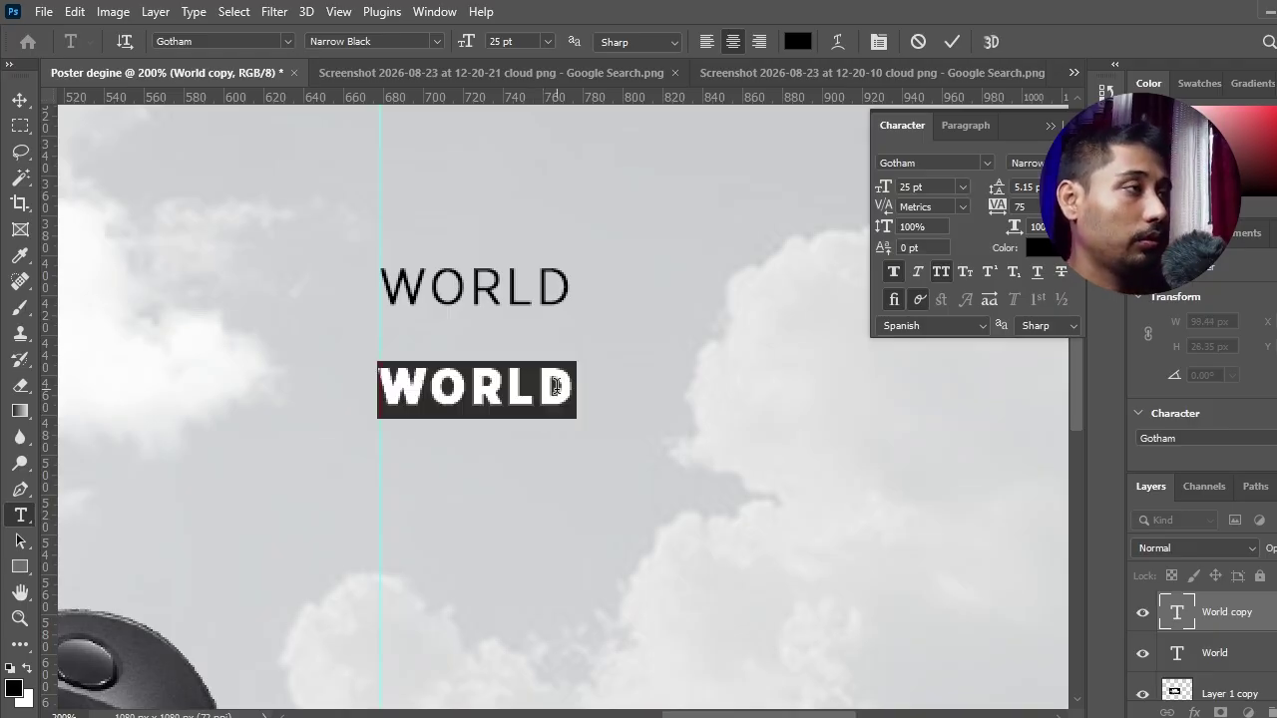
text(P)
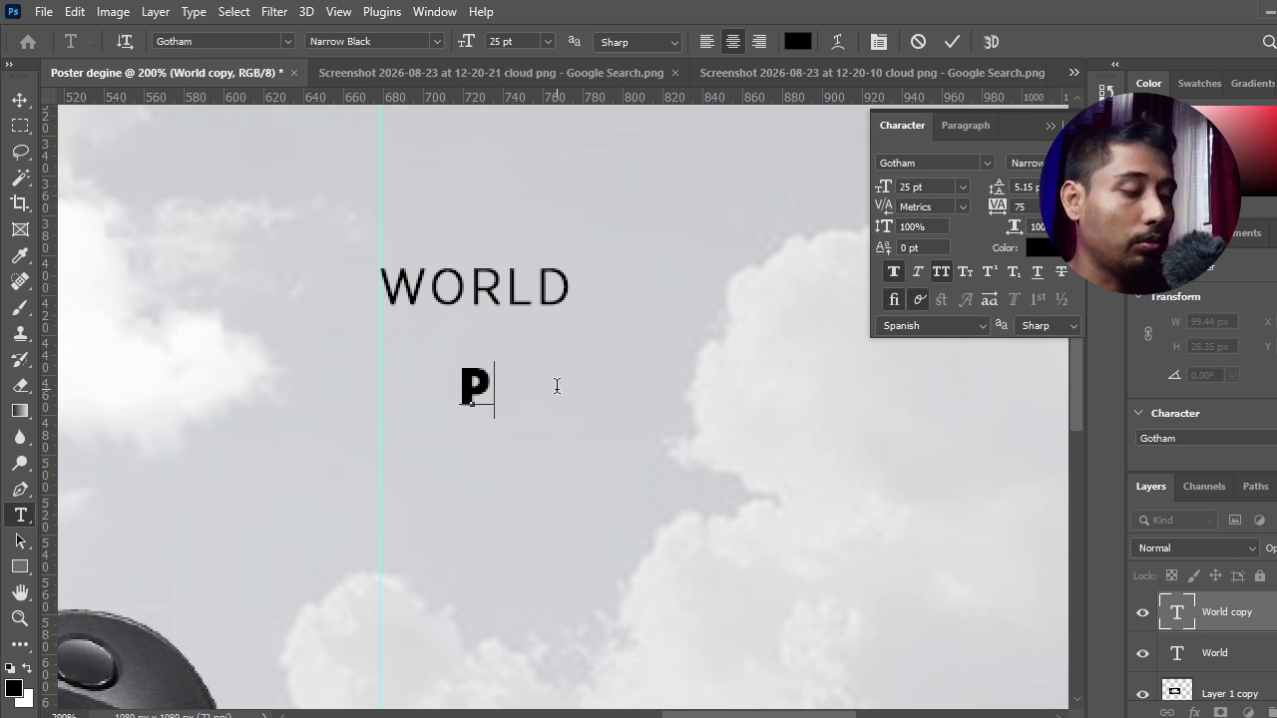
text(HOT)
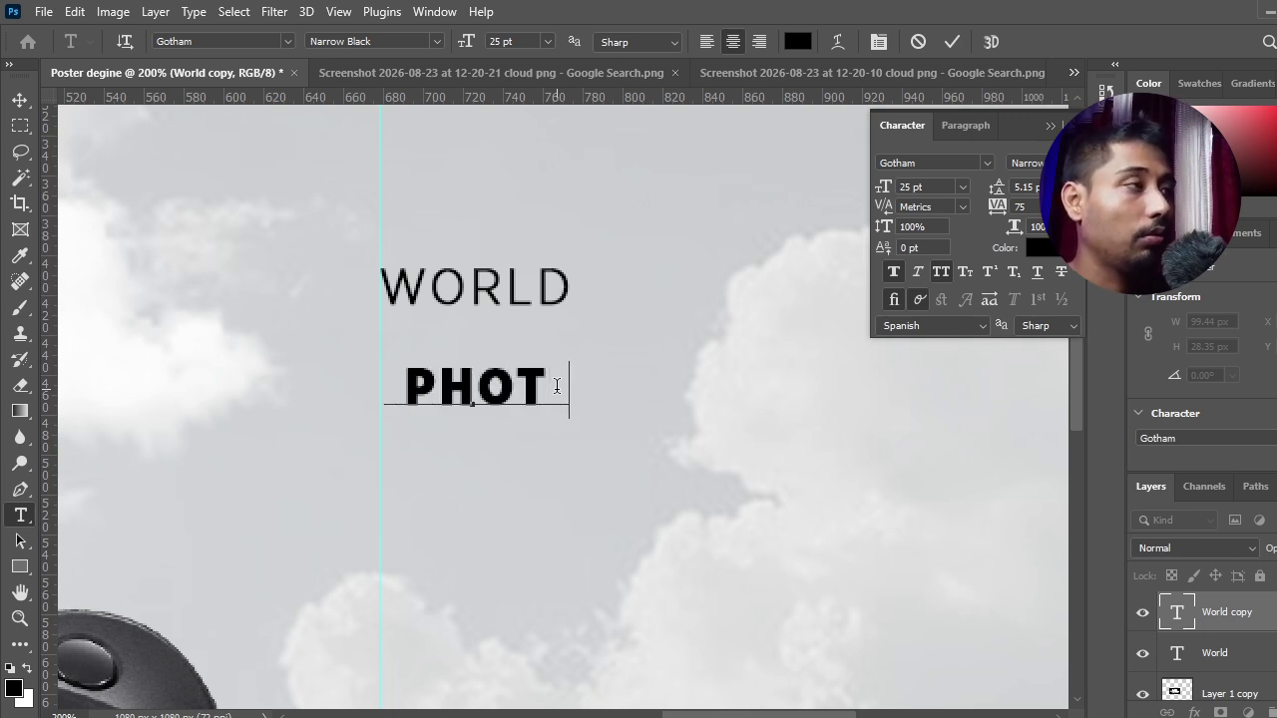
text(O)
Set the "PHOTO" text to 50 pt with a tracking of 0, and hide the Character panel
key(ctrl+a)
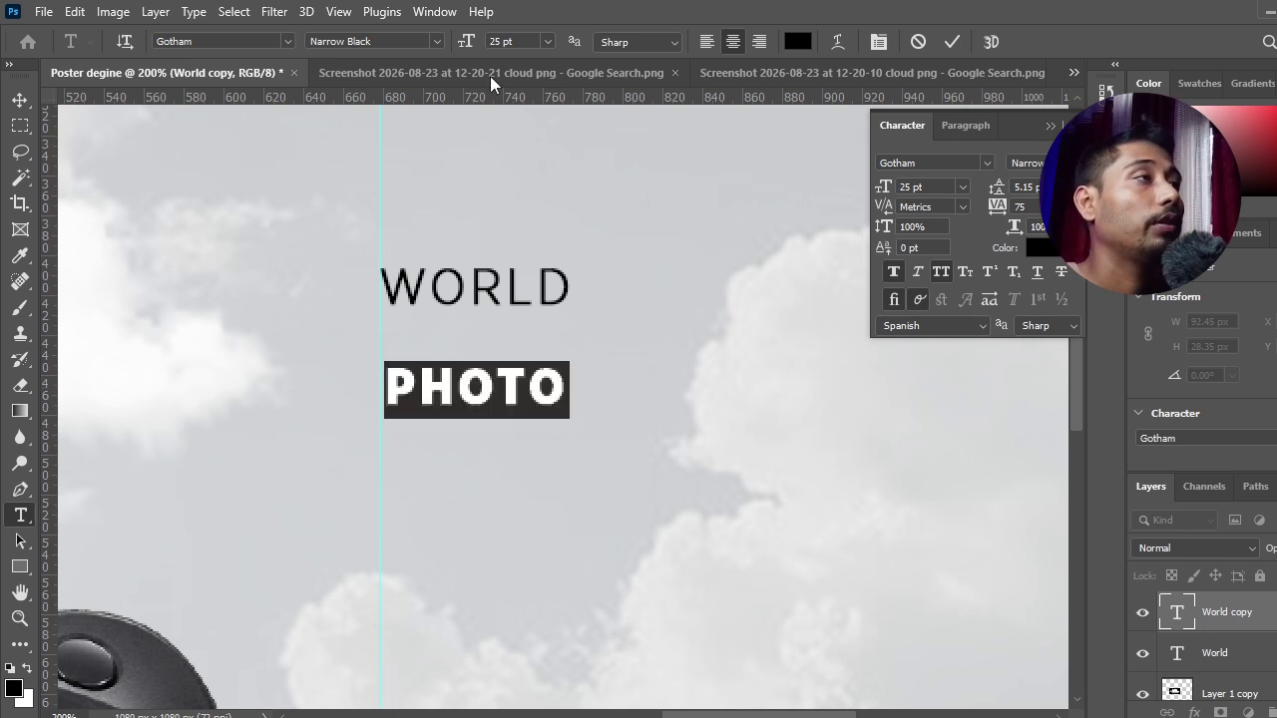
text(50)
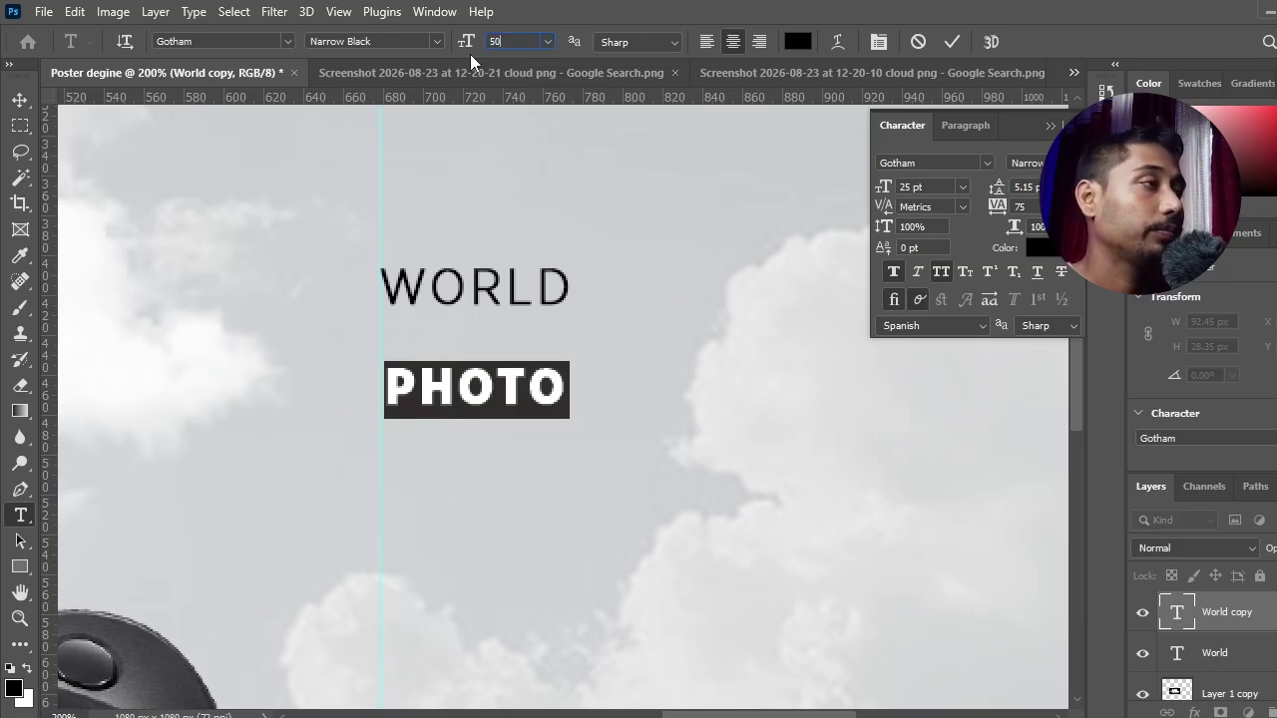
key(Return)
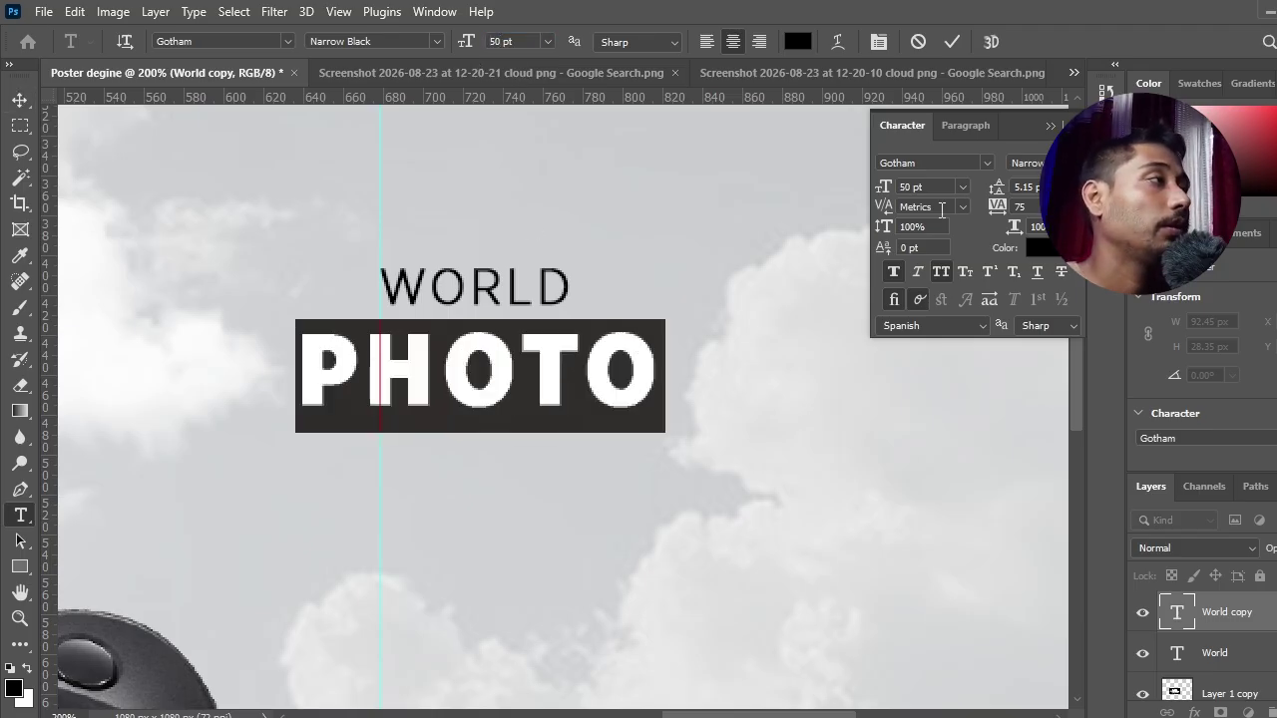
click(1075, 207)
click(1038, 325)
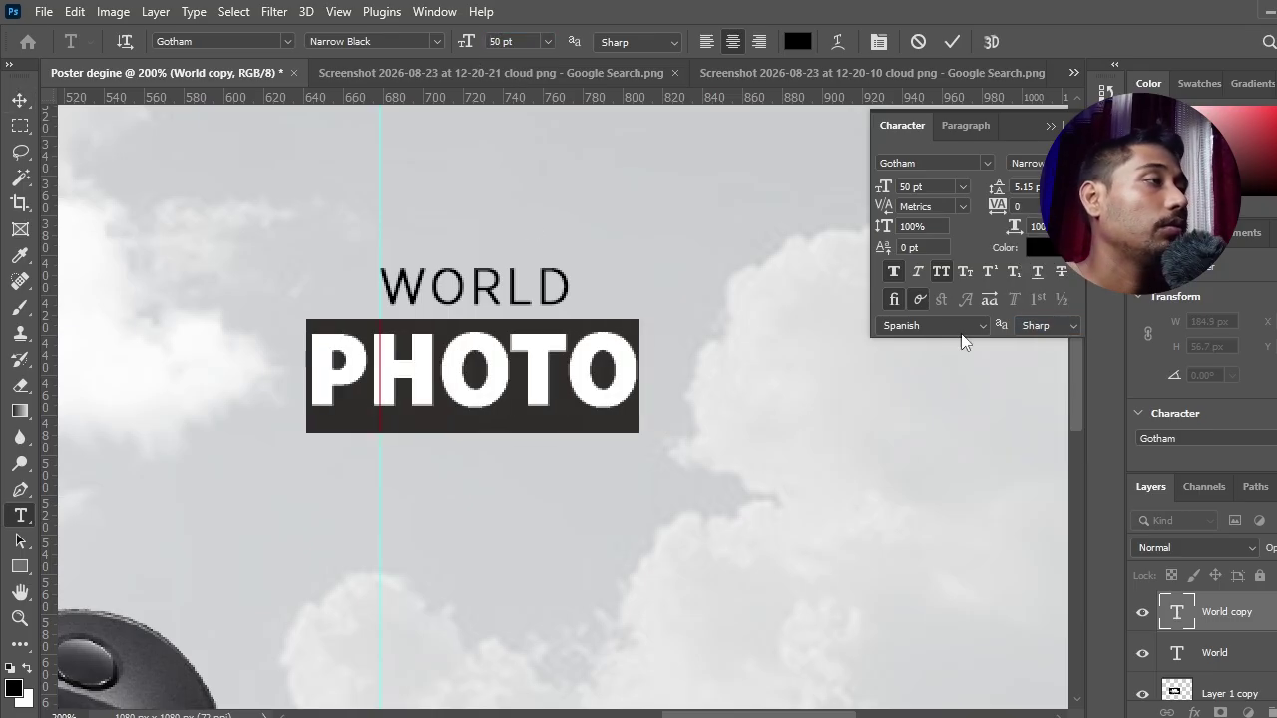
click(1076, 207)
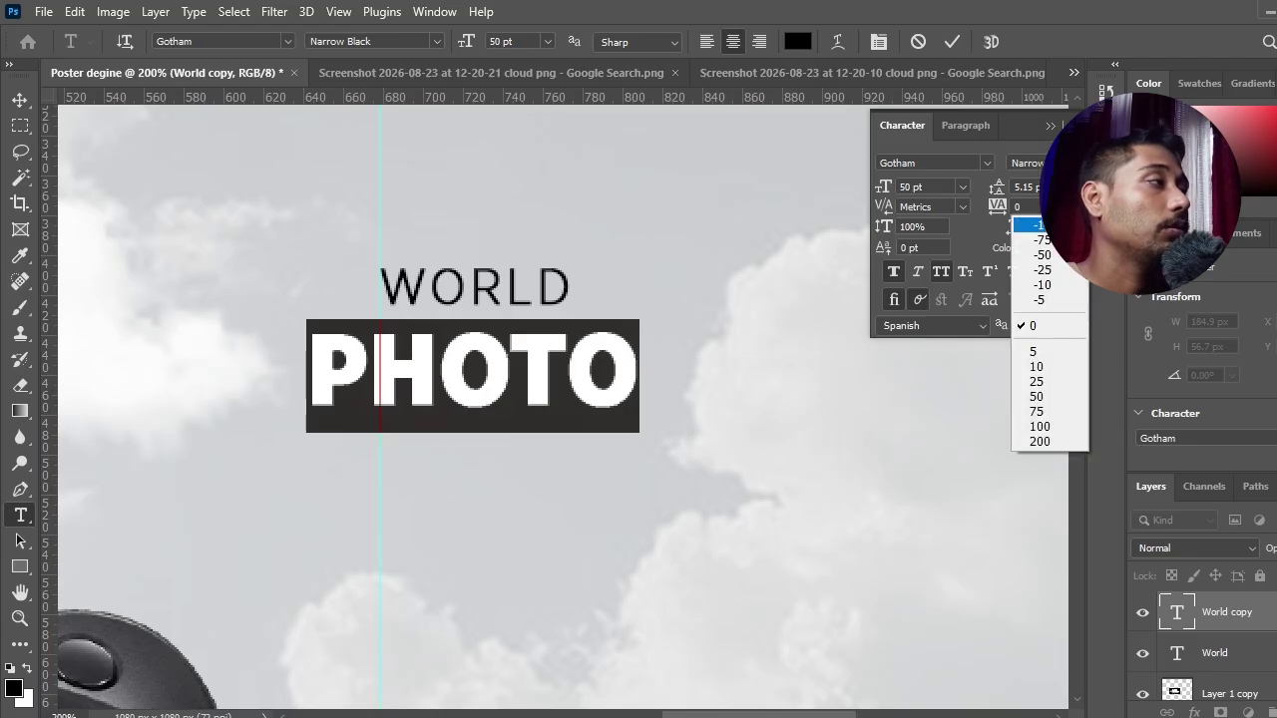
click(1034, 322)
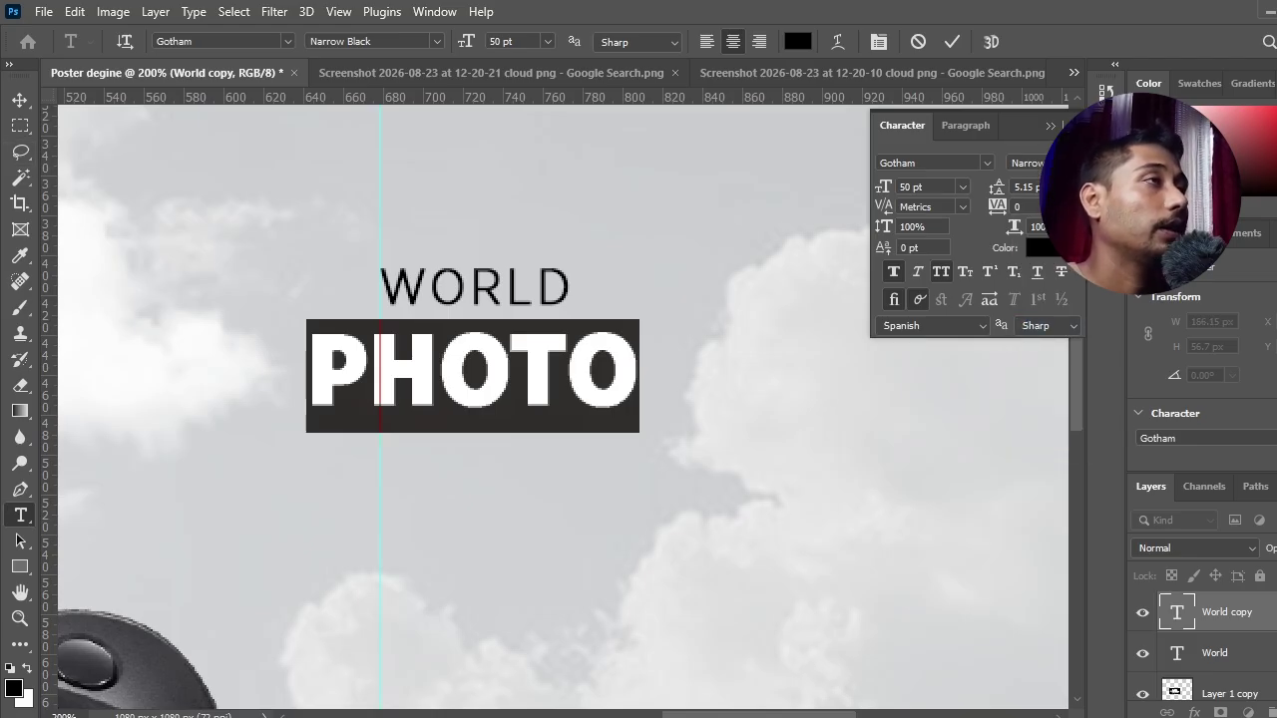
click(437, 11)
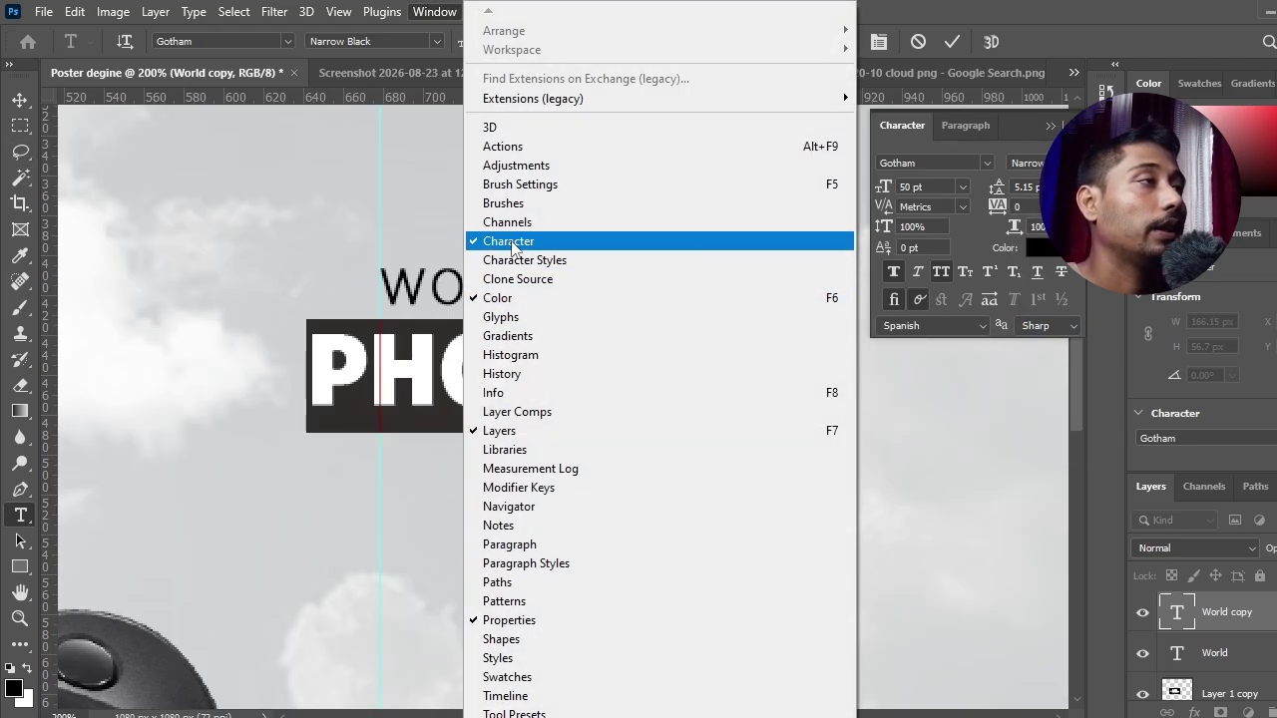
click(508, 241)
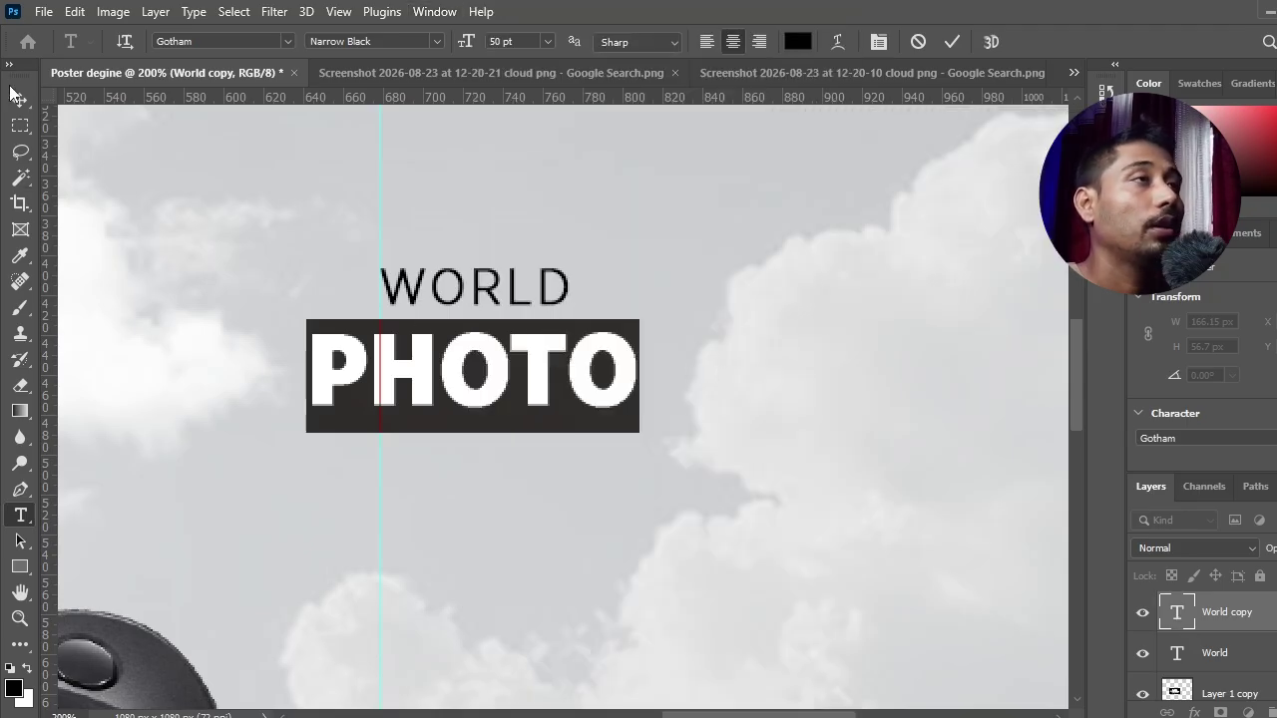
Align the left edge of "PHOTO" to the vertical guide and duplicate the line directly below it
click(382, 345)
key(Escape)
key(v)
drag(407, 371, 508, 461)
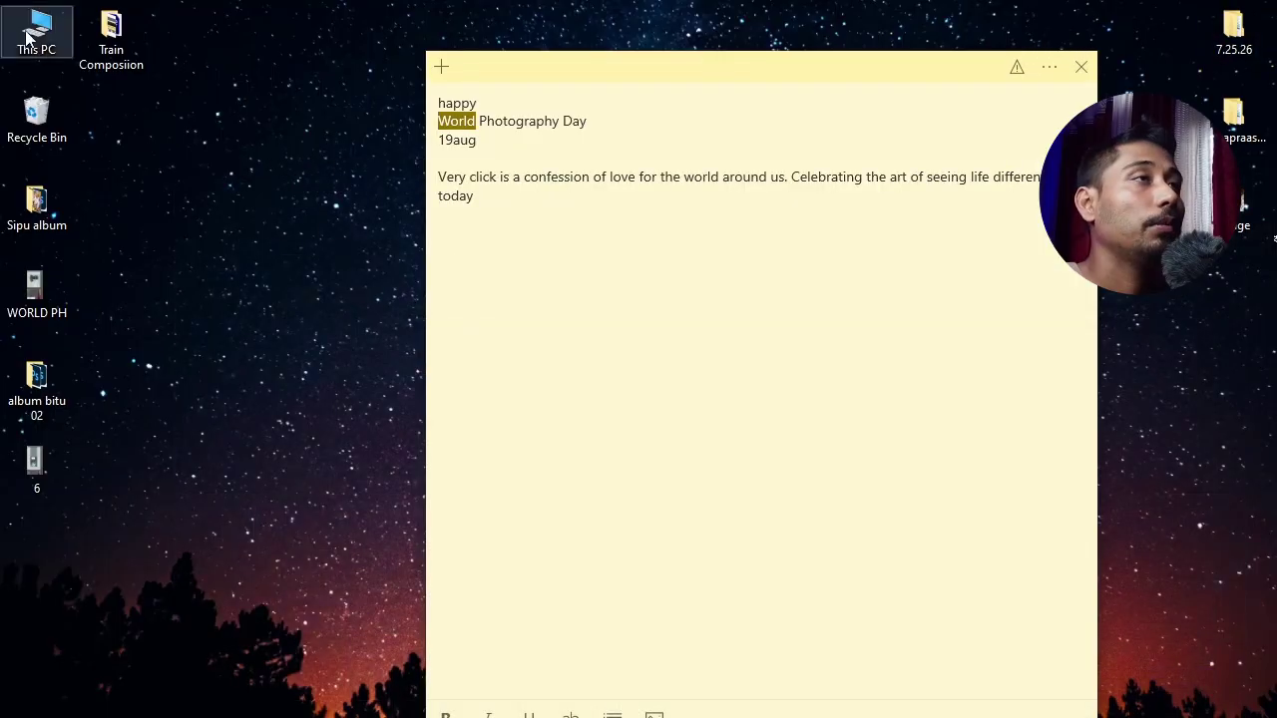
Reopen the reference image WWWWW.jpg from Downloads and check how its title lines are split
double_click(28, 38)
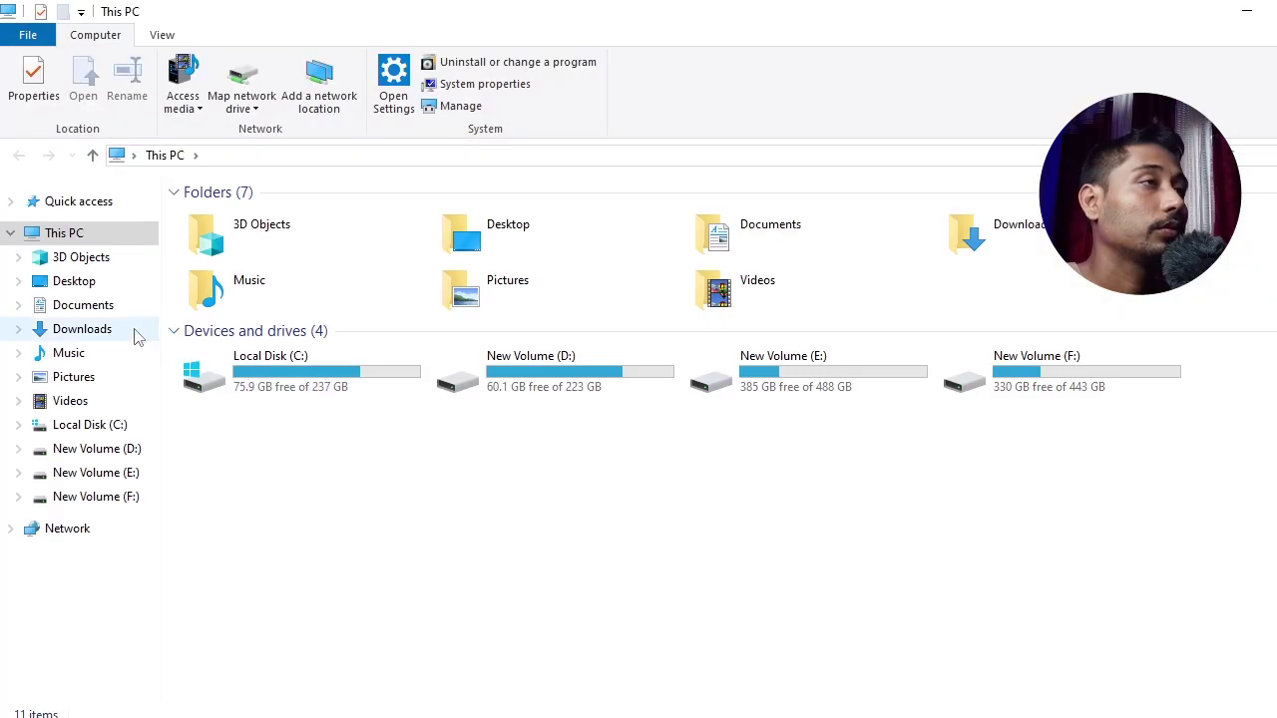
click(136, 333)
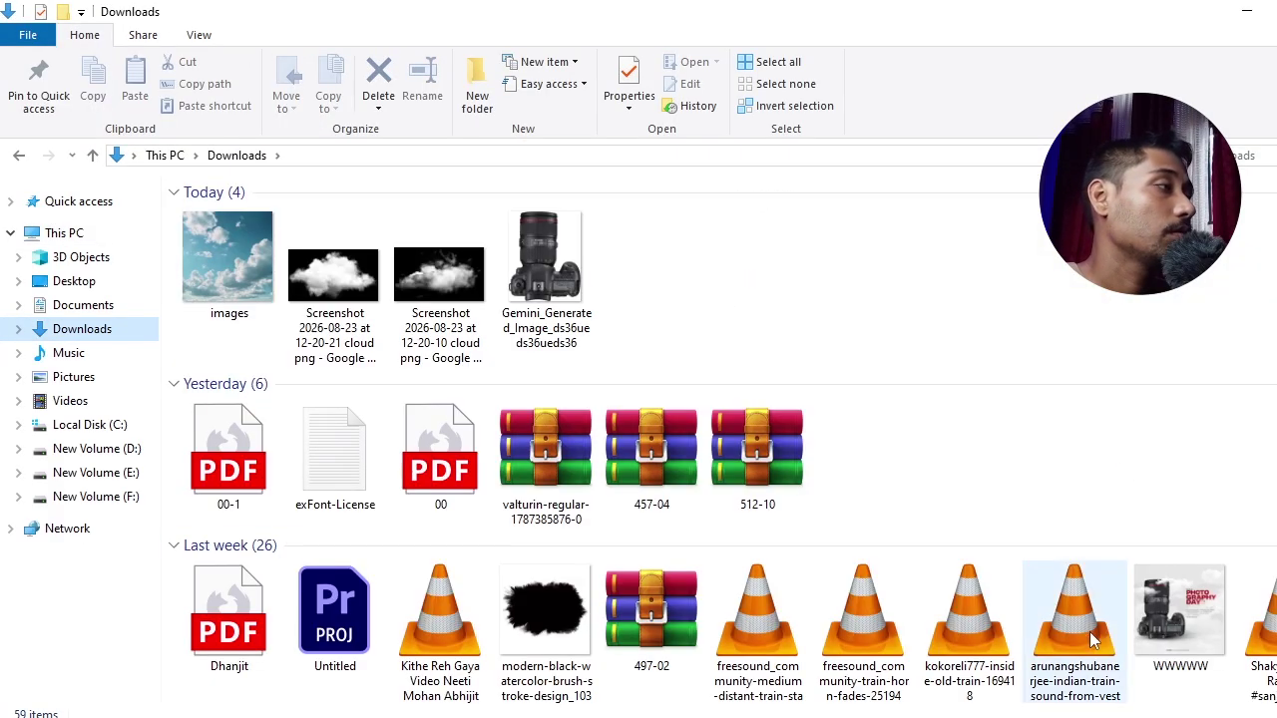
click(1165, 627)
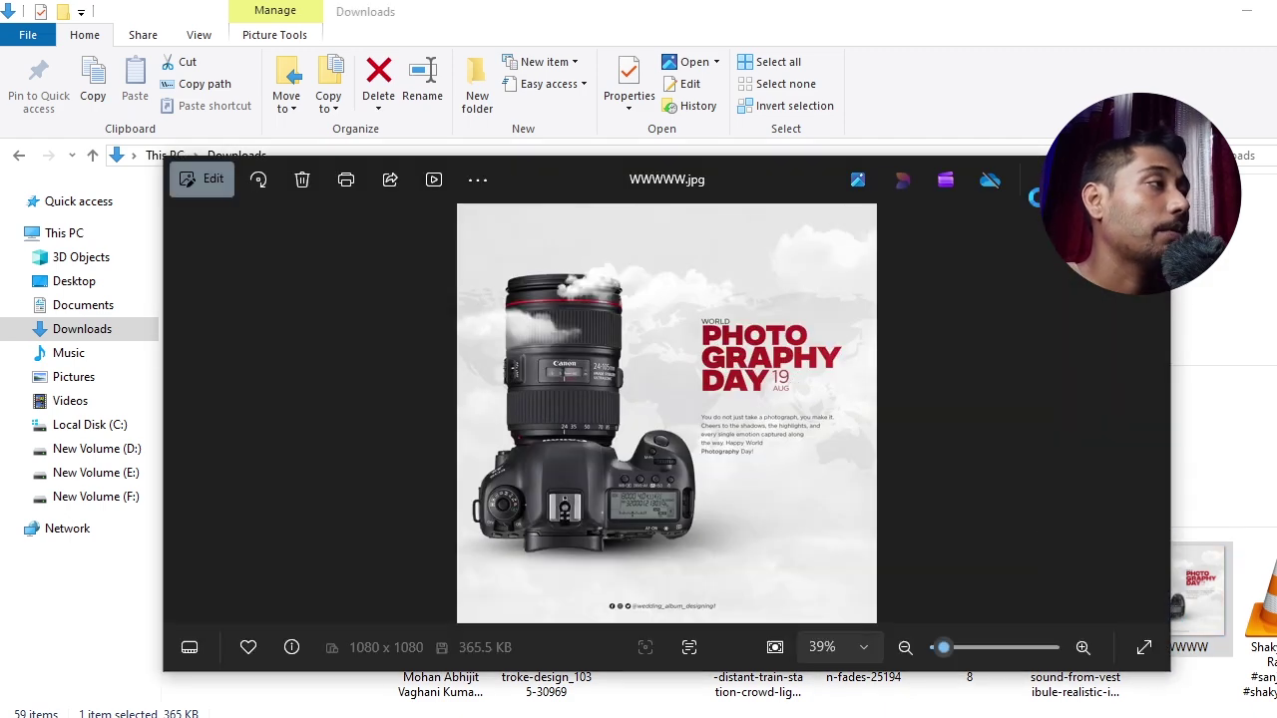
key(Escape)
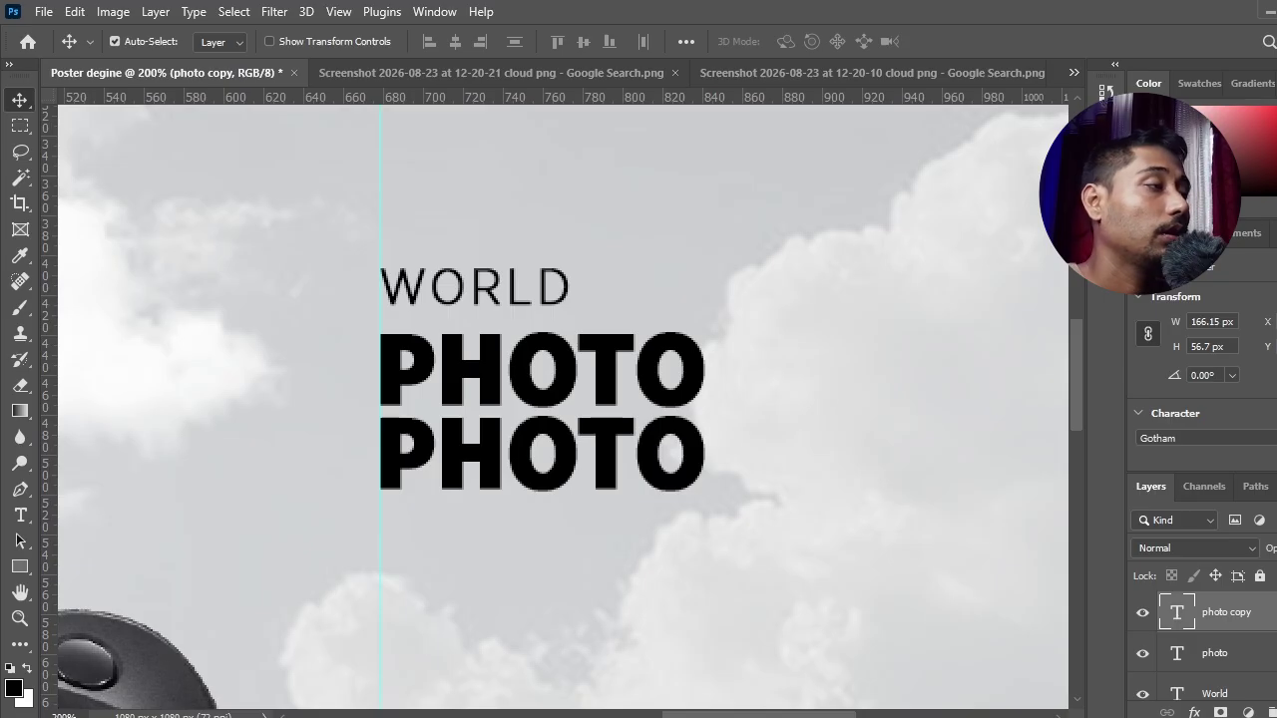
Check the title wording in the sticky note and replace the lower "PHOTO" copy with "GRAPHY"
key(alt+Tab)
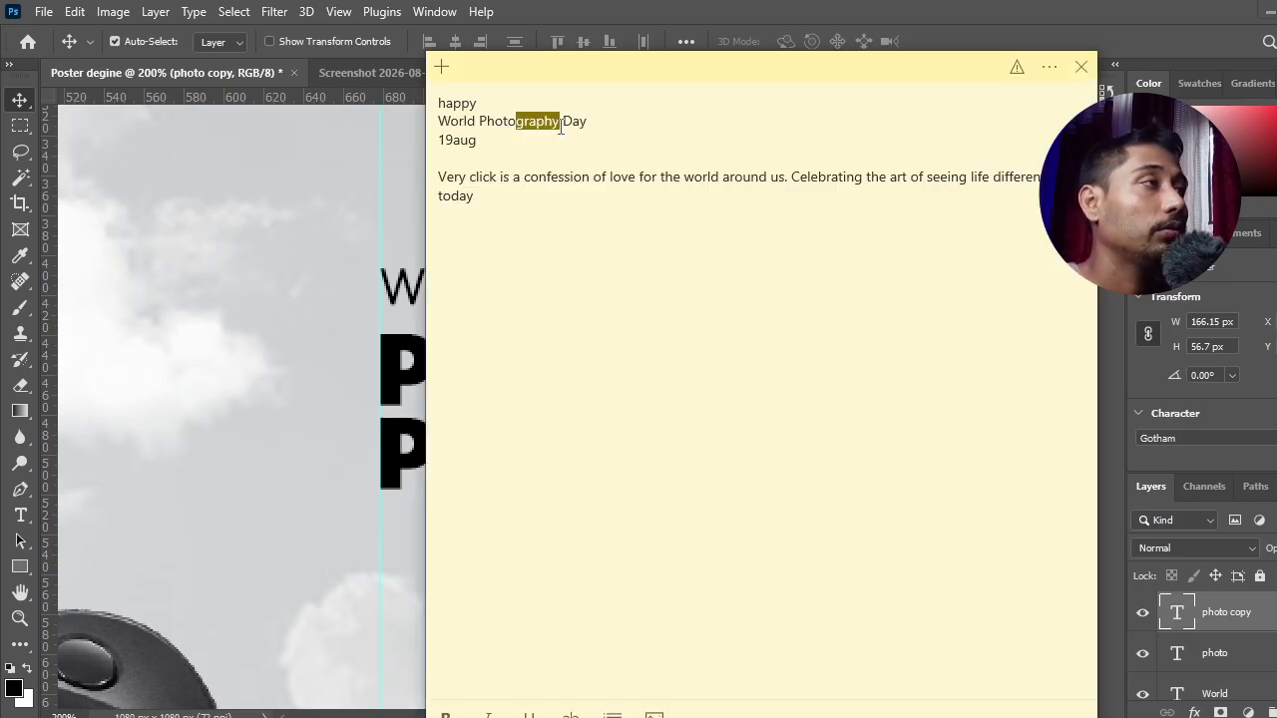
key(alt+Tab)
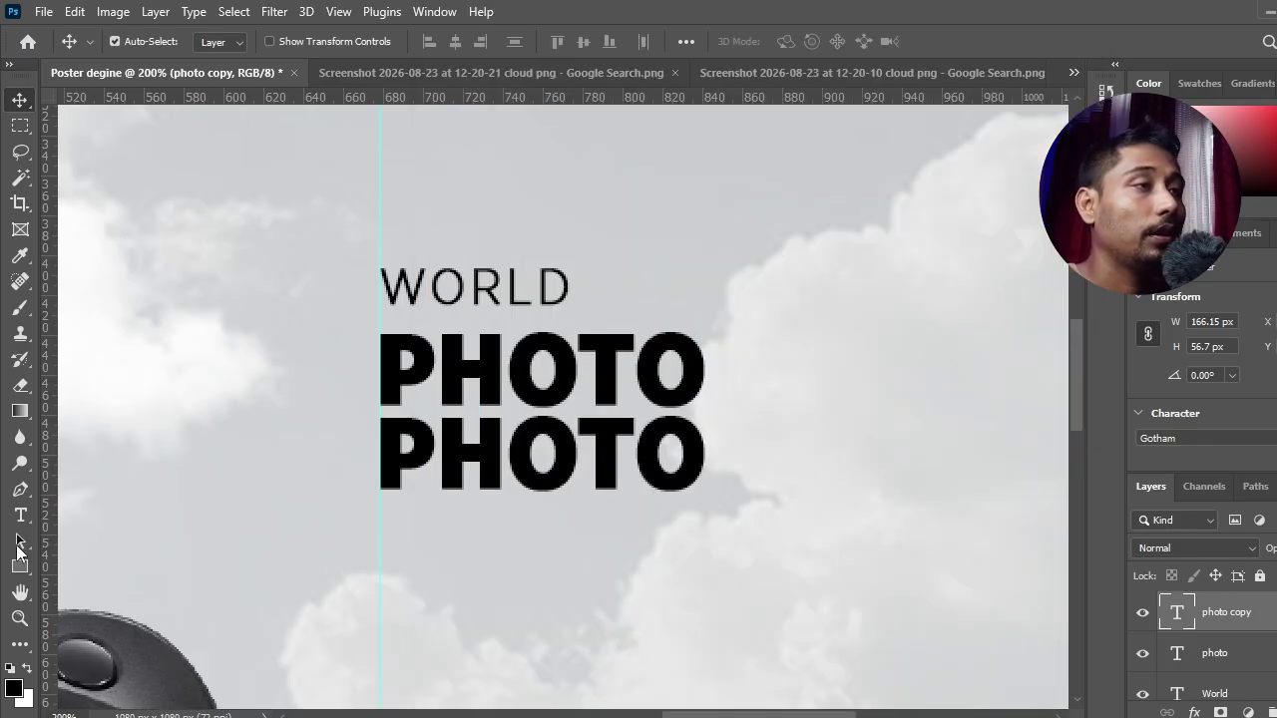
key(t)
double_click(506, 442)
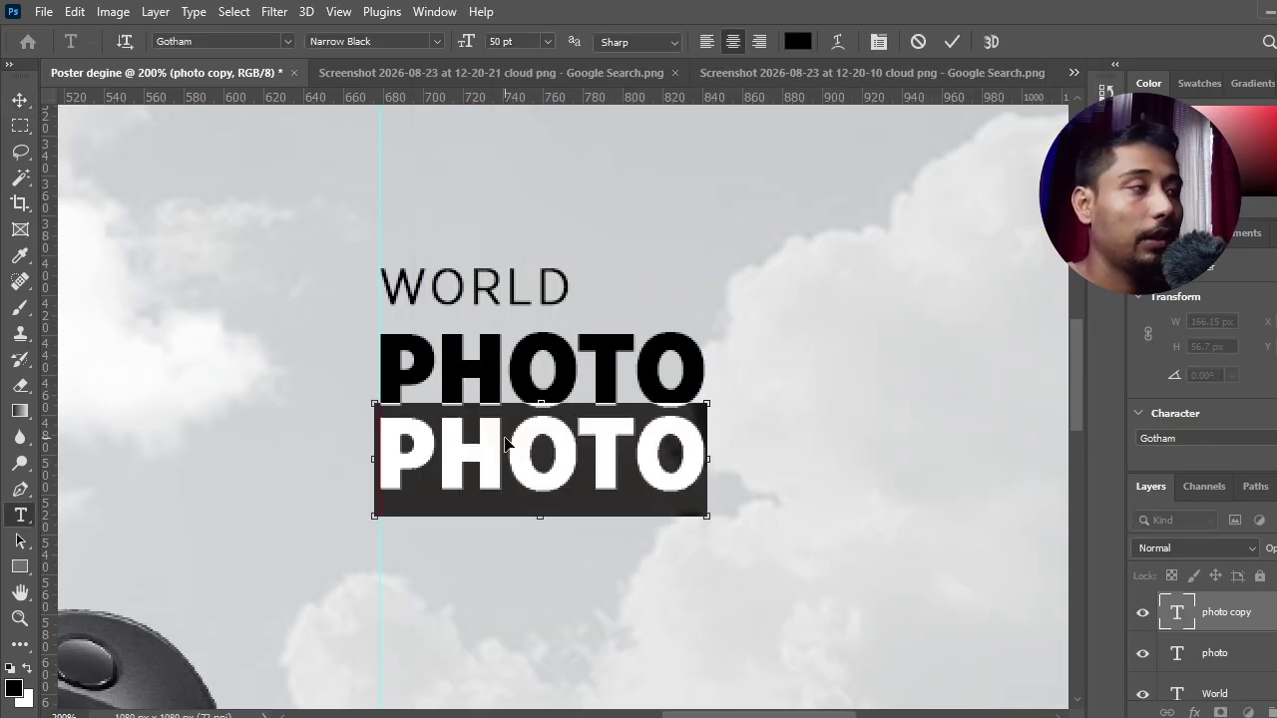
text(GRAPHY)
click(24, 101)
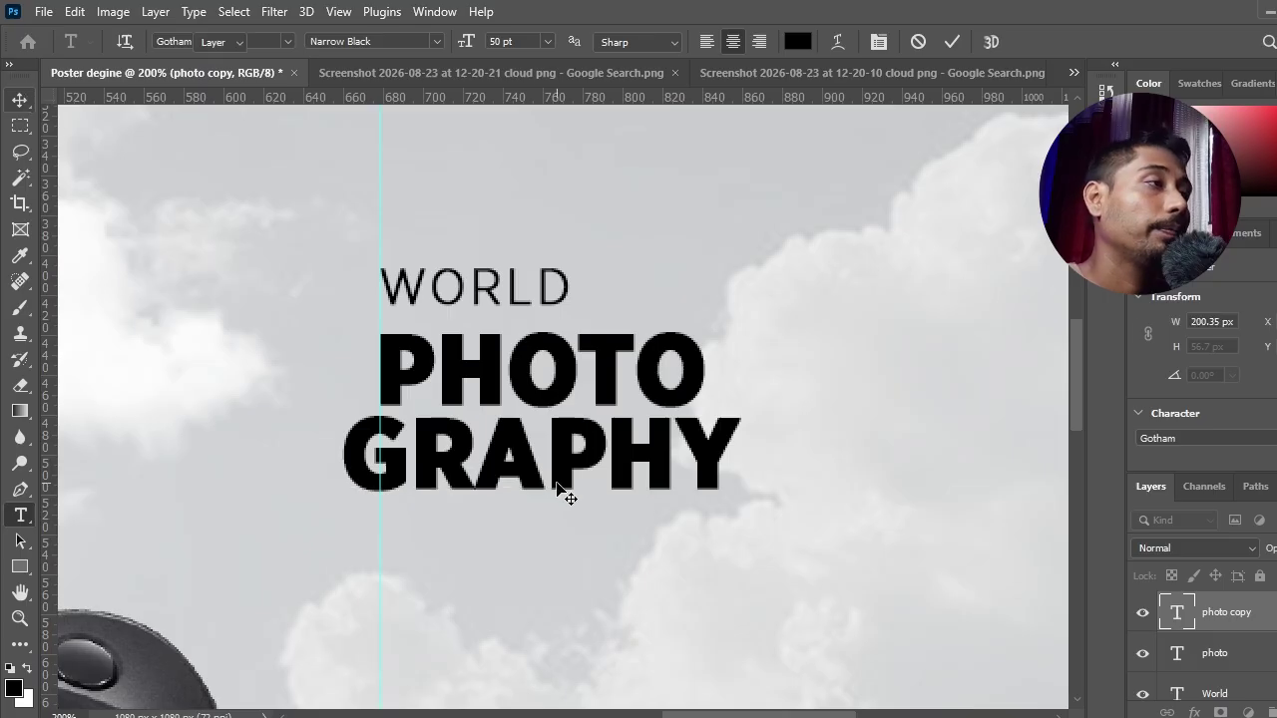
Align the left edge of "GRAPHY" to the vertical guide, directly under "PHOTO"
drag(433, 459, 462, 450)
key(ctrl+minus)
key(ctrl+minus)
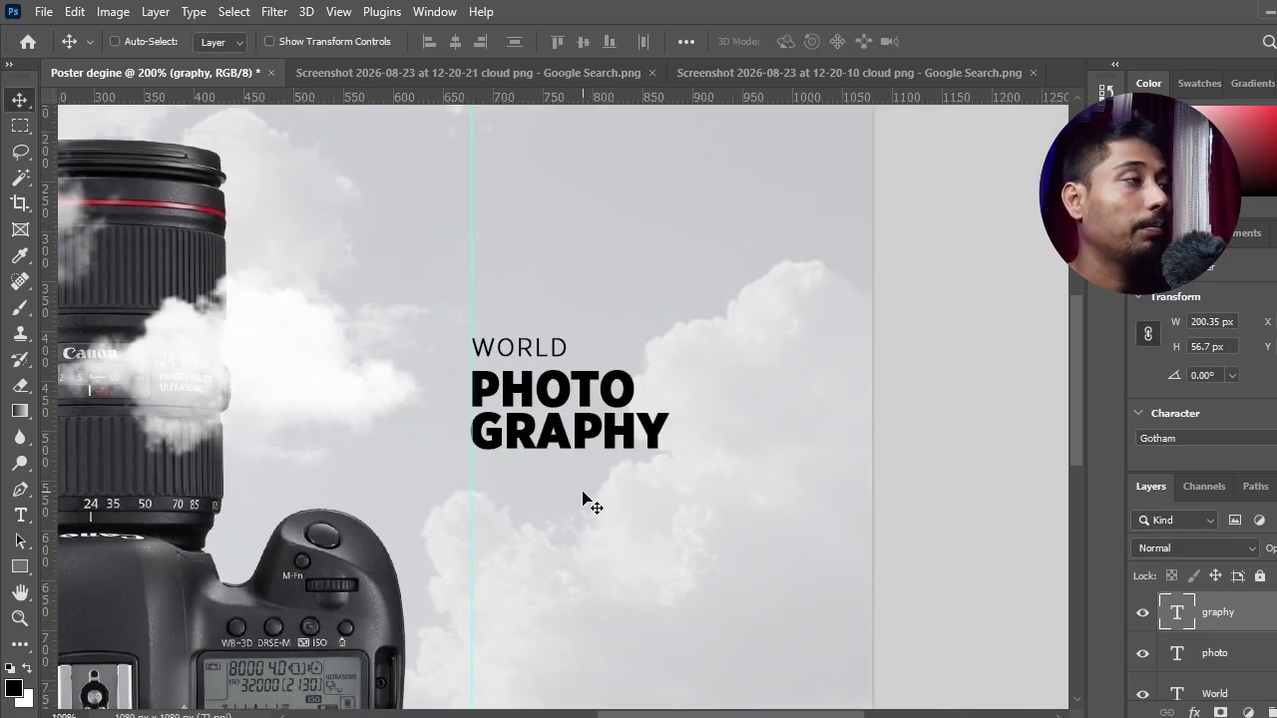
key(ctrl+plus)
key(ctrl+plus)
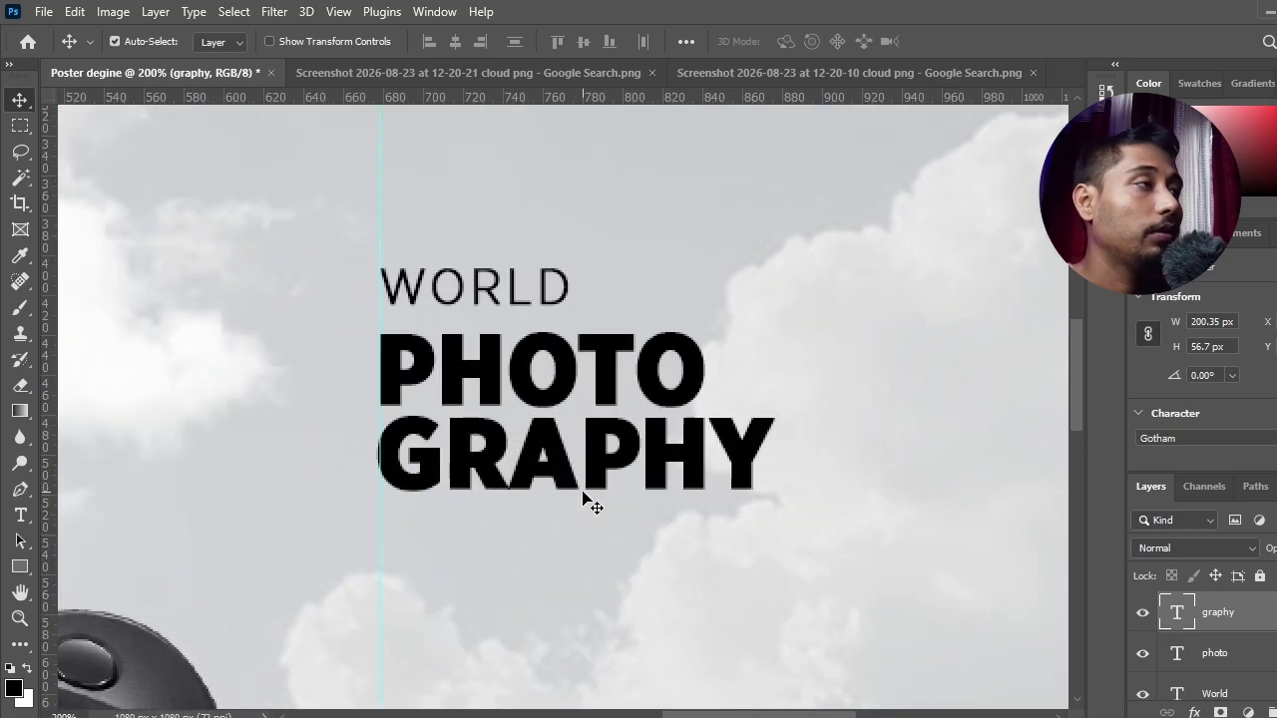
Nudge "GRAPHY" slightly closer to "PHOTO" and duplicate it directly below with the same tight spacing
drag(629, 646, 622, 551)
key(Up)
key(Up)
drag(548, 362, 555, 451)
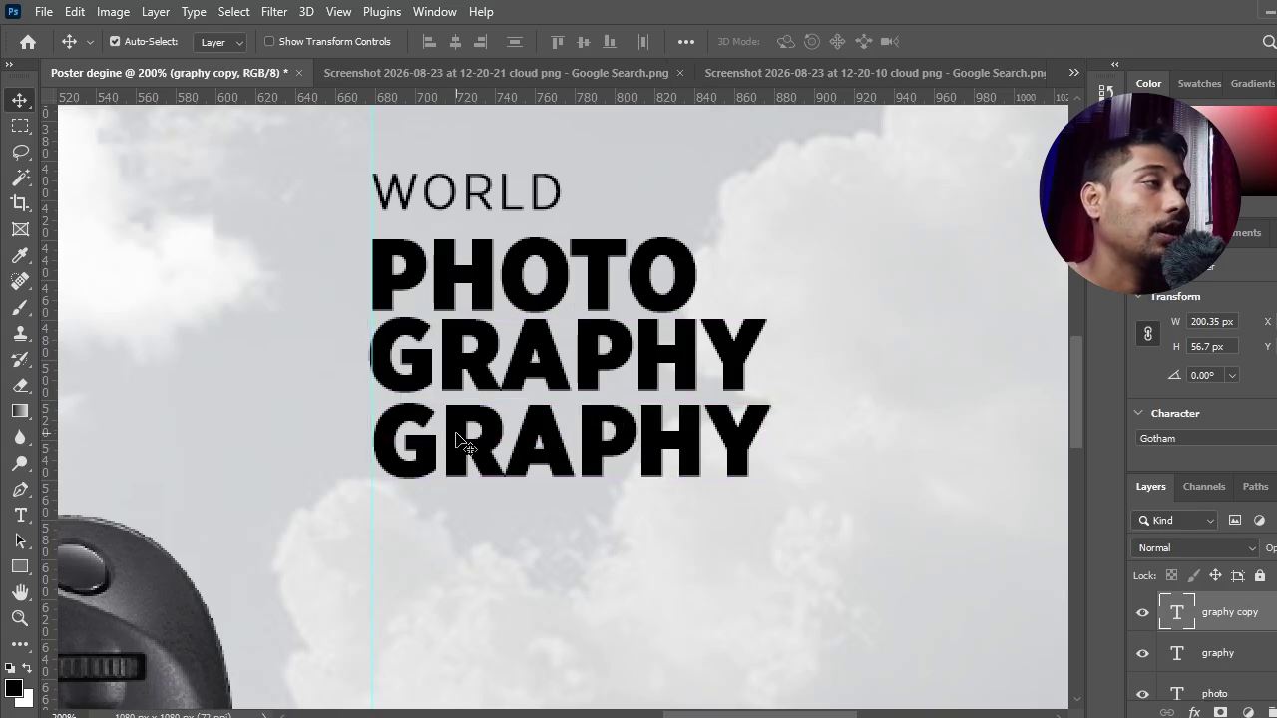
drag(461, 442, 461, 436)
Replace the lower "GRAPHY" copy with "DAY" and align its left edge to the vertical guide
click(19, 518)
click(434, 450)
key(ctrl+a)
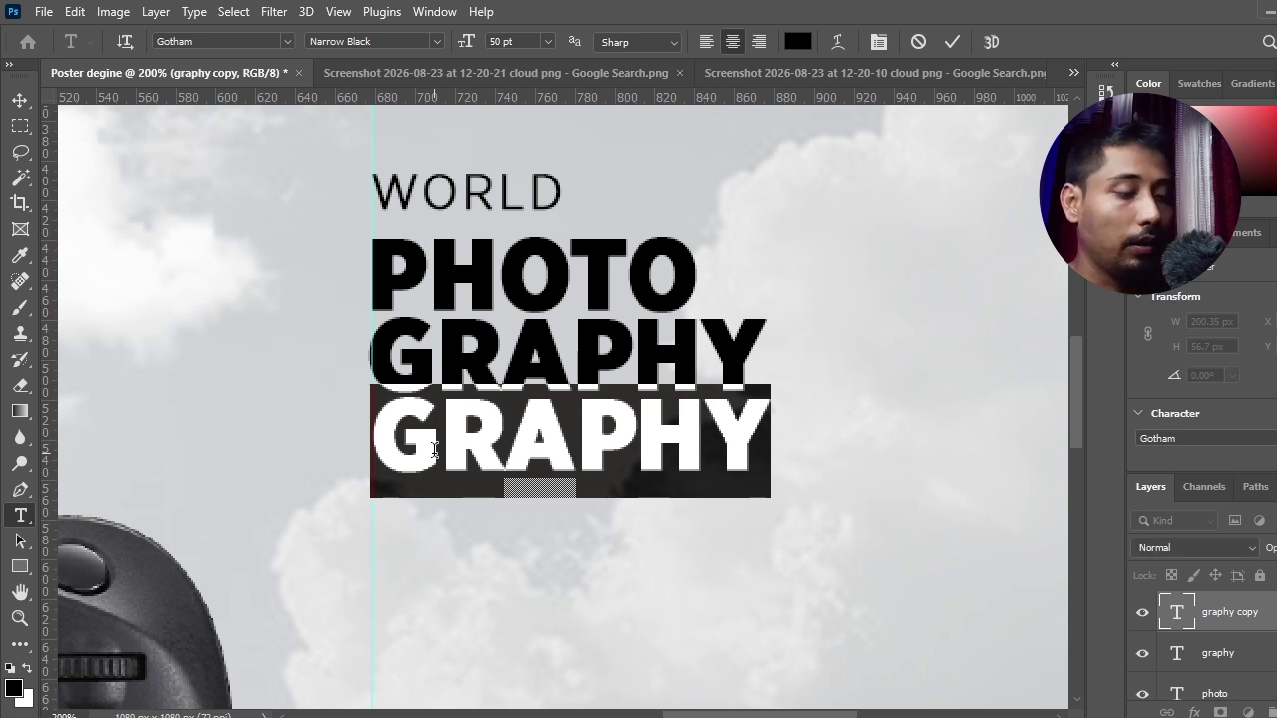
text(day)
click(19, 100)
drag(530, 436, 423, 427)
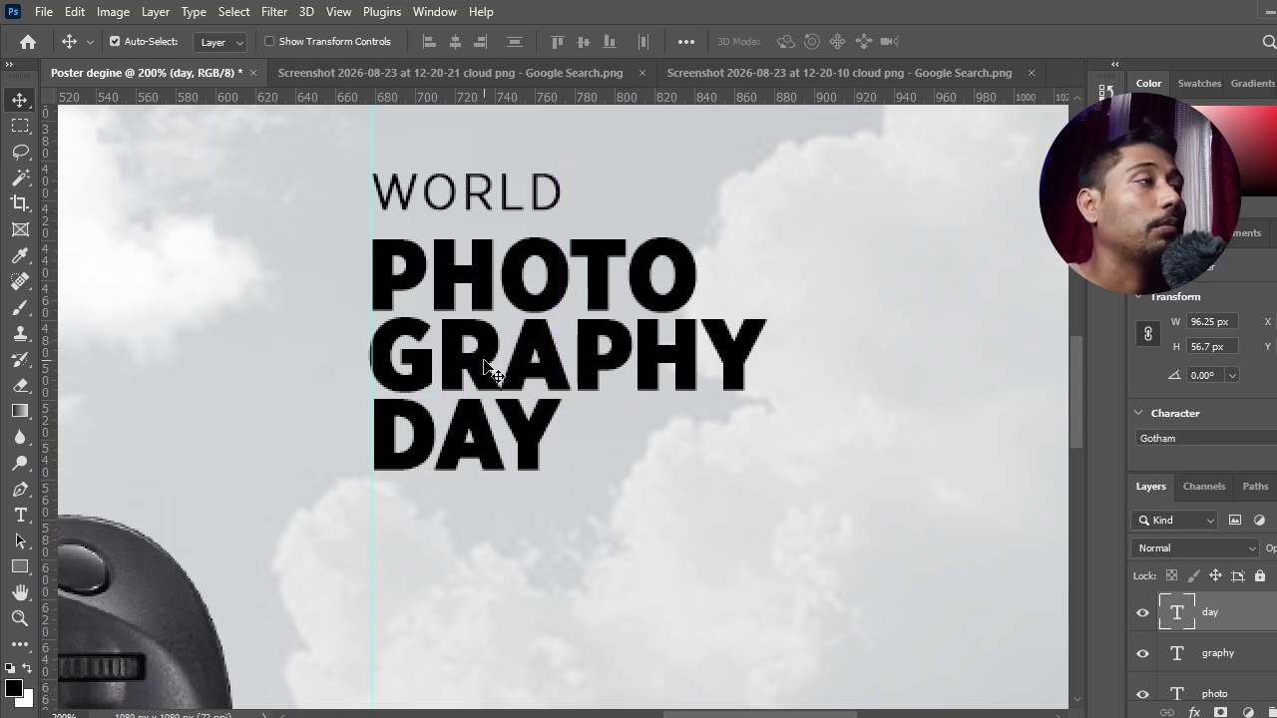
Scale the "WORLD" line down to about 62 px wide and place it just above "PHOTO" along the vertical guide
drag(610, 456, 603, 477)
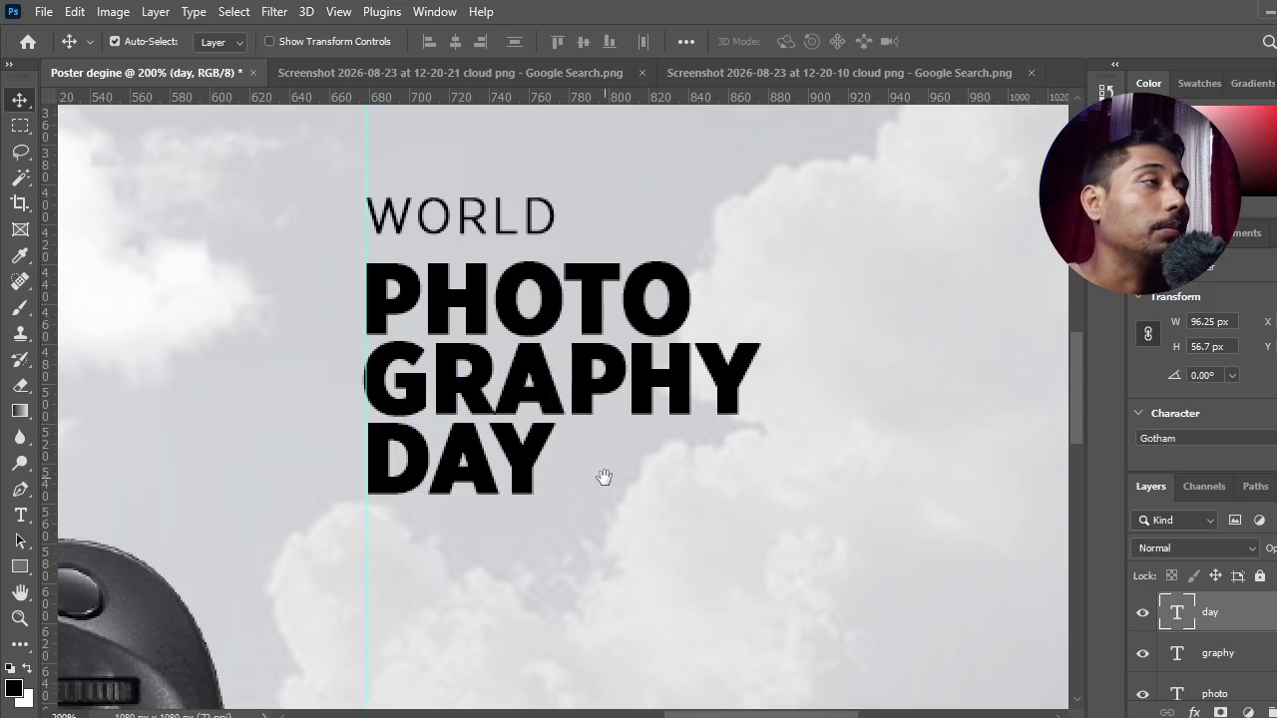
click(504, 227)
key(ctrl+t)
drag(561, 221, 430, 228)
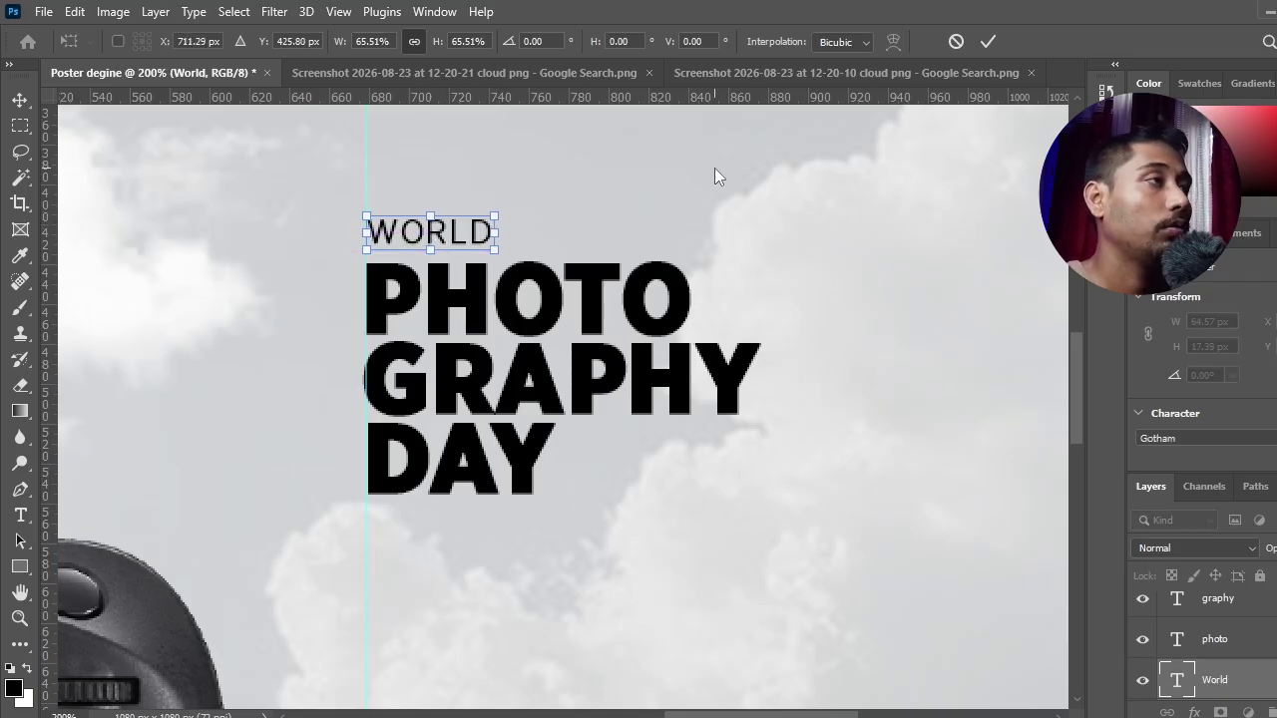
key(ctrl+plus)
key(ctrl+plus)
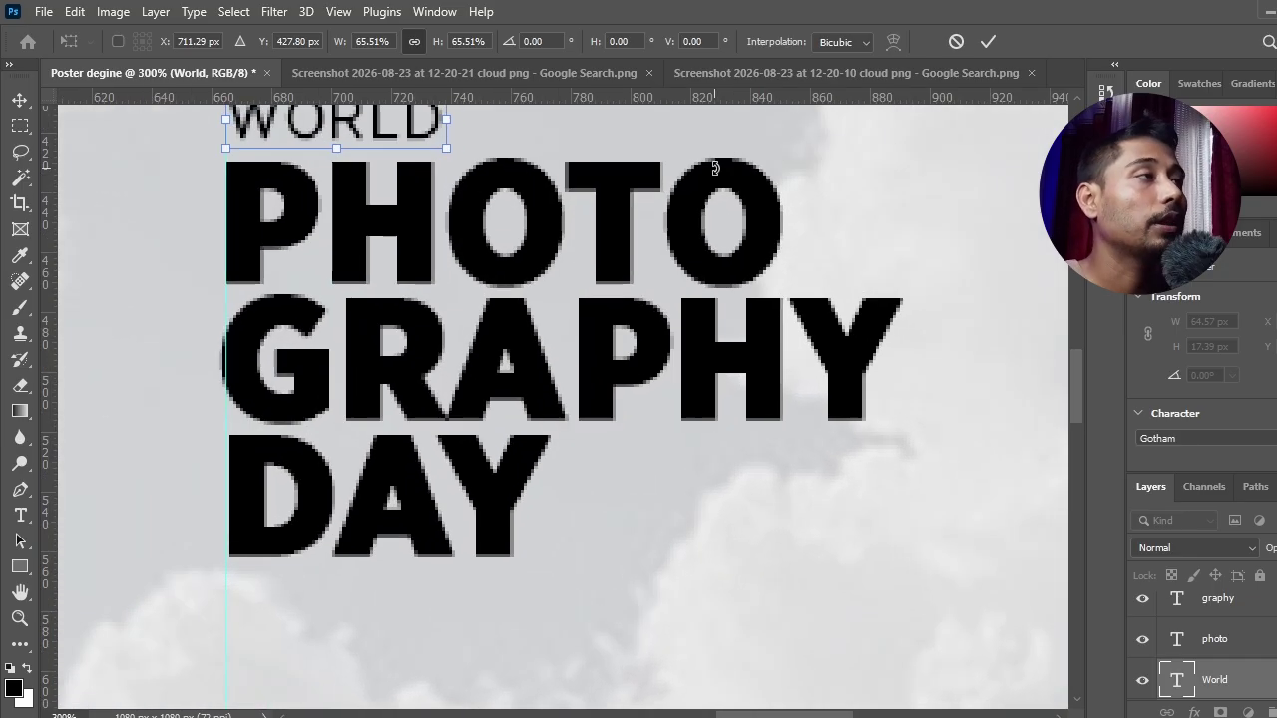
drag(549, 251, 663, 636)
drag(539, 459, 527, 455)
click(988, 41)
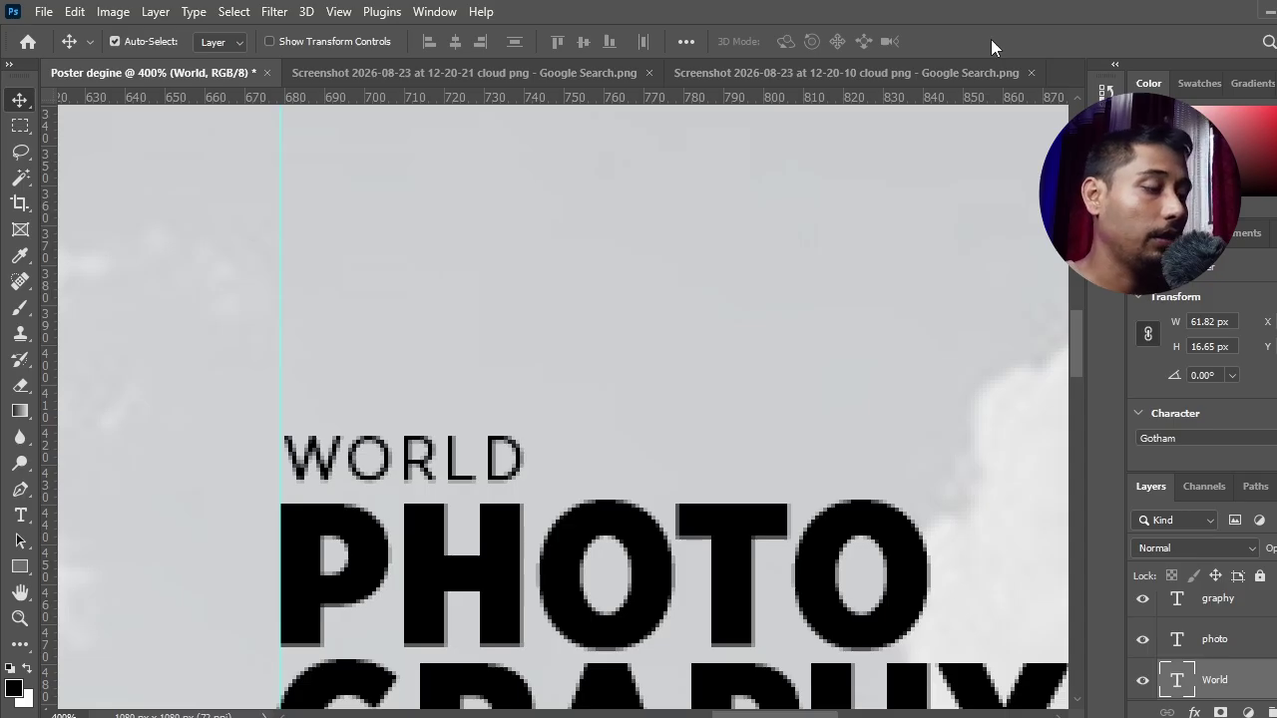
Duplicate the "WORLD" line to the lower right of "DAY" and replace its text with "19"
key(ctrl+minus)
key(ctrl+minus)
key(ctrl+minus)
drag(807, 462, 816, 307)
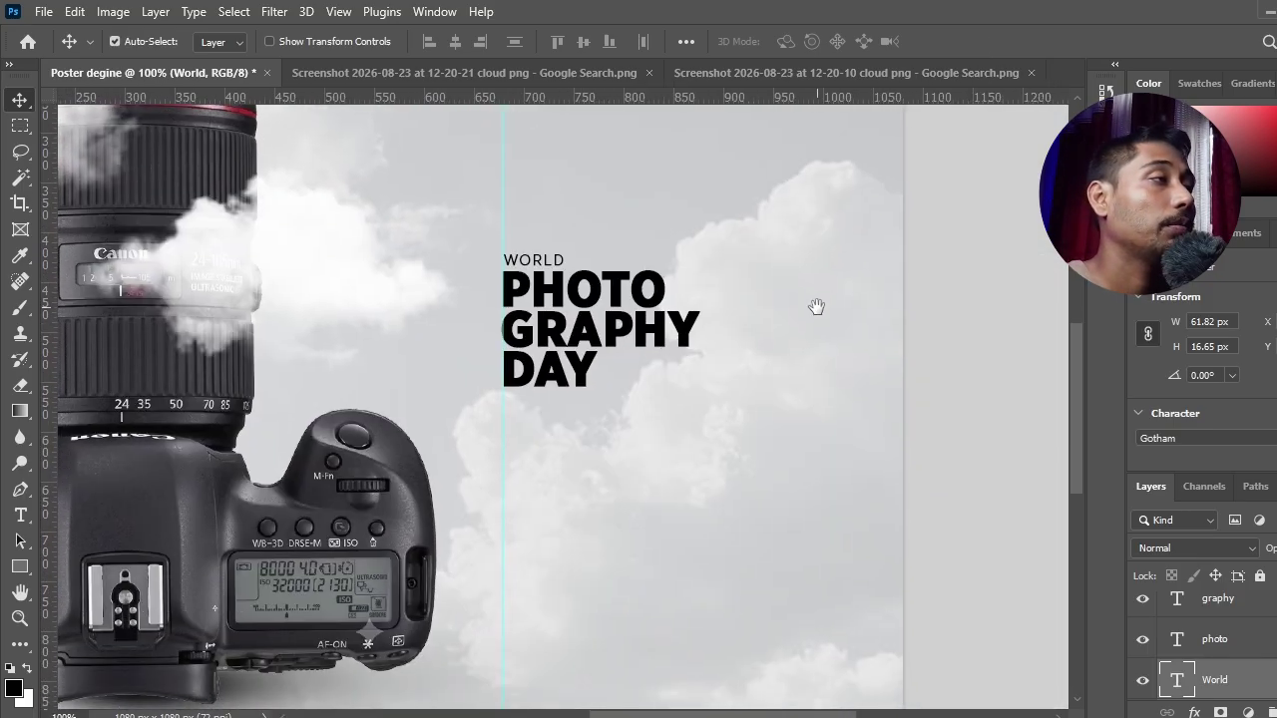
drag(546, 261, 613, 440)
key(ctrl+plus)
click(21, 517)
double_click(607, 404)
click(606, 404)
key(ctrl+a)
text(19)
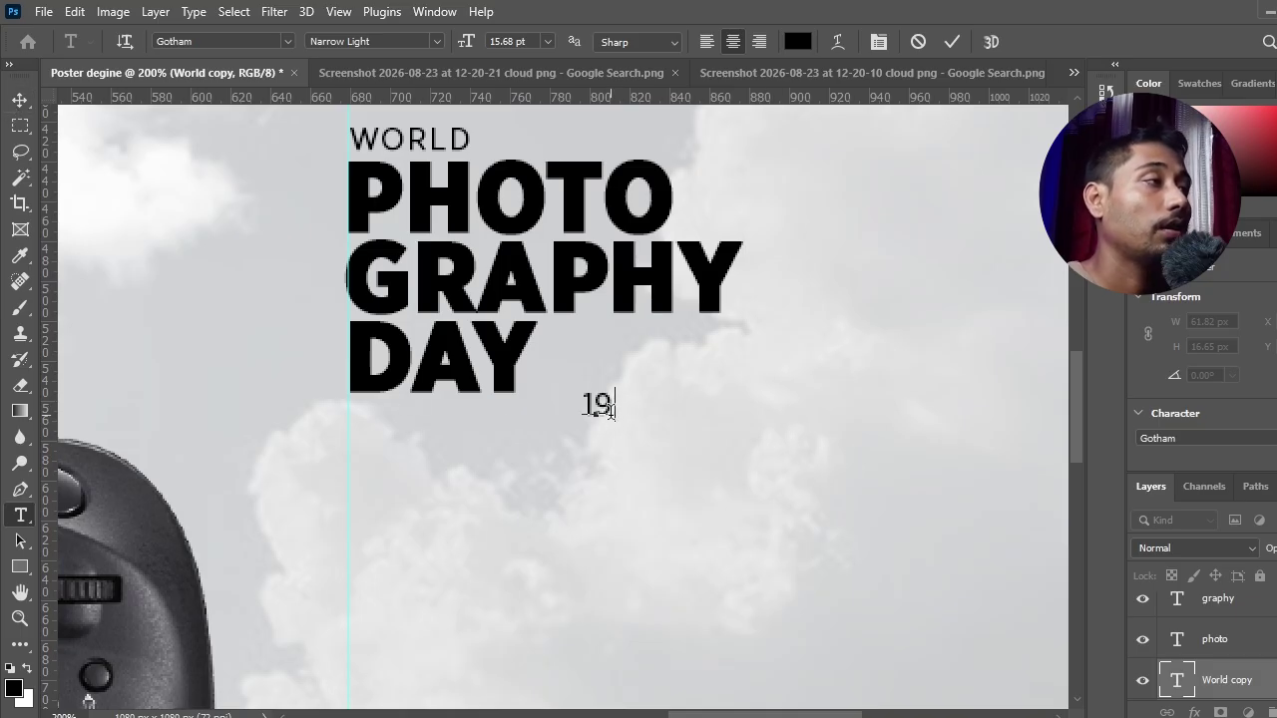
key(ctrl+plus)
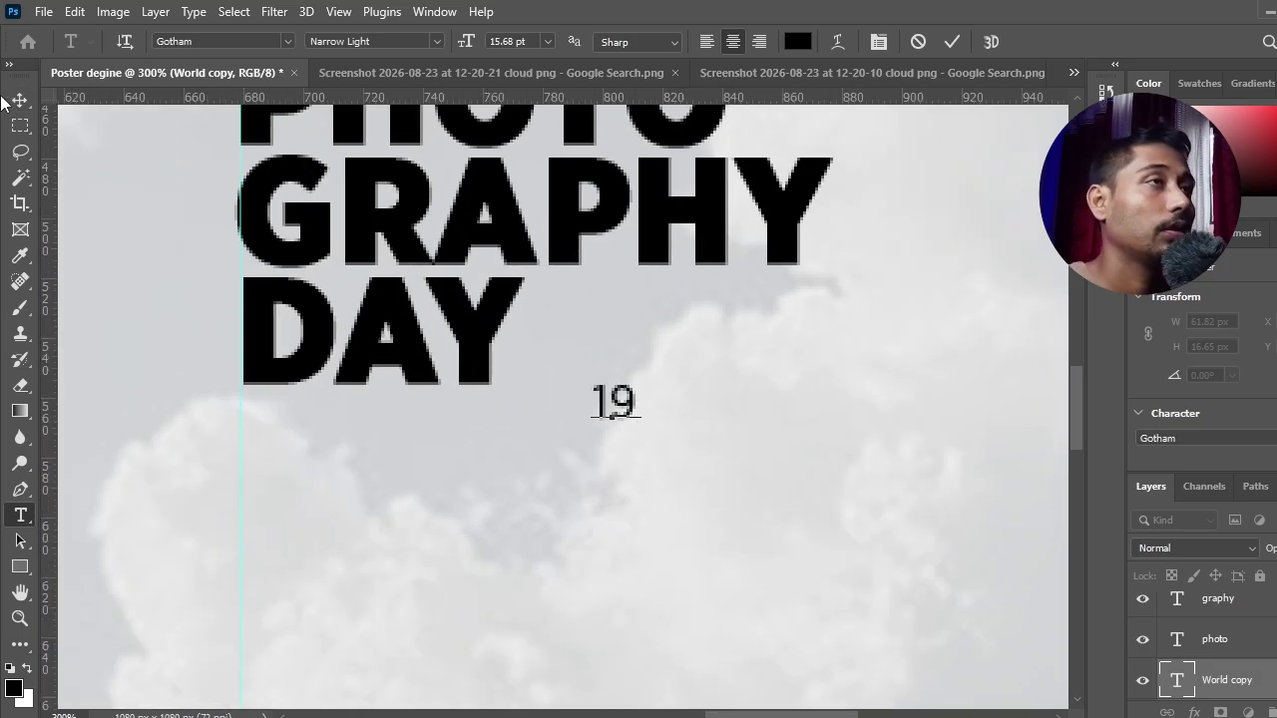
Duplicate the "19" text just below itself and set the upper "19" to 50 pt
key(ctrl+Return)
key(v)
drag(627, 409, 635, 470)
click(20, 516)
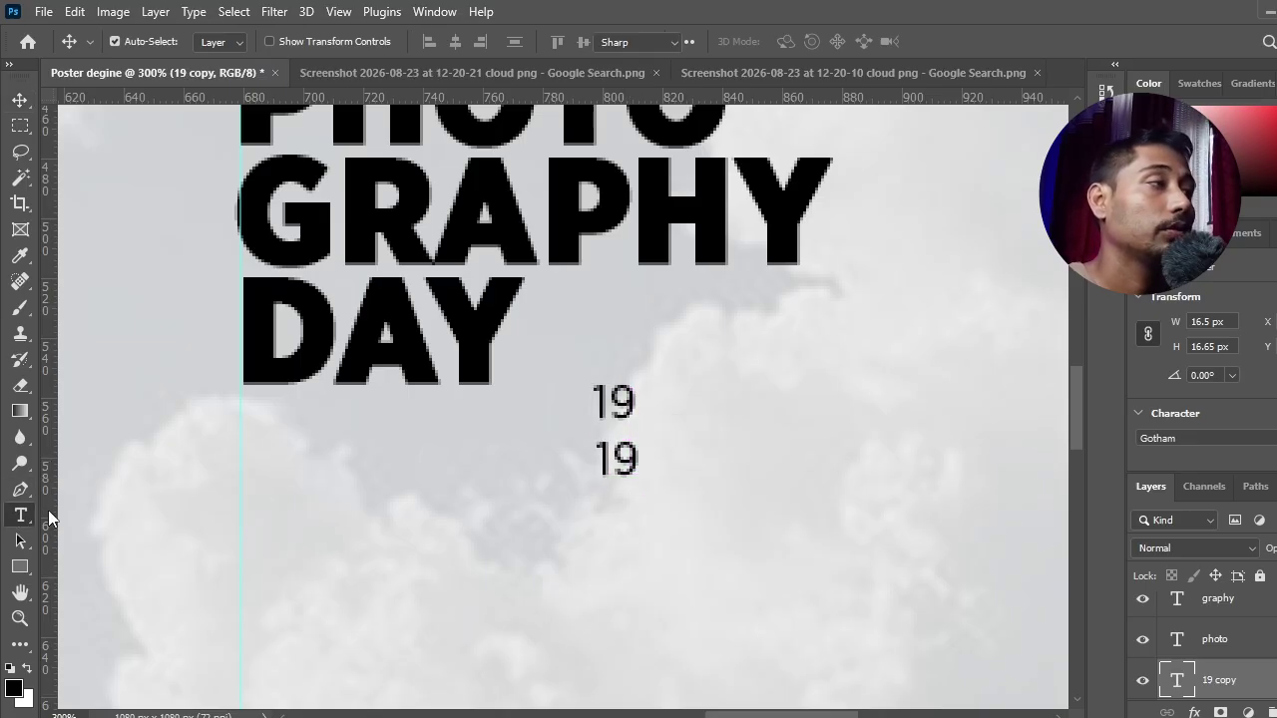
click(611, 403)
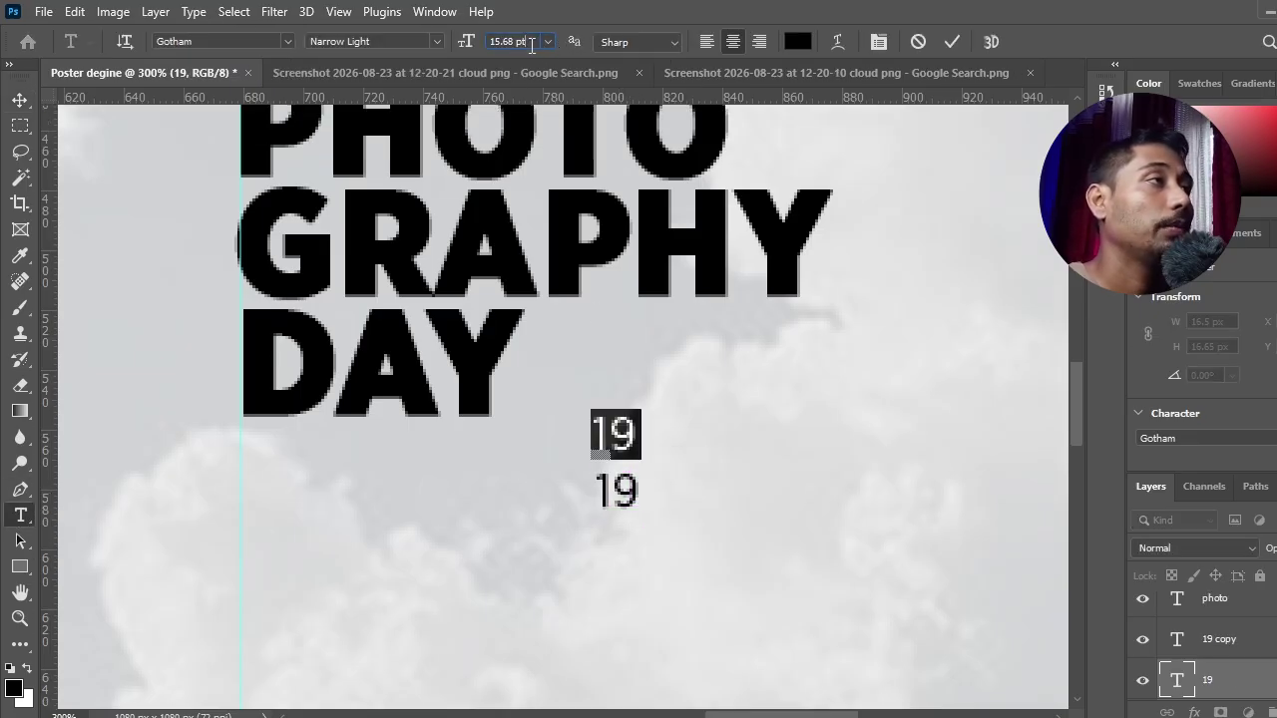
text(0)
key(Return)
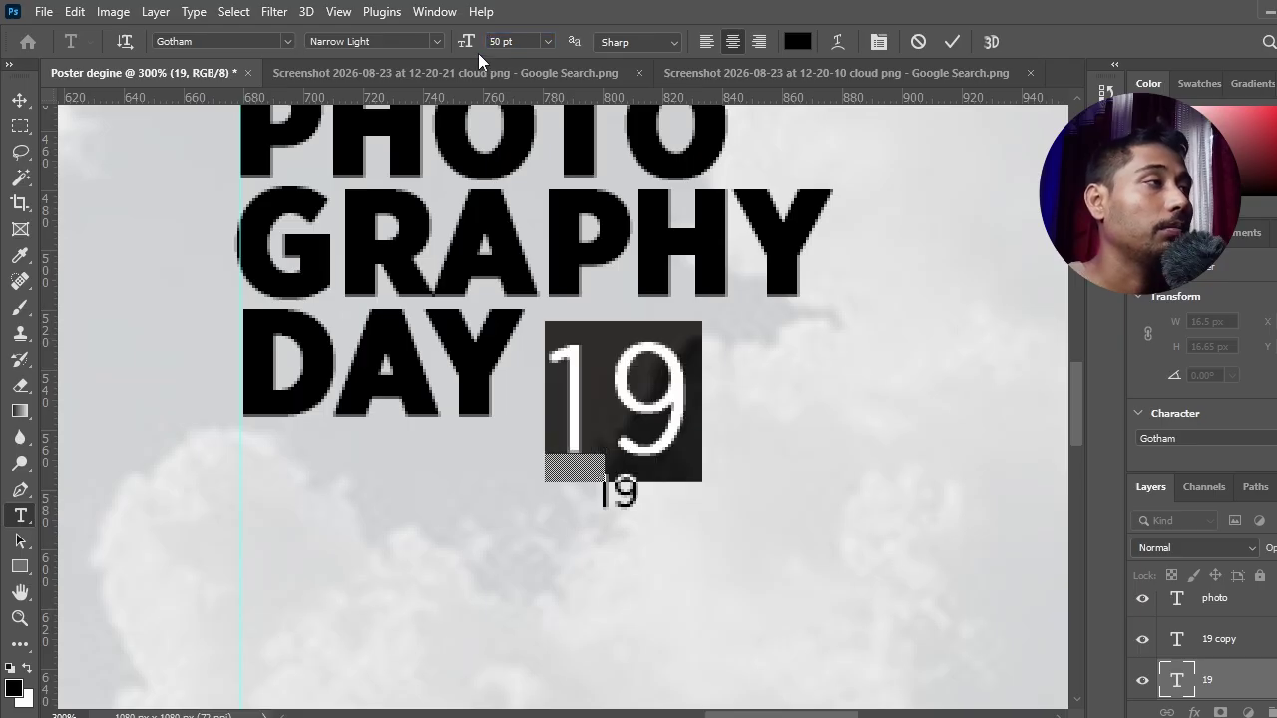
click(61, 182)
Replace the lower "19" copy with "AUG" and set its size to 15 pt
click(20, 516)
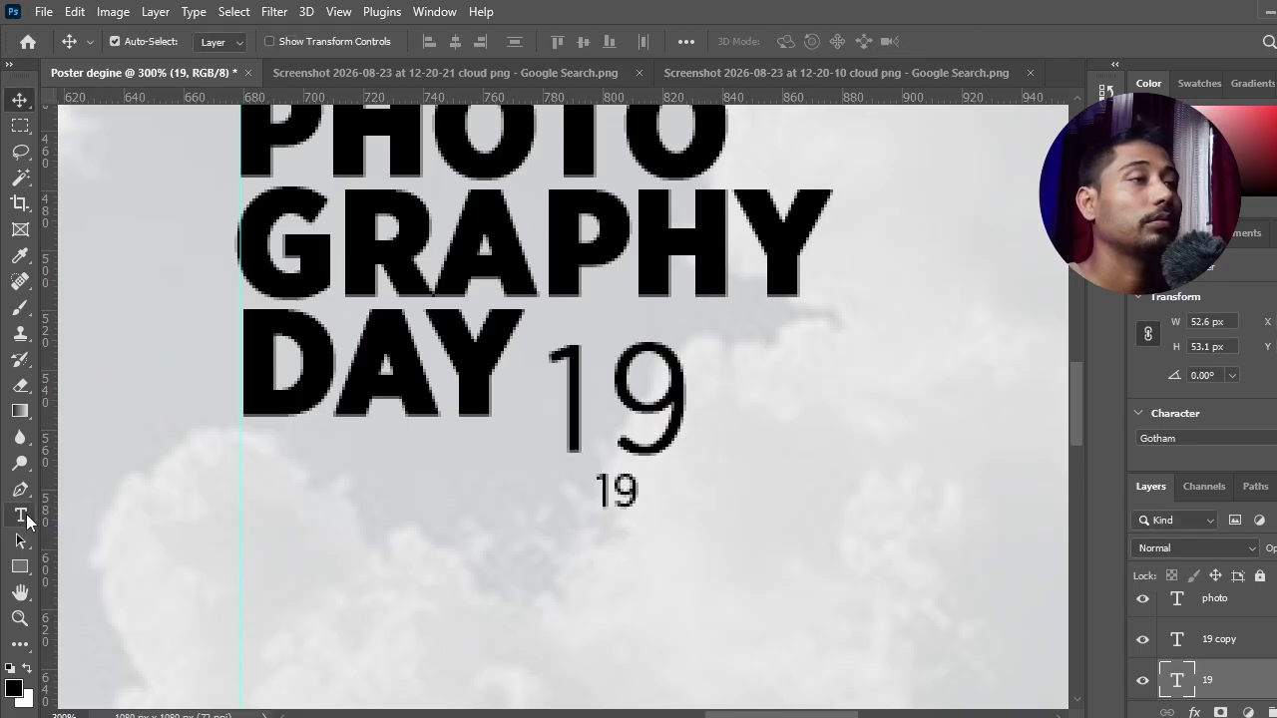
click(620, 496)
key(ctrl+a)
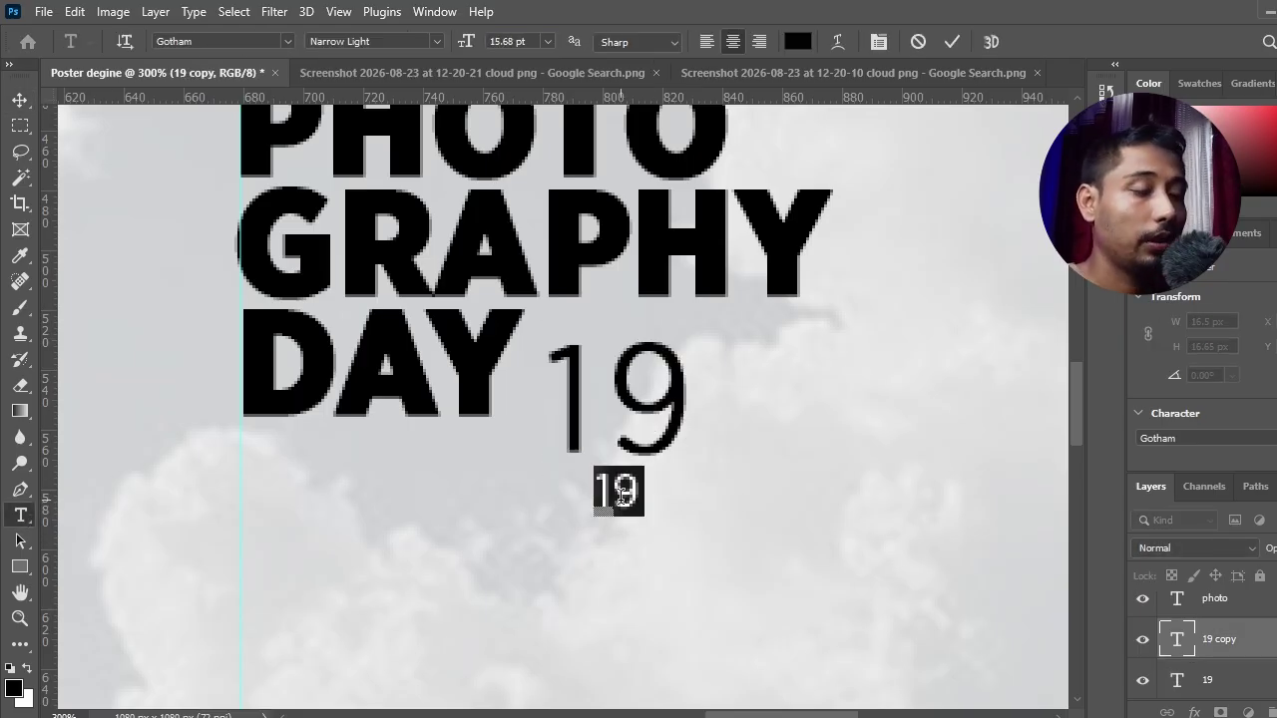
text(50)
key(Return)
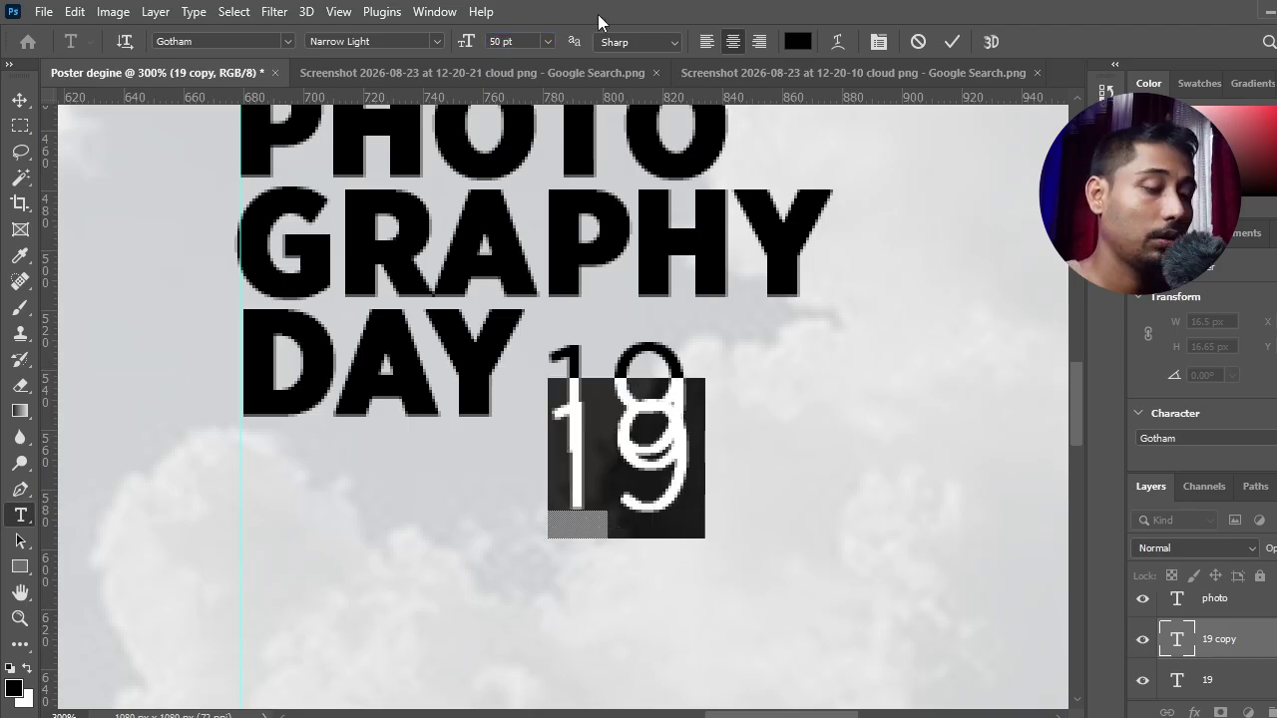
text(AUG)
key(ctrl+a)
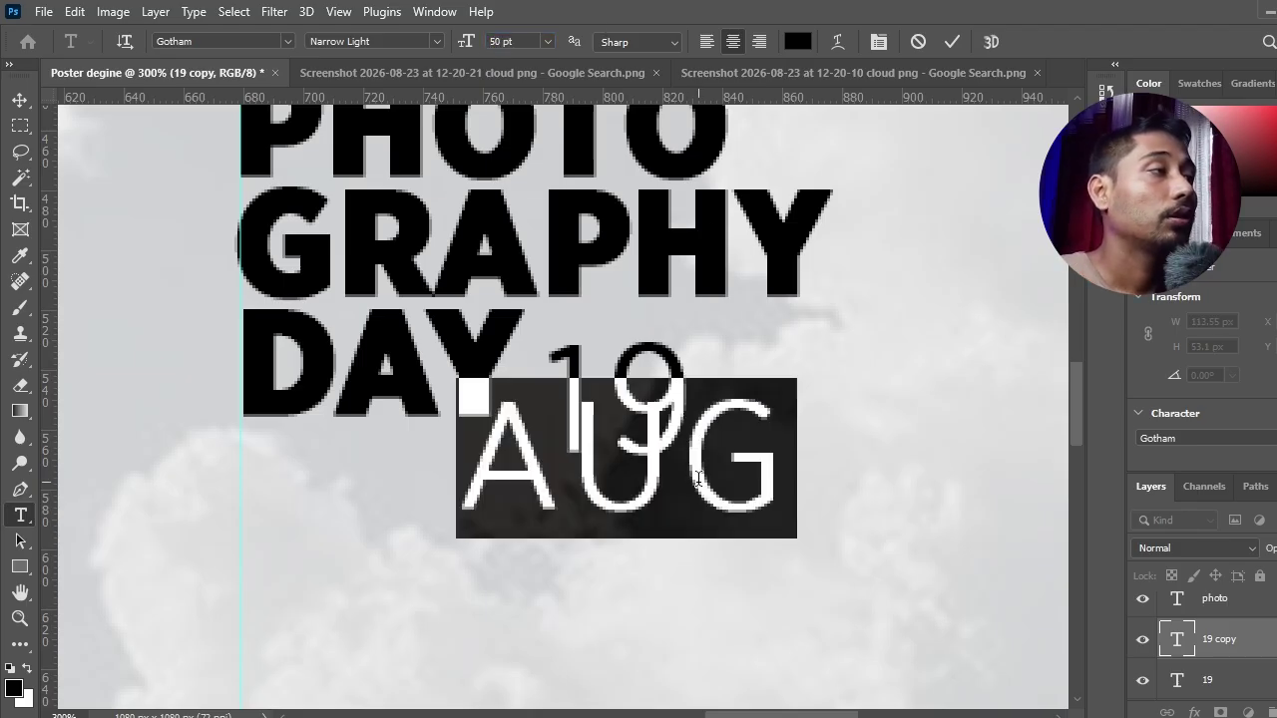
drag(454, 48, 433, 66)
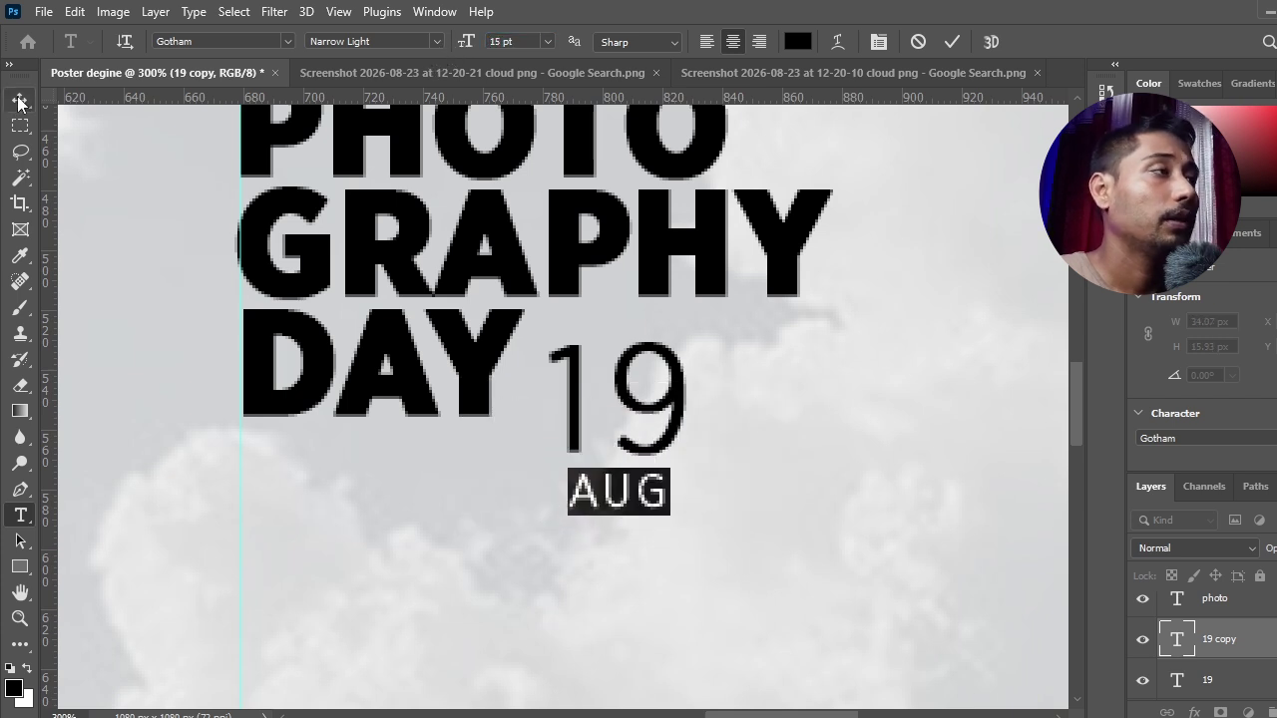
Scale "AUG" to about 135% and center it under "19" so both span the same width
click(19, 99)
drag(622, 507, 692, 495)
key(ctrl+t)
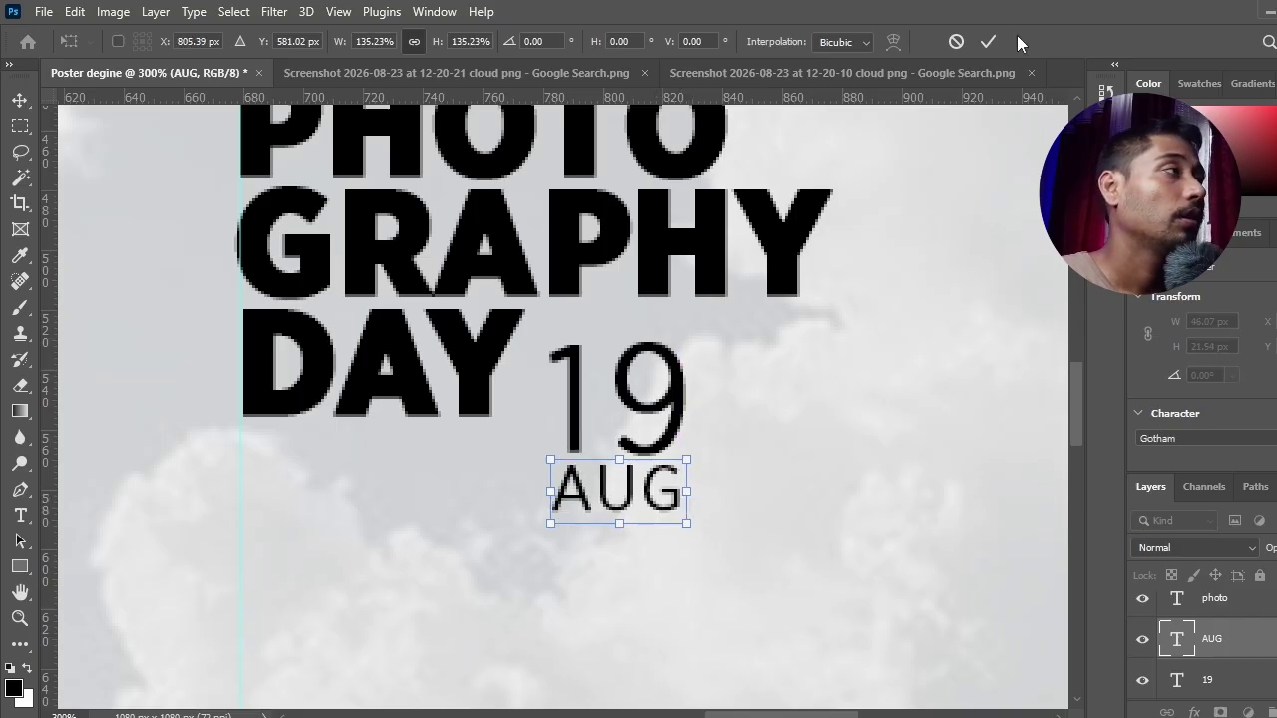
click(988, 40)
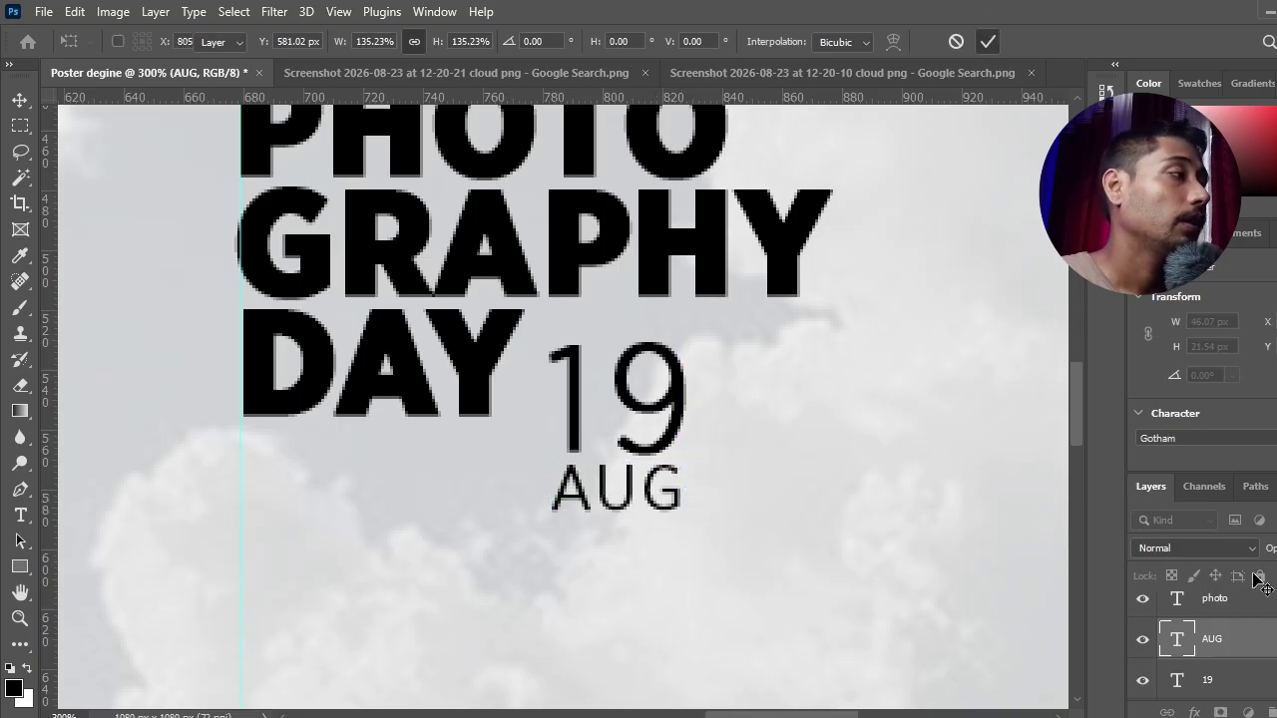
Scale "19" and "AUG" together to about 62% and fit them beside "DAY", matching its height
shift+click(1223, 677)
key(ctrl+t)
drag(627, 513, 628, 463)
drag(630, 389, 599, 363)
drag(579, 427, 578, 413)
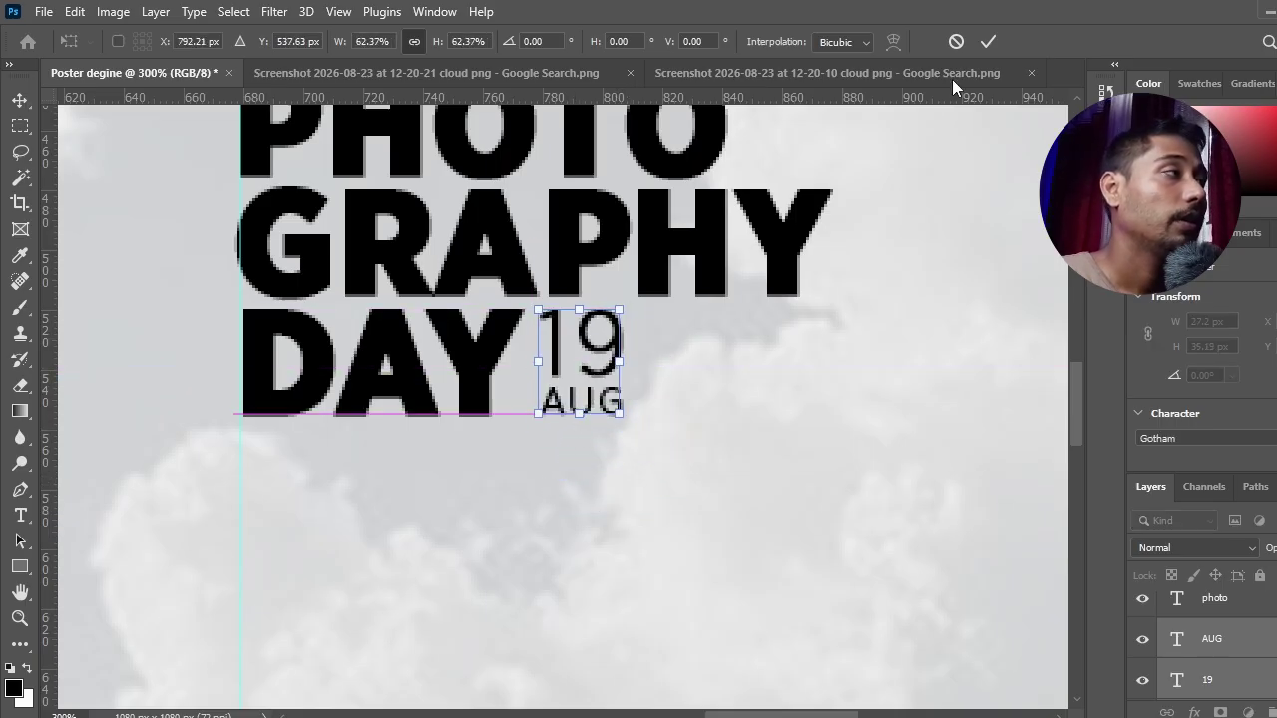
click(987, 41)
key(ctrl+0)
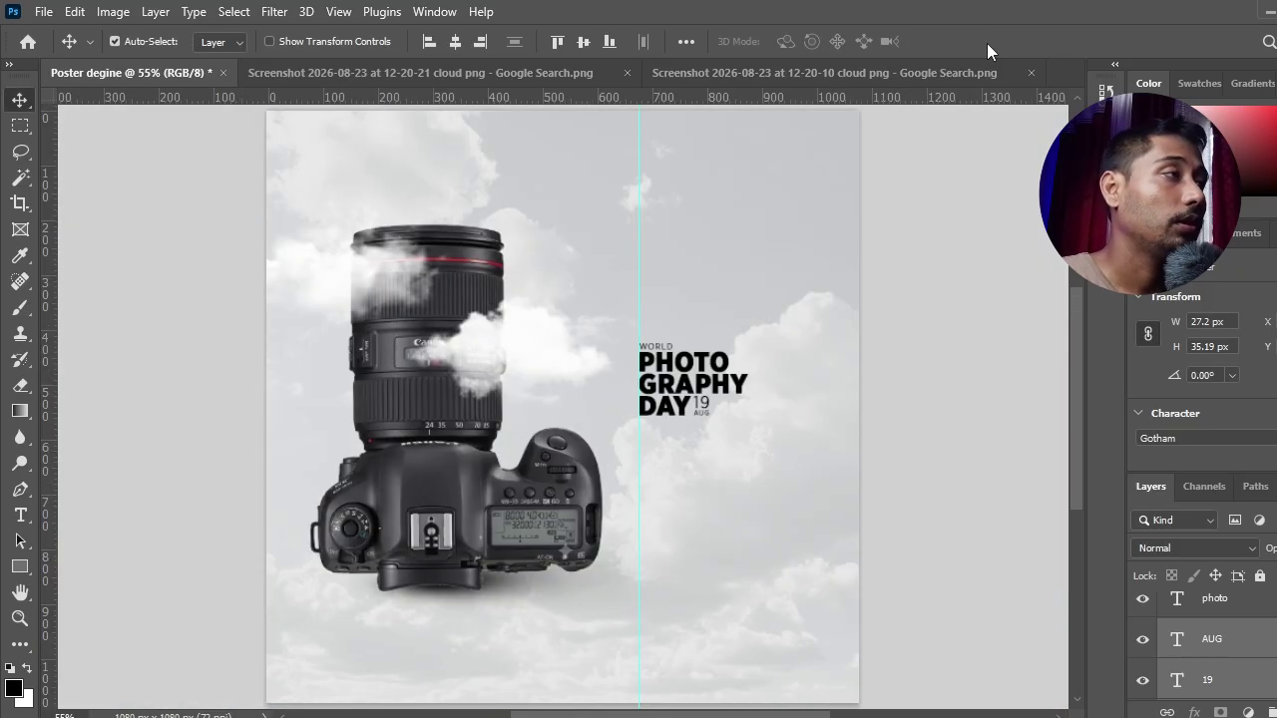
click(932, 407)
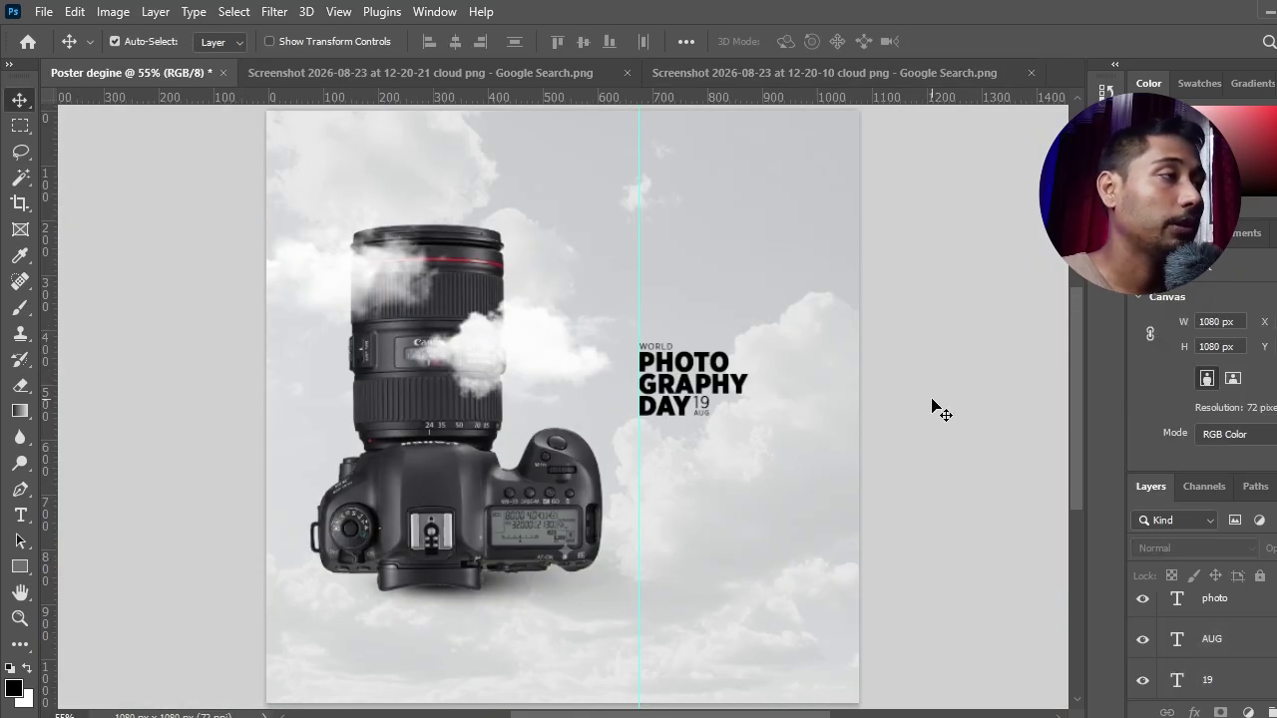
Group all the title text layers: "WORLD", "PHOTO", "GRAPHY", "DAY", "19" and "AUG"
key(ctrl+plus)
key(ctrl+plus)
drag(999, 520, 707, 481)
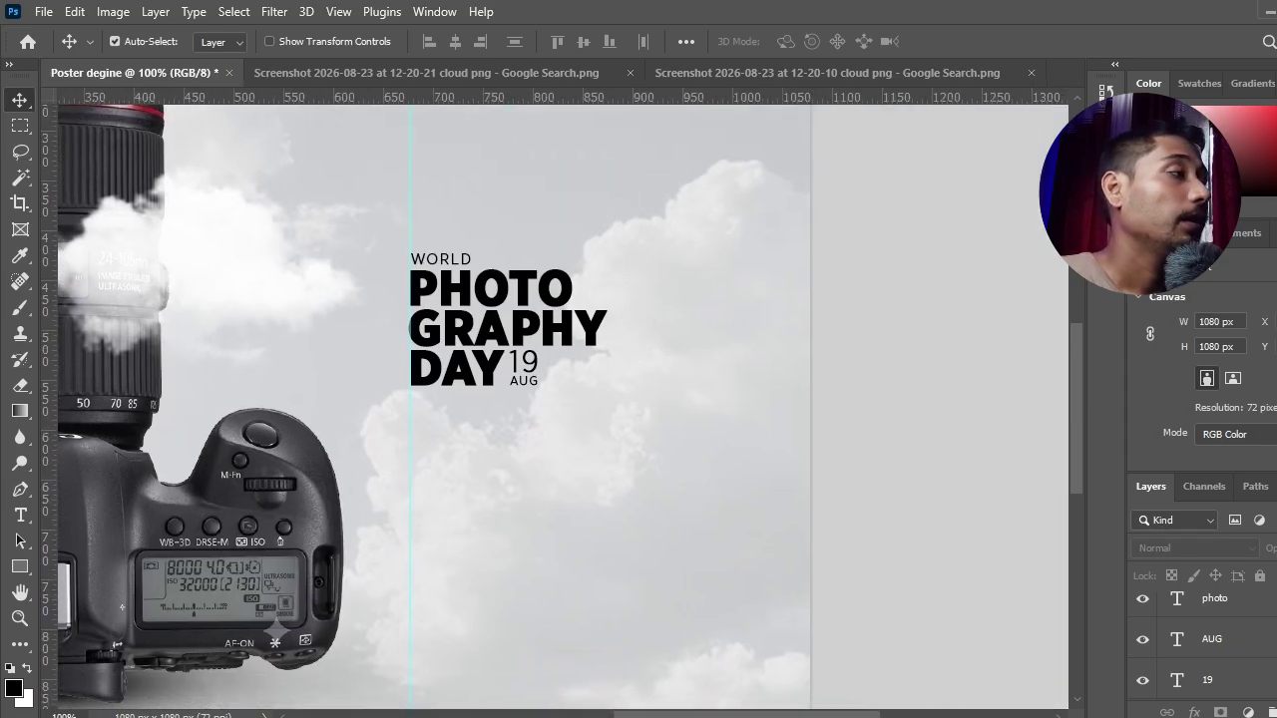
click(1233, 616)
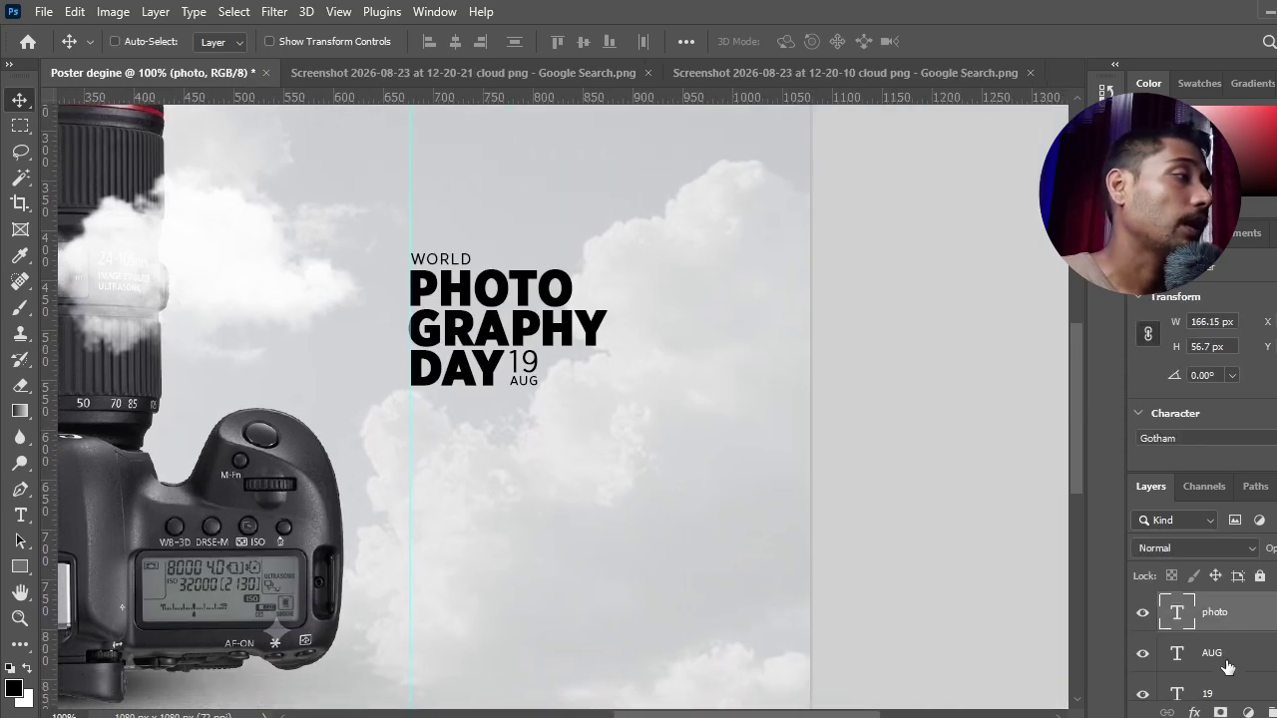
ctrl+click(1227, 659)
ctrl+click(1233, 665)
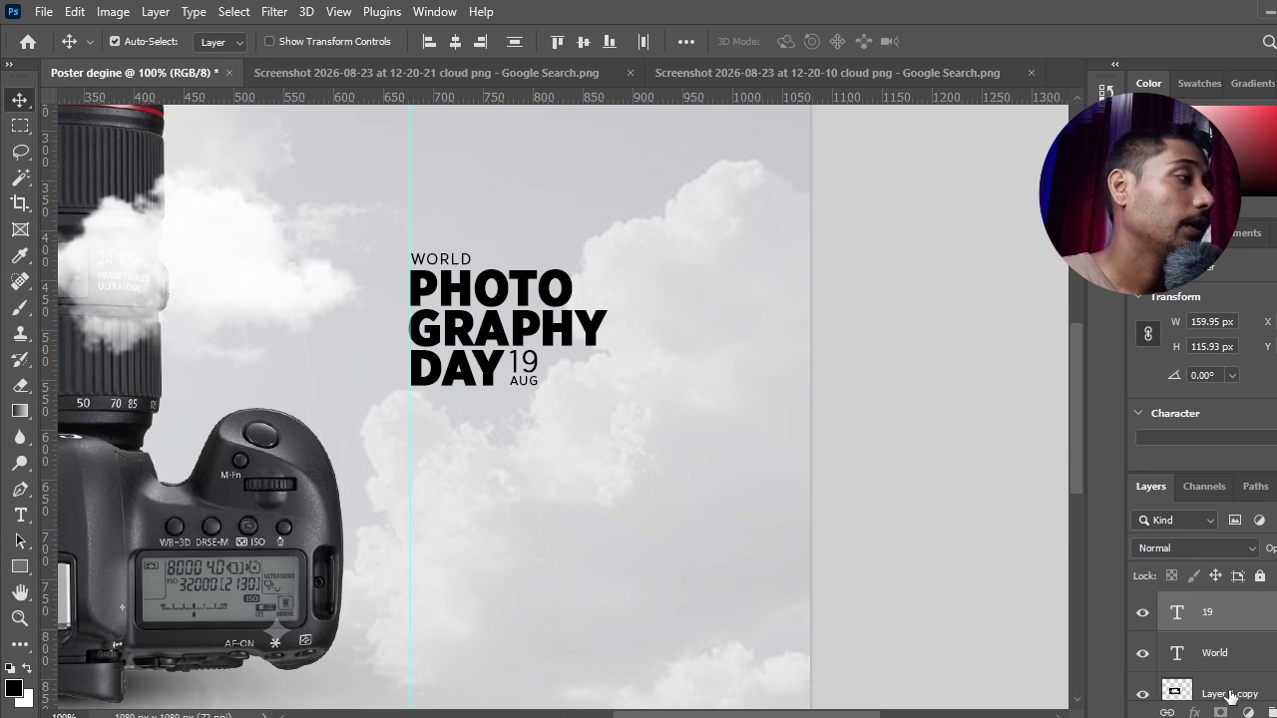
scroll(1237, 652, up, 2)
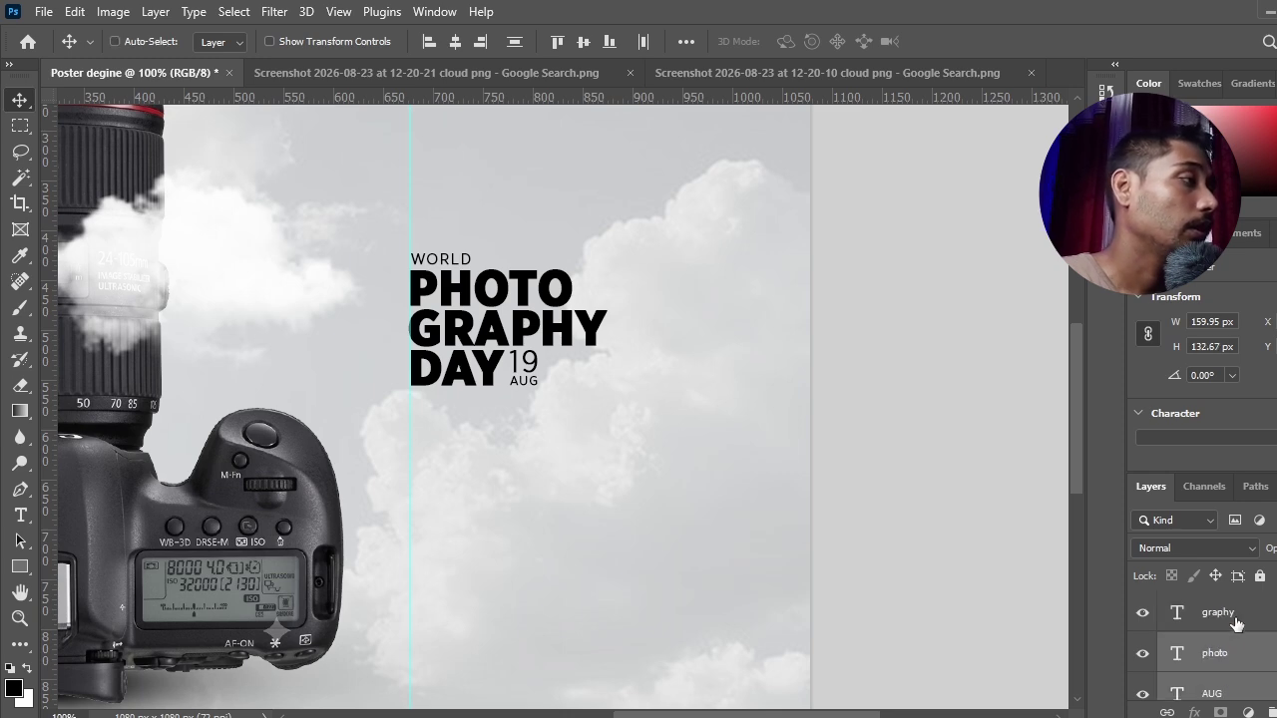
scroll(1235, 638, up, 1)
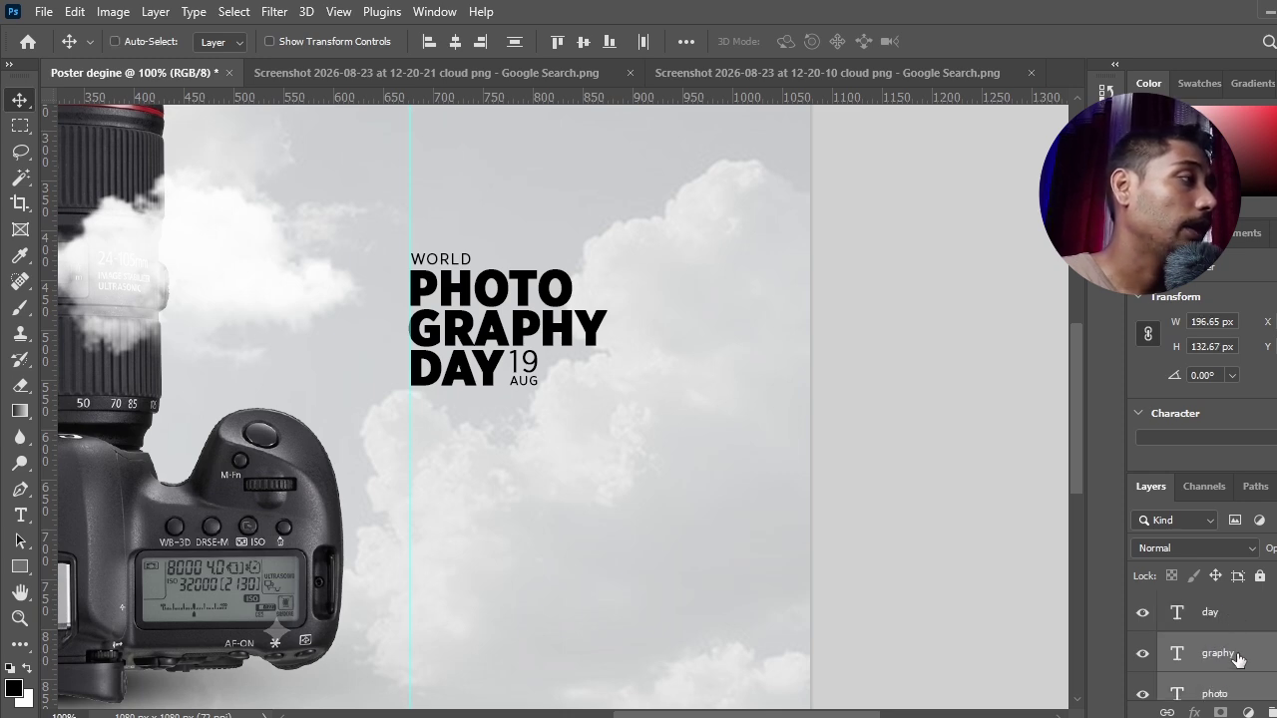
ctrl+click(1235, 620)
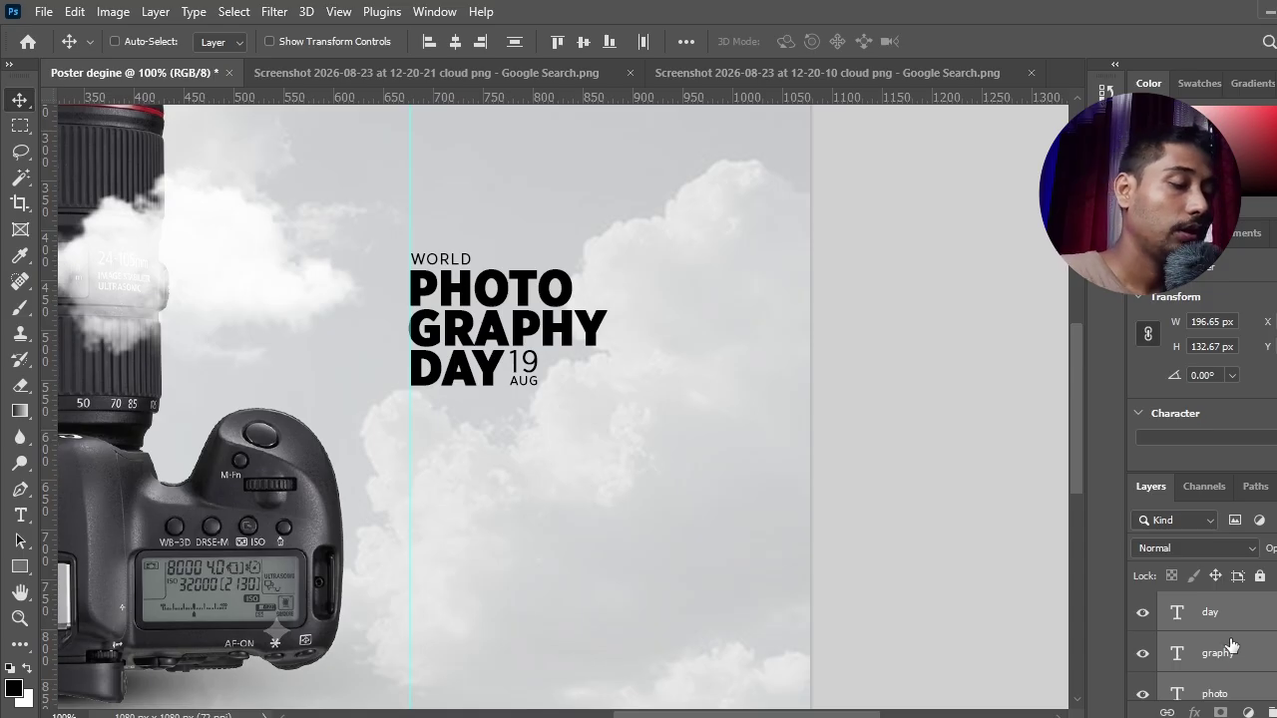
key(ctrl+g)
Scale the title group proportionally to about 136%, keeping its left edge on the vertical guide
key(ctrl+t)
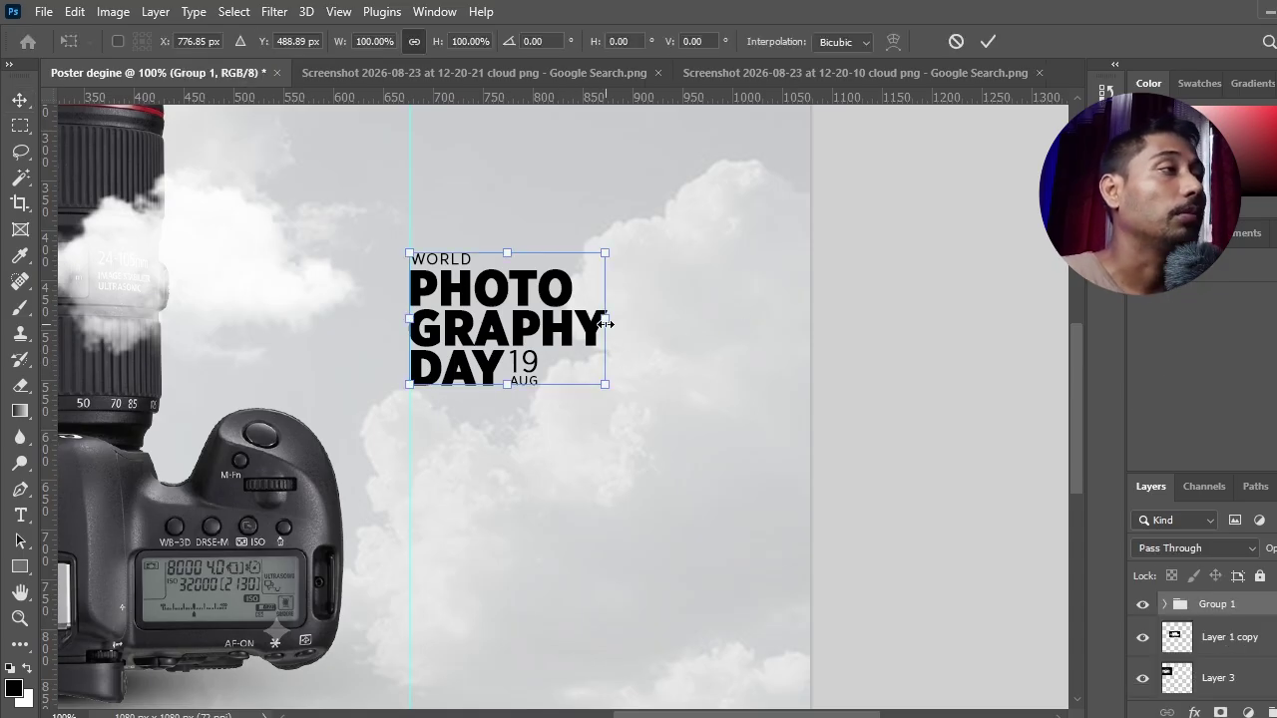
drag(616, 324, 683, 335)
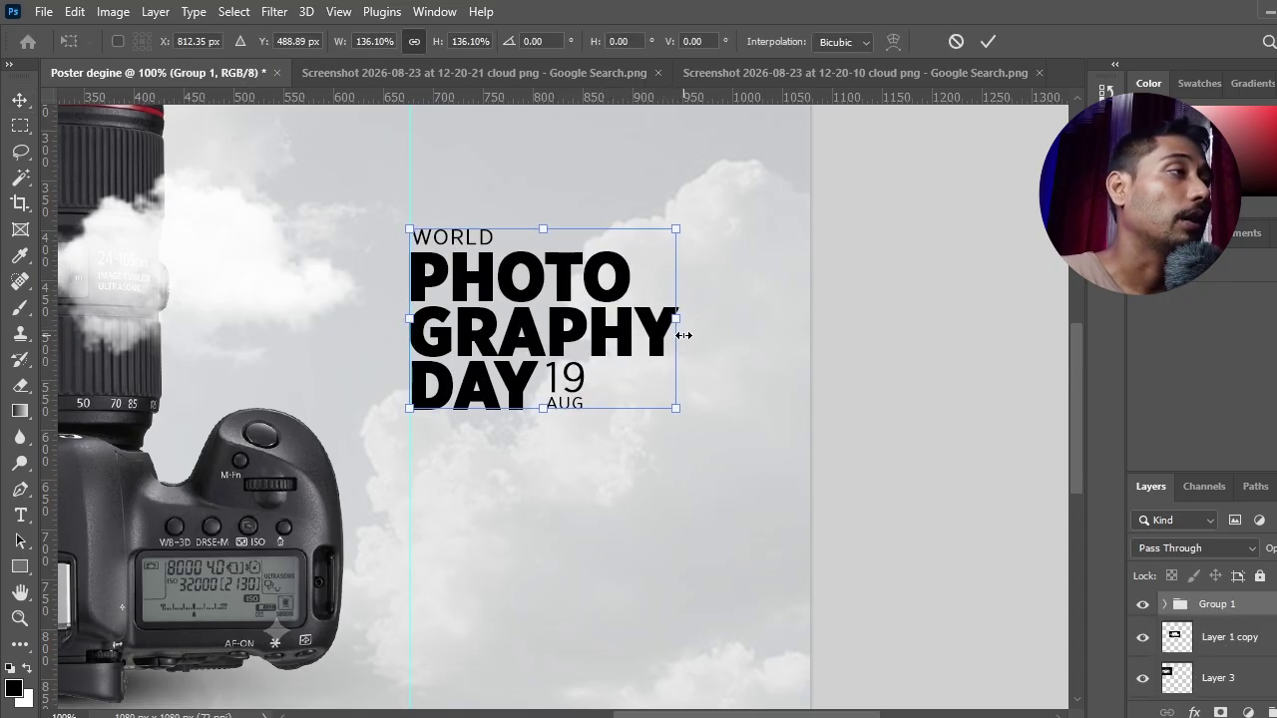
click(988, 41)
key(ctrl+0)
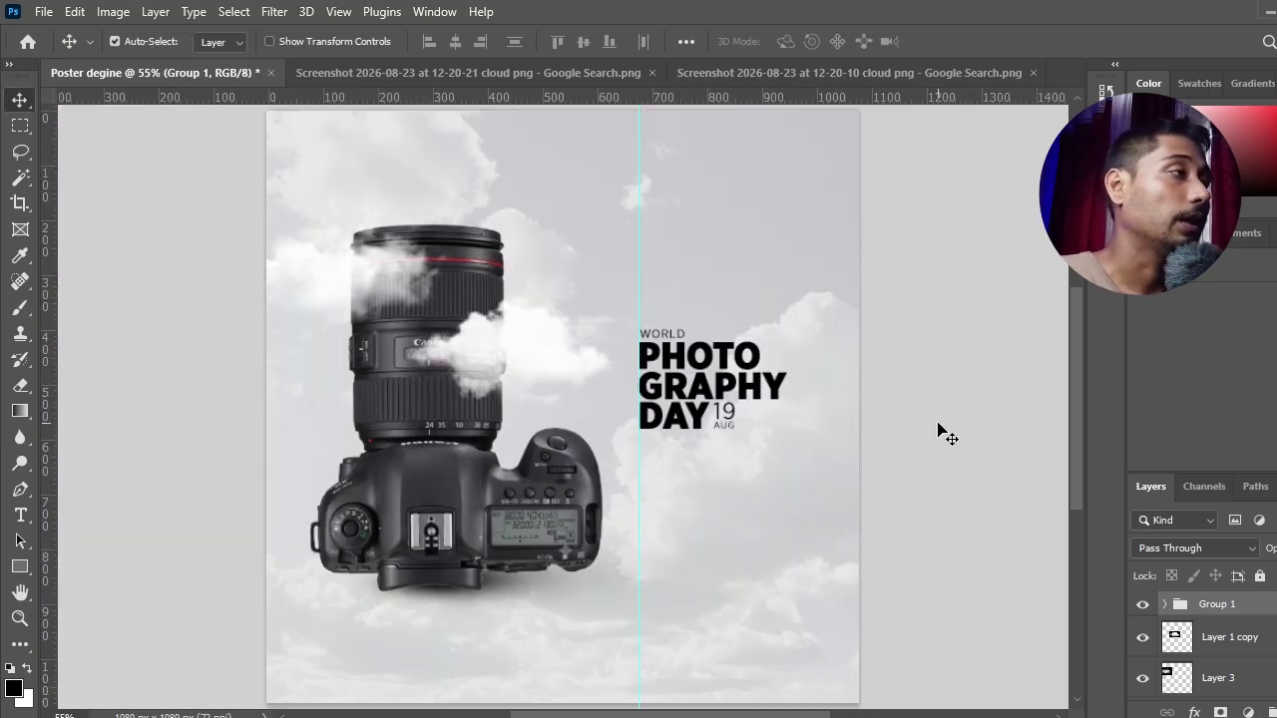
Move the title group up along the vertical guide to about Y 373 px
key(shift+Up)
key(shift+Up)
key(shift+Up)
key(shift+Up)
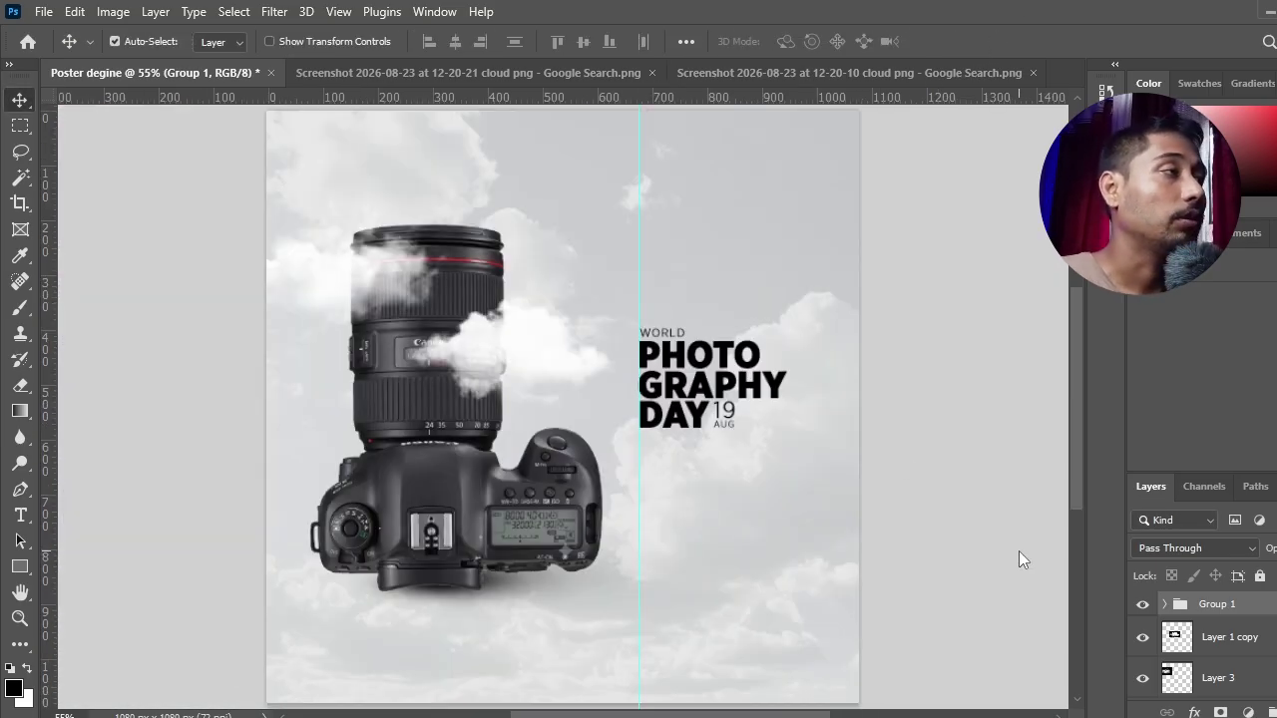
key(ctrl+t)
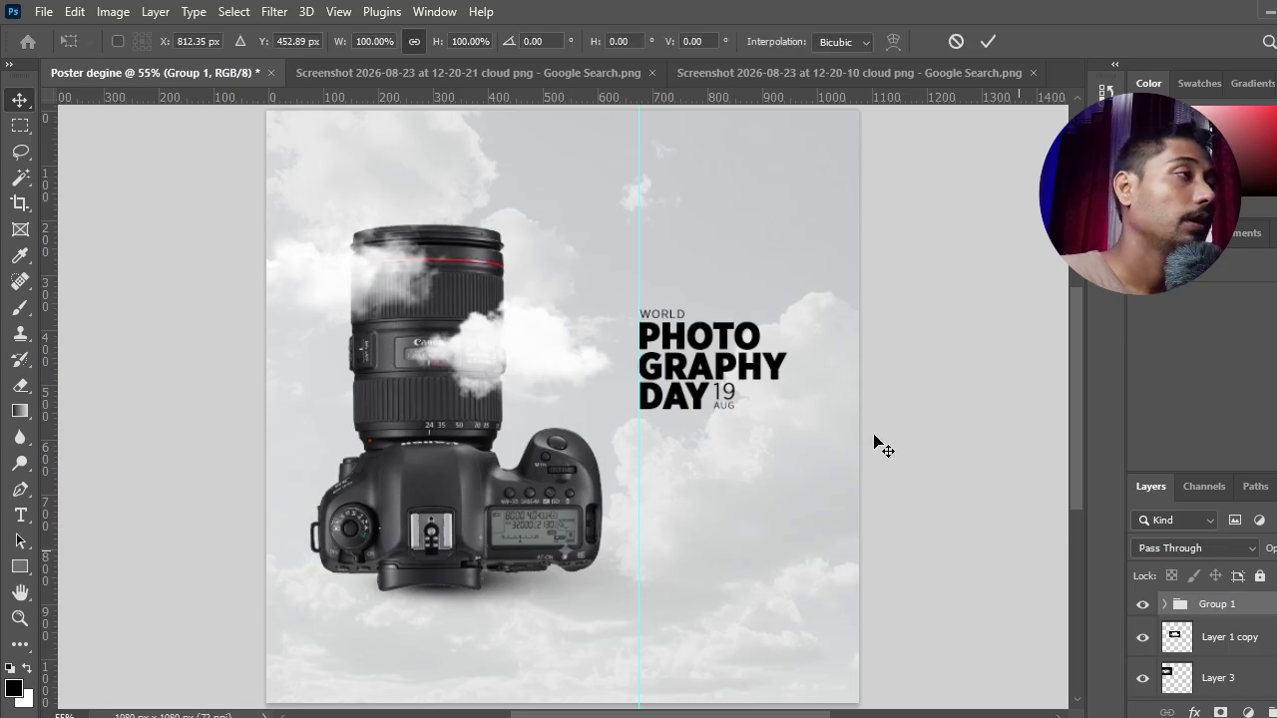
drag(704, 341, 708, 304)
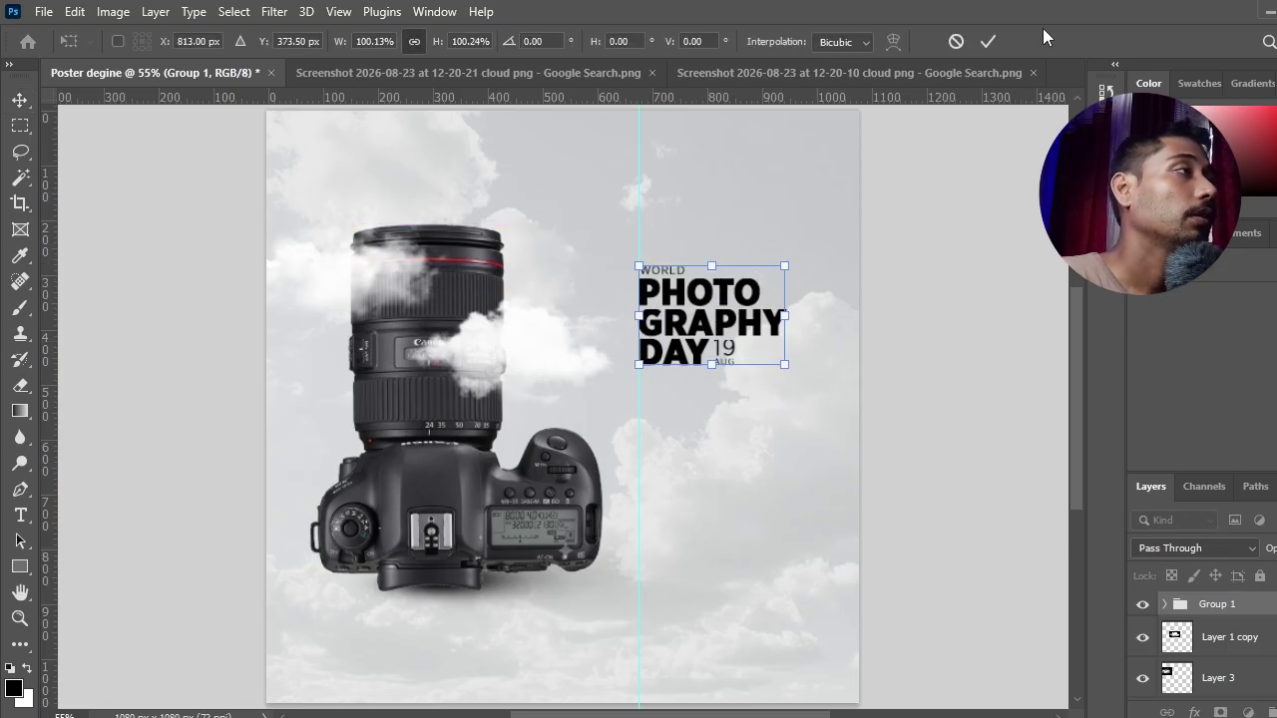
click(988, 41)
Copy the tagline "Very click is a confession of love…" from the sticky note and return to the poster
key(ctrl+equal)
drag(1011, 450, 862, 459)
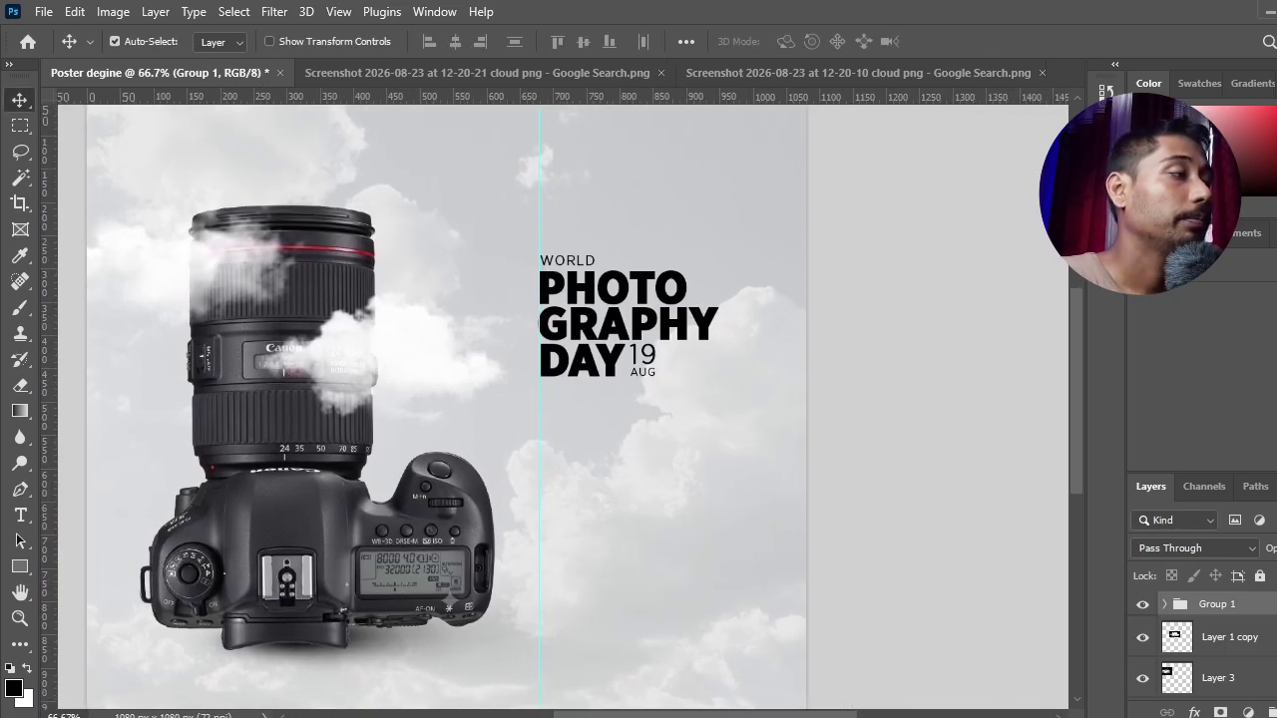
click(803, 715)
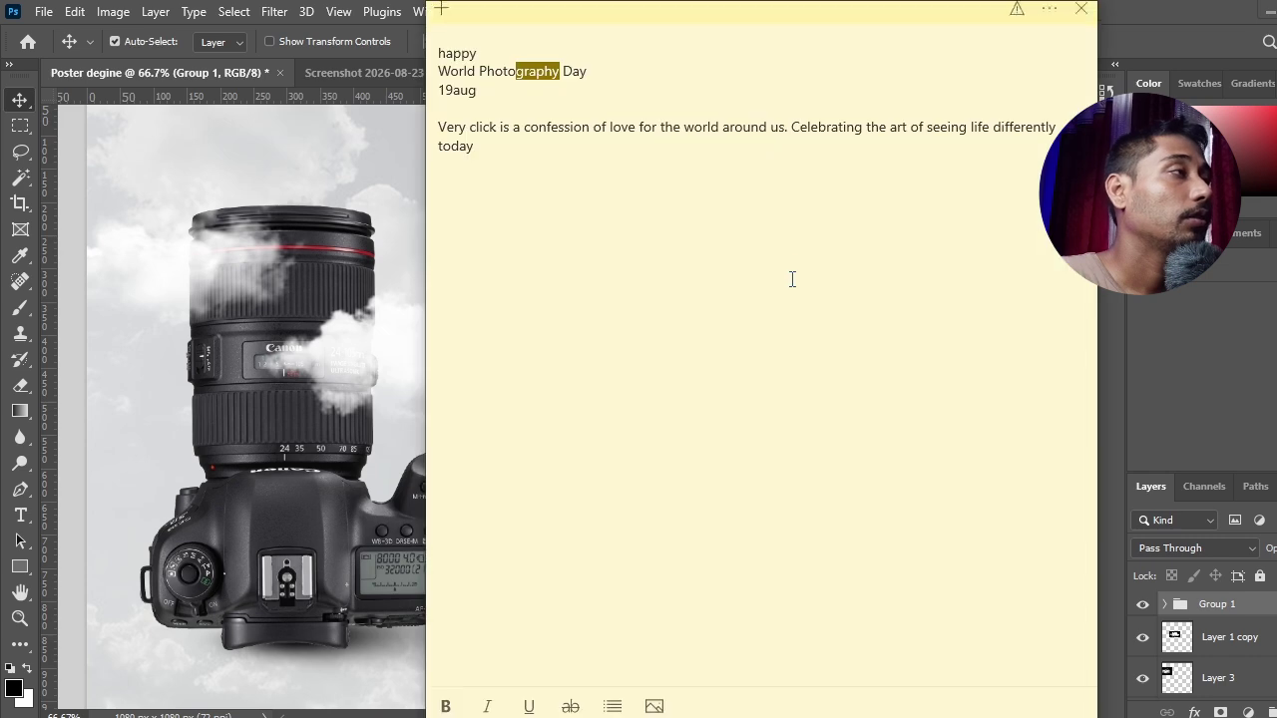
drag(442, 120, 512, 164)
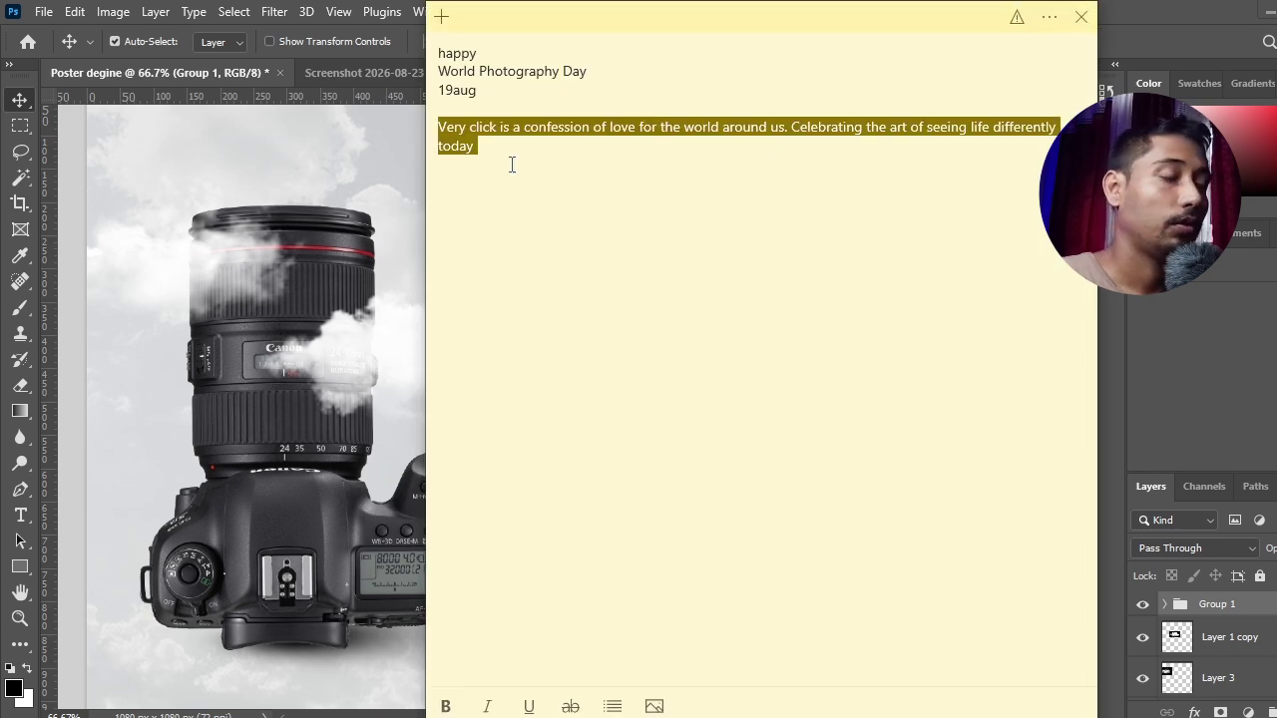
key(alt+Tab)
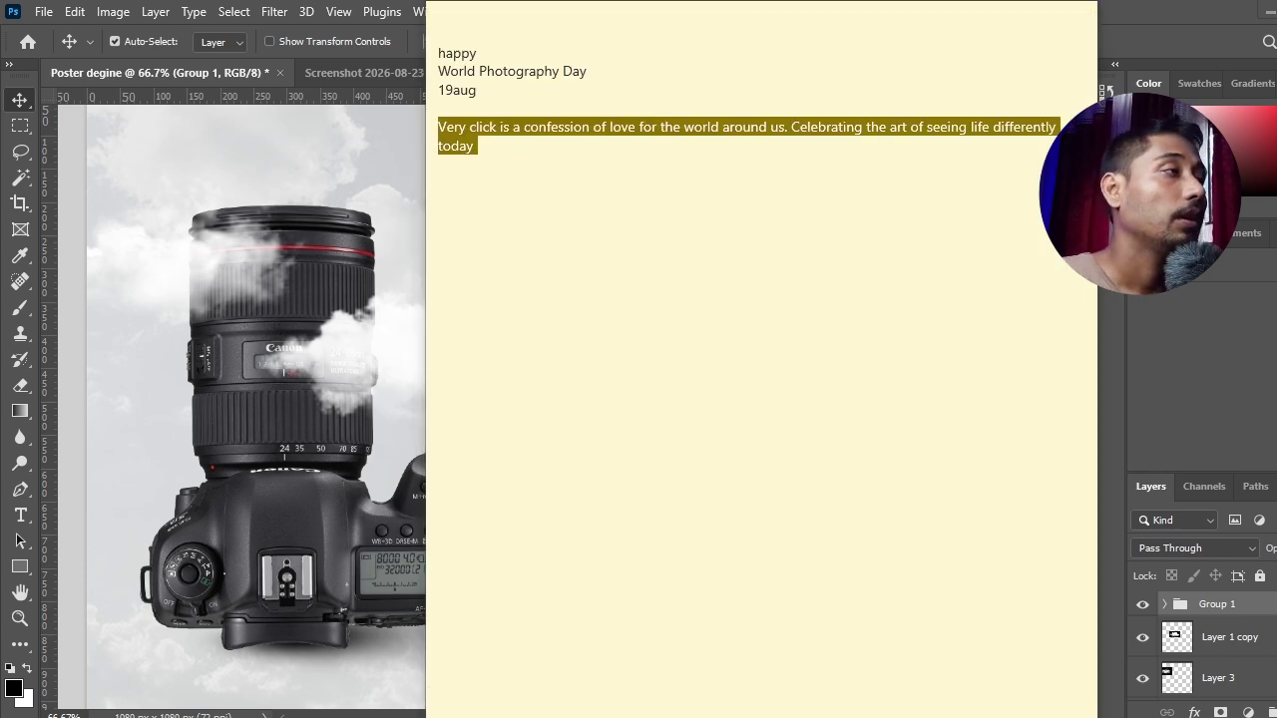
Draw a paragraph text box about 361 × 162 px below the title from the guide and set its text to 17 pt
click(20, 515)
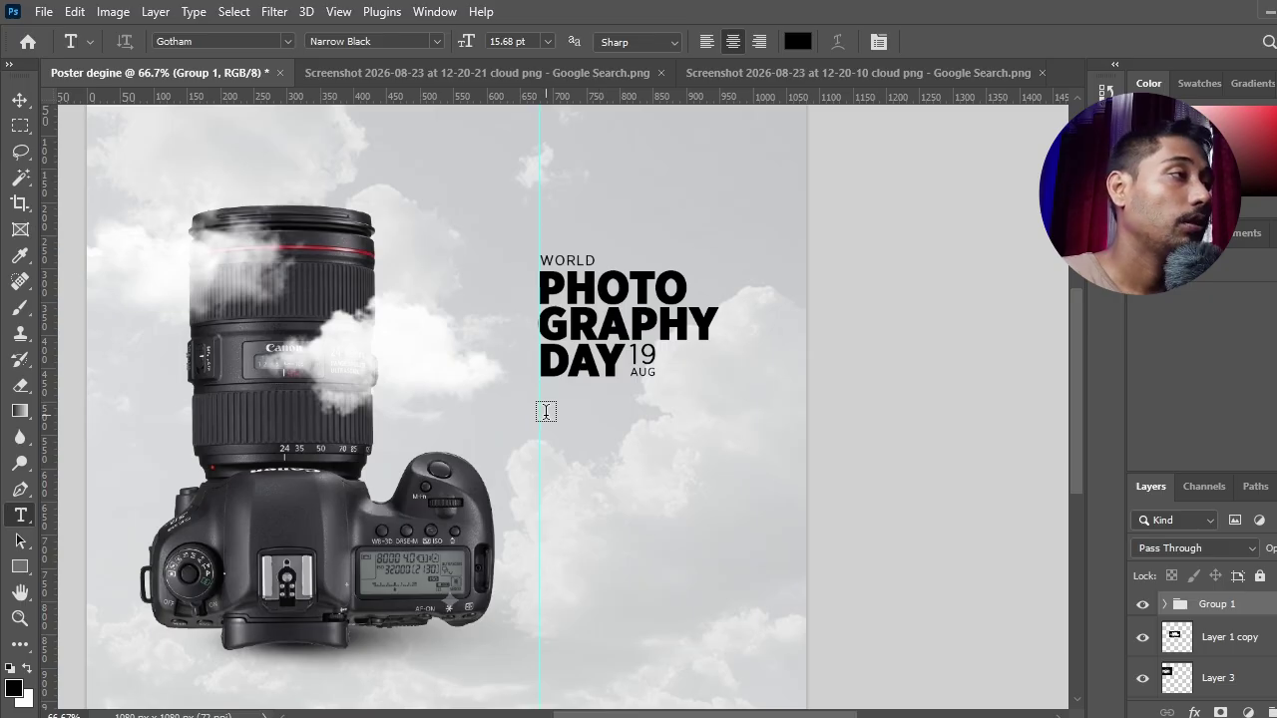
drag(540, 406, 781, 513)
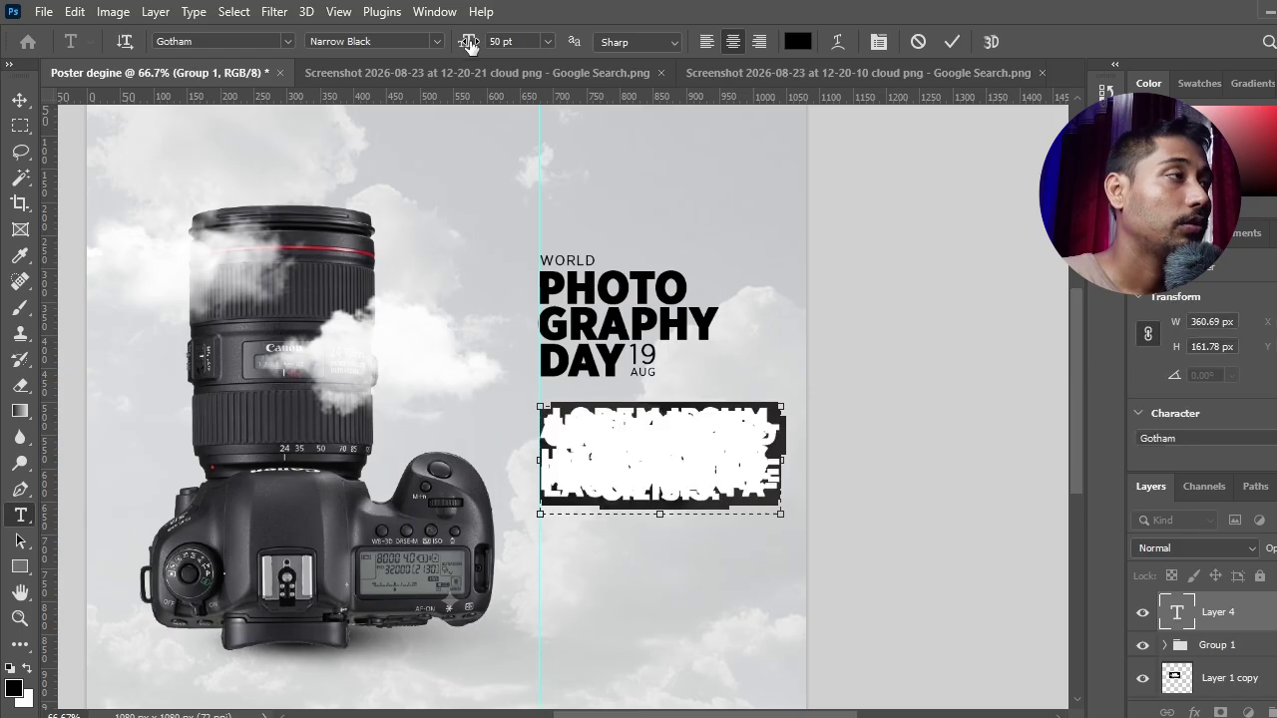
drag(465, 45, 433, 42)
Turn off All Caps and Faux Bold for the paragraph text and set its leading to Auto
click(878, 41)
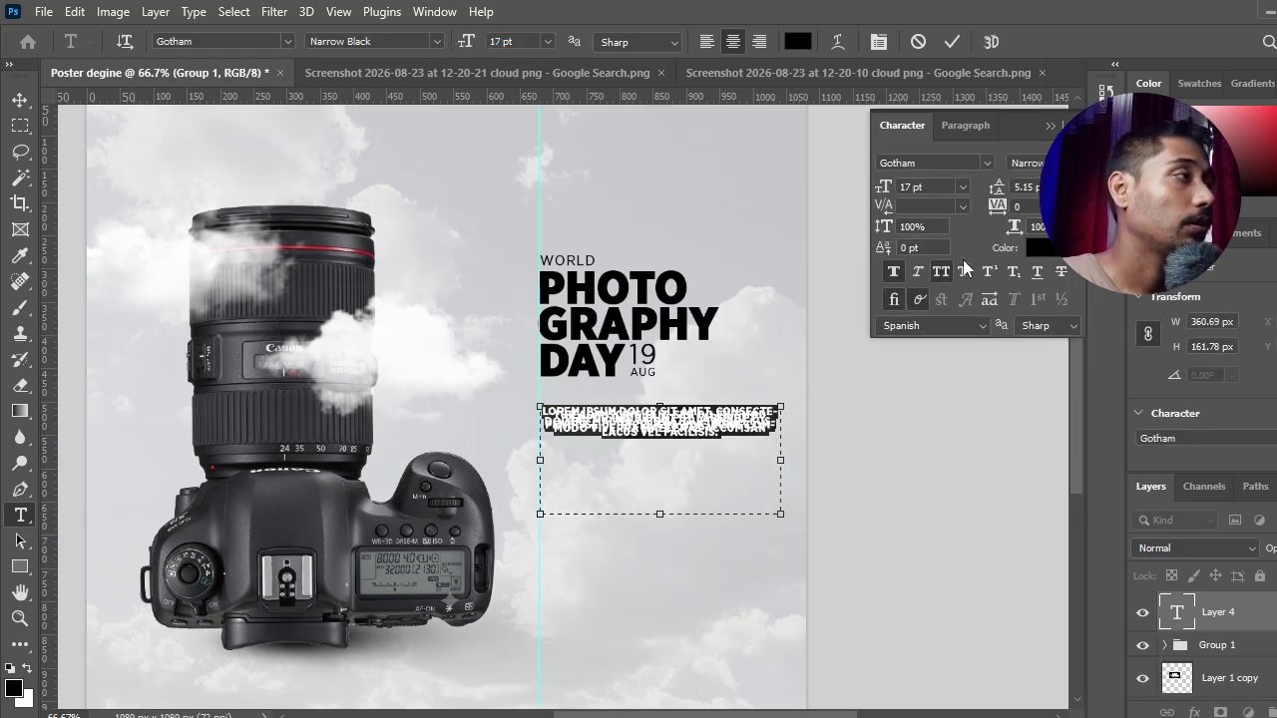
click(941, 278)
click(894, 270)
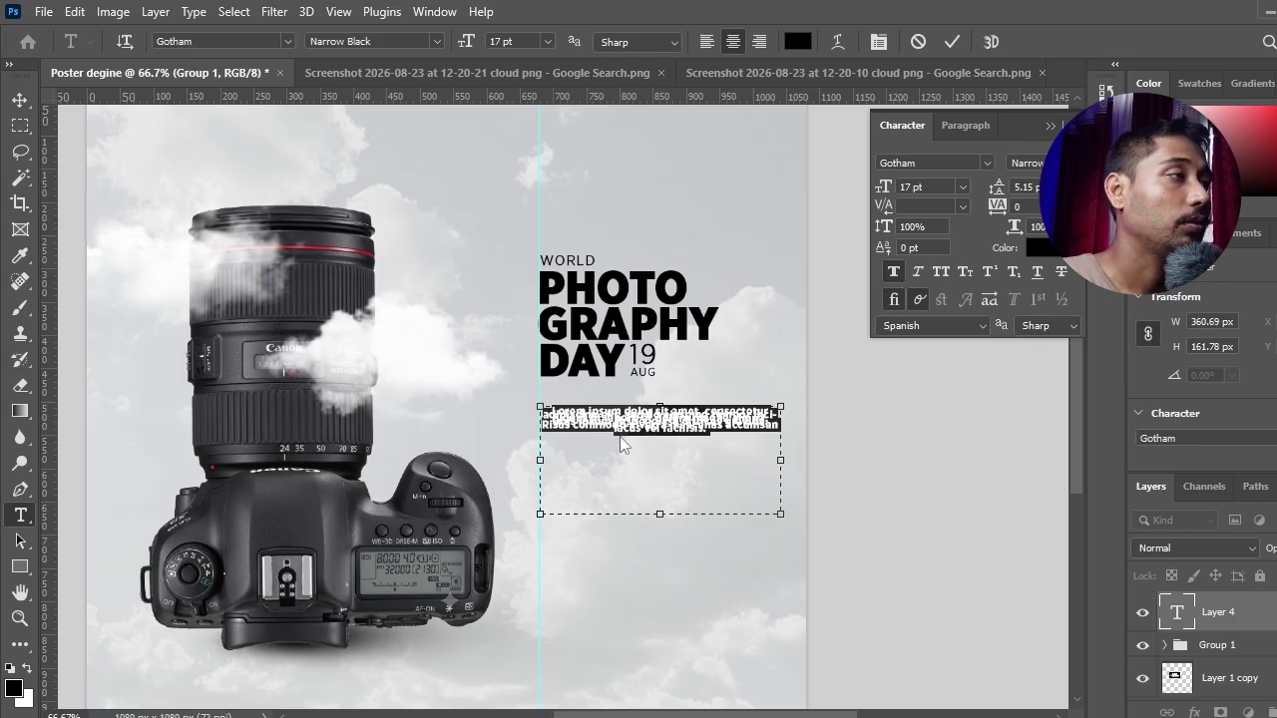
click(1078, 186)
click(1031, 199)
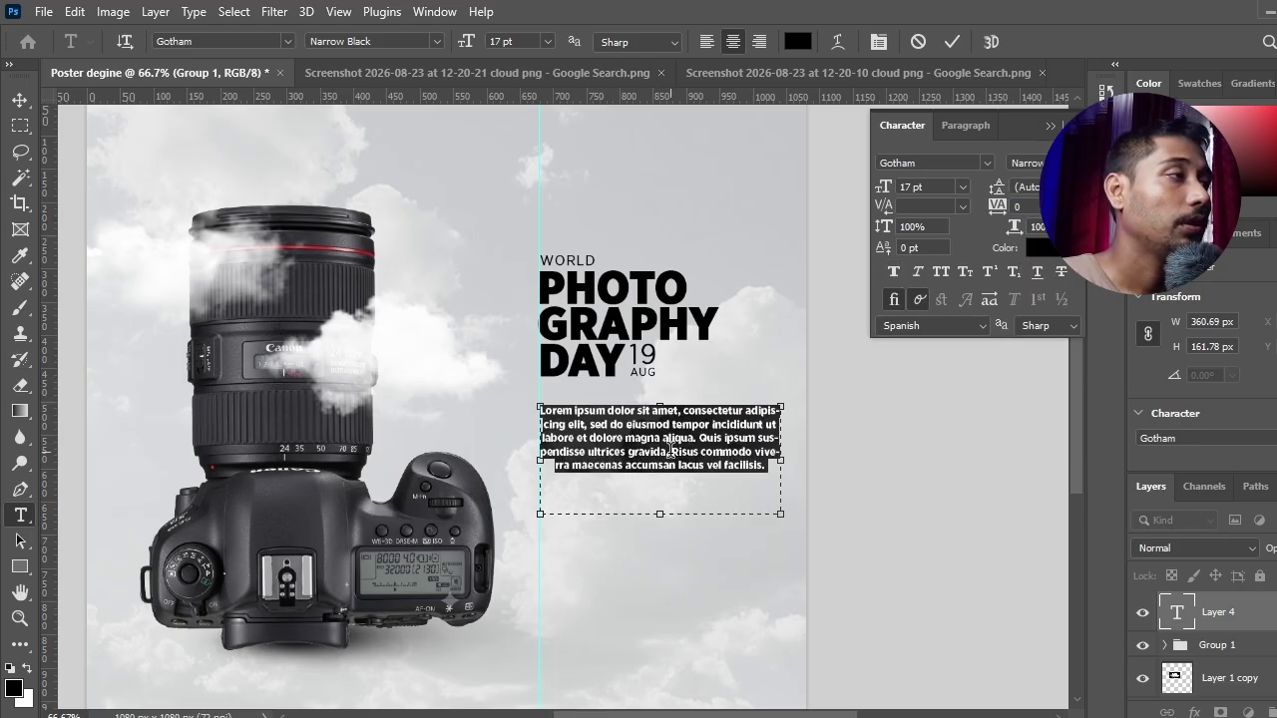
Set the paragraph text to Gotham Narrow Book and align it left
click(436, 41)
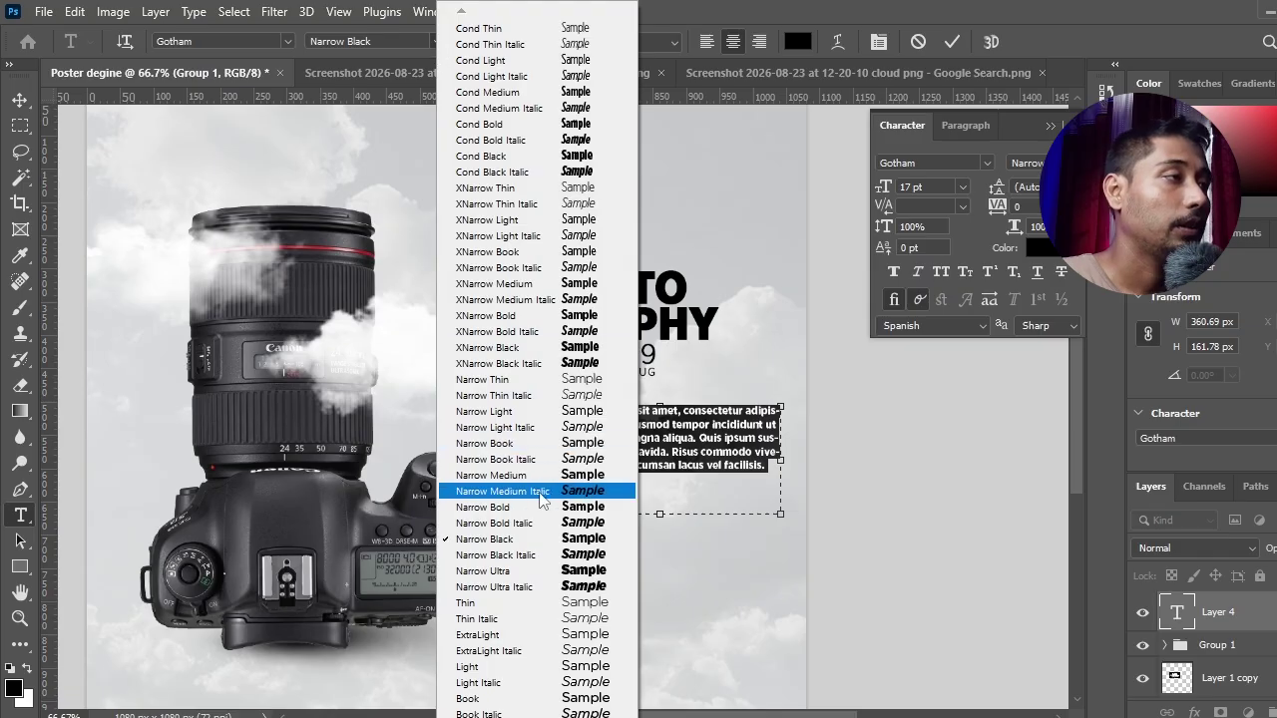
click(538, 443)
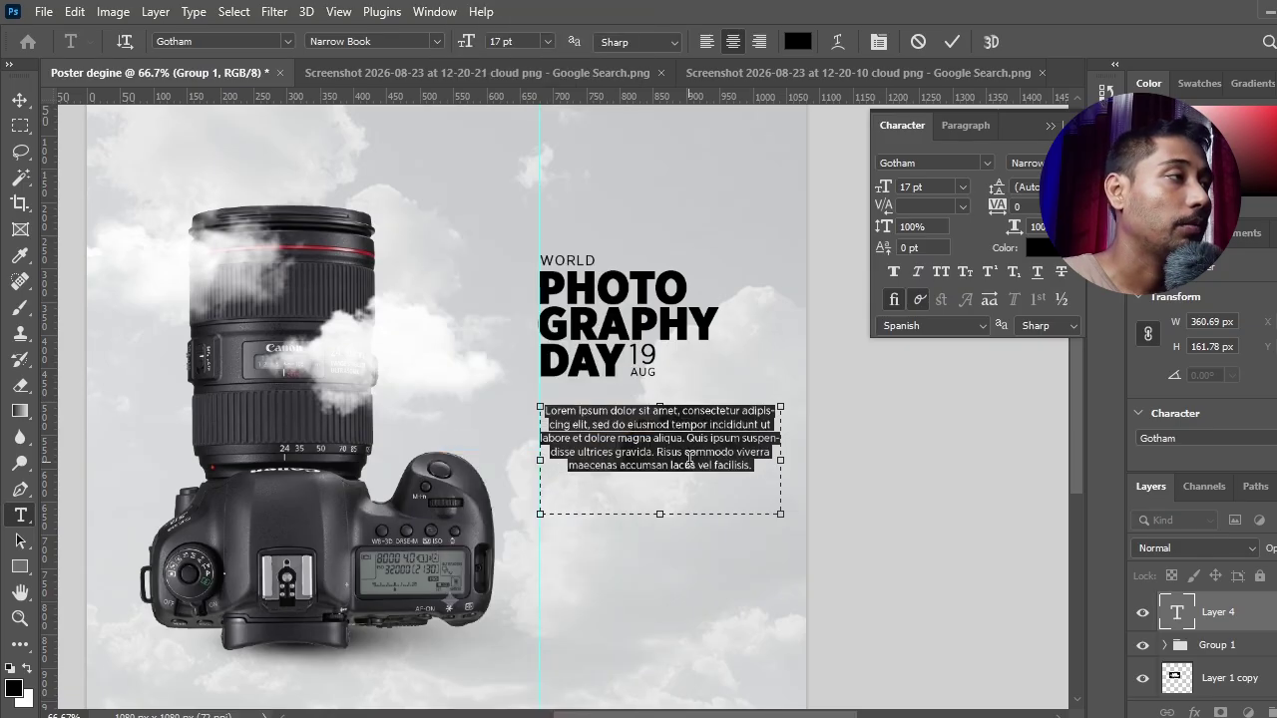
click(704, 42)
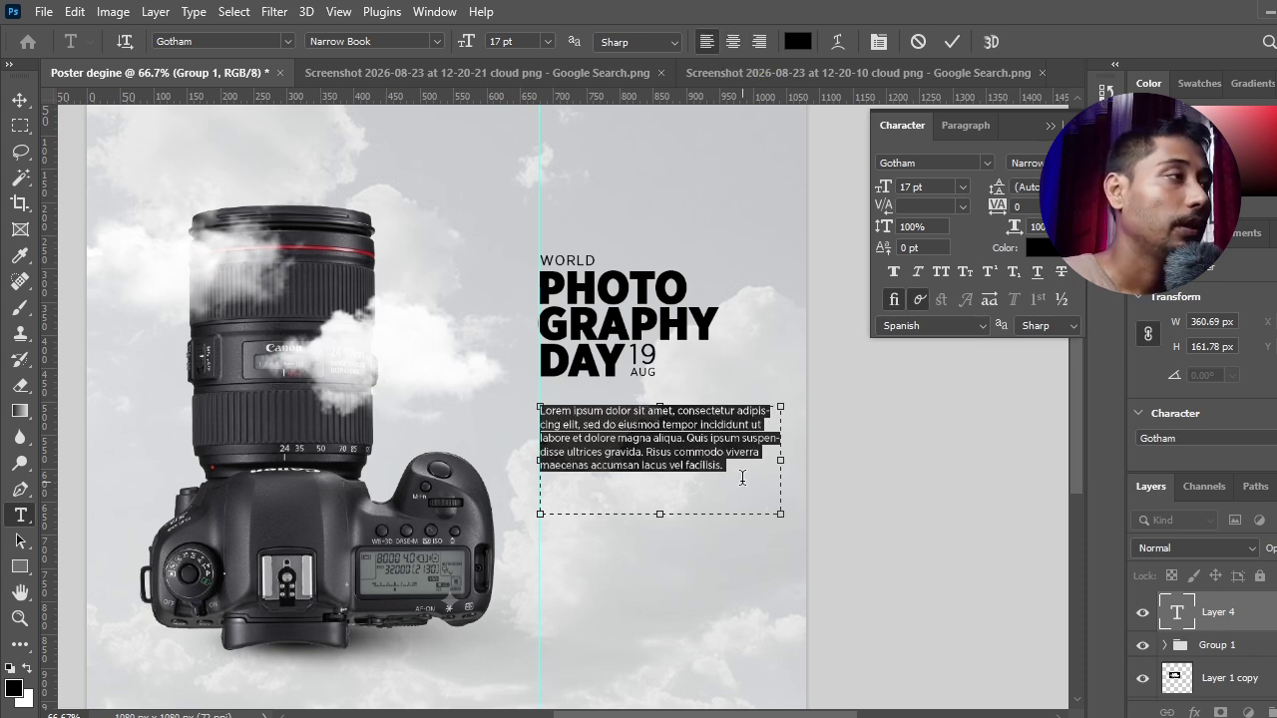
Replace the placeholder paragraph with the copied tagline from the note and commit the text
text(Every click is a confession of love for the world around us. Celebrating the art of seeing life differently today)
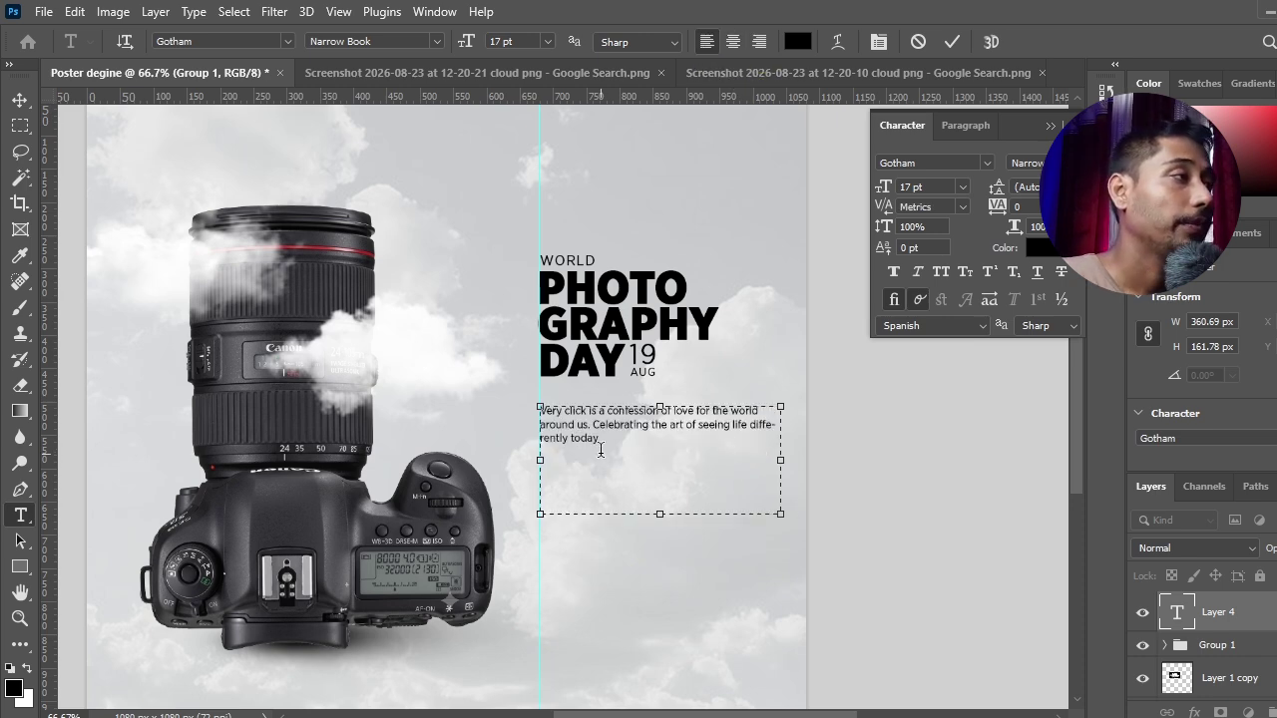
click(952, 41)
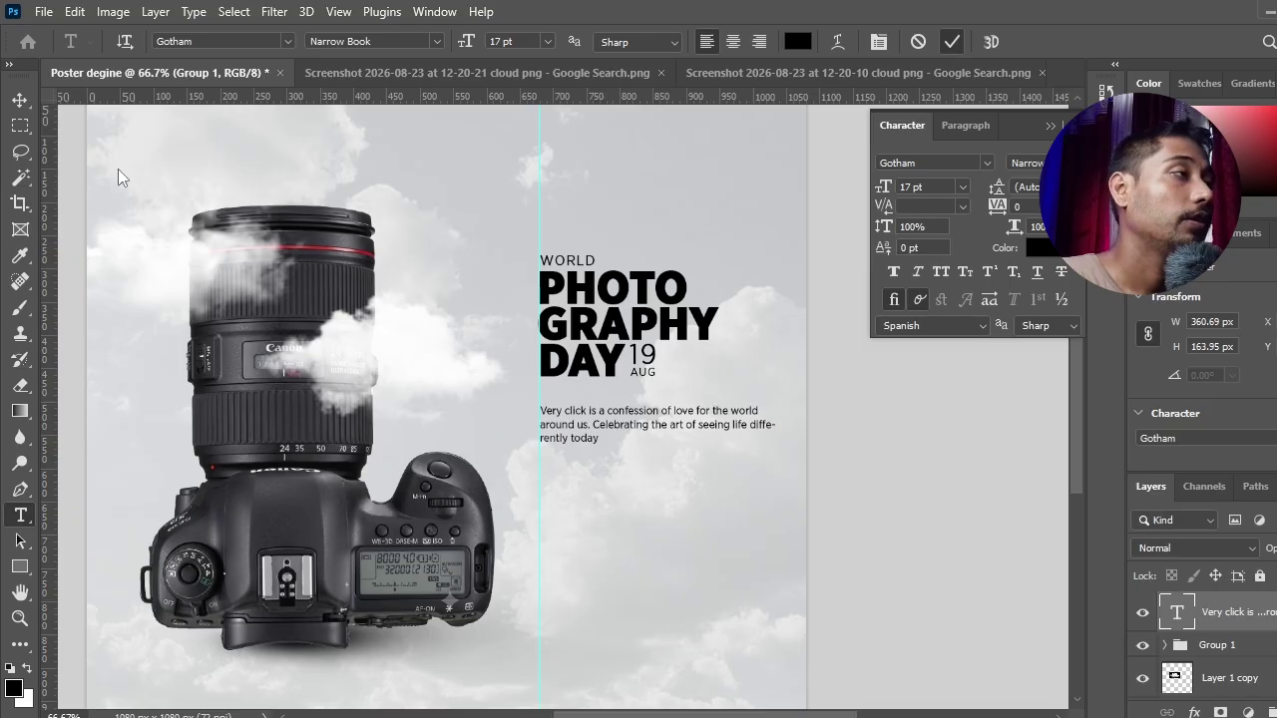
click(21, 103)
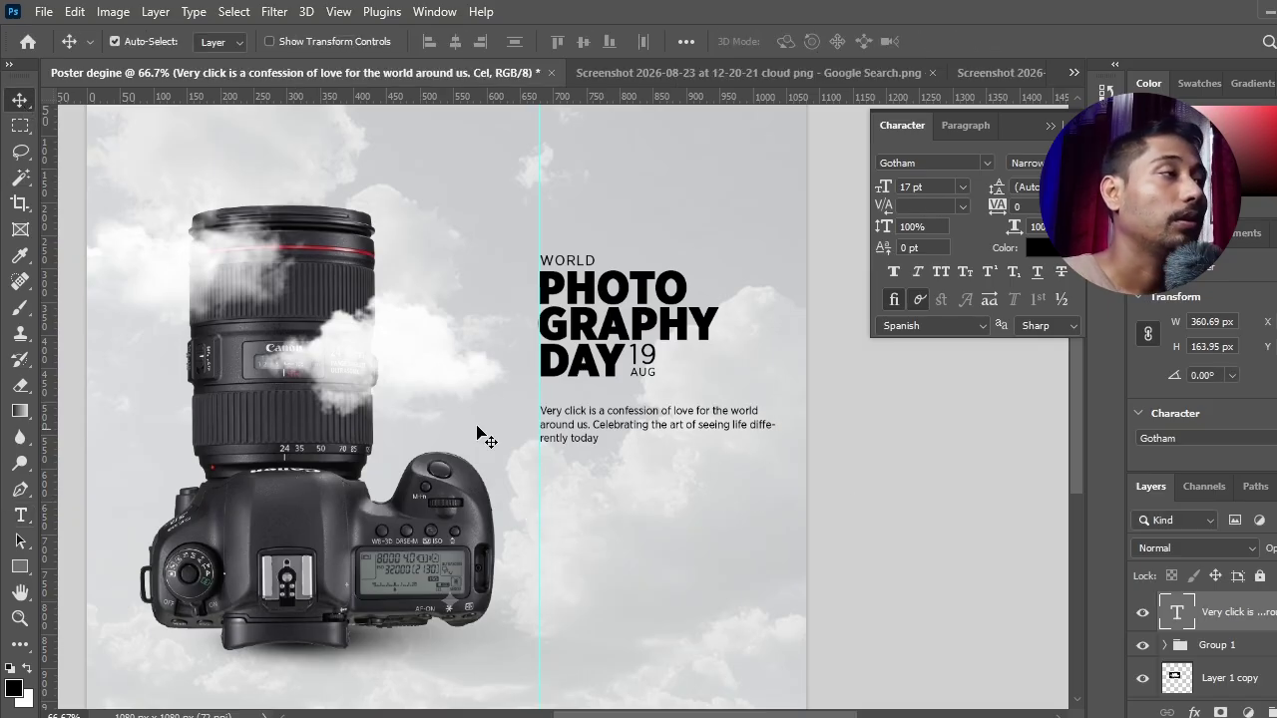
Break the tagline's second line after "life" so that "differently today" forms the third line unhyphenated
click(21, 515)
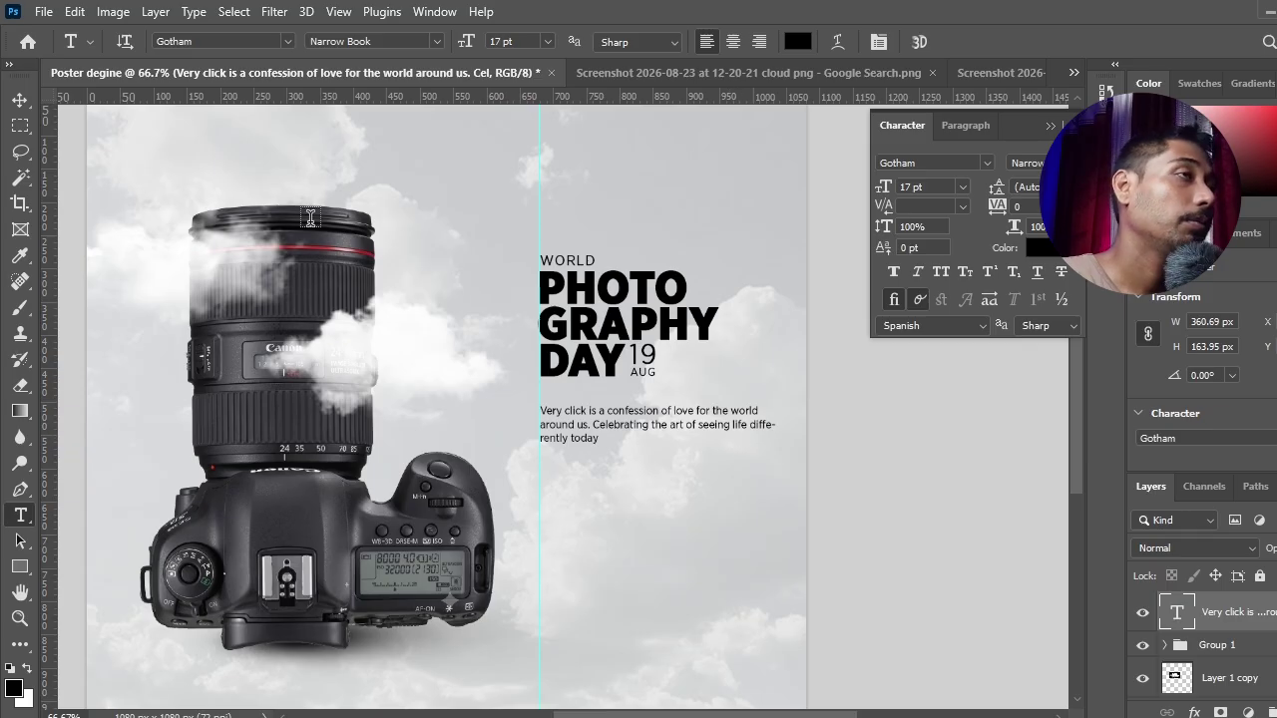
click(751, 425)
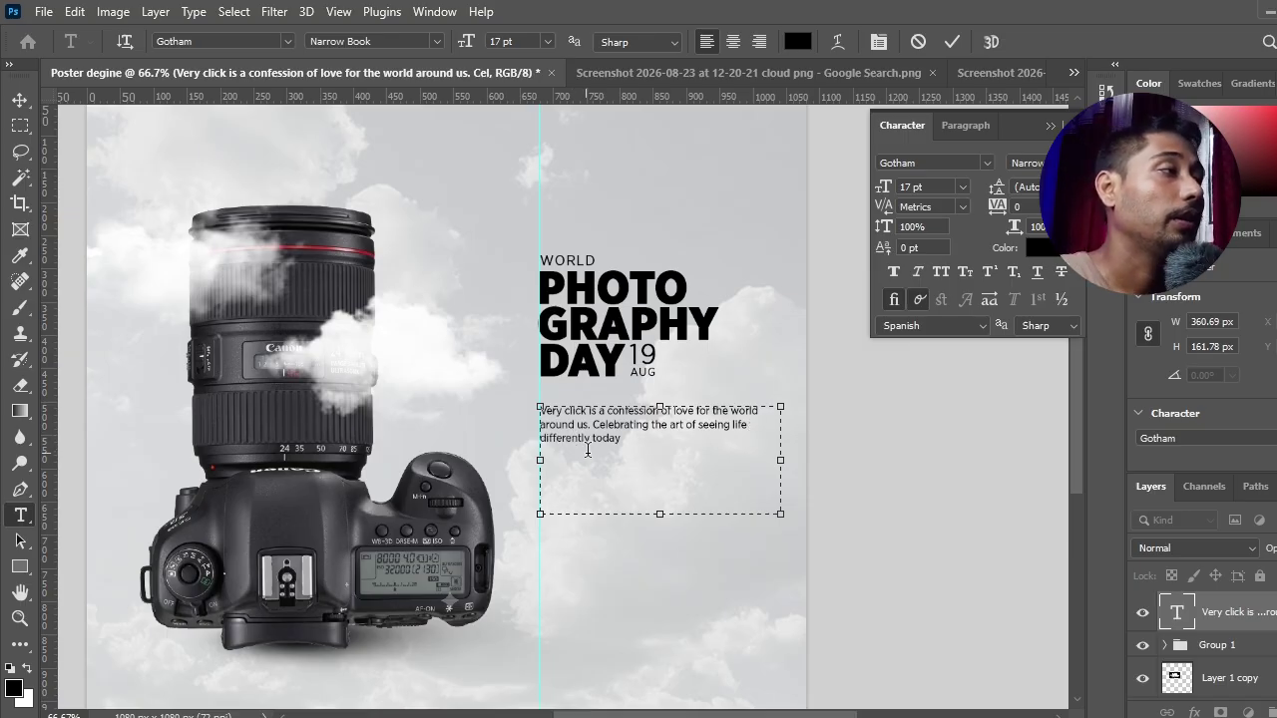
click(951, 41)
click(20, 100)
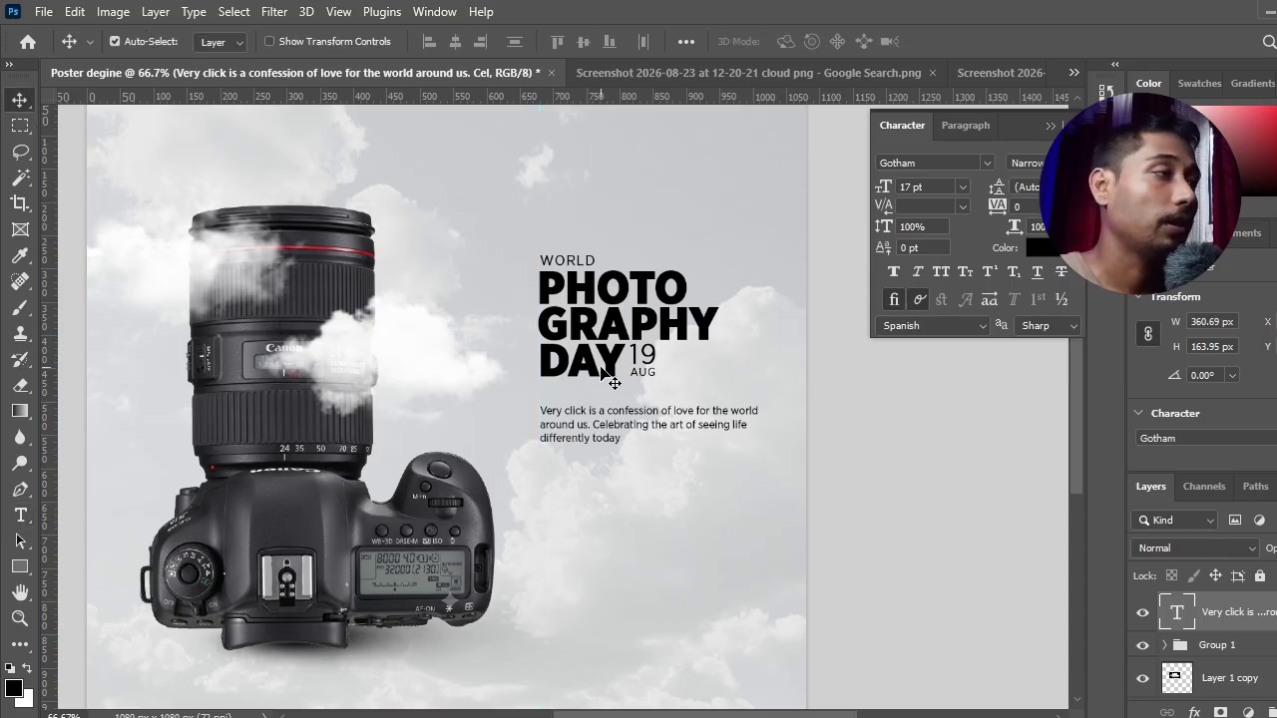
Group the "photo", "graphy" and "day" text layers into their own group inside the title group
scroll(601, 370, down, 3)
scroll(602, 370, up, 1)
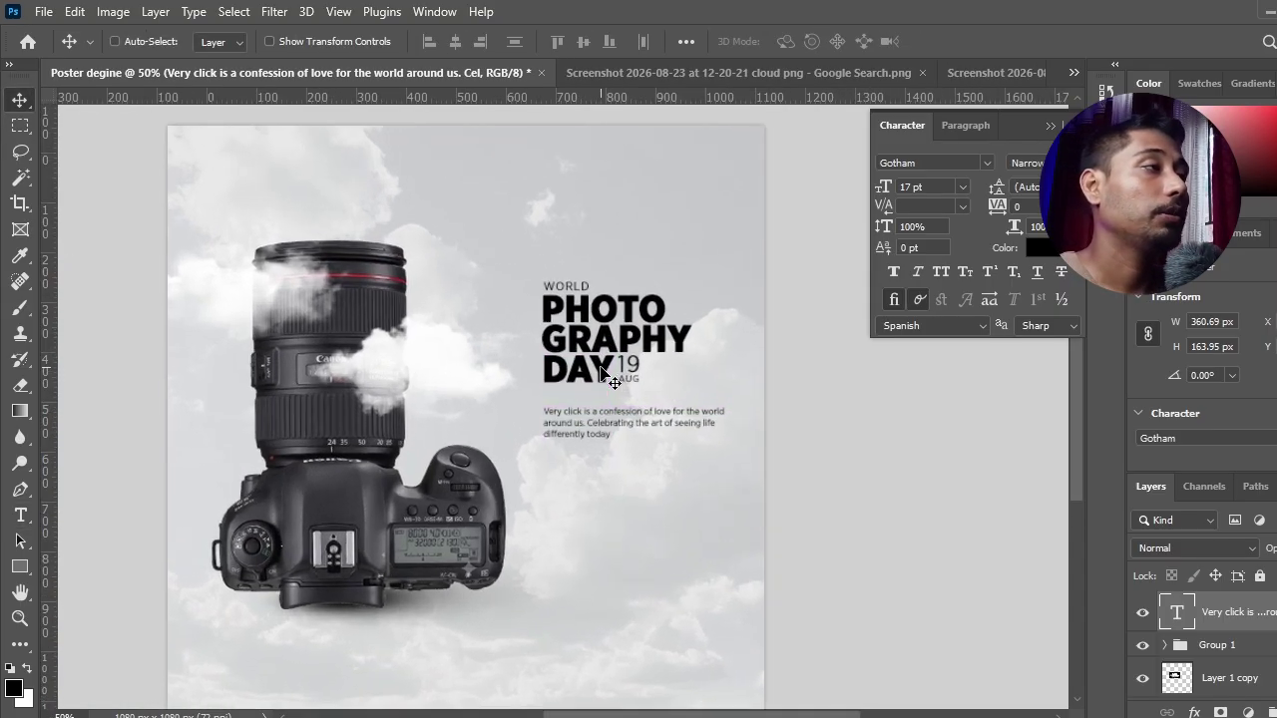
scroll(604, 369, up, 2)
drag(704, 467, 732, 476)
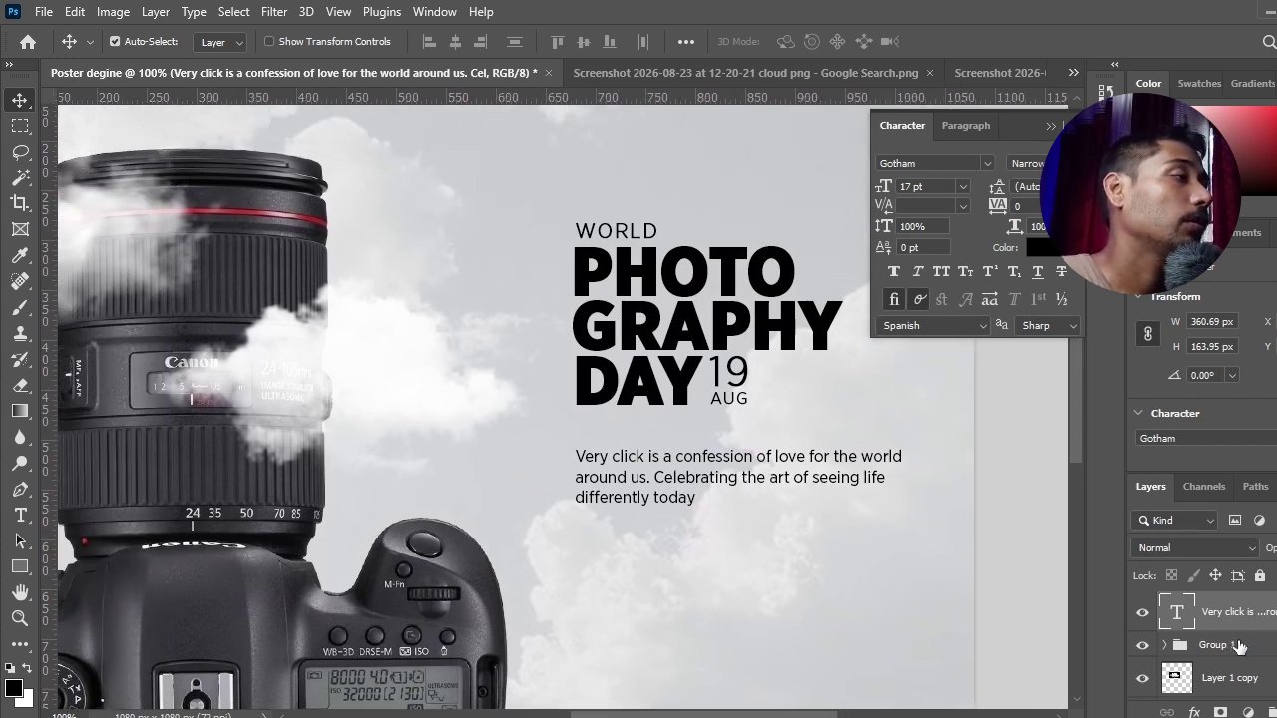
scroll(1228, 655, down, 3)
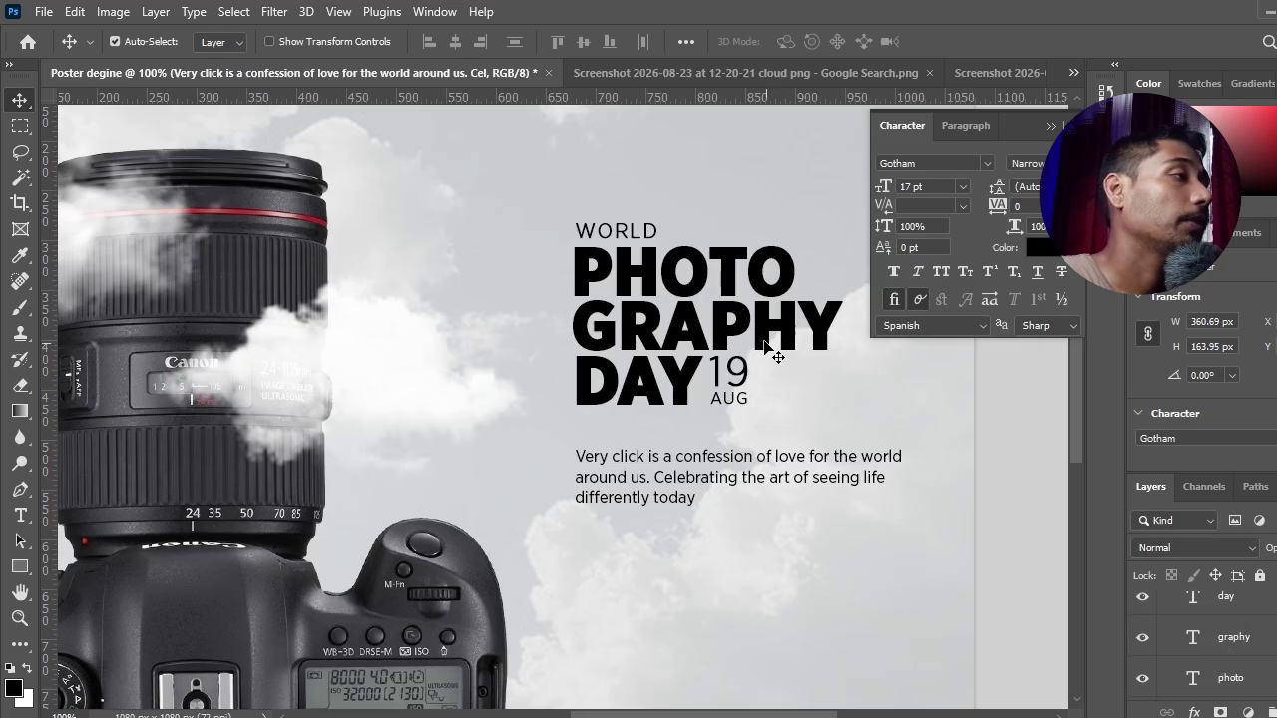
click(731, 272)
ctrl+click(1254, 649)
scroll(1258, 659, up, 2)
scroll(1237, 665, down, 1)
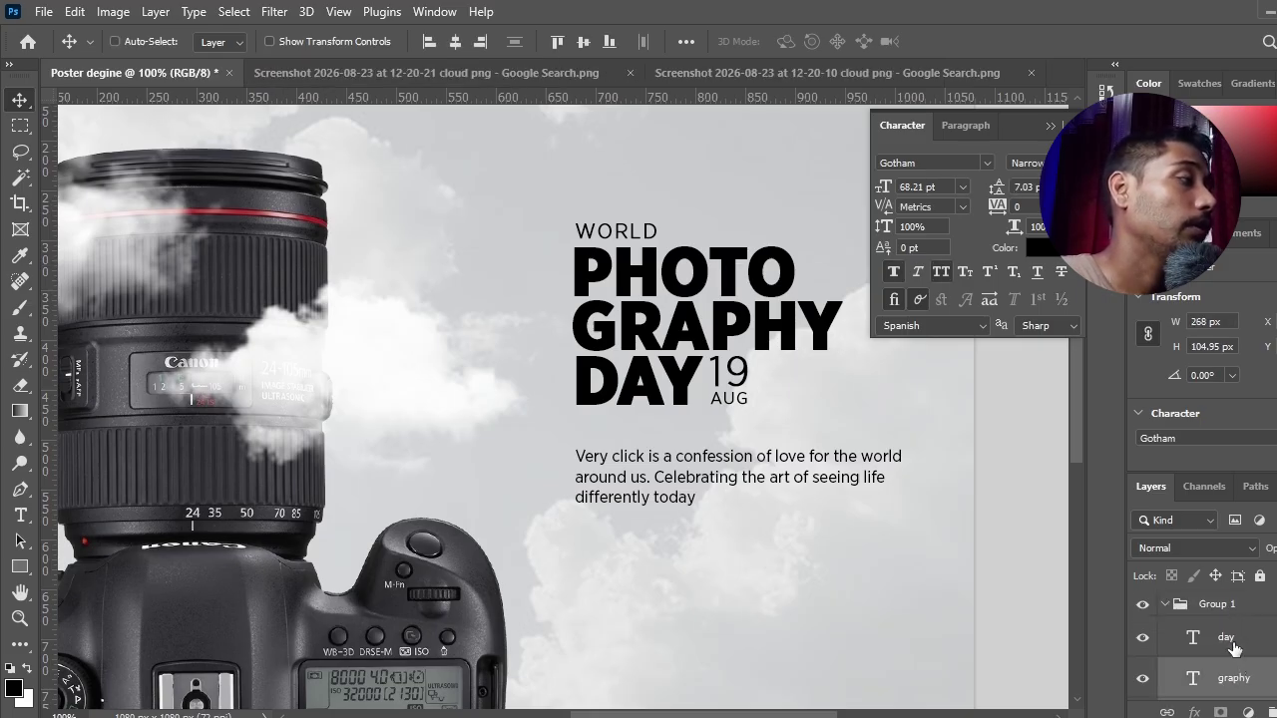
ctrl+click(1234, 648)
scroll(1237, 653, down, 1)
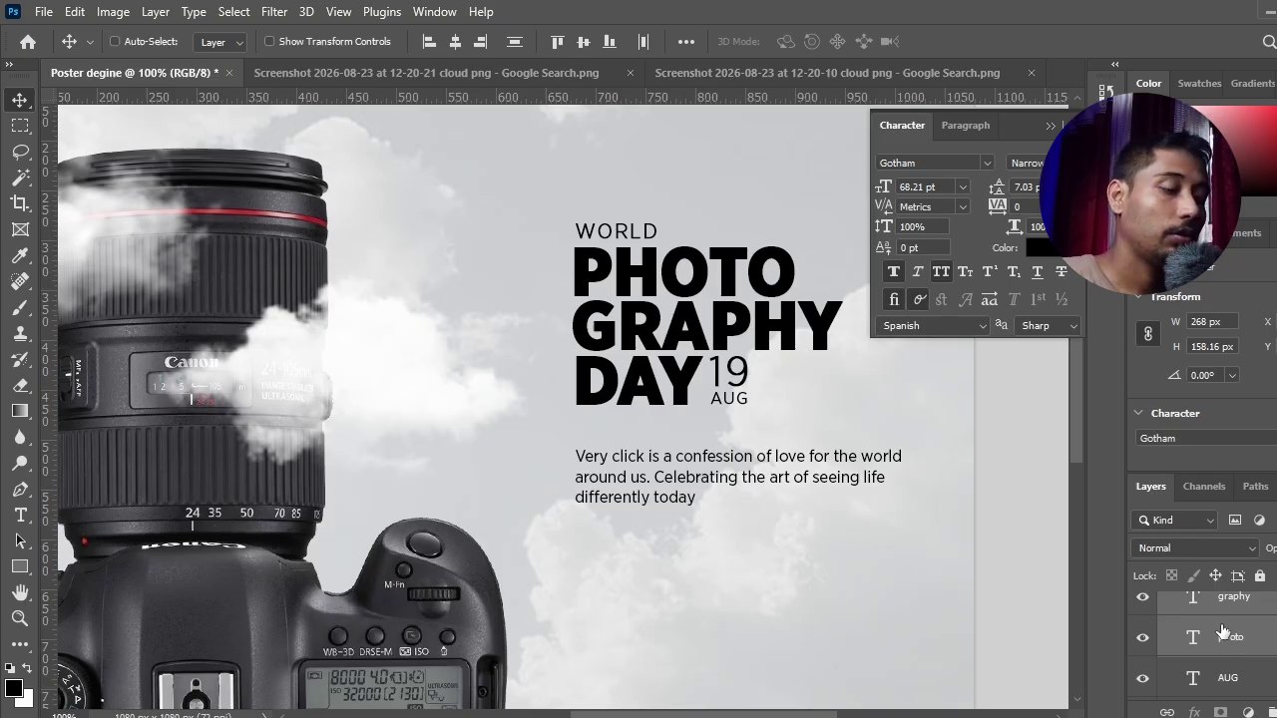
key(ctrl+g)
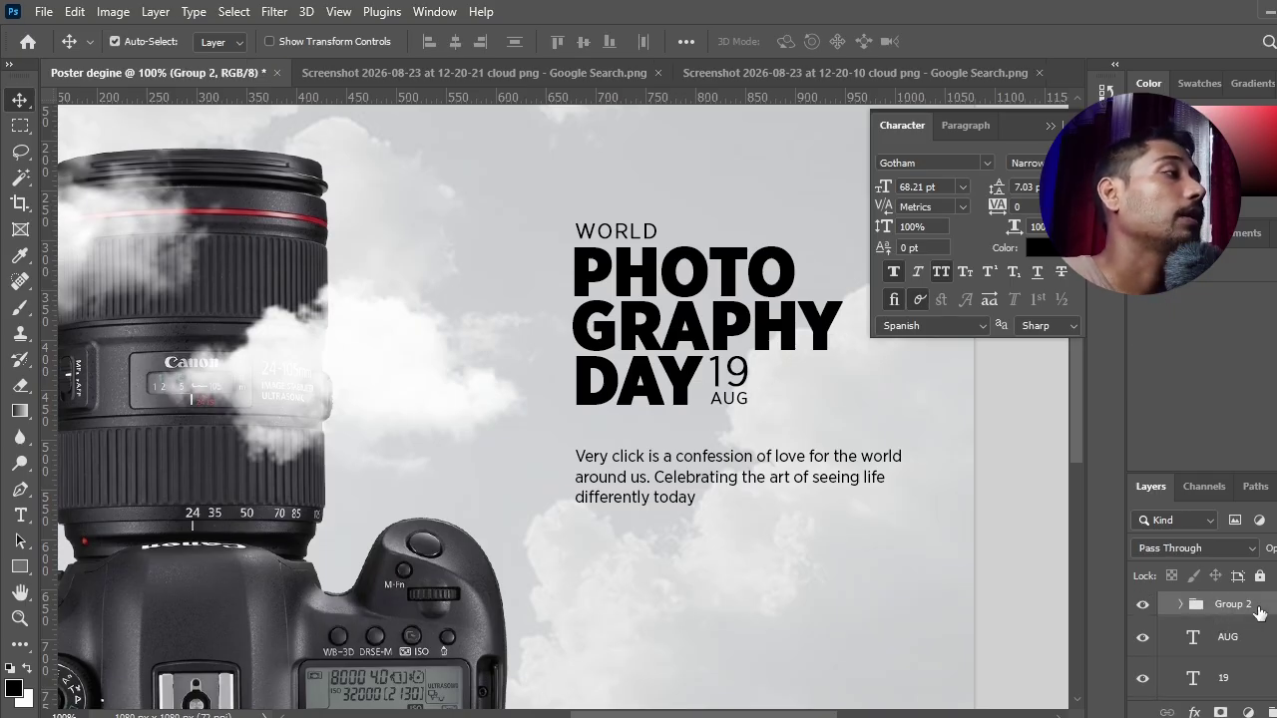
Add a Gradient Overlay to the new PHOTOGRAPHY DAY group using the orange preset from the Basics gradients
right_click(1257, 608)
click(1119, 31)
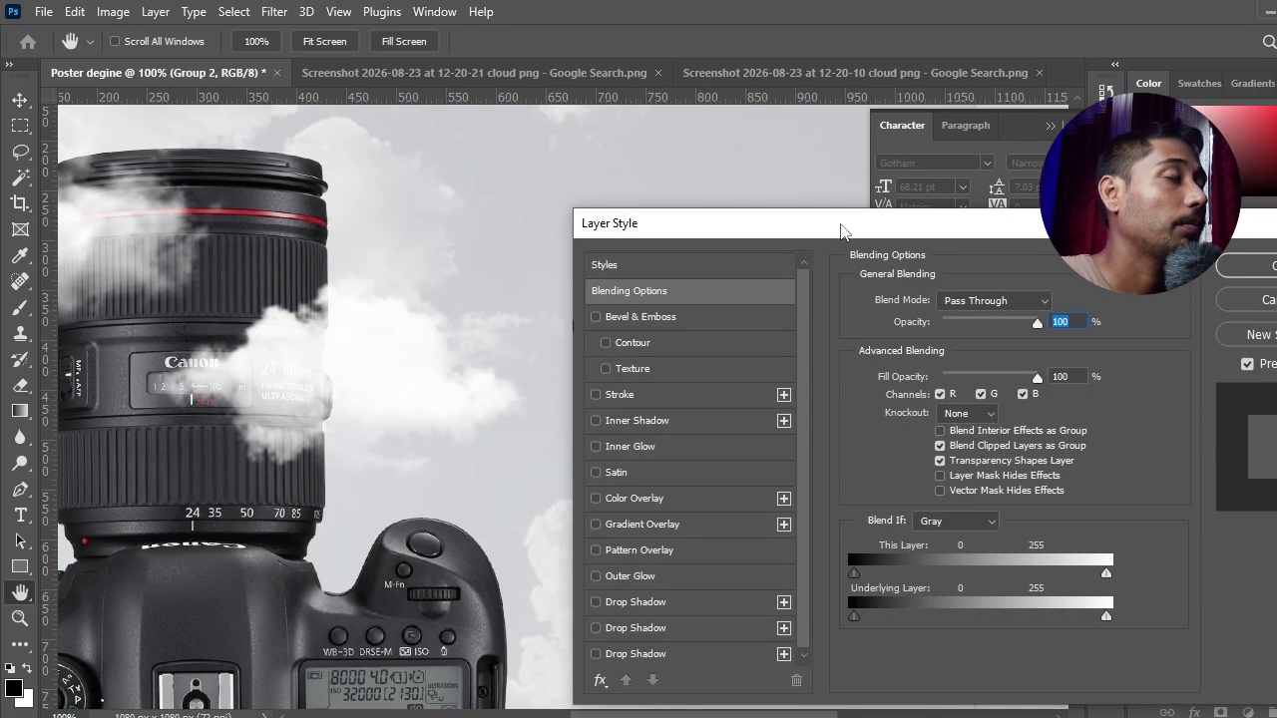
drag(841, 230, 1135, 202)
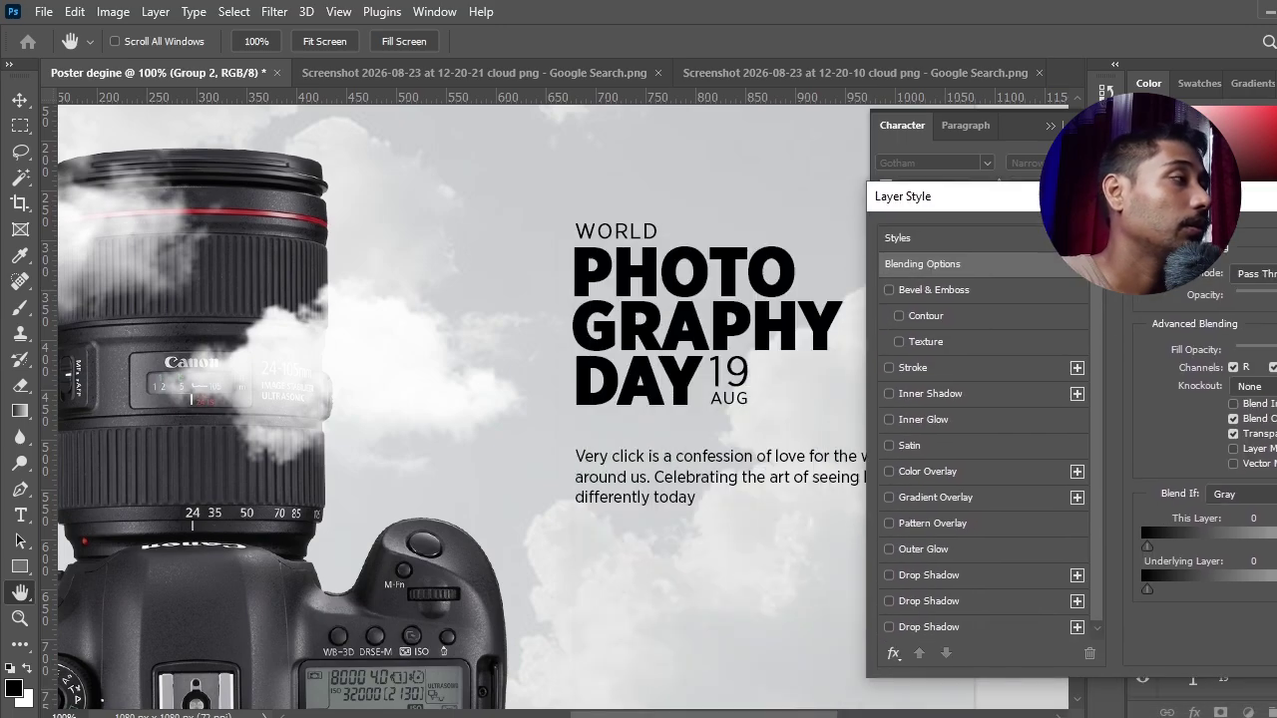
click(936, 496)
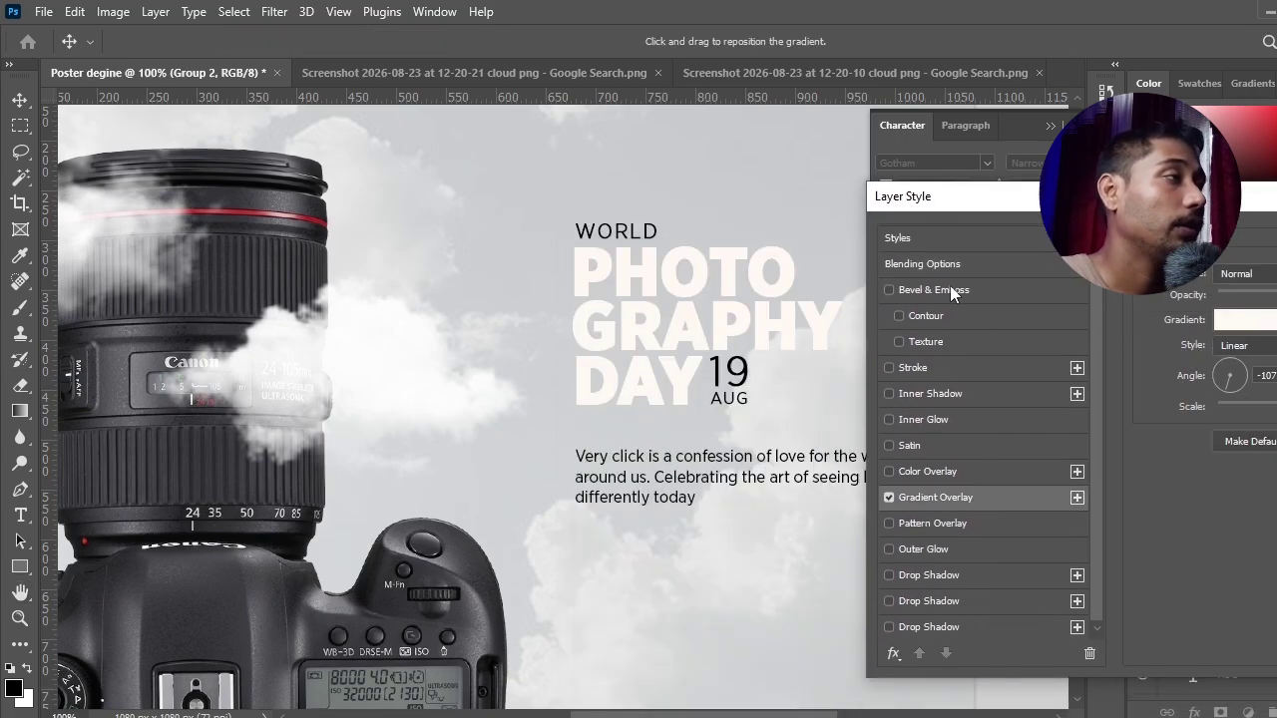
key(ctrl+minus)
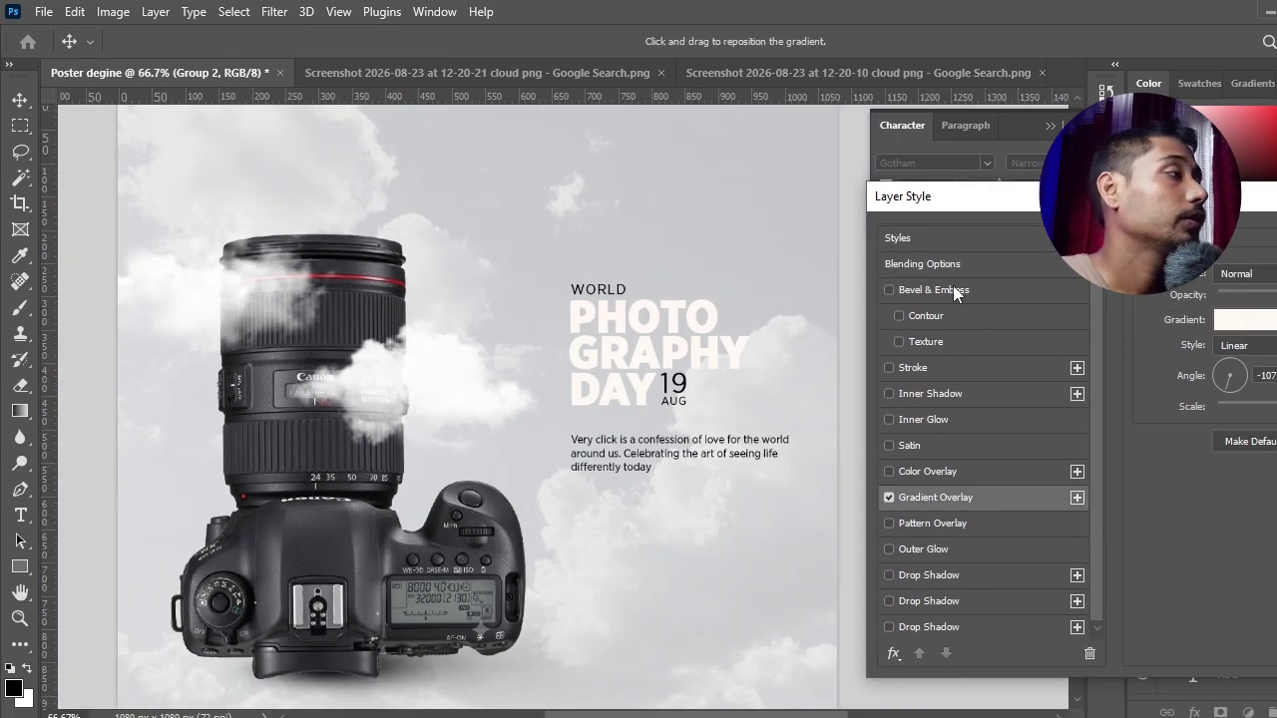
click(1245, 319)
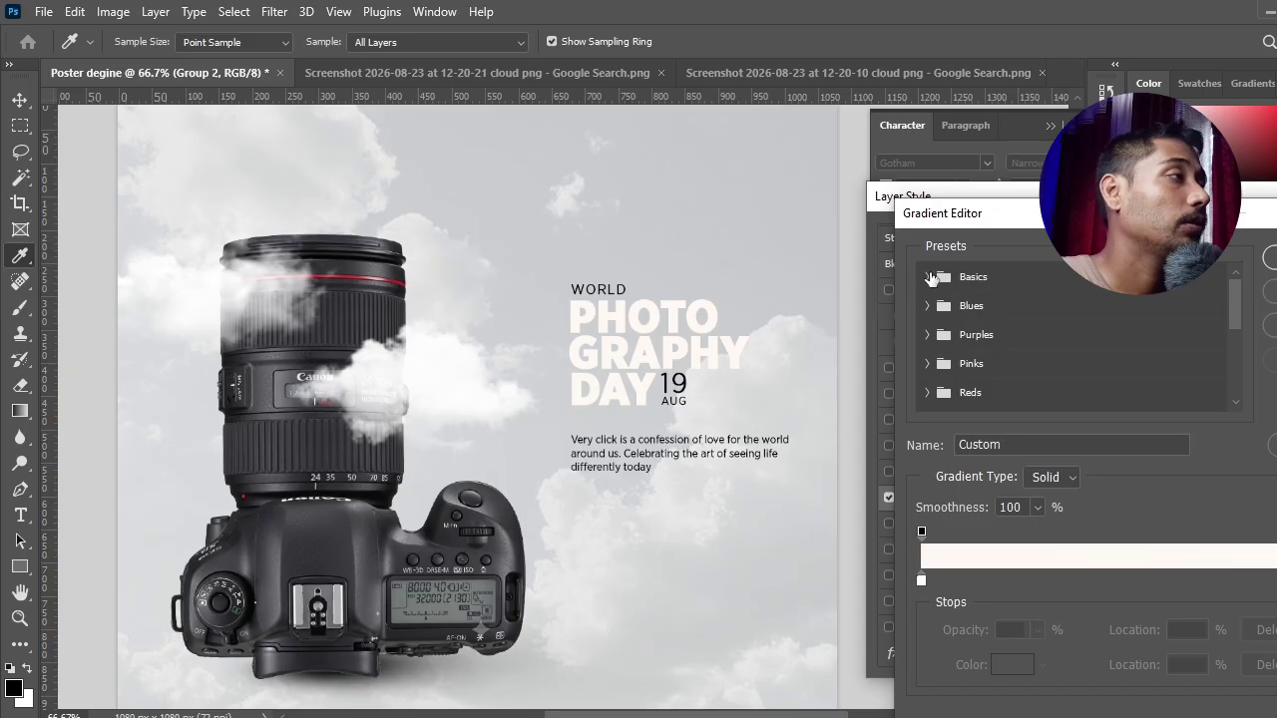
click(928, 277)
click(1047, 311)
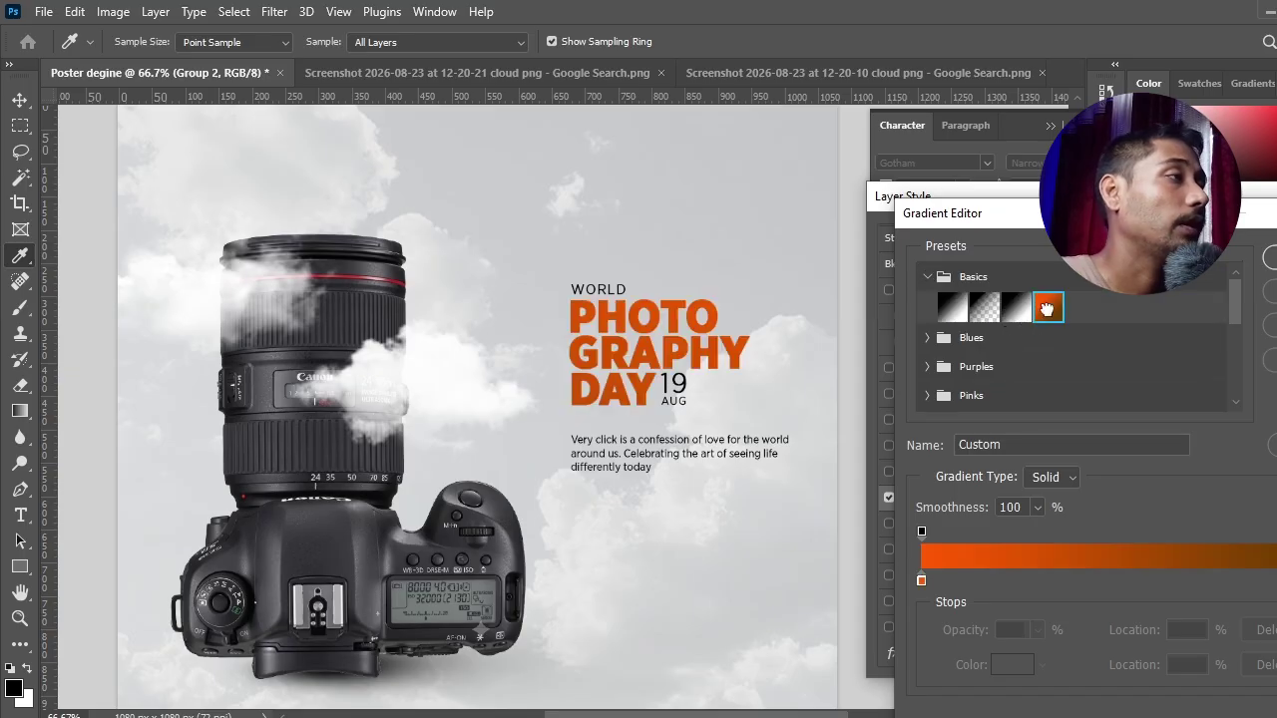
click(1273, 258)
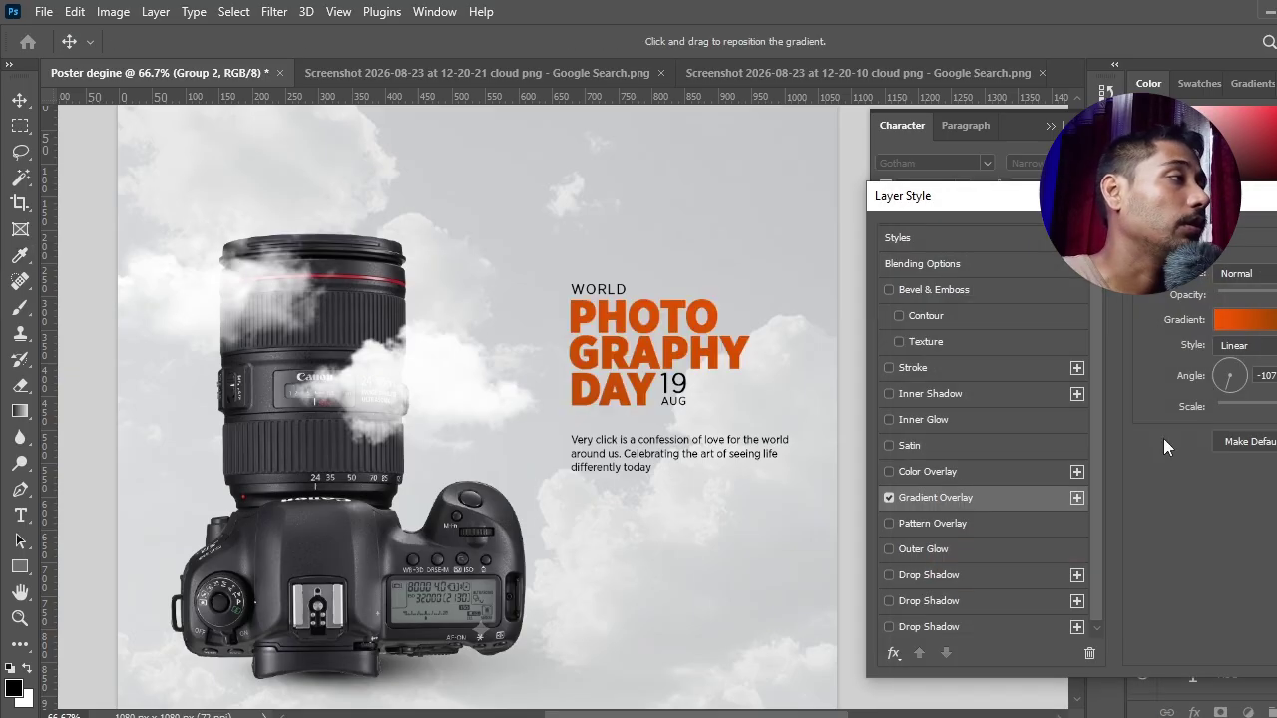
Recolour the gradient's starting stop to a bright saturated red based on the red ring of the camera lens
click(1242, 321)
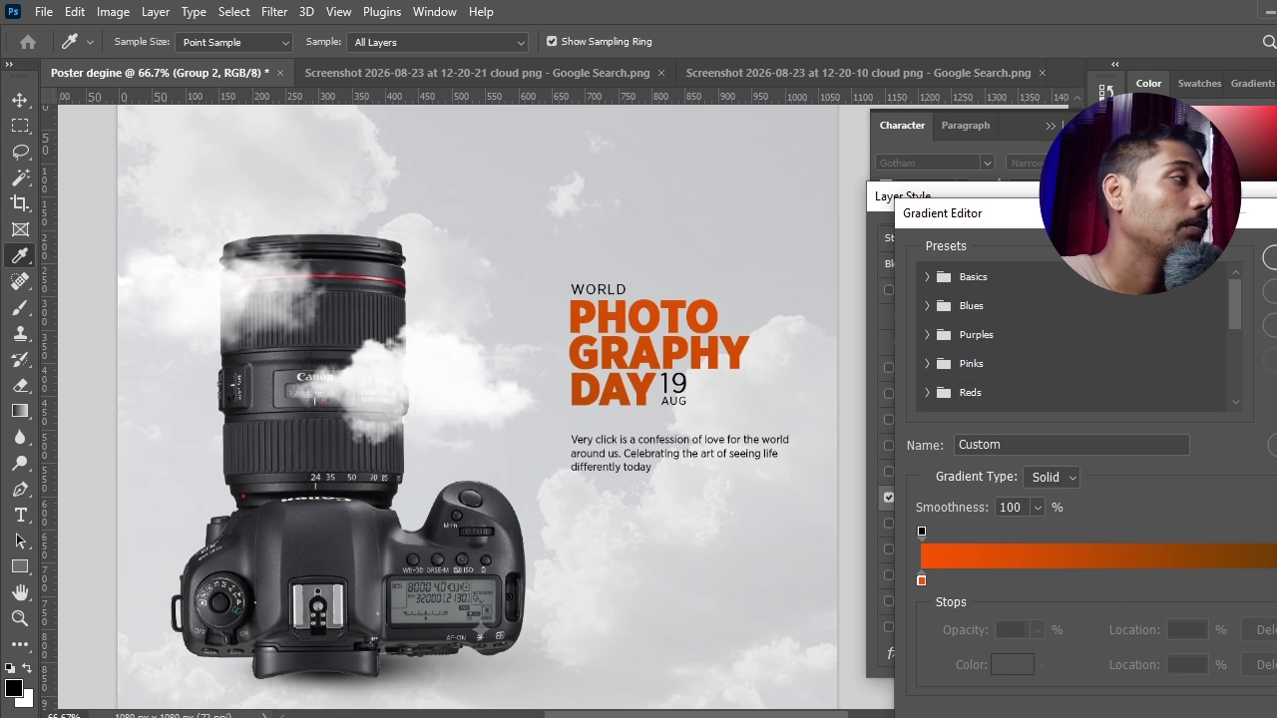
click(1273, 258)
click(1260, 327)
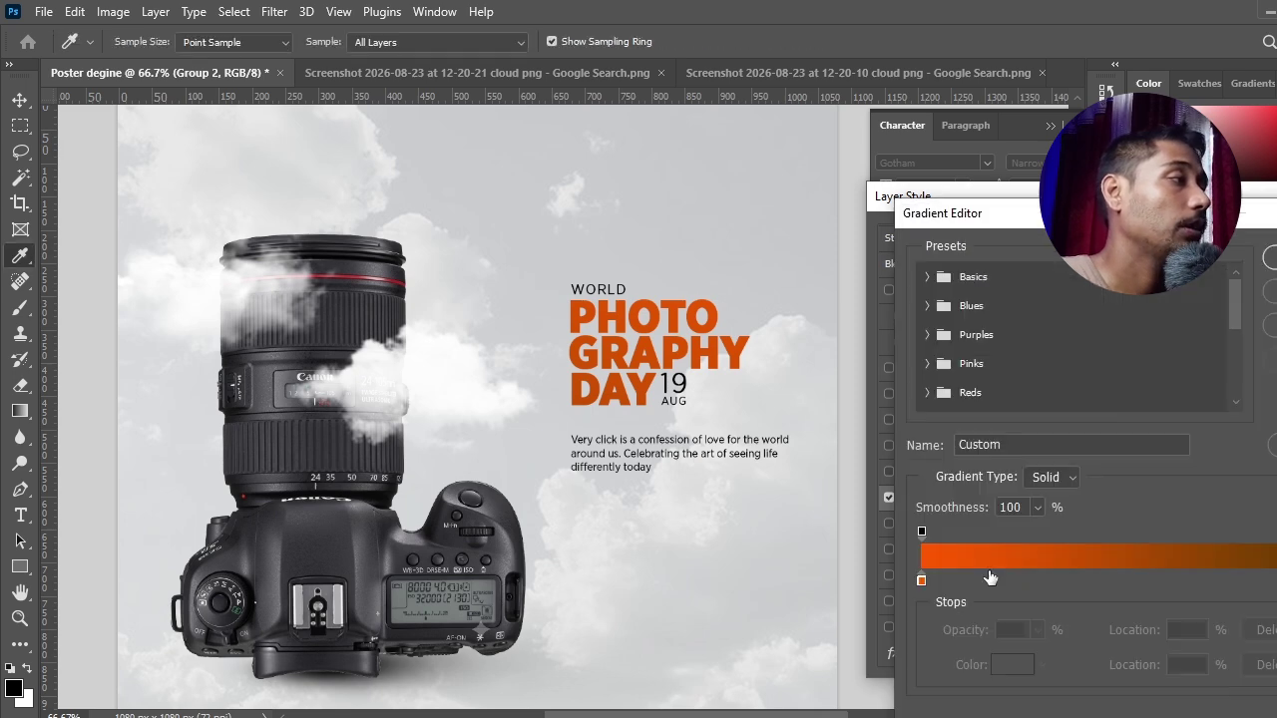
double_click(921, 584)
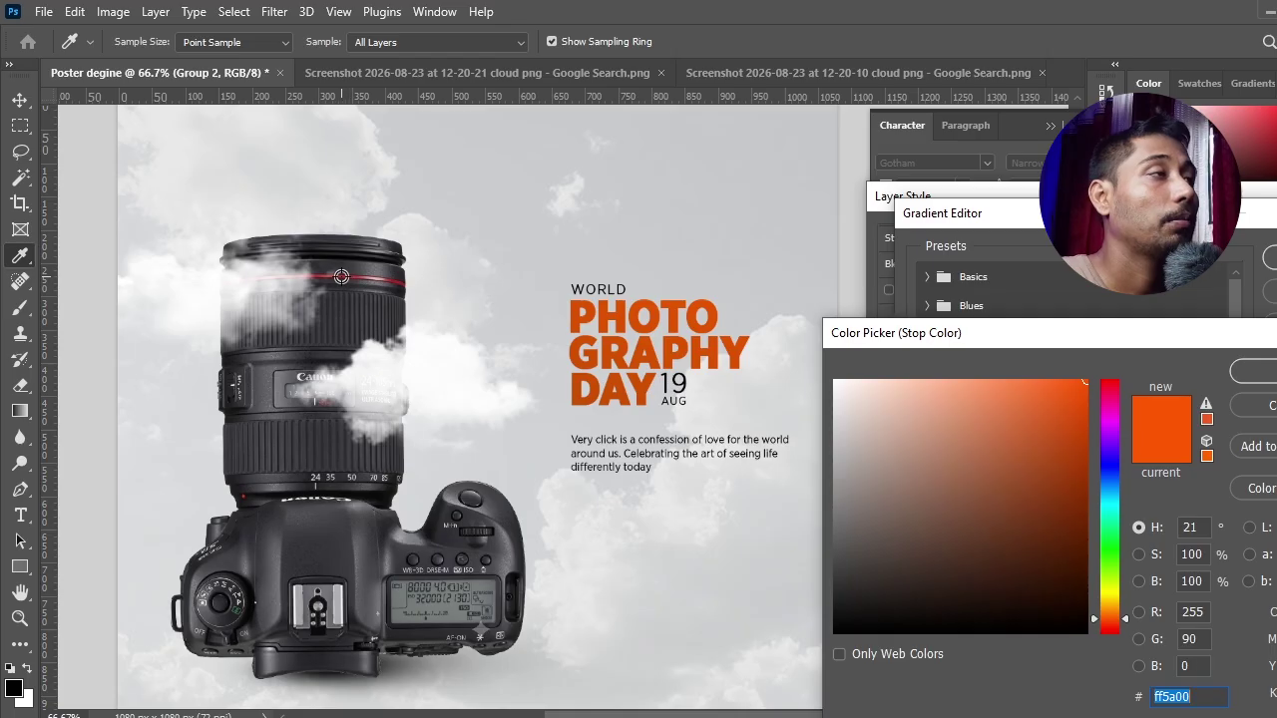
click(344, 277)
drag(995, 462, 1094, 406)
click(1272, 371)
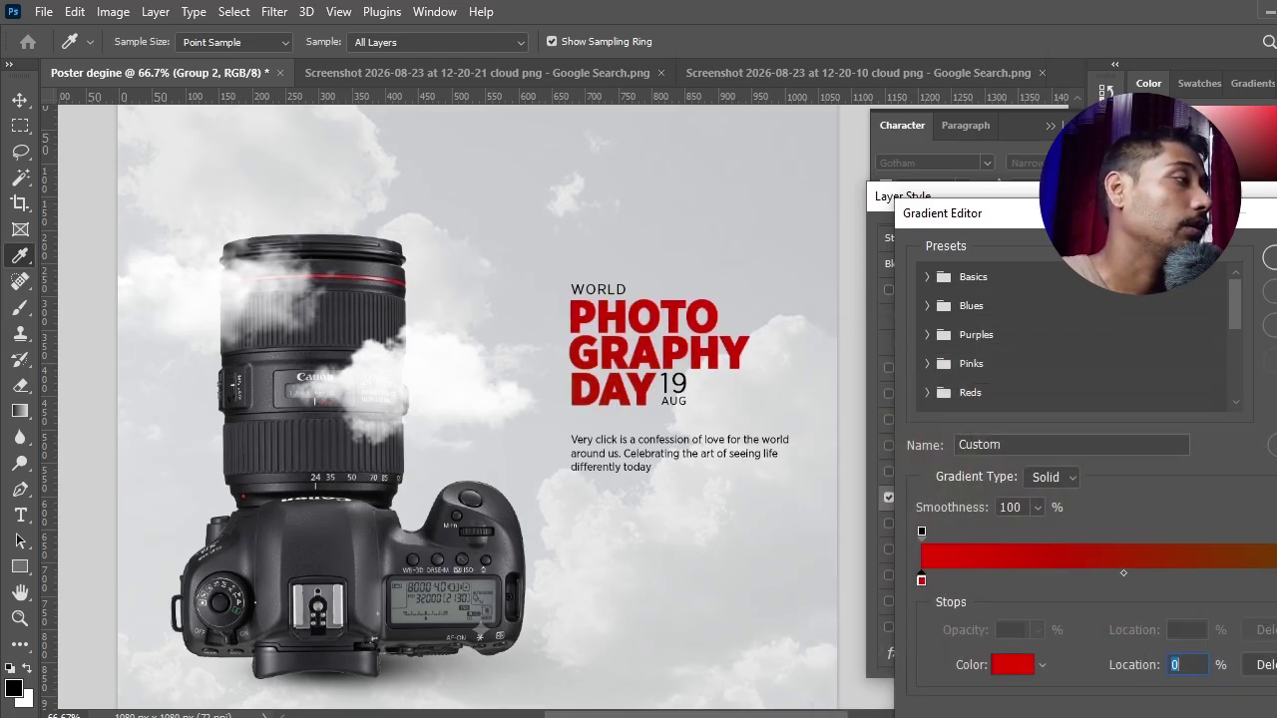
Set the gradient's end stop to dark red #390101 based on the title's red, and apply the layer style
double_click(1275, 584)
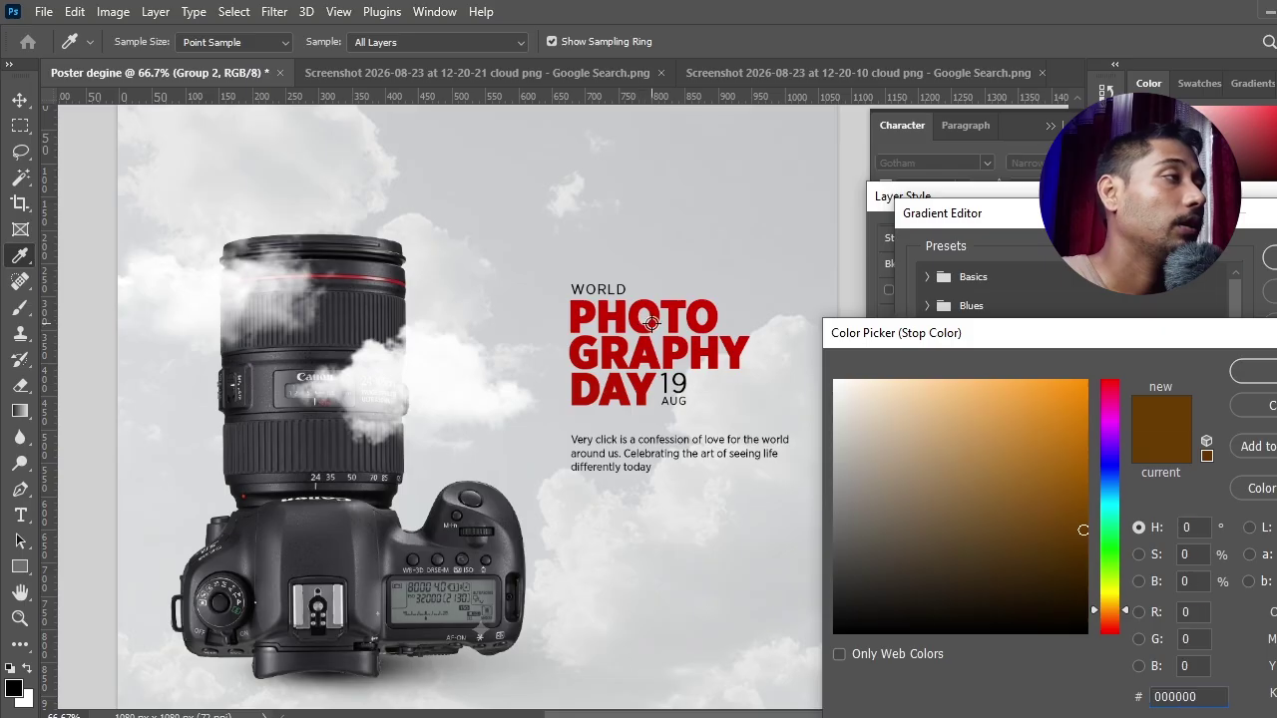
click(614, 340)
drag(1079, 537, 1084, 576)
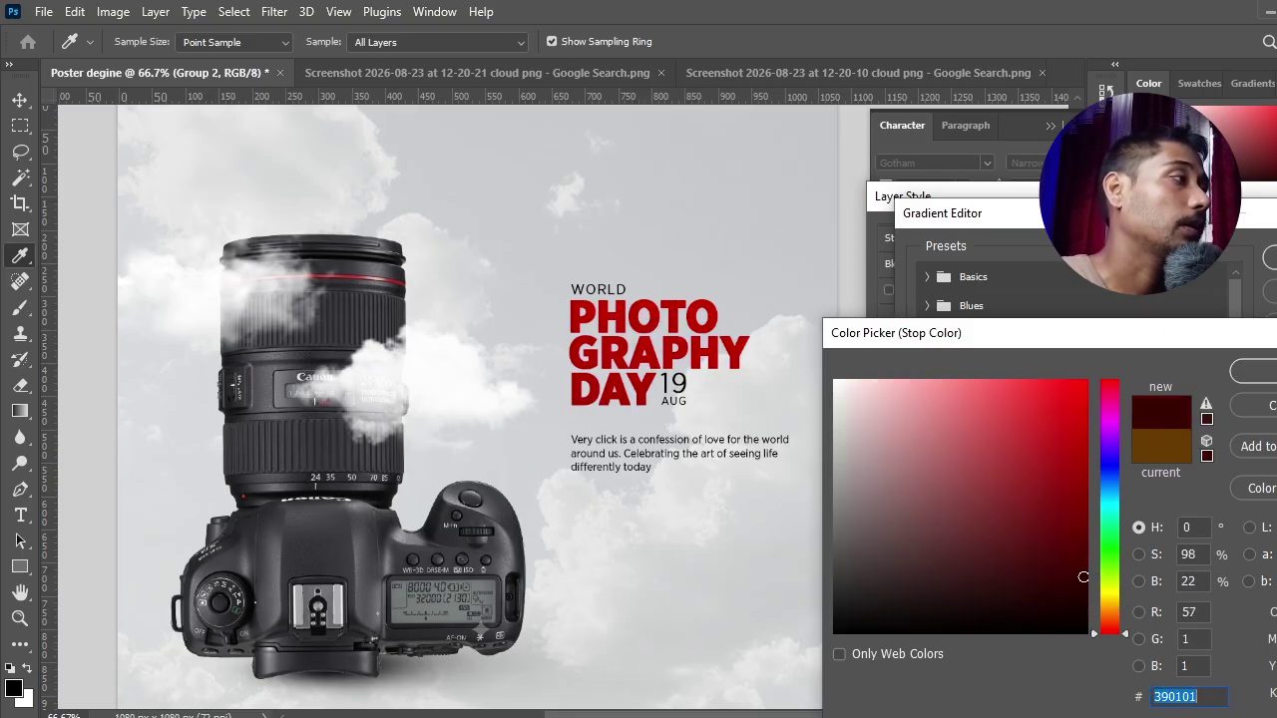
click(1265, 371)
click(1271, 257)
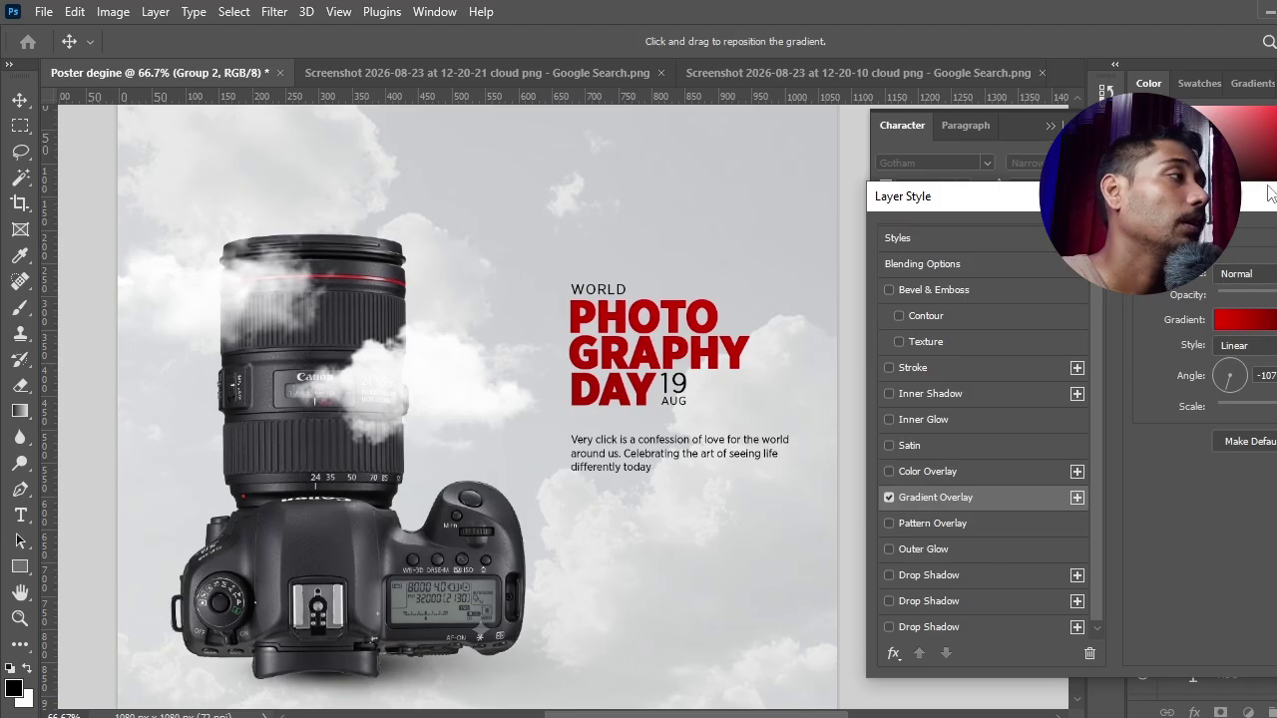
click(1225, 310)
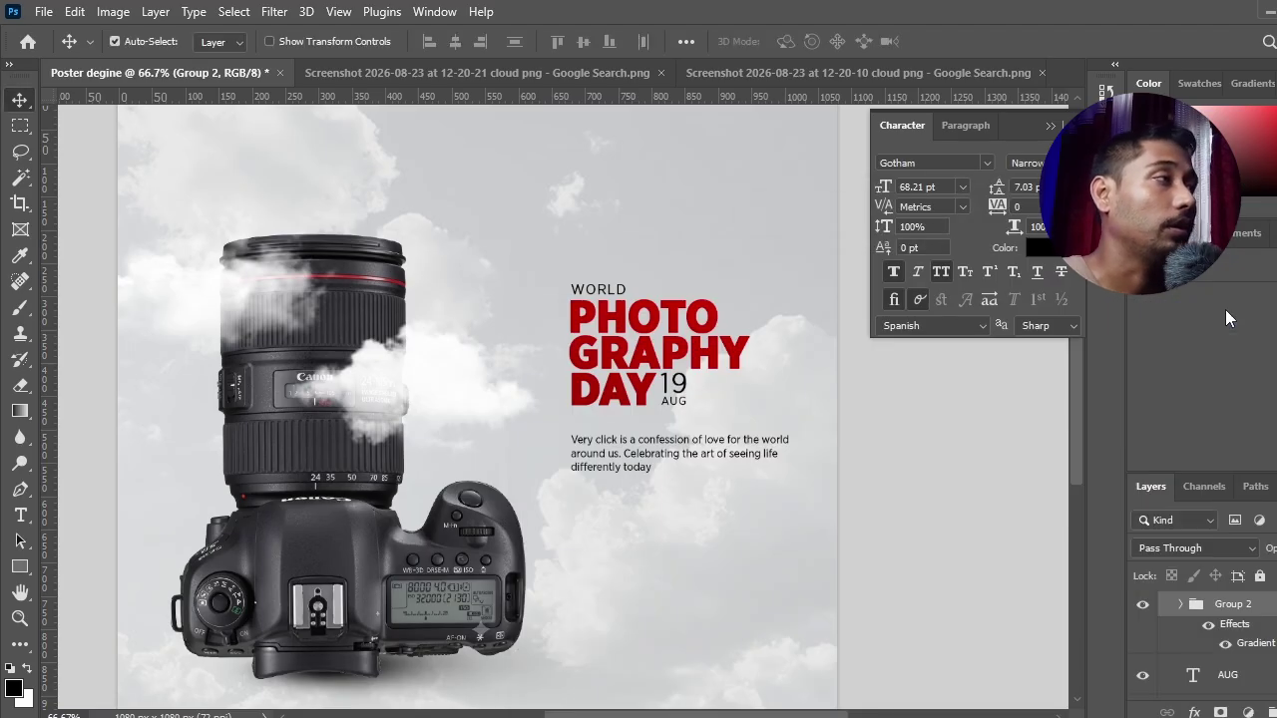
key(ctrl+minus)
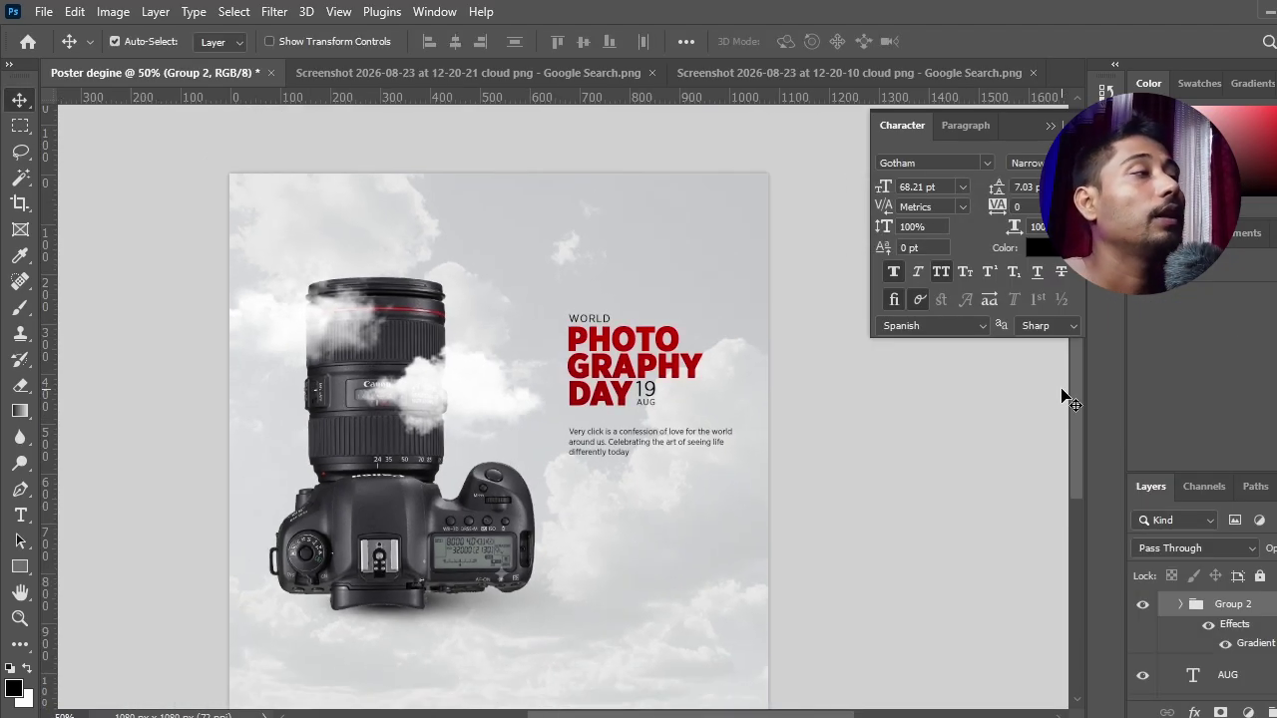
scroll(841, 484, down, 3)
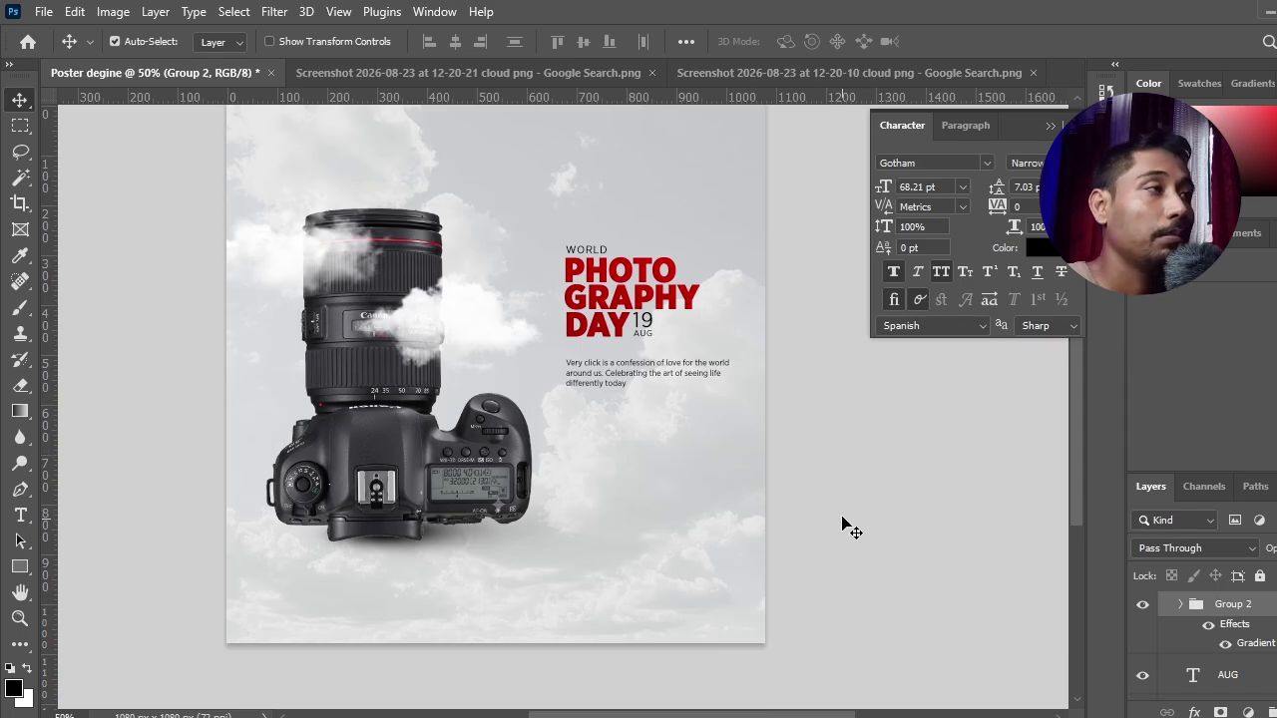
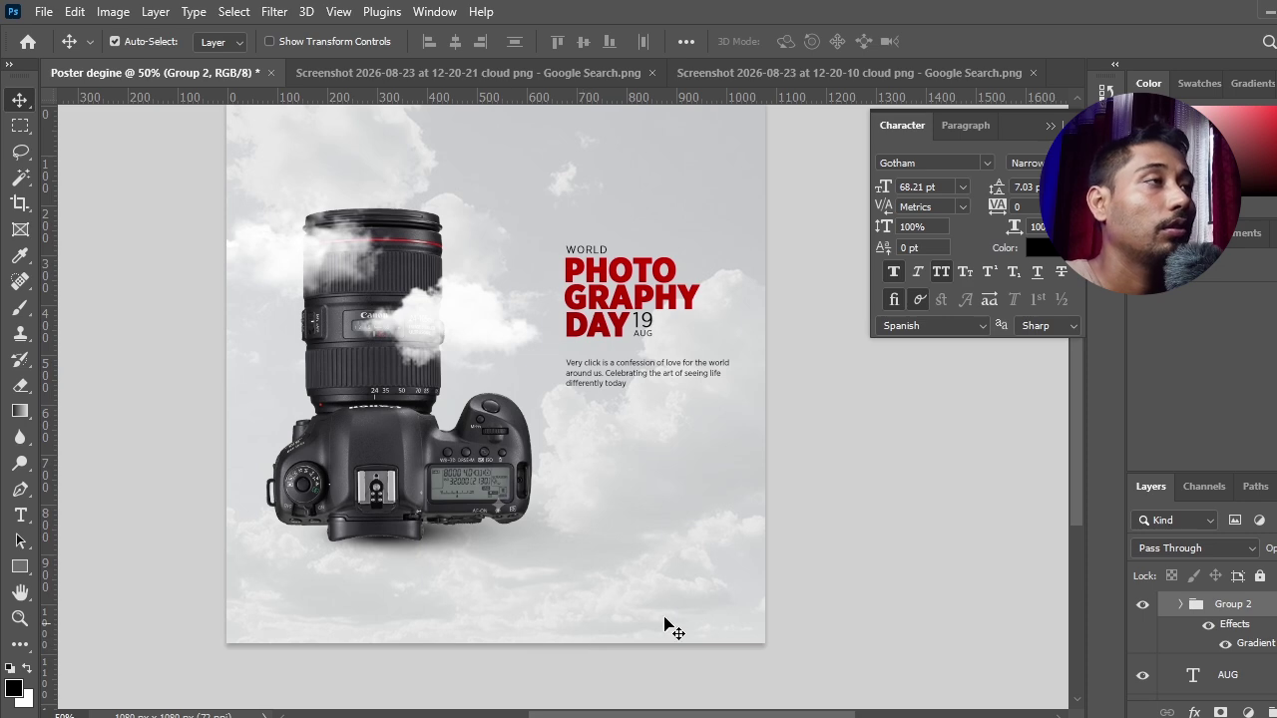
key(ctrl+plus)
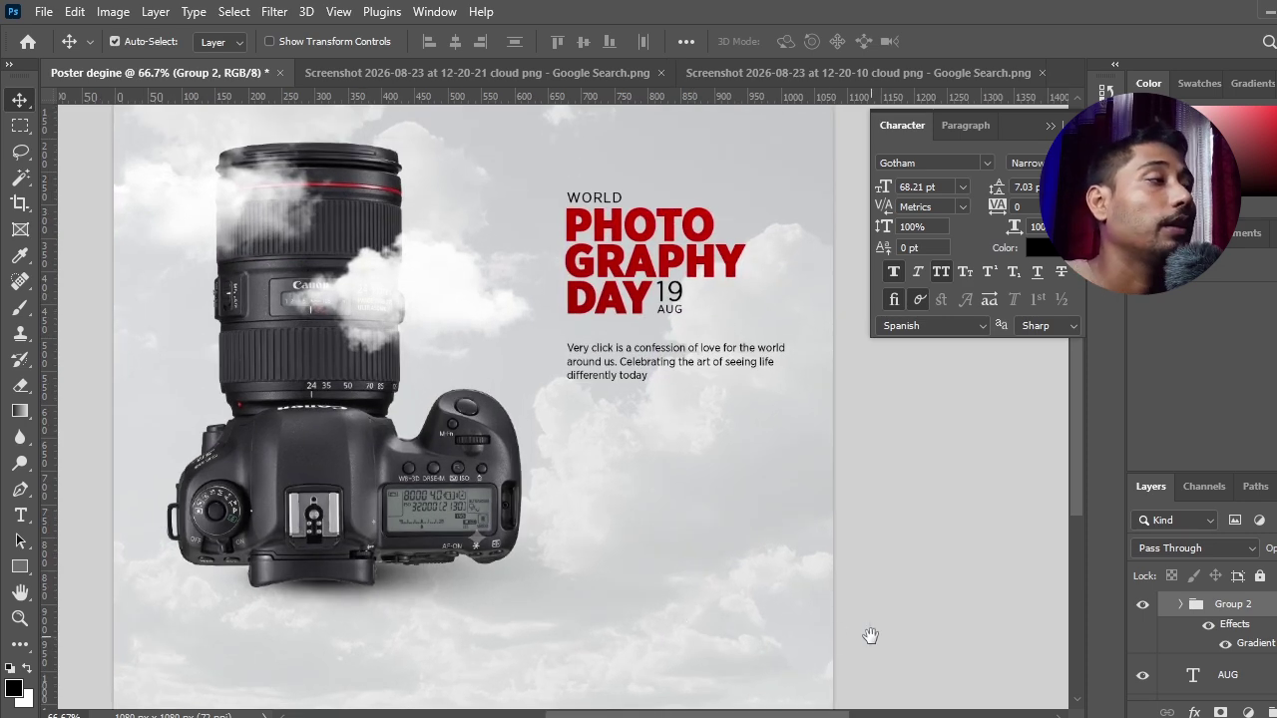
drag(870, 635, 891, 544)
click(926, 572)
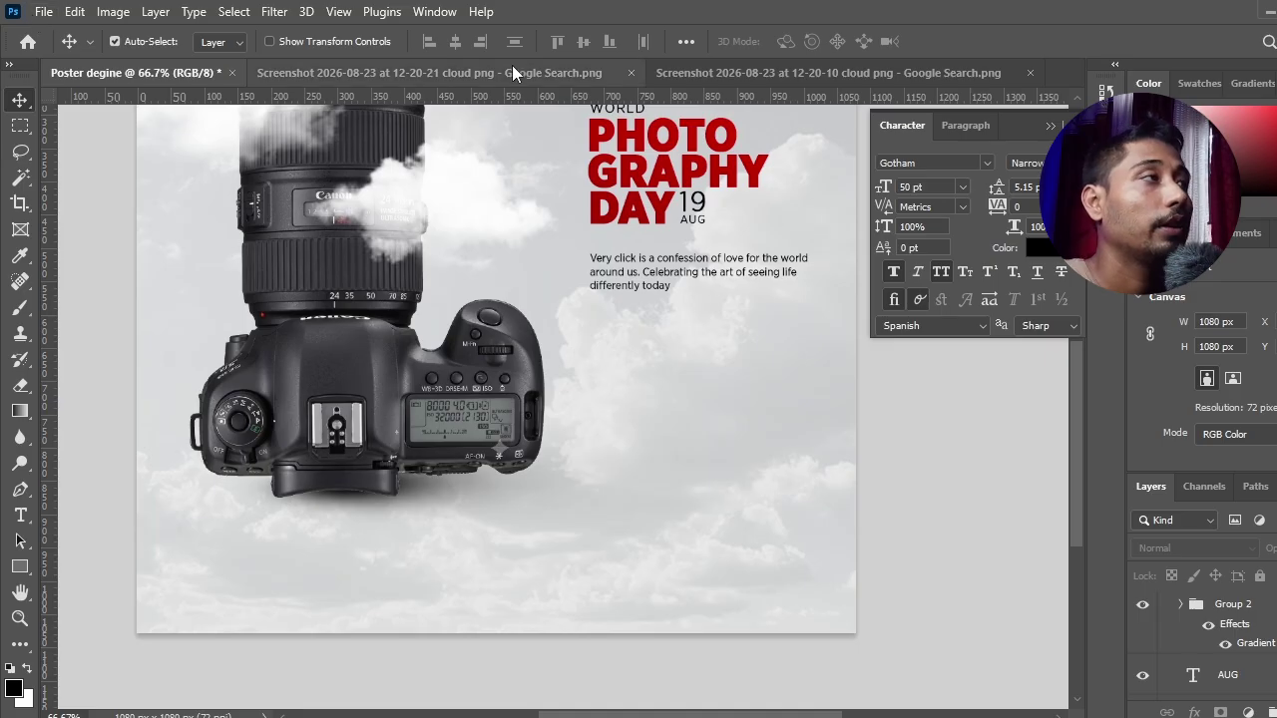
Close the two cloud screenshot documents, leaving only the poster document open
click(558, 73)
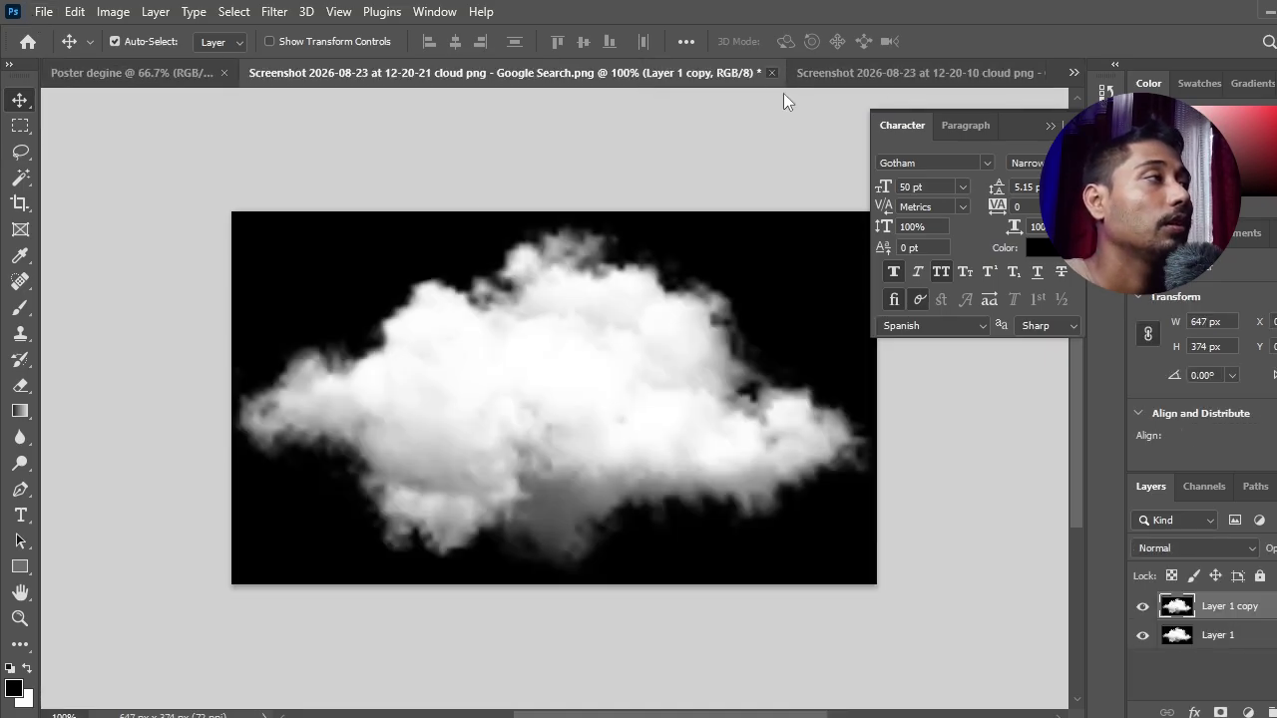
click(772, 74)
click(672, 288)
click(628, 76)
click(745, 73)
Open the earlier design file "guru purnima" from the Downloads folder
click(45, 11)
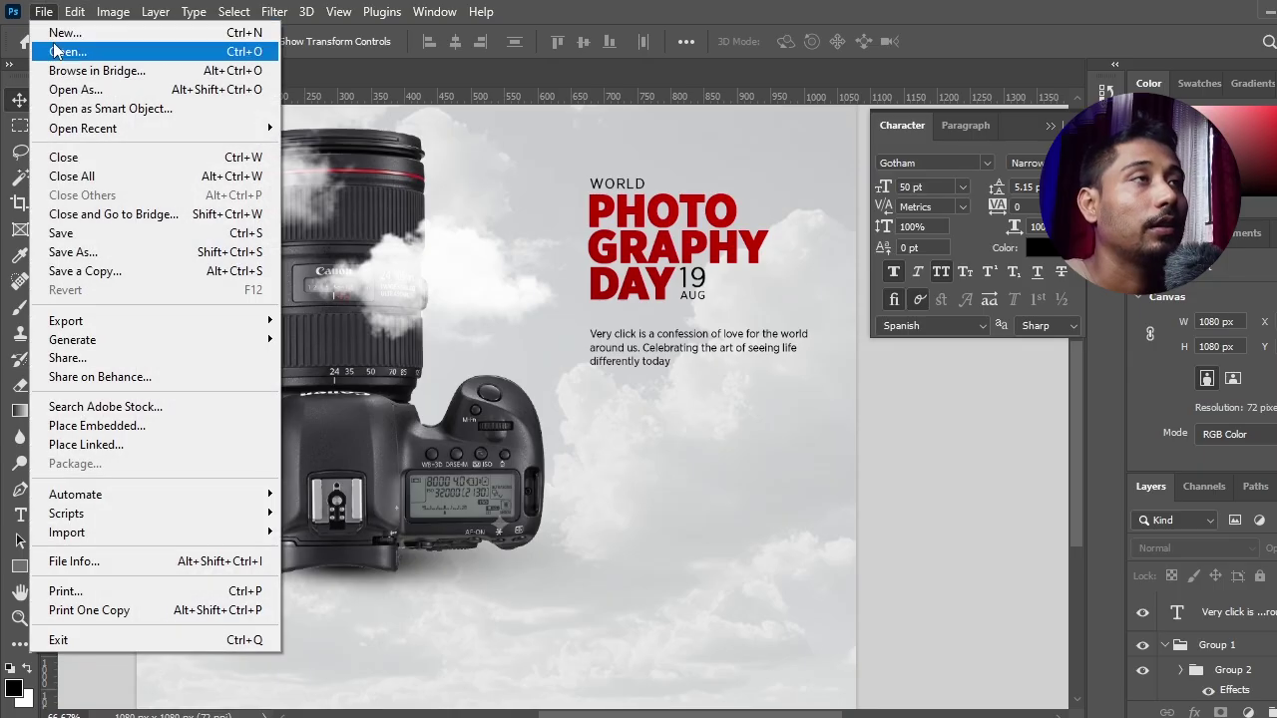
click(58, 52)
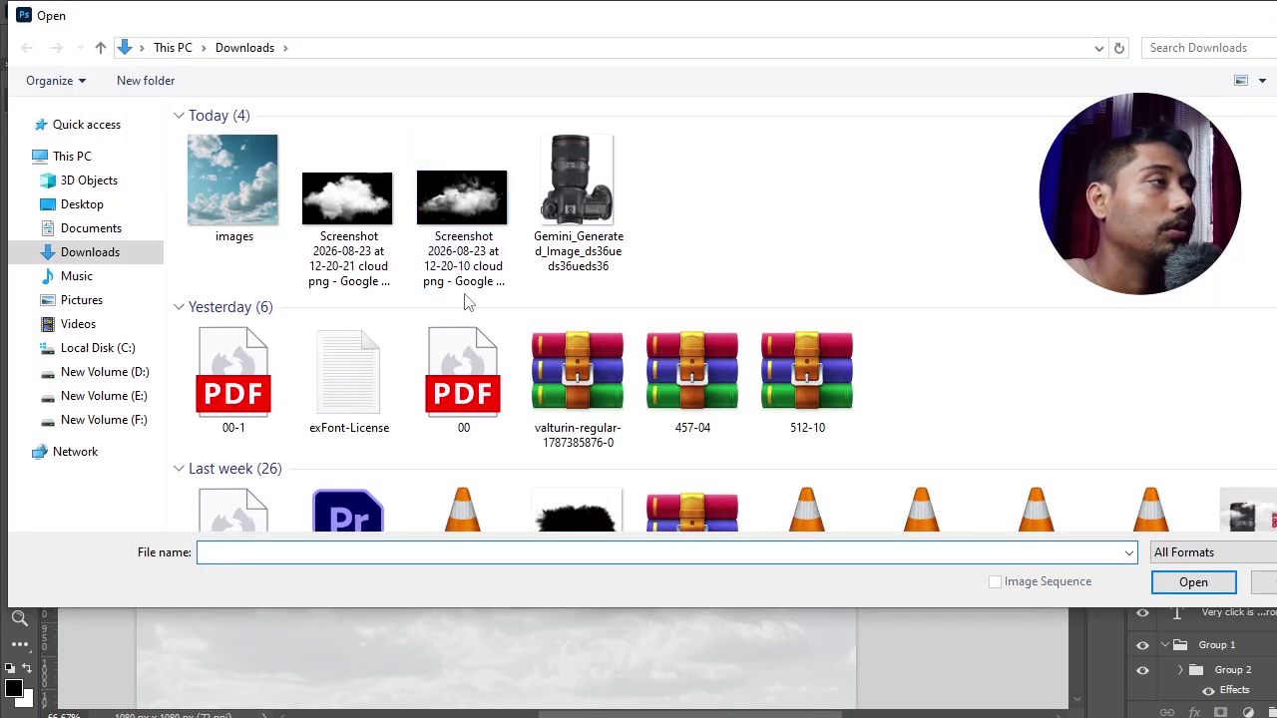
scroll(451, 419, down, 3)
scroll(898, 399, down, 5)
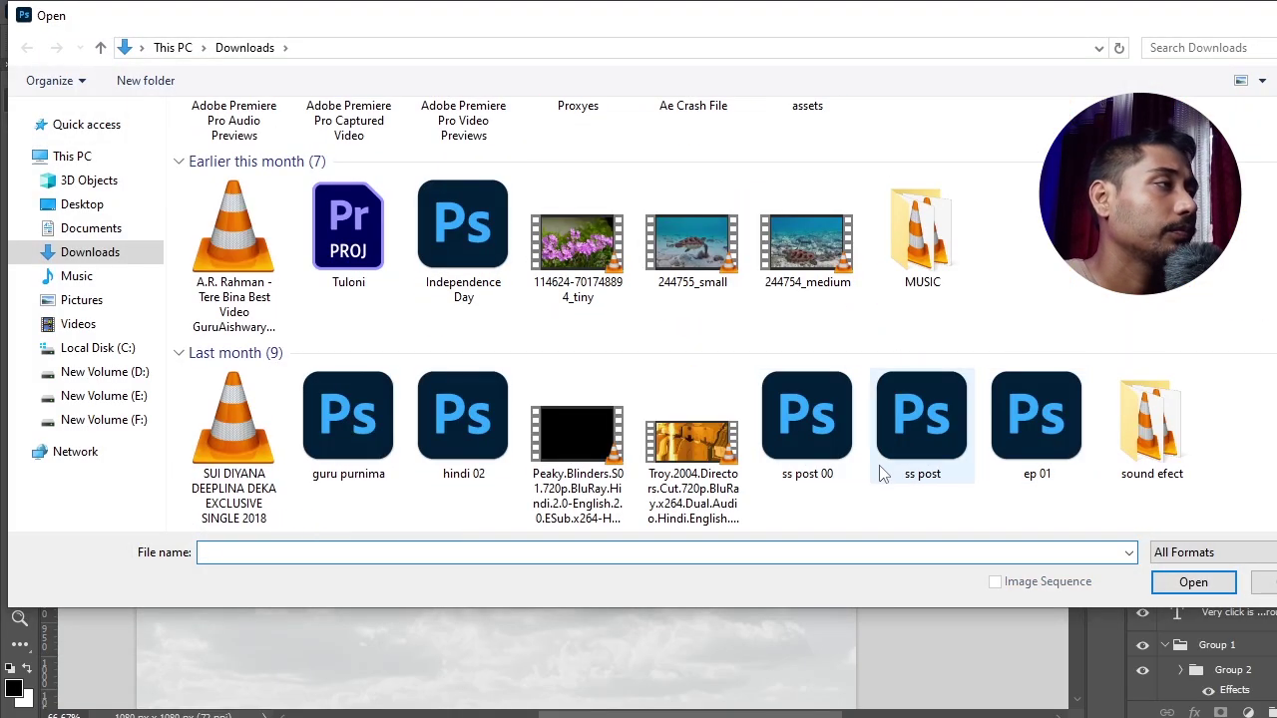
scroll(813, 449, down, 3)
scroll(778, 462, up, 3)
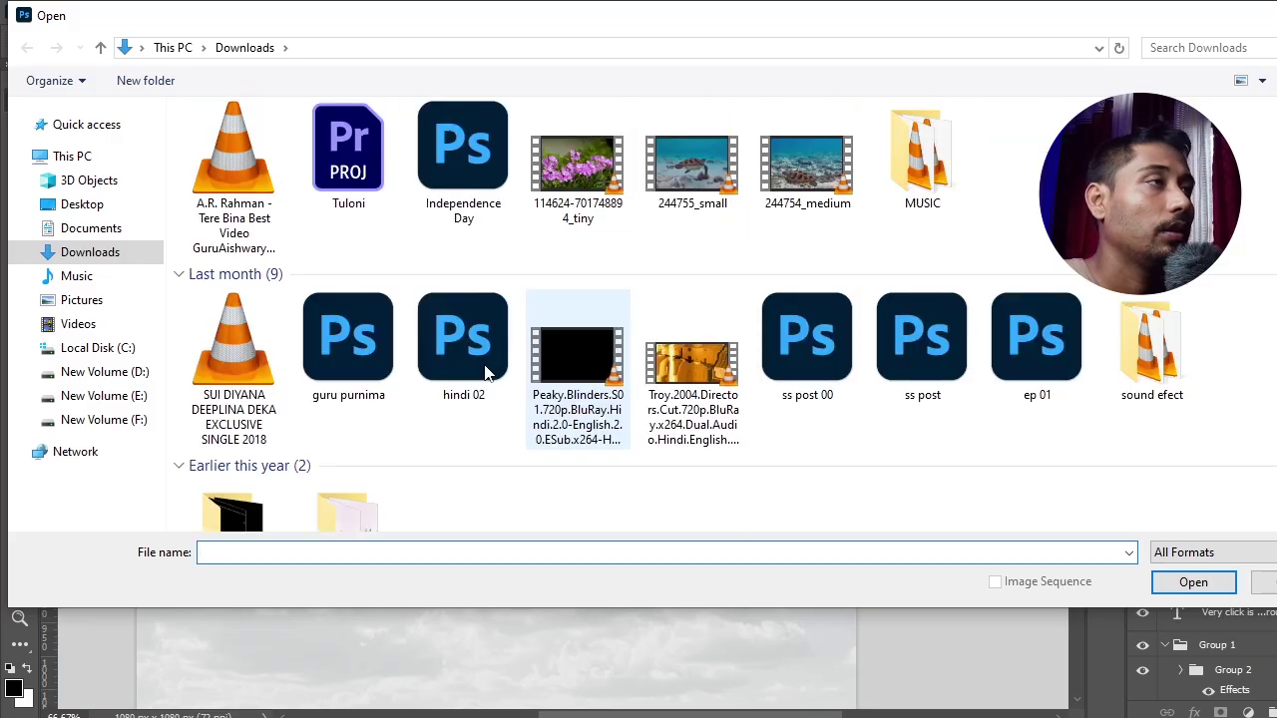
click(348, 338)
click(1182, 581)
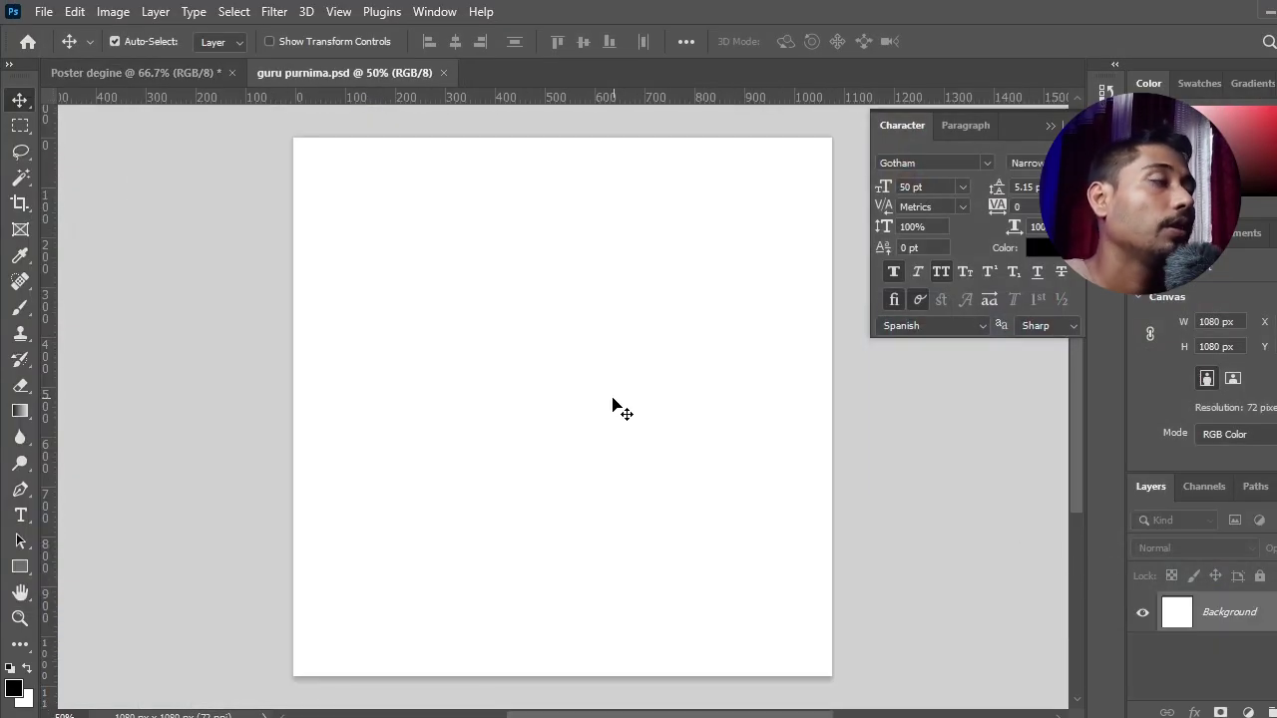
Open the "Independence Day" design file from the Downloads folder
click(47, 12)
click(60, 52)
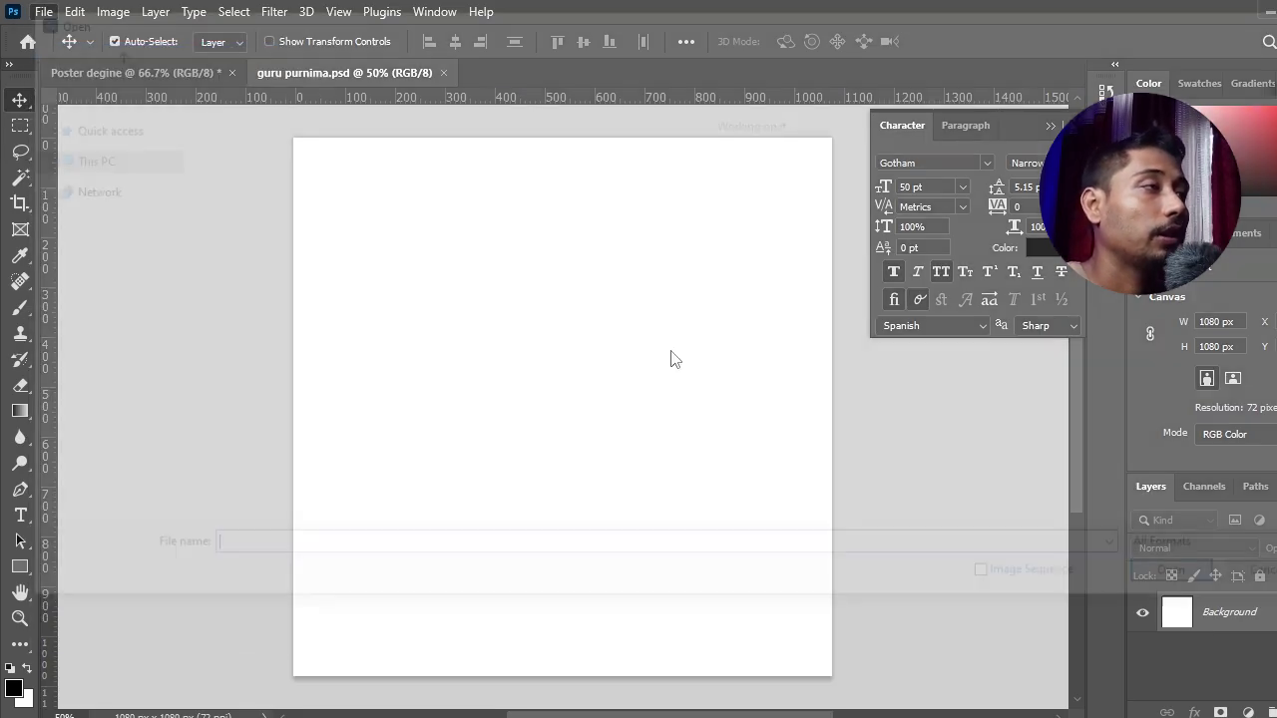
scroll(668, 359, down, 6)
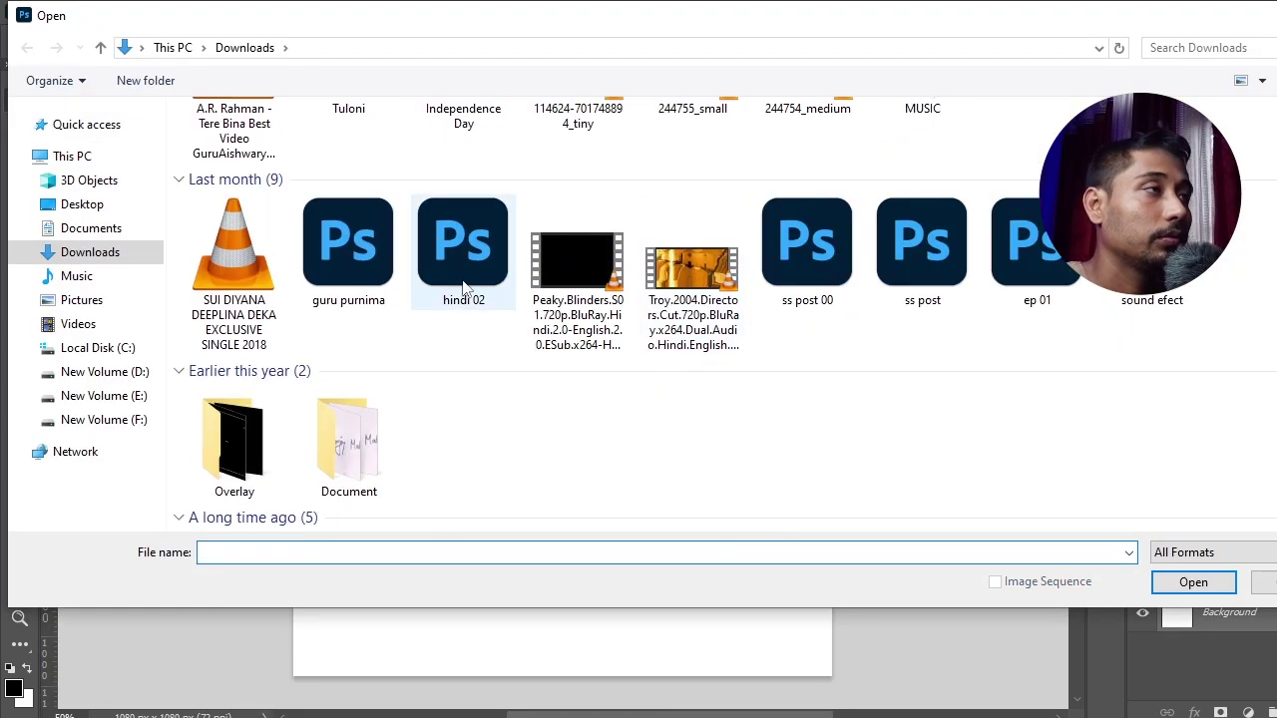
scroll(462, 287, up, 2)
click(470, 361)
click(1178, 578)
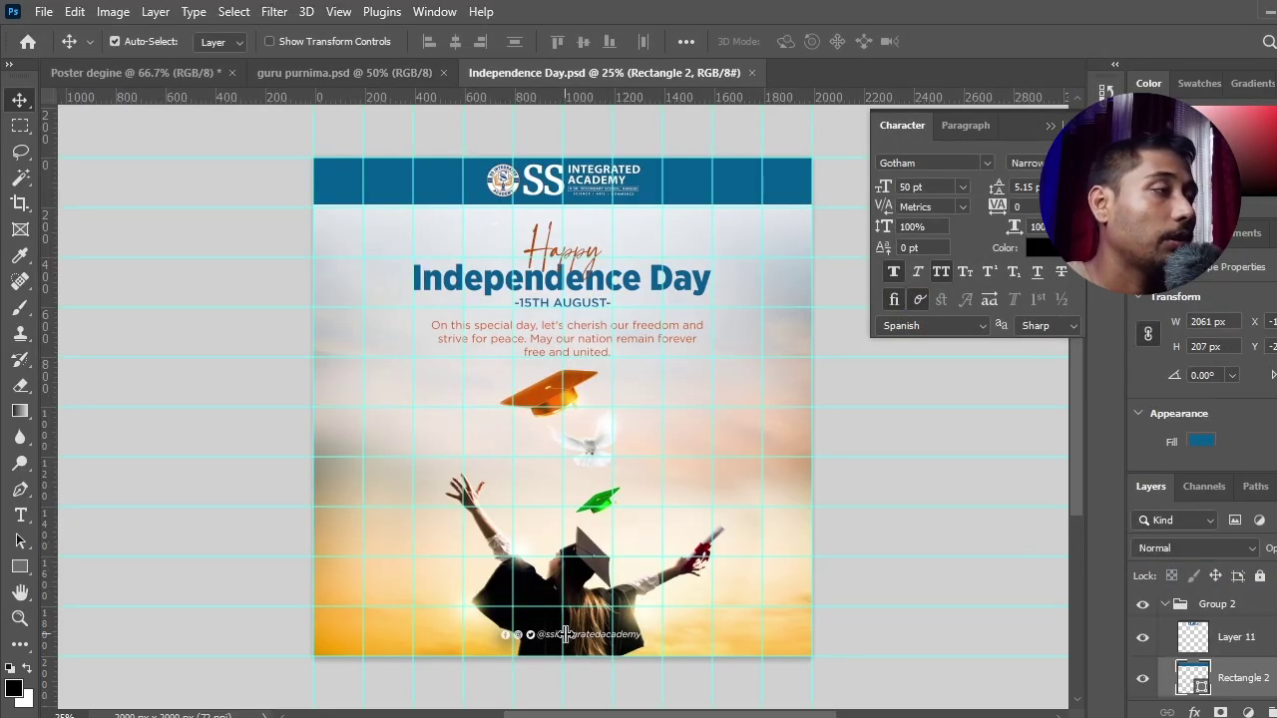
Copy the group with the social media icons and handle from the Independence Day design into the poster document
click(1234, 606)
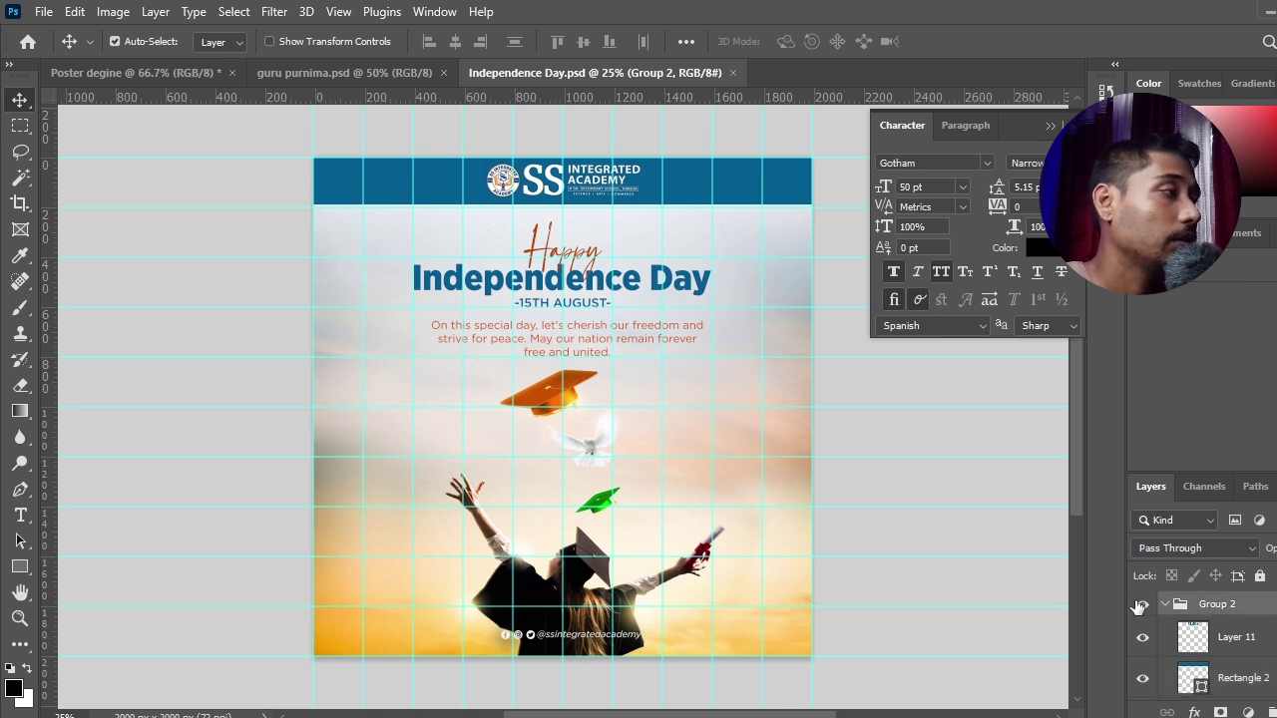
click(604, 647)
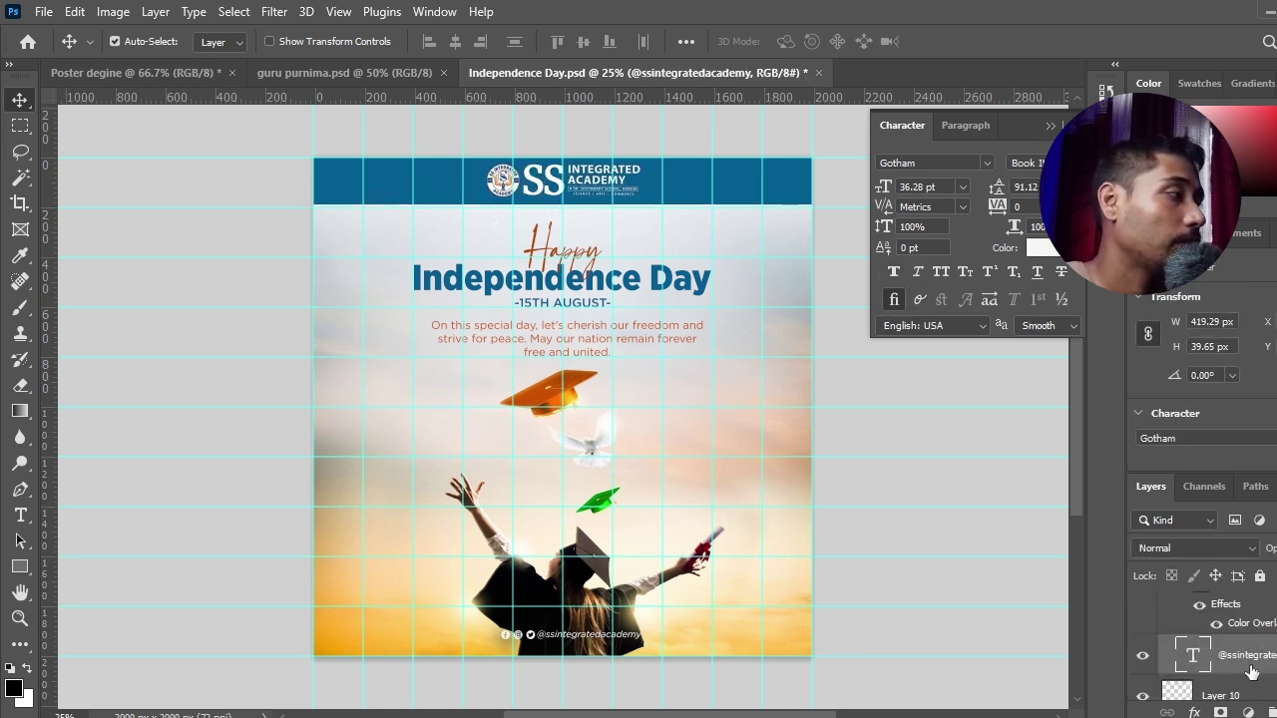
scroll(1251, 671, up, 1)
click(1207, 605)
drag(497, 227, 710, 399)
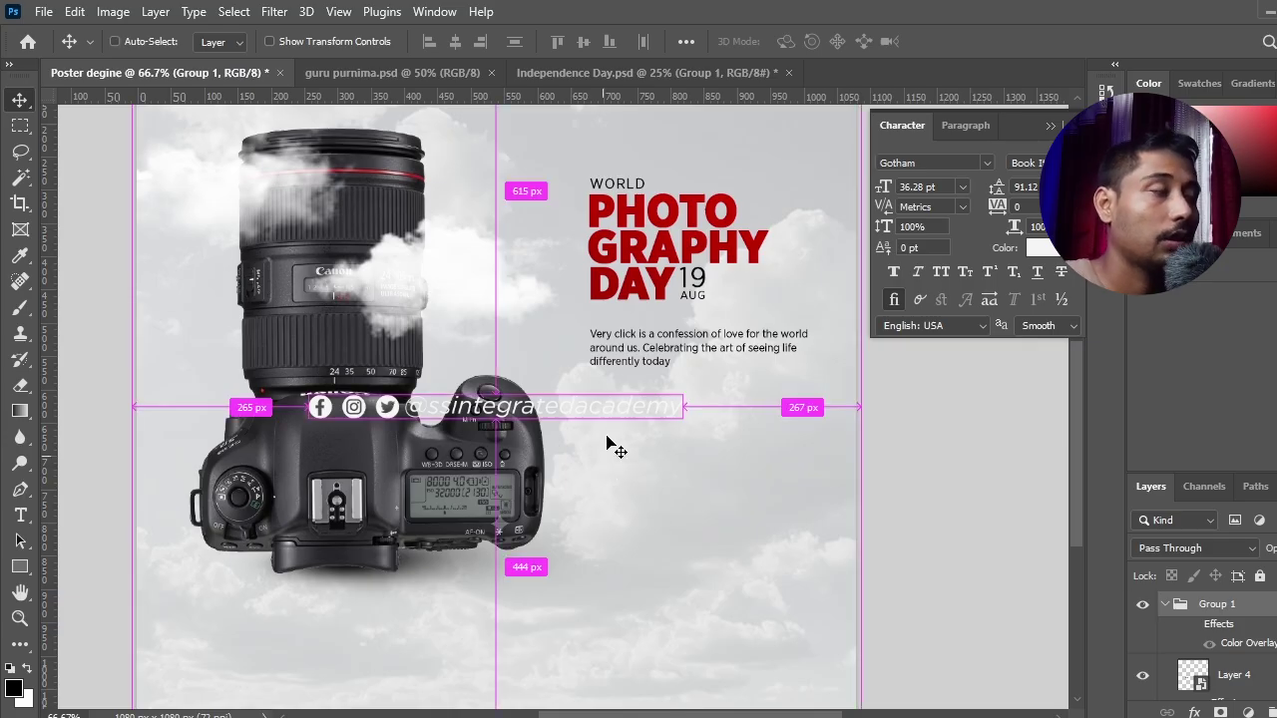
Set the social handle group's Color Overlay to dark grey #2d2c2f sampled from the camera lens, and apply the layer style
right_click(1228, 621)
click(1094, 36)
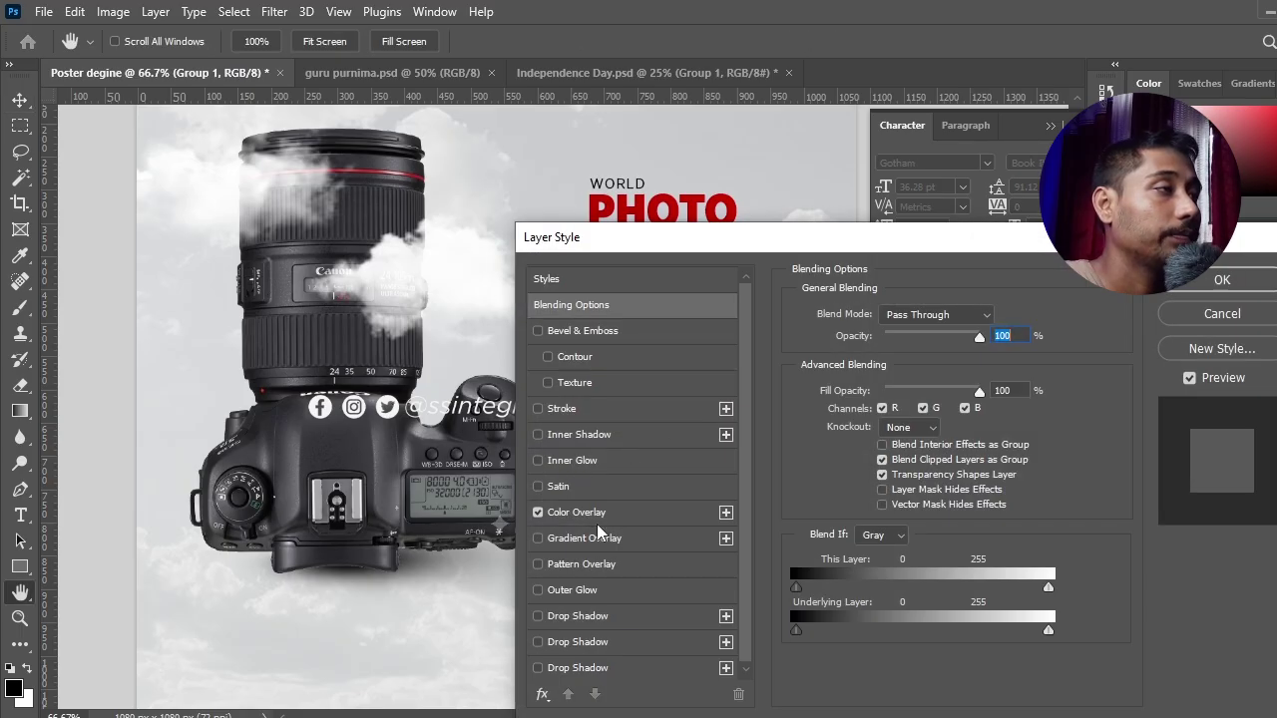
click(619, 512)
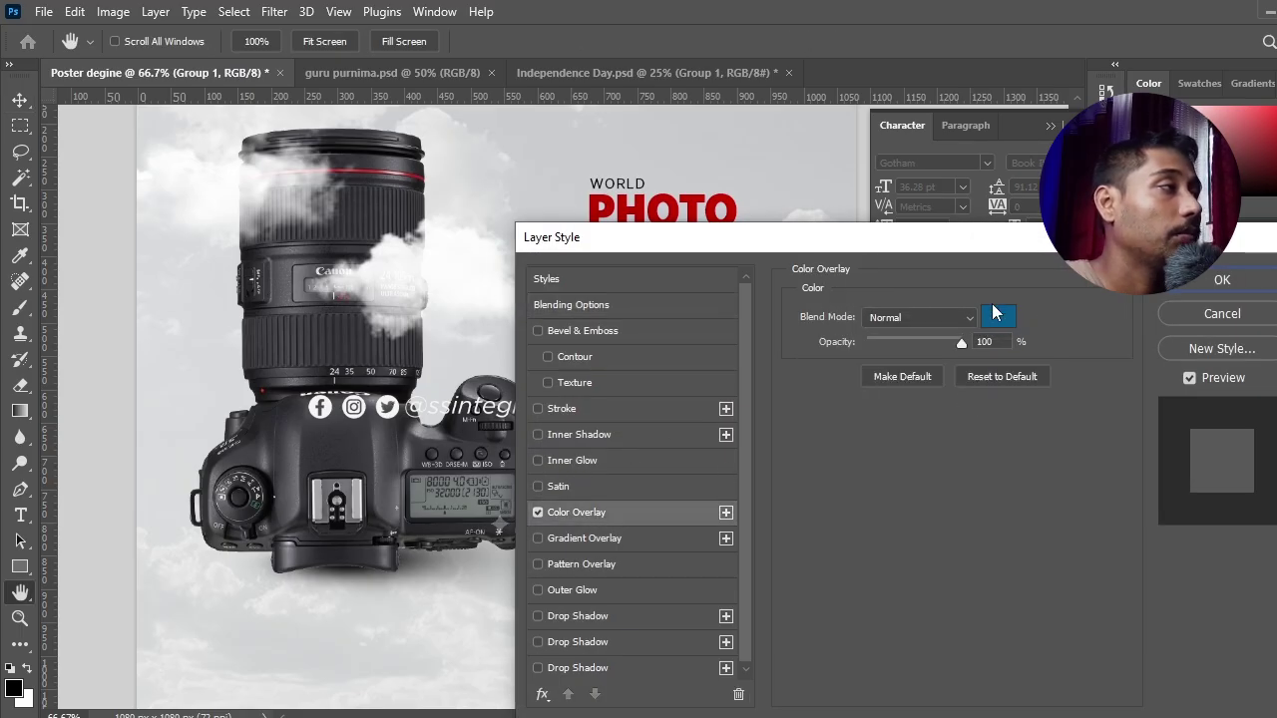
click(992, 315)
click(365, 211)
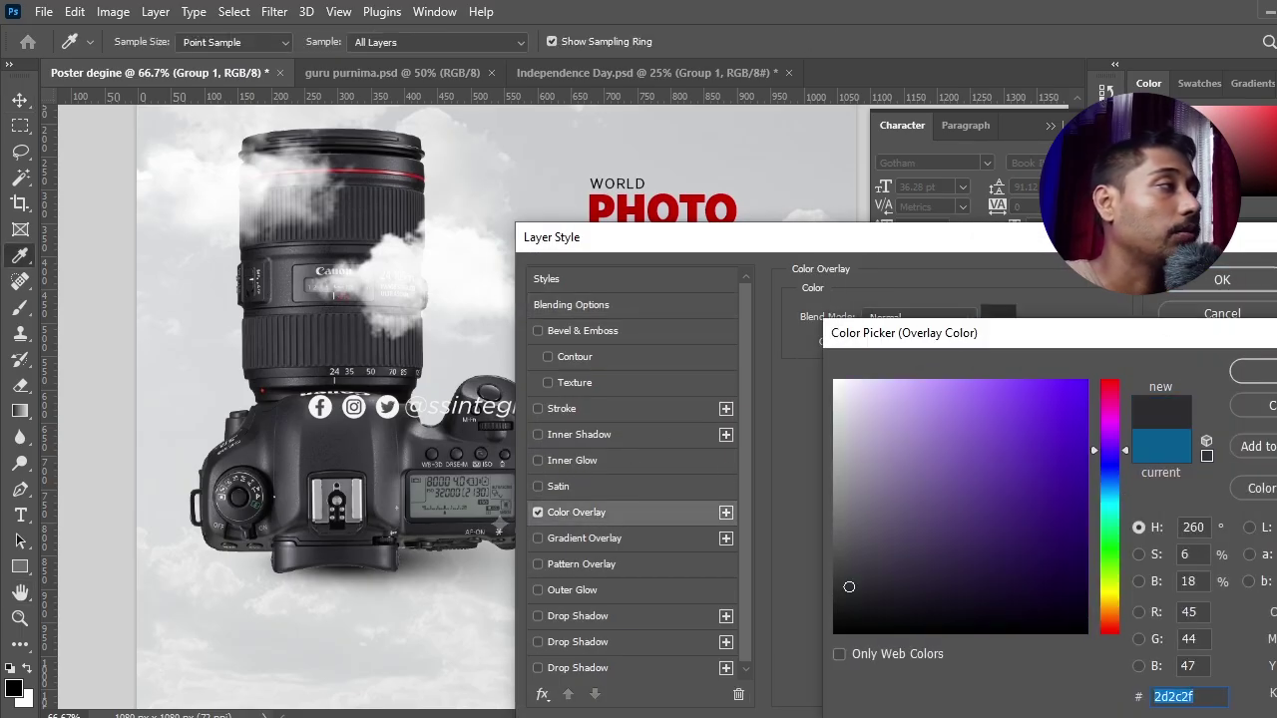
click(1253, 371)
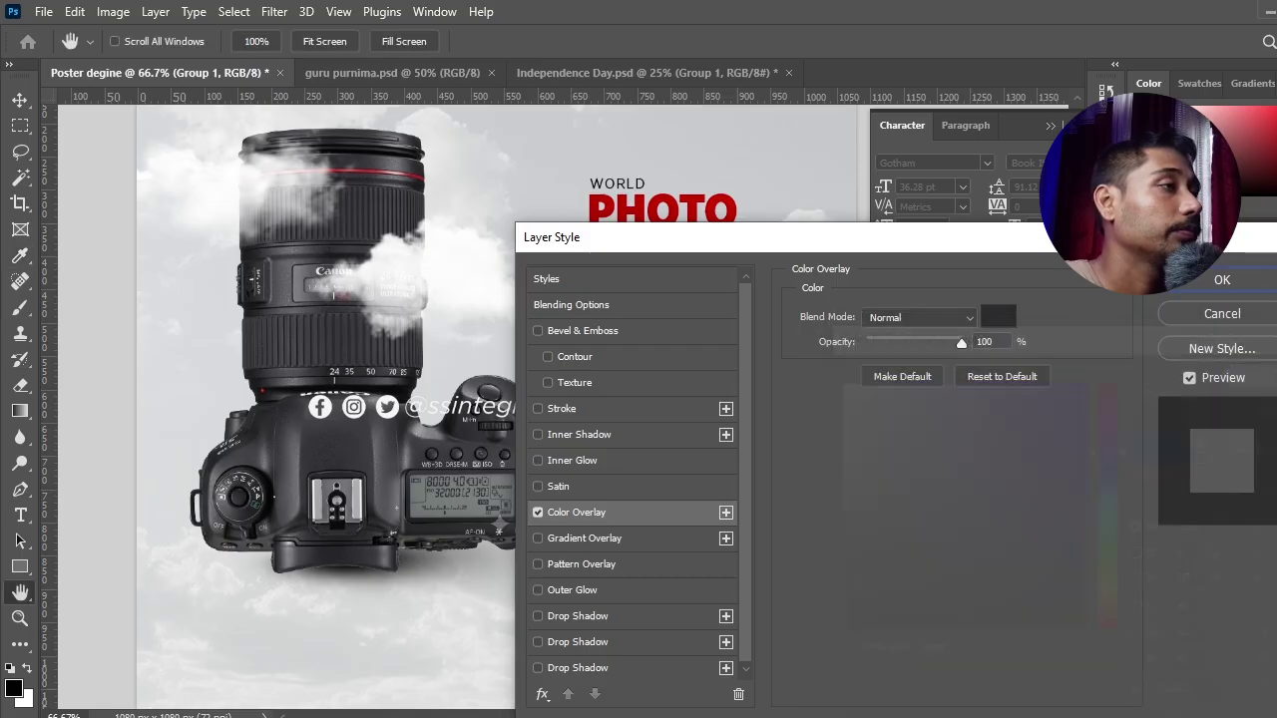
click(1226, 282)
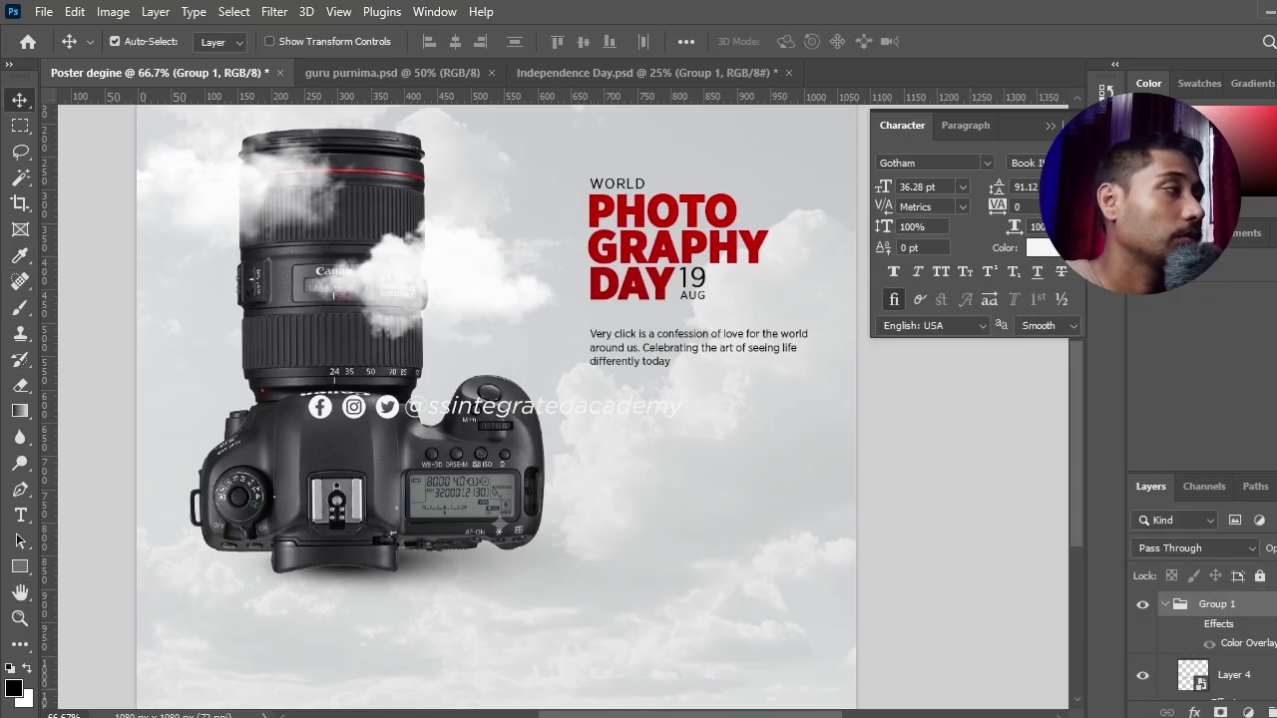
Scale the social handle group to 63.10% and again to 77.68%, placing it near the poster's lower edge
key(ctrl+t)
drag(681, 406, 569, 670)
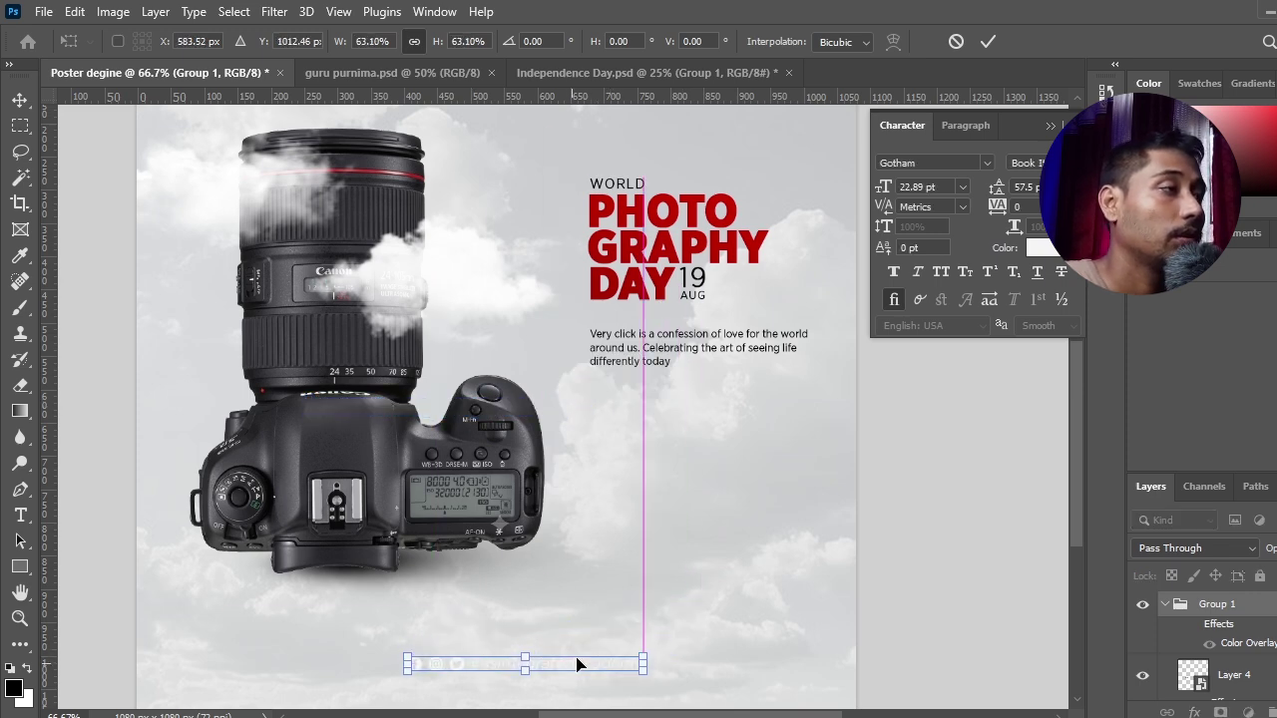
scroll(633, 533, down, 2)
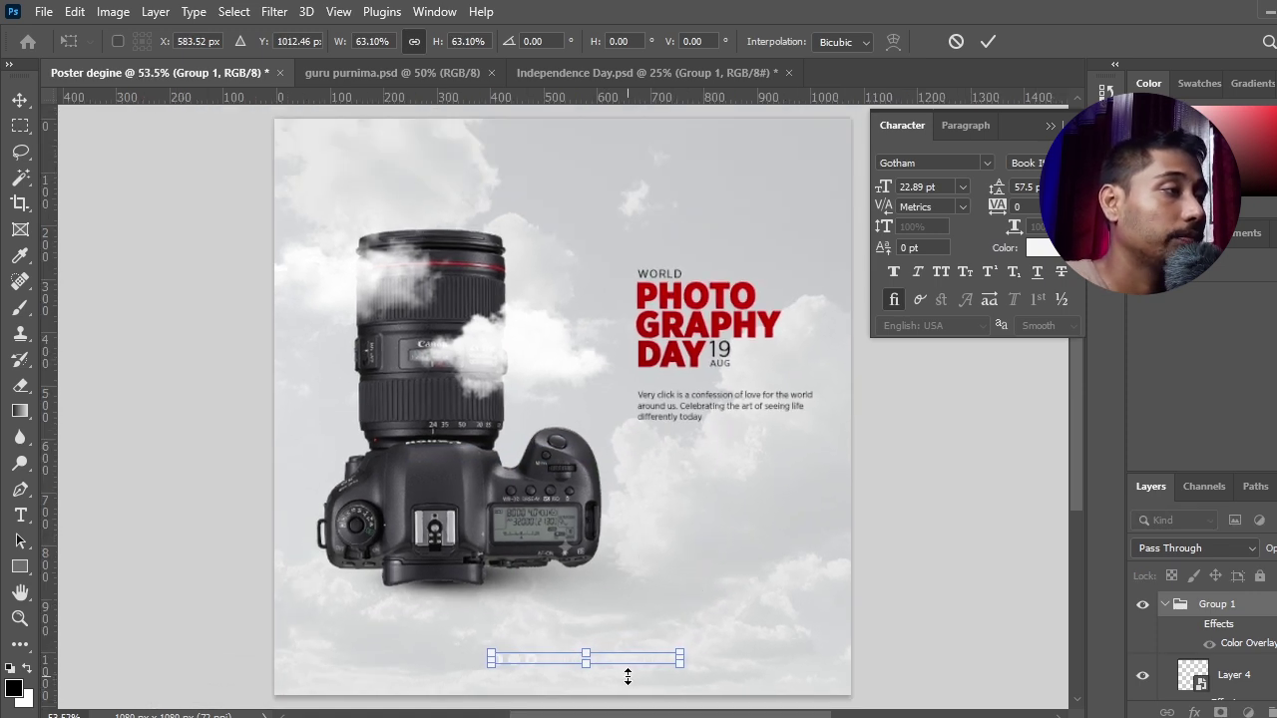
click(988, 41)
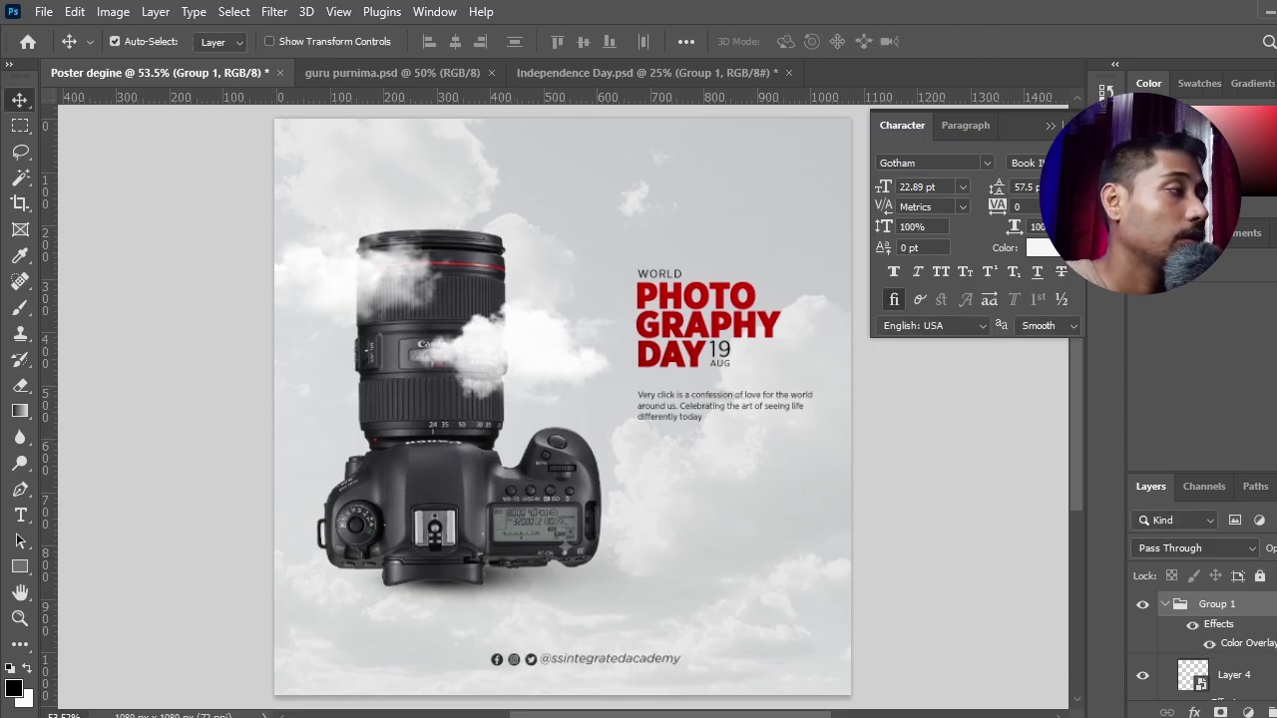
key(ctrl+t)
drag(680, 660, 611, 677)
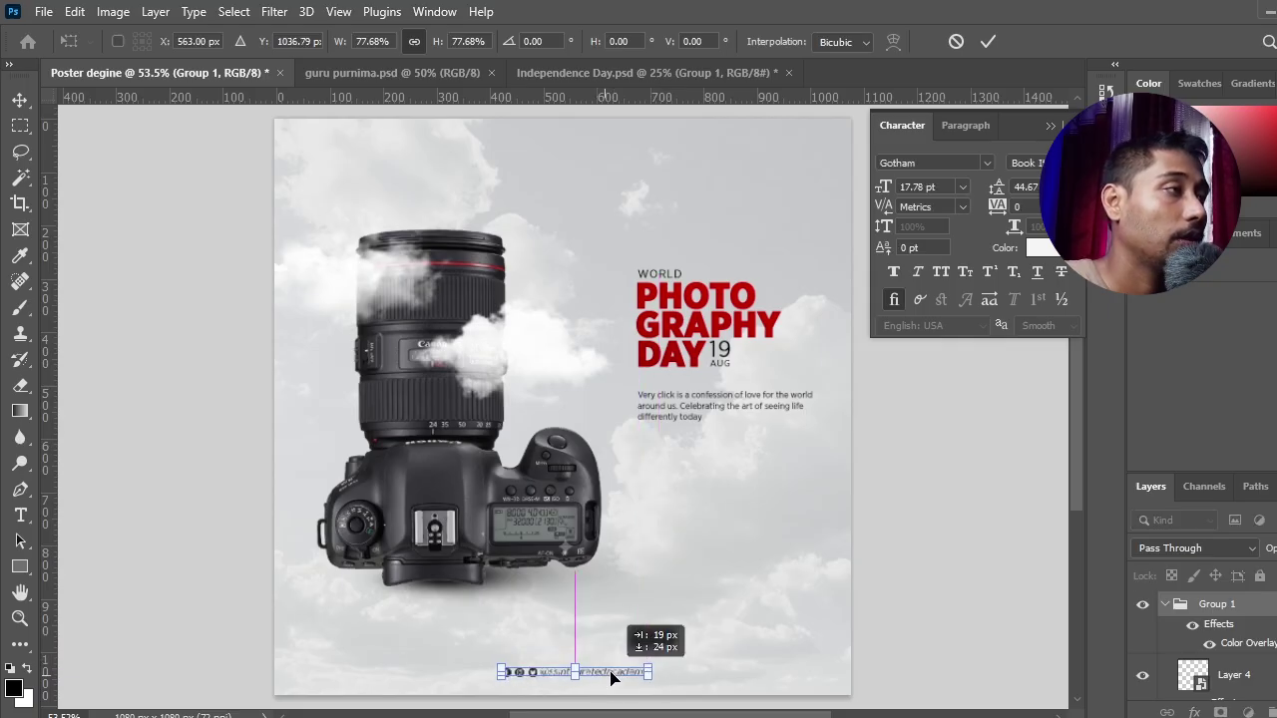
click(987, 41)
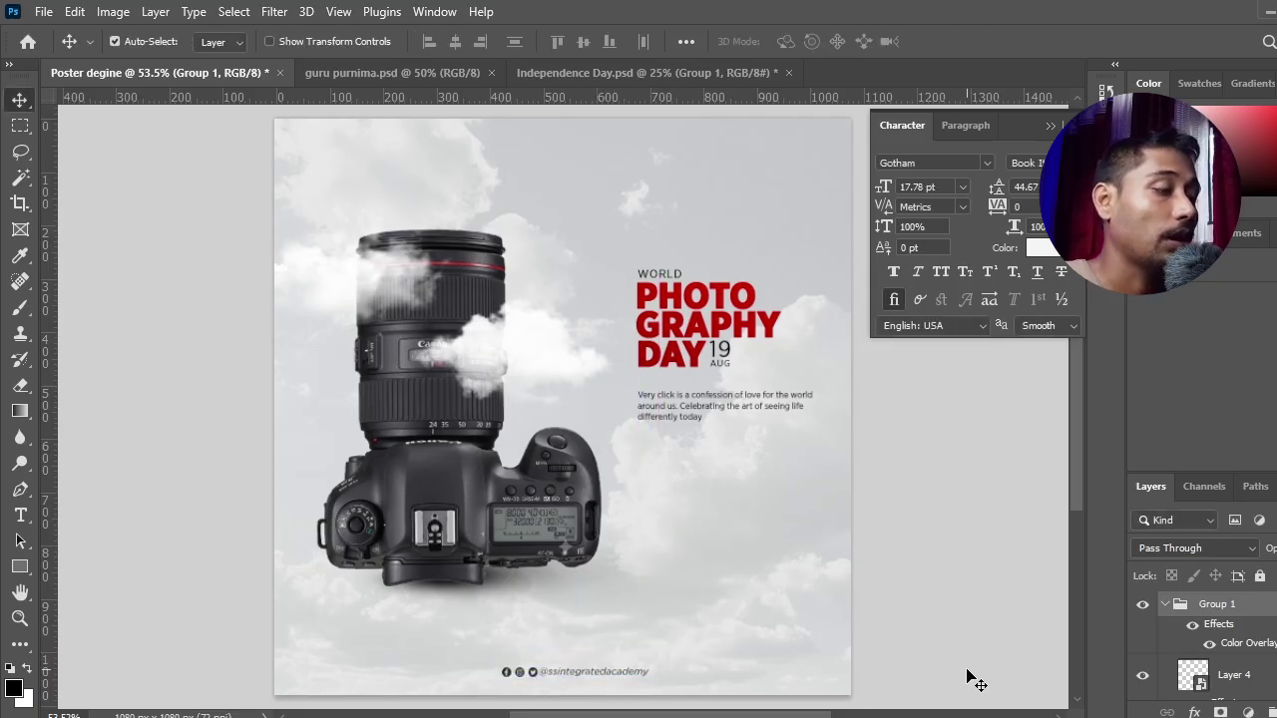
Replace the handle text after the @ sign with "USERNAME"
key(ctrl+plus)
key(ctrl+plus)
key(ctrl+plus)
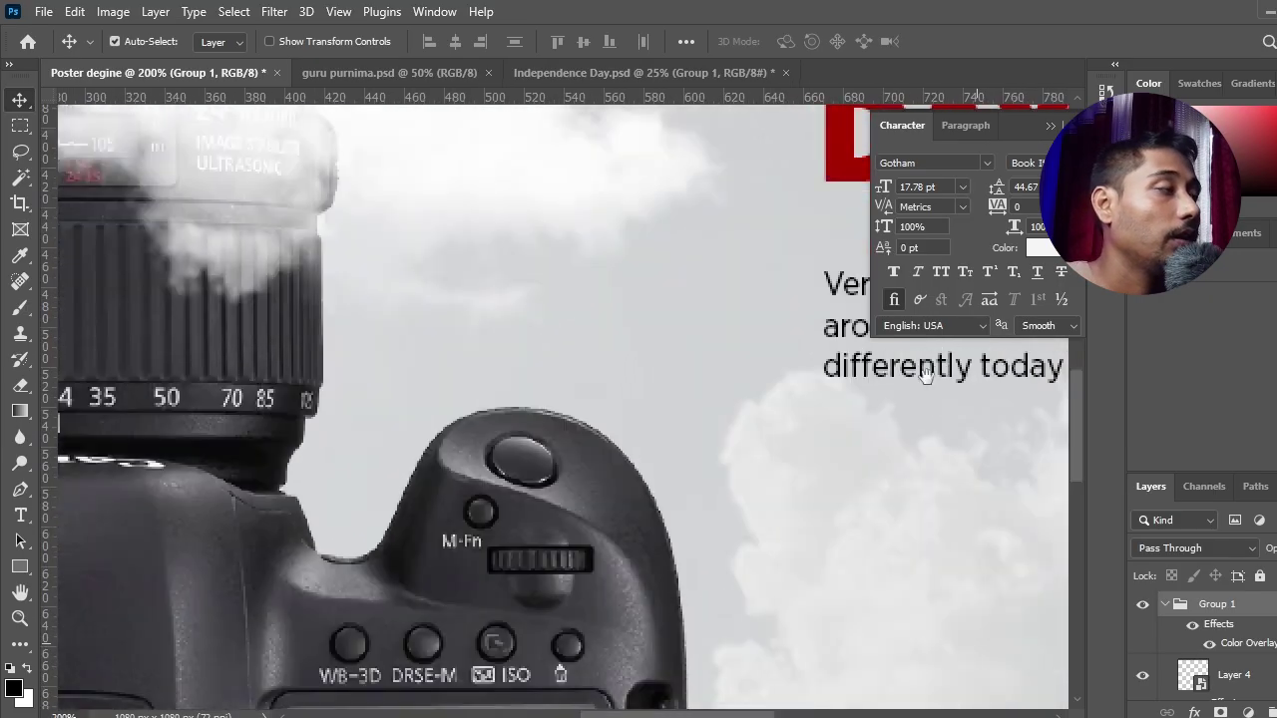
drag(926, 373, 886, 170)
click(20, 521)
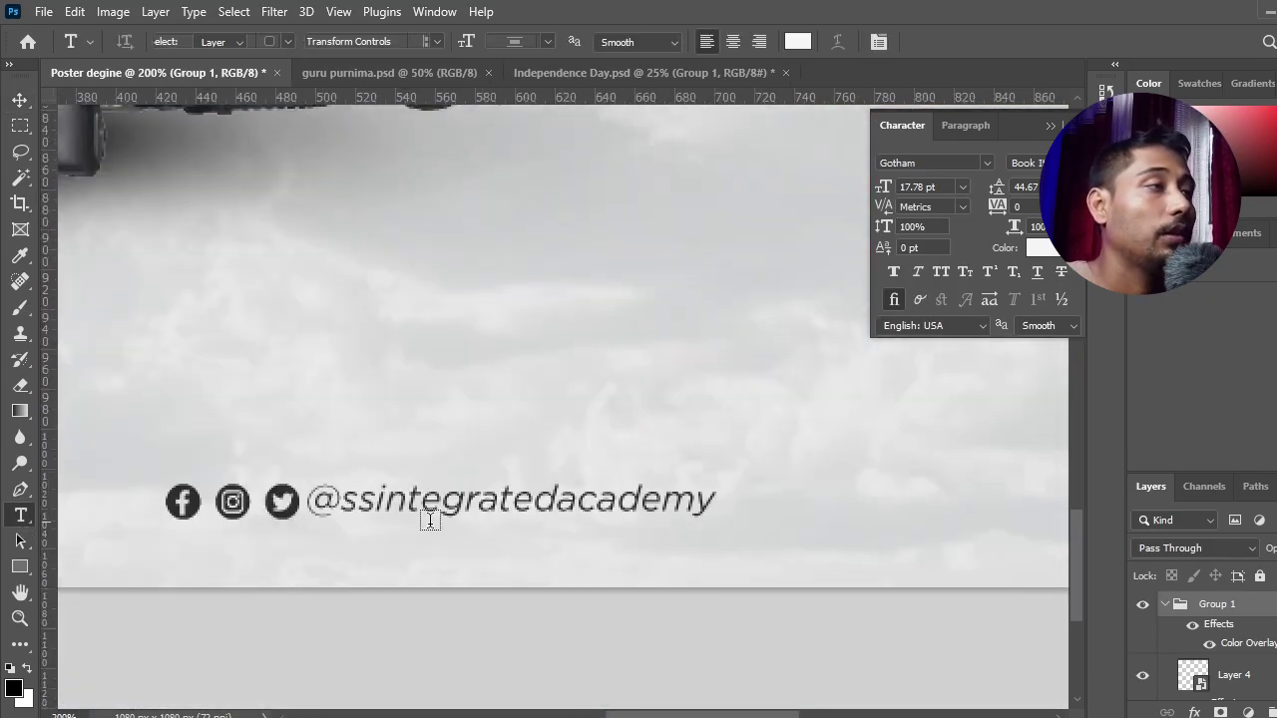
drag(347, 508, 779, 493)
key(BackSpace)
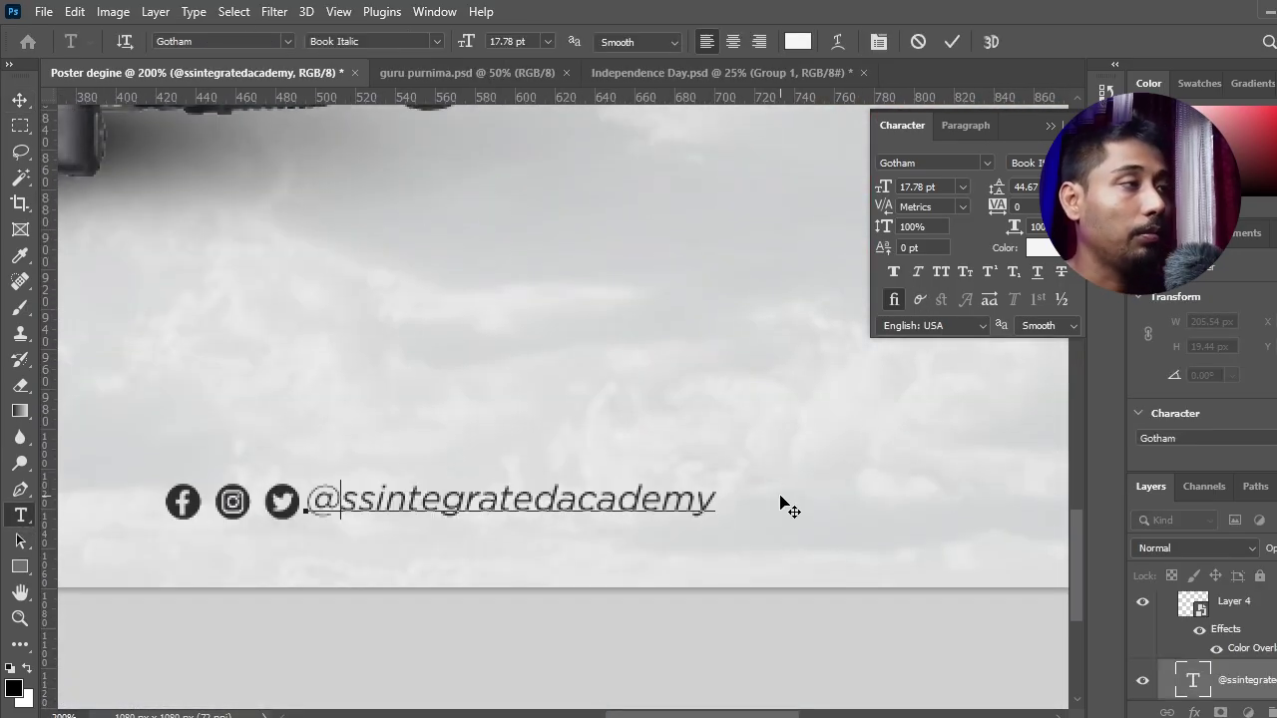
text(USERNAME)
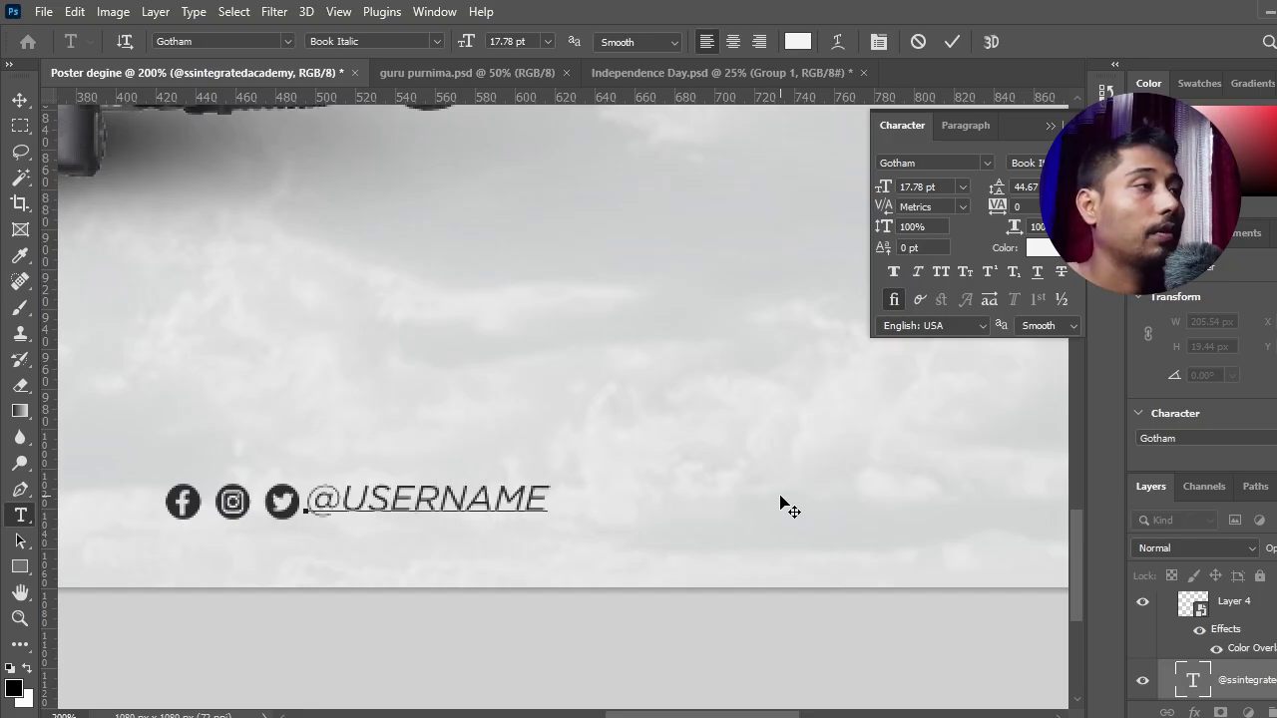
click(953, 41)
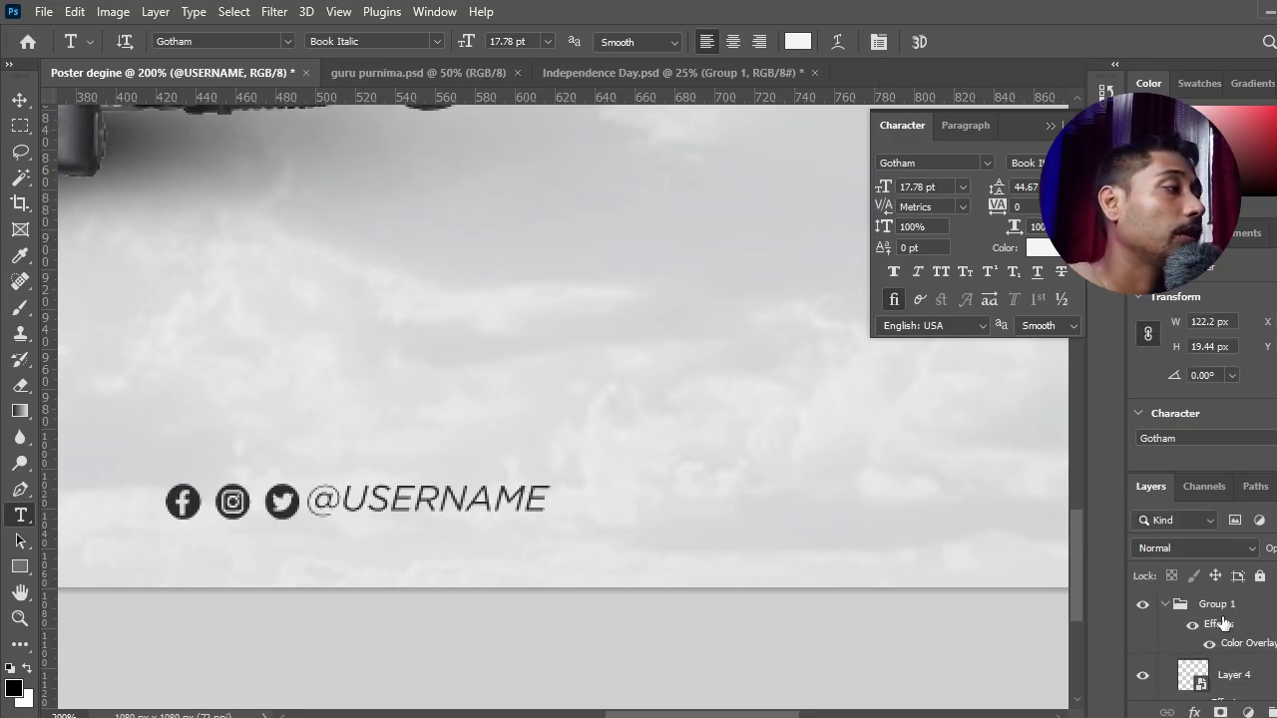
Center the social handle group horizontally on the canvas, clear the selection and collapse the Character panel
click(1226, 606)
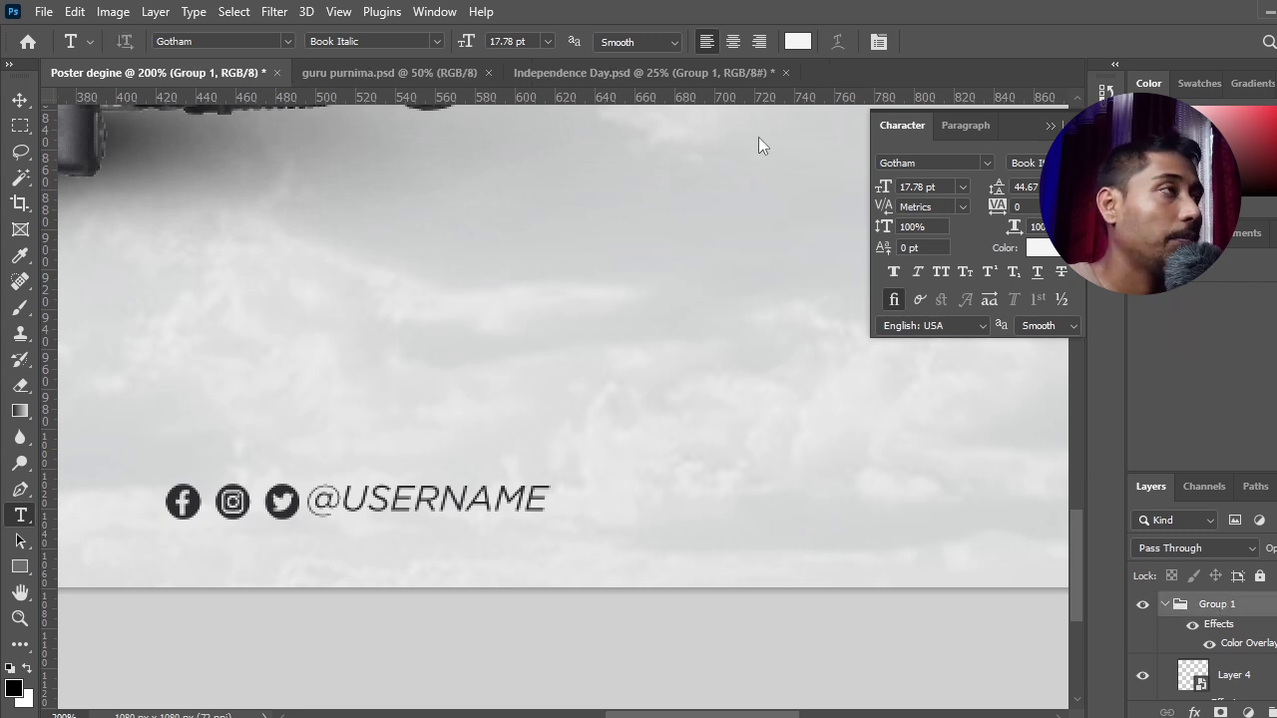
key(v)
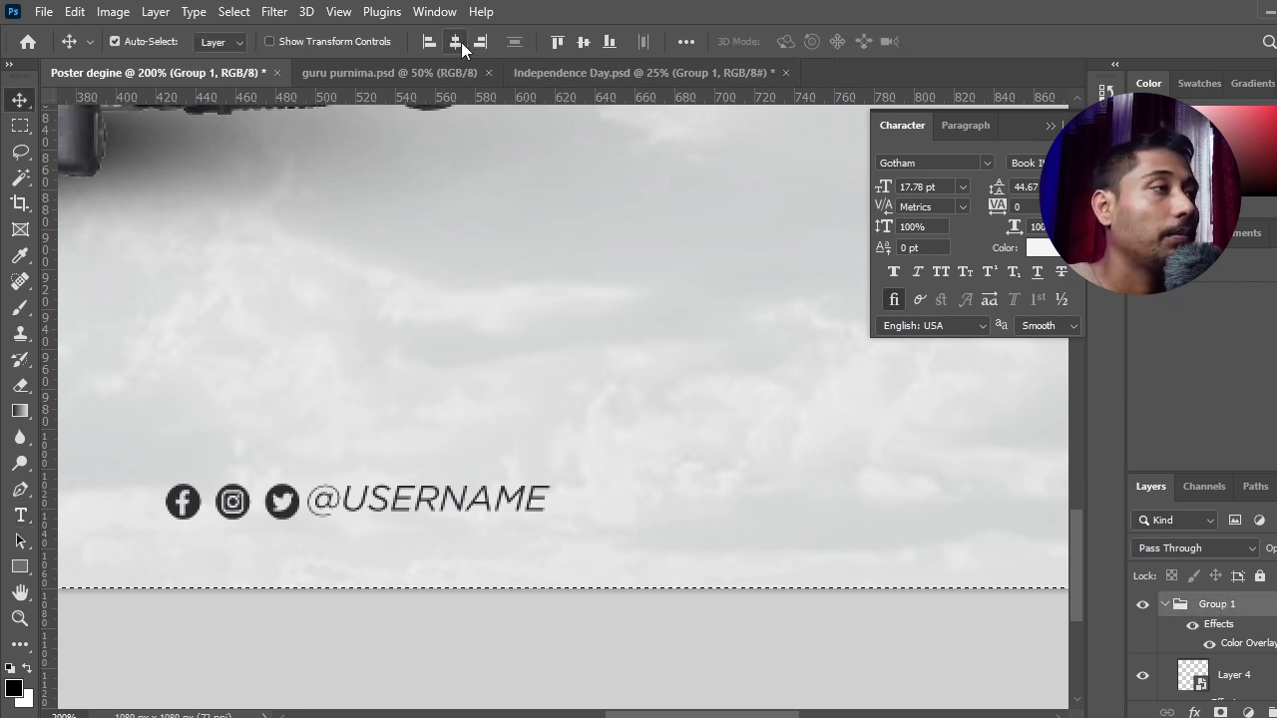
click(461, 42)
key(ctrl+d)
key(ctrl+0)
click(1050, 125)
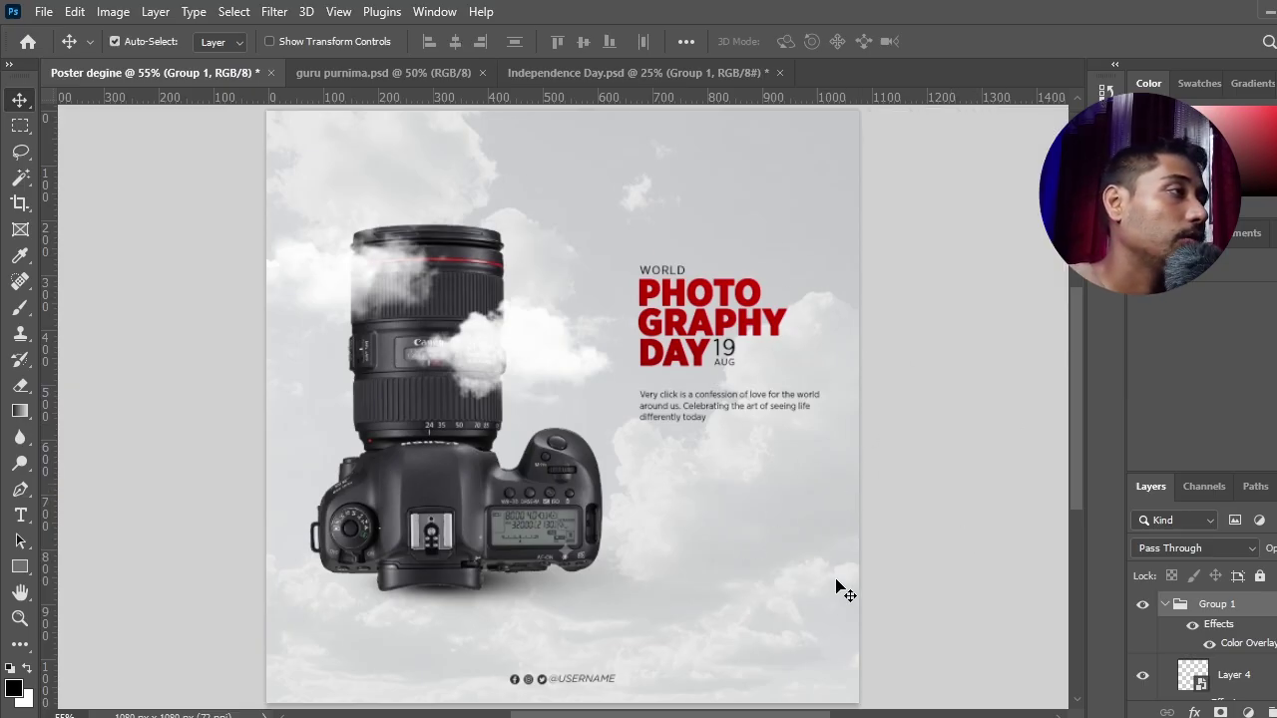
Add a Brightness/Contrast adjustment layer with slightly changed values and place it above the social handle group
click(1019, 604)
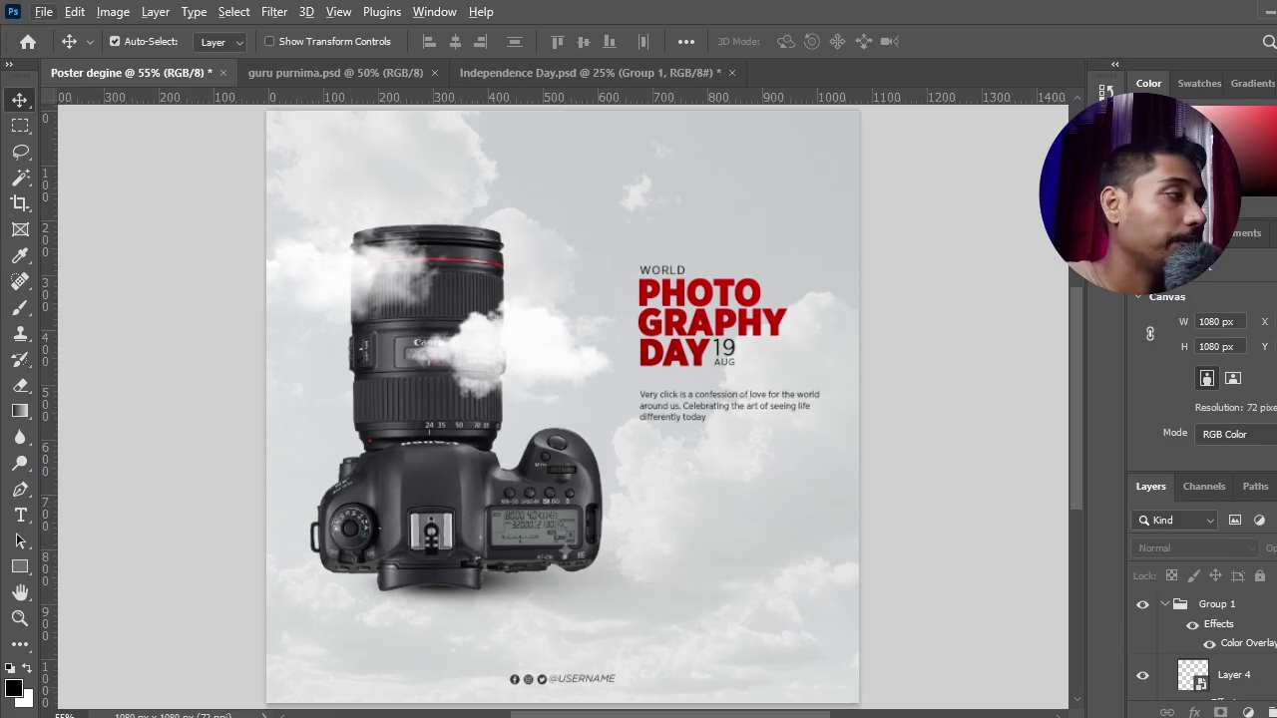
click(1247, 713)
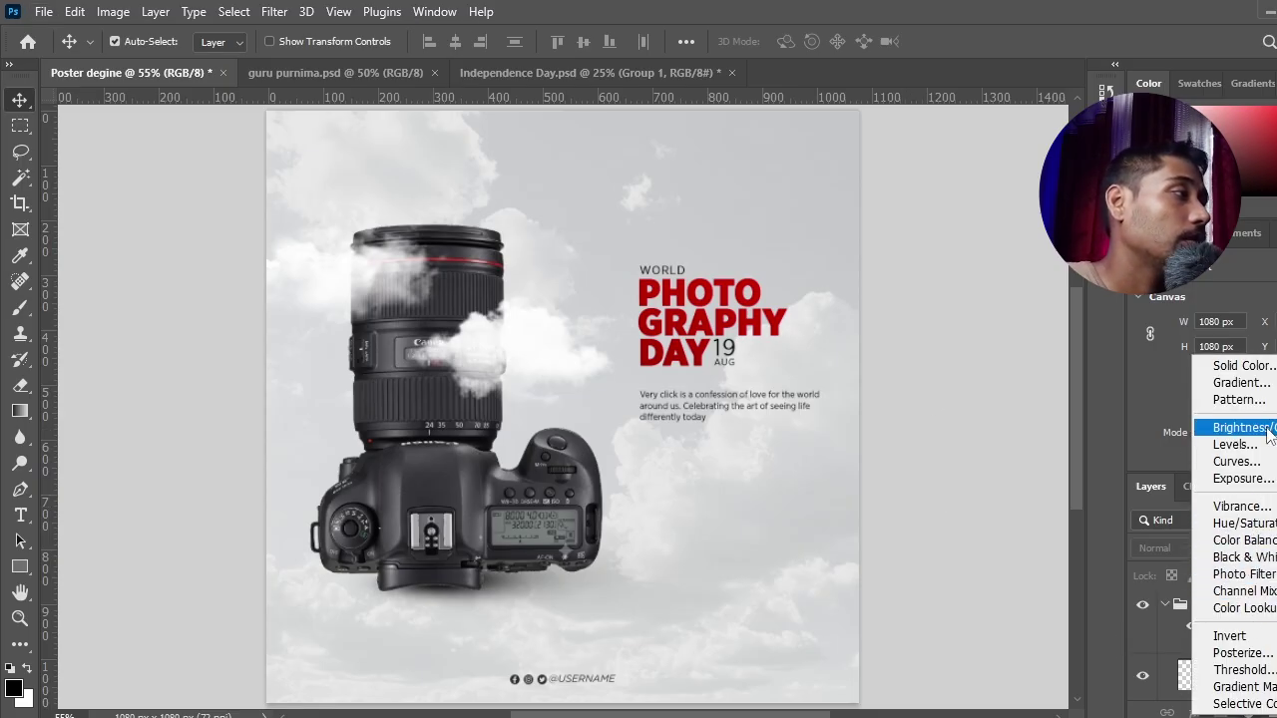
click(1237, 427)
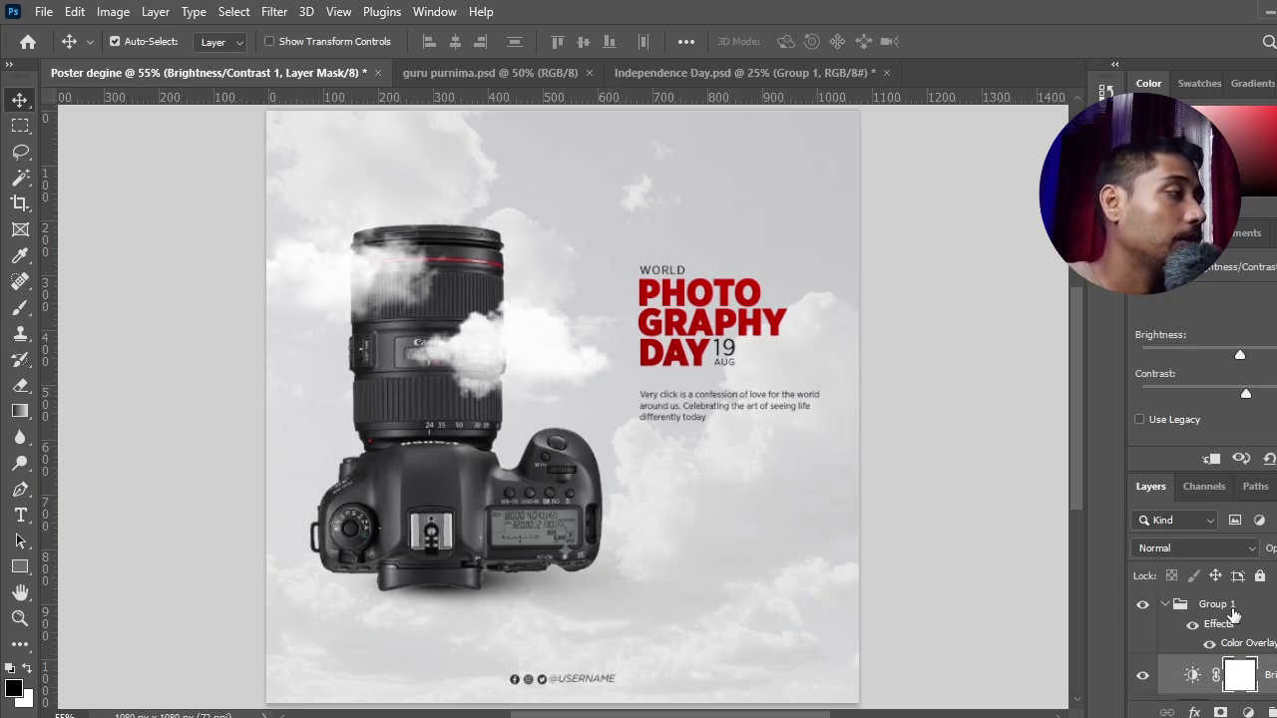
click(1237, 606)
click(1240, 676)
drag(1240, 675, 1252, 599)
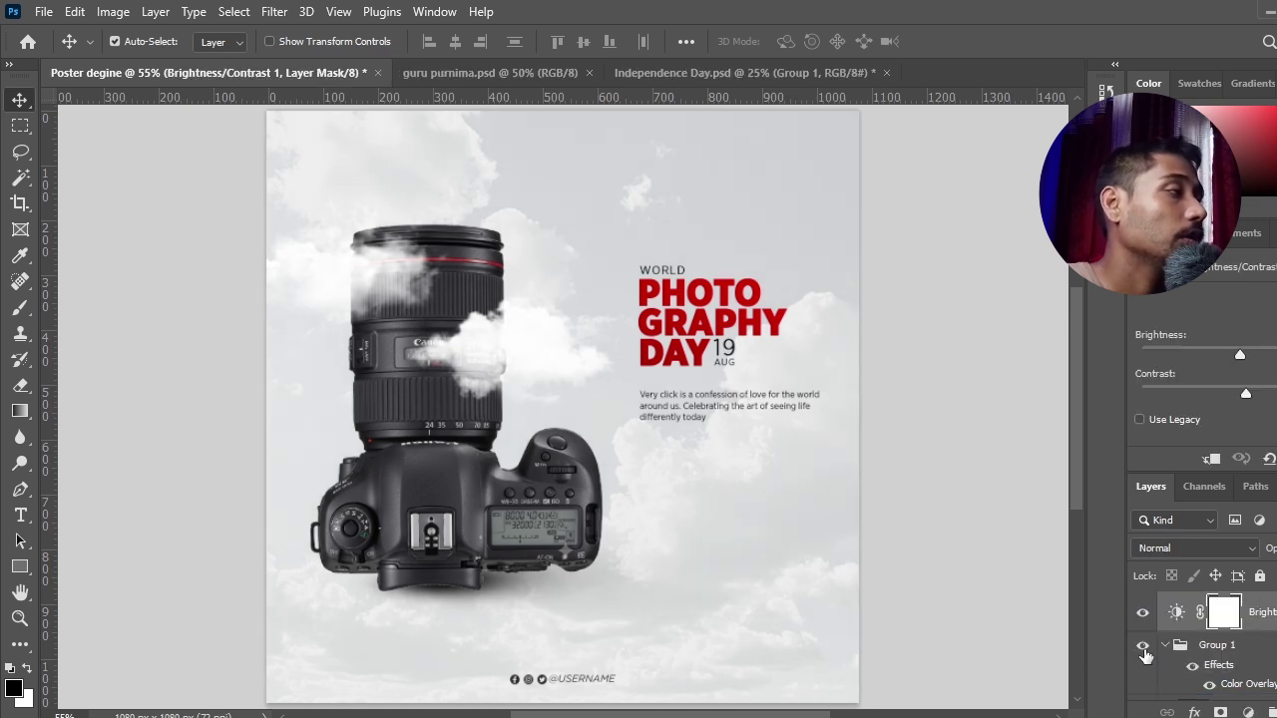
Add a Hue/Saturation adjustment layer at the top of the stack, shifting the hue slightly toward crimson and raising the saturation a little
click(1008, 629)
click(1248, 711)
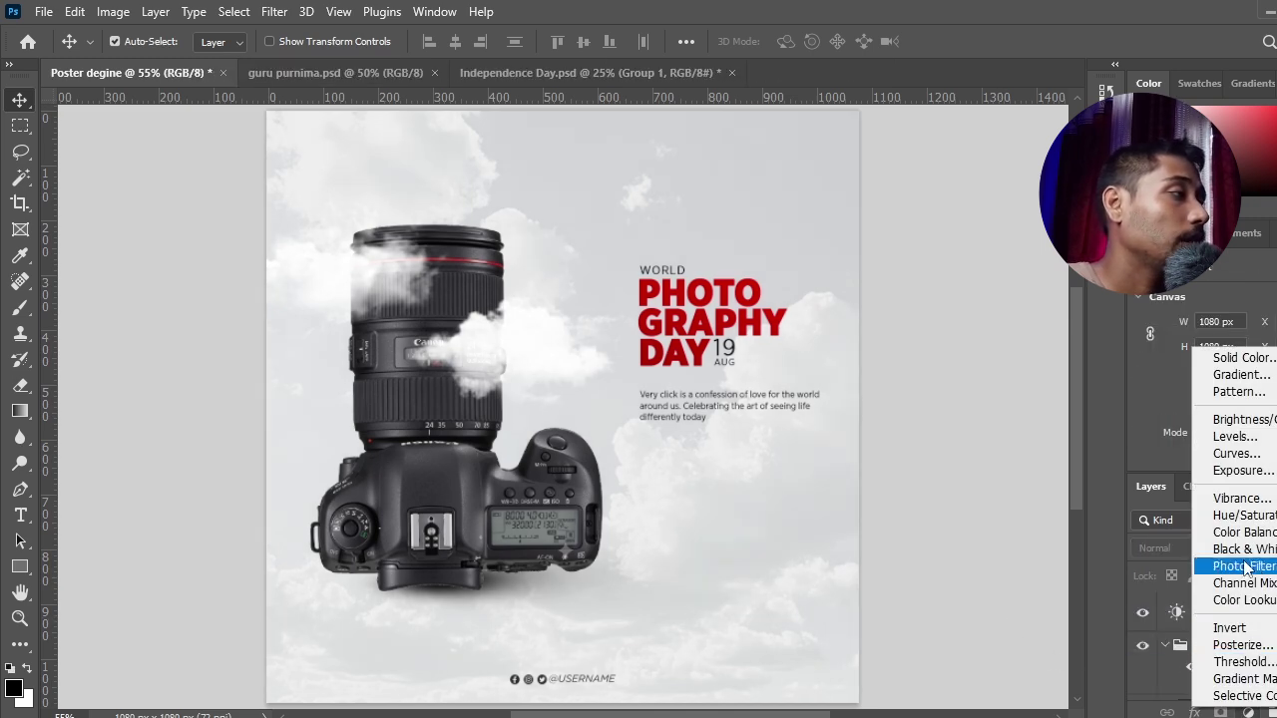
click(1251, 516)
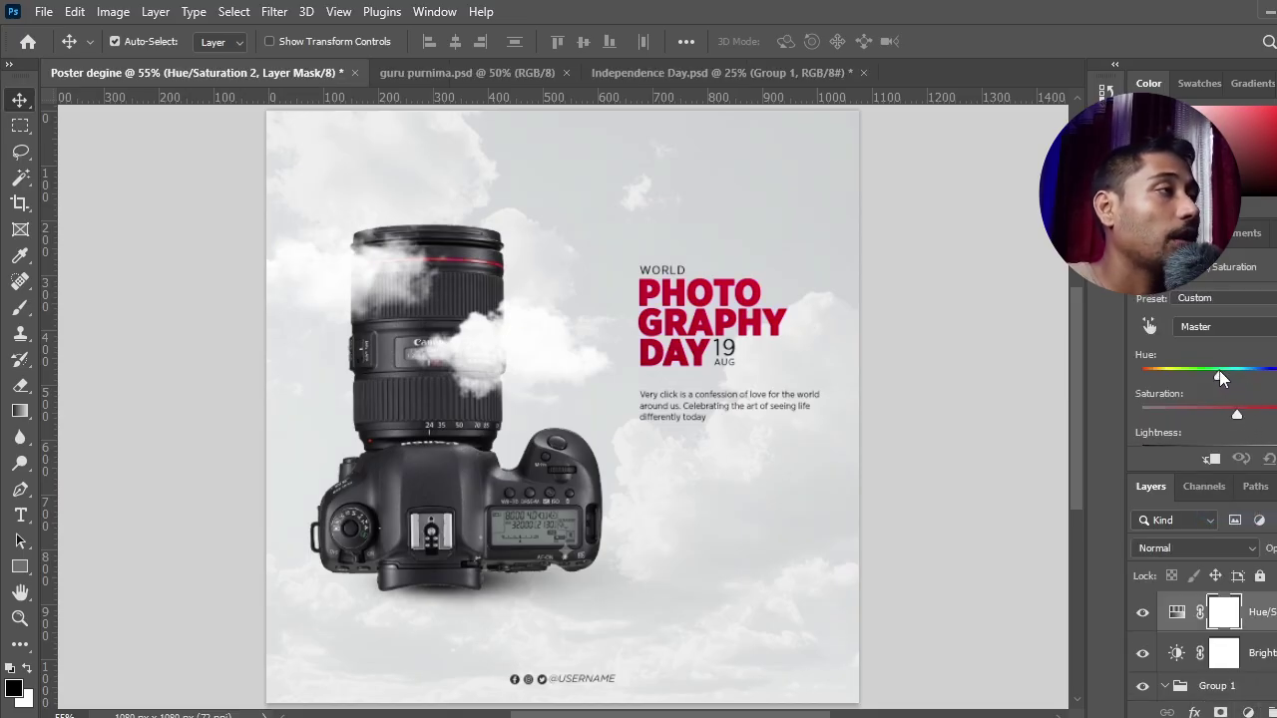
drag(1255, 380, 1231, 384)
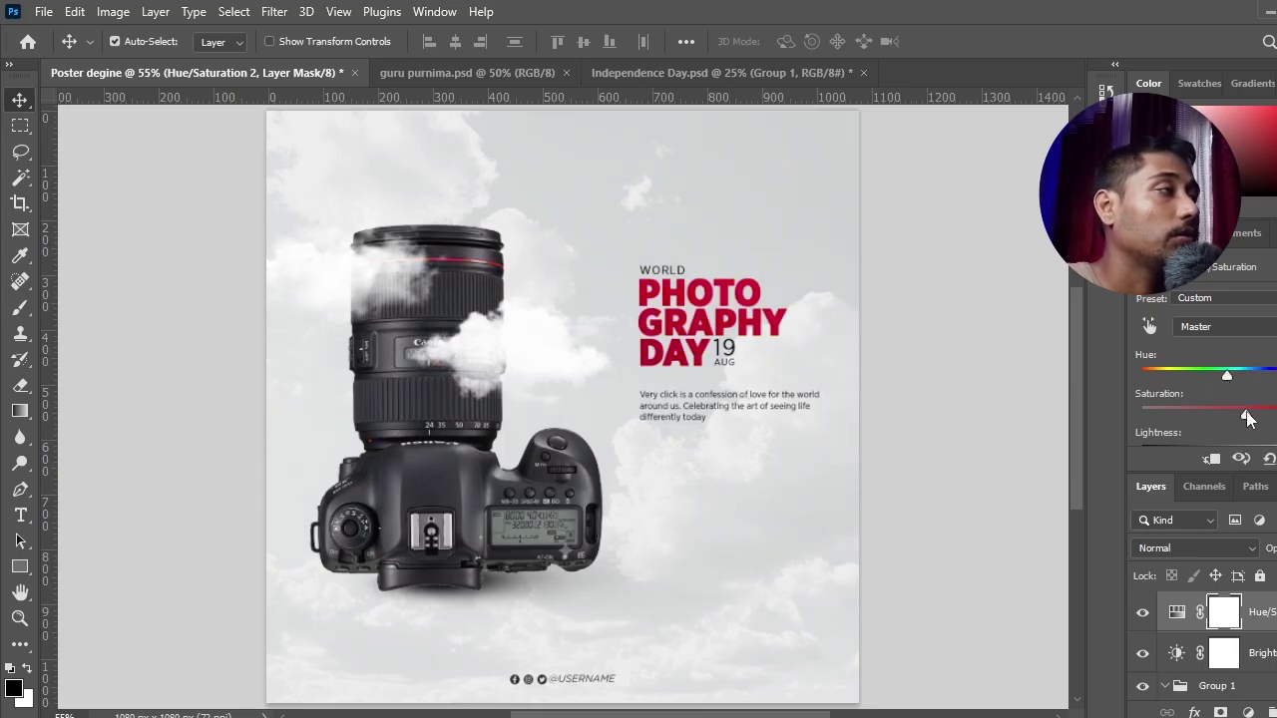
Add a black-to-transparent Gradient fill layer with Radial style, reversed direction and a scale of 539%
click(1248, 712)
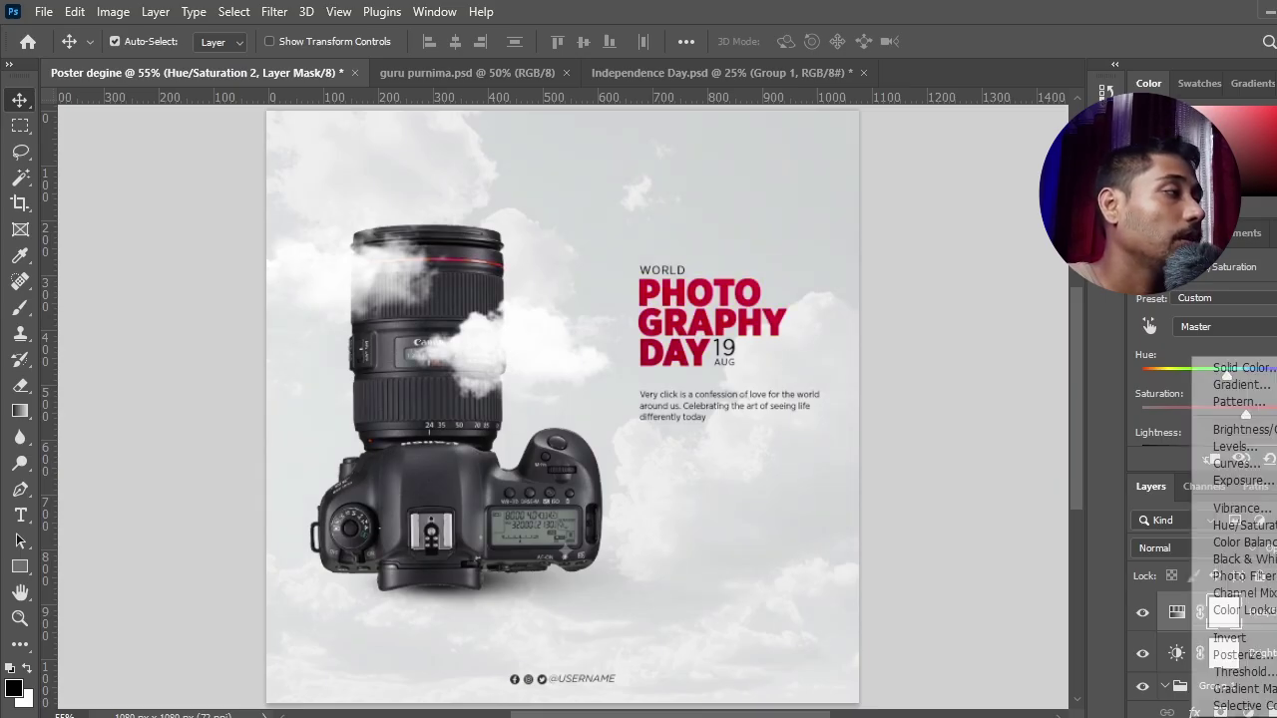
click(1242, 385)
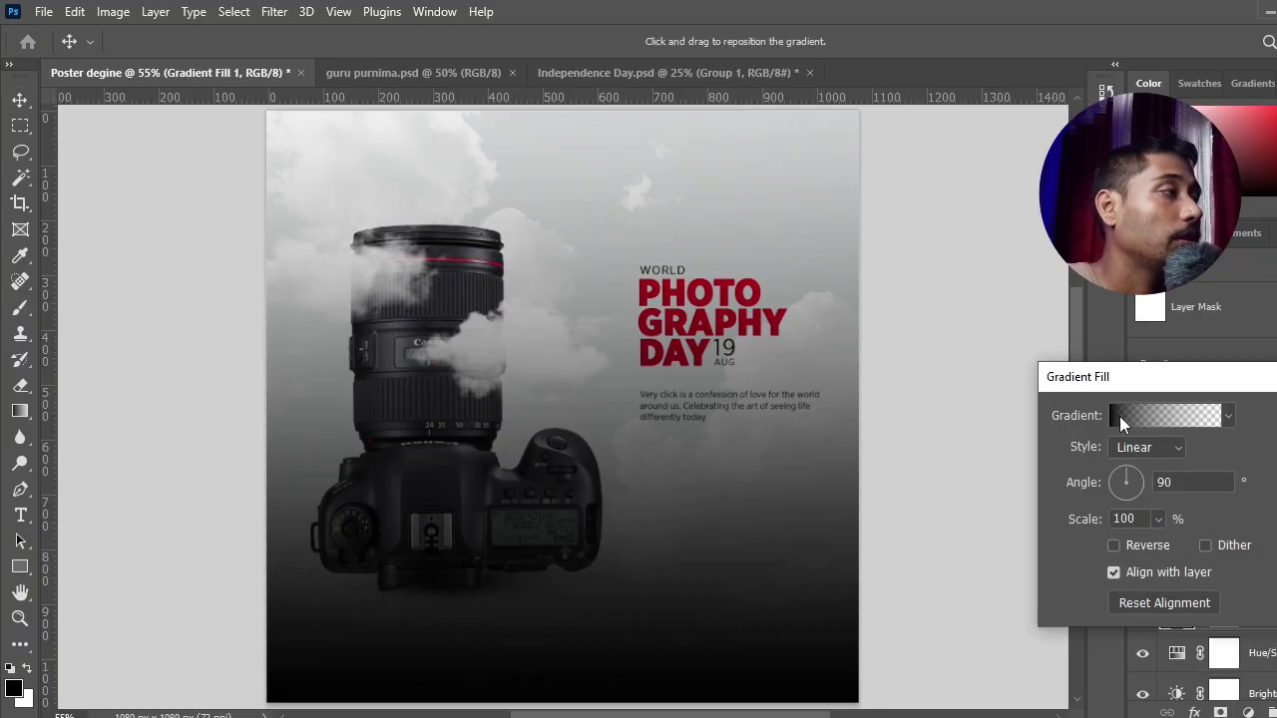
click(1137, 418)
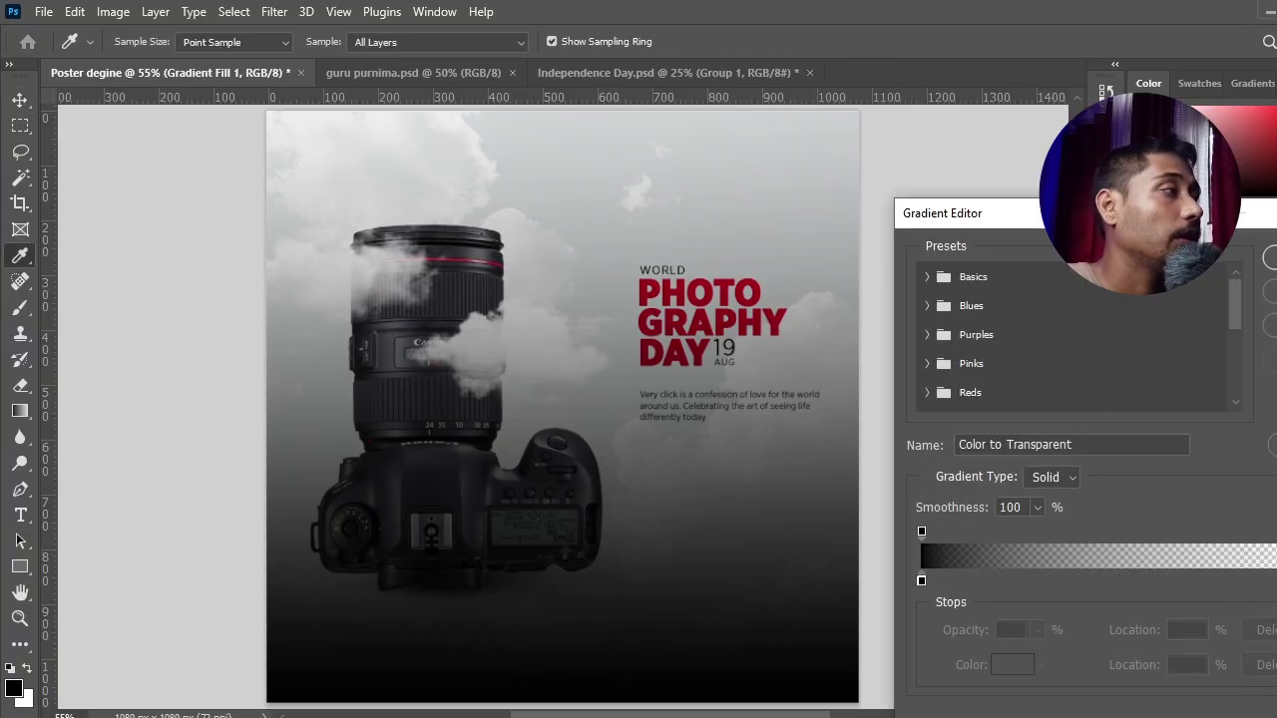
key(Return)
click(1173, 451)
click(1137, 467)
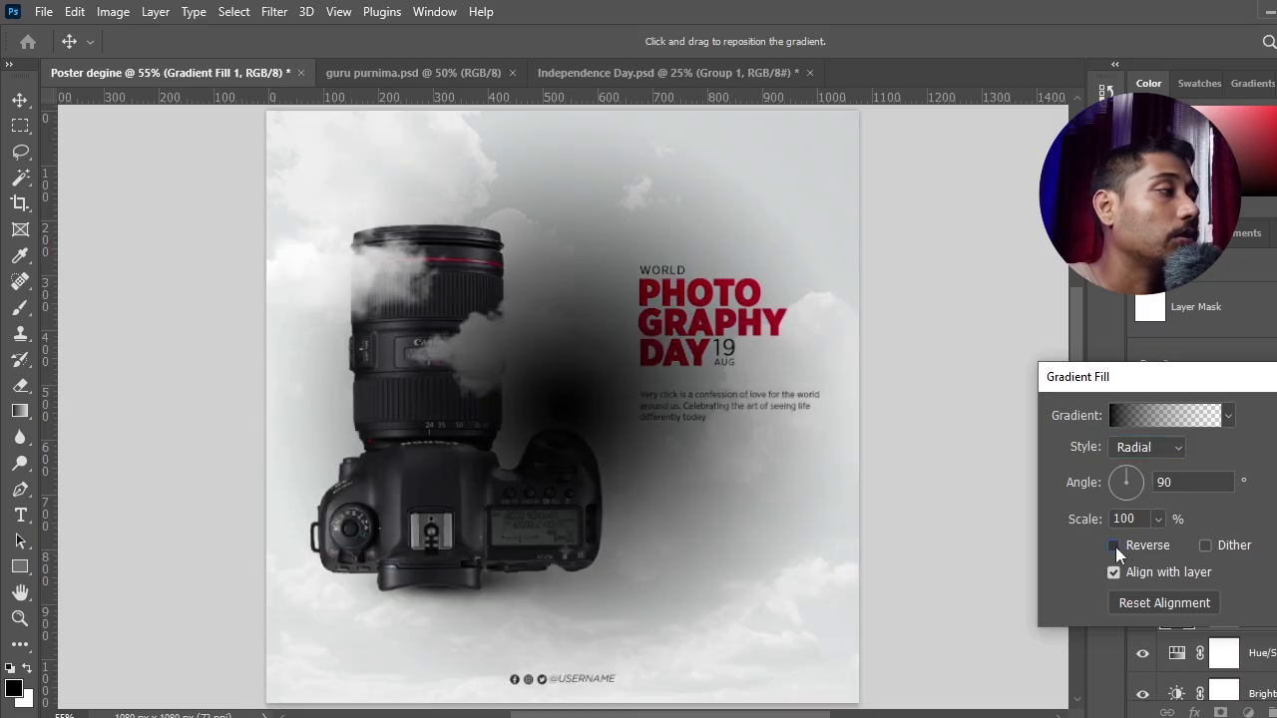
click(1115, 547)
click(1158, 519)
drag(1151, 529, 1203, 538)
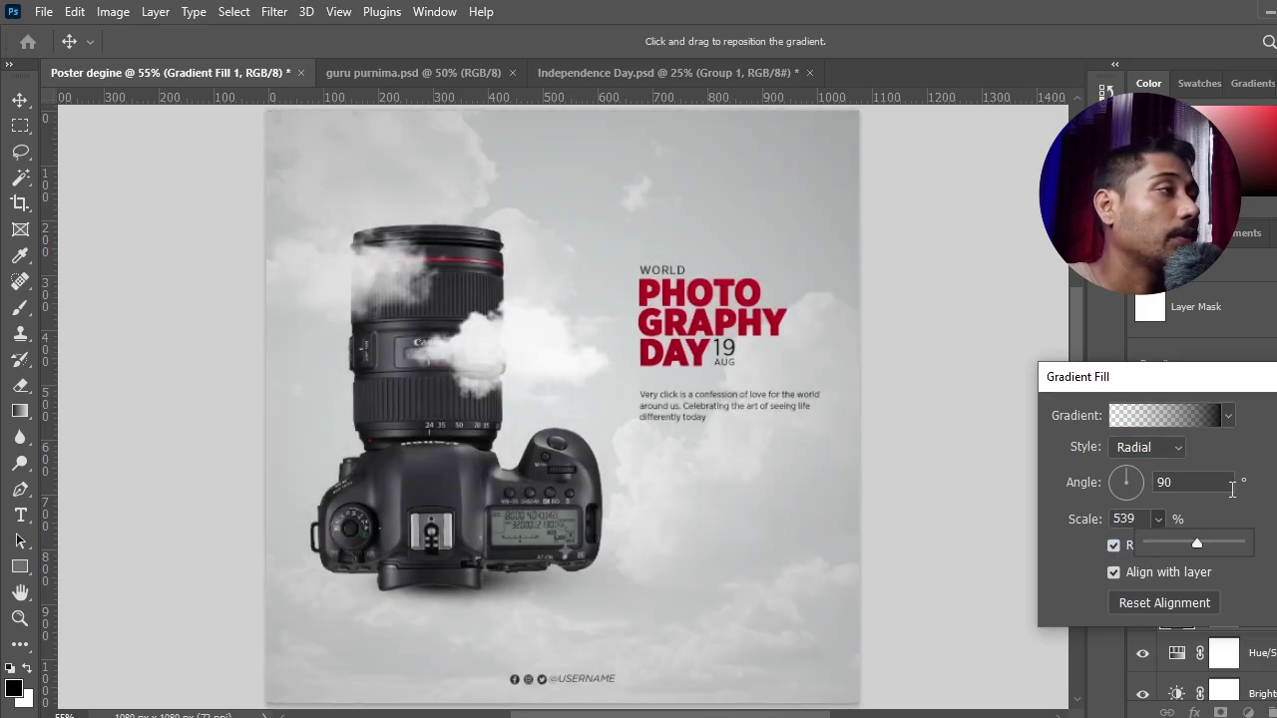
Remove the color stop at the transparent end of the fill's black-to-transparent gradient and accept the edited gradient
click(1194, 415)
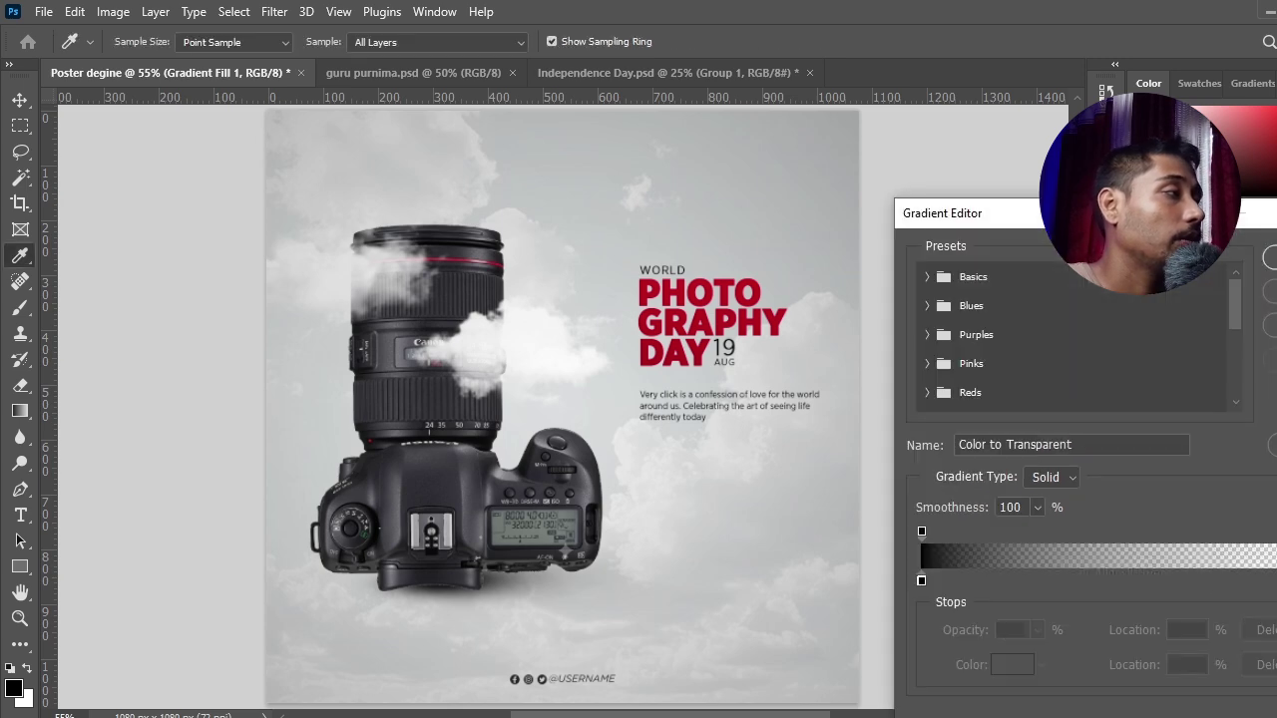
click(1276, 580)
click(1264, 665)
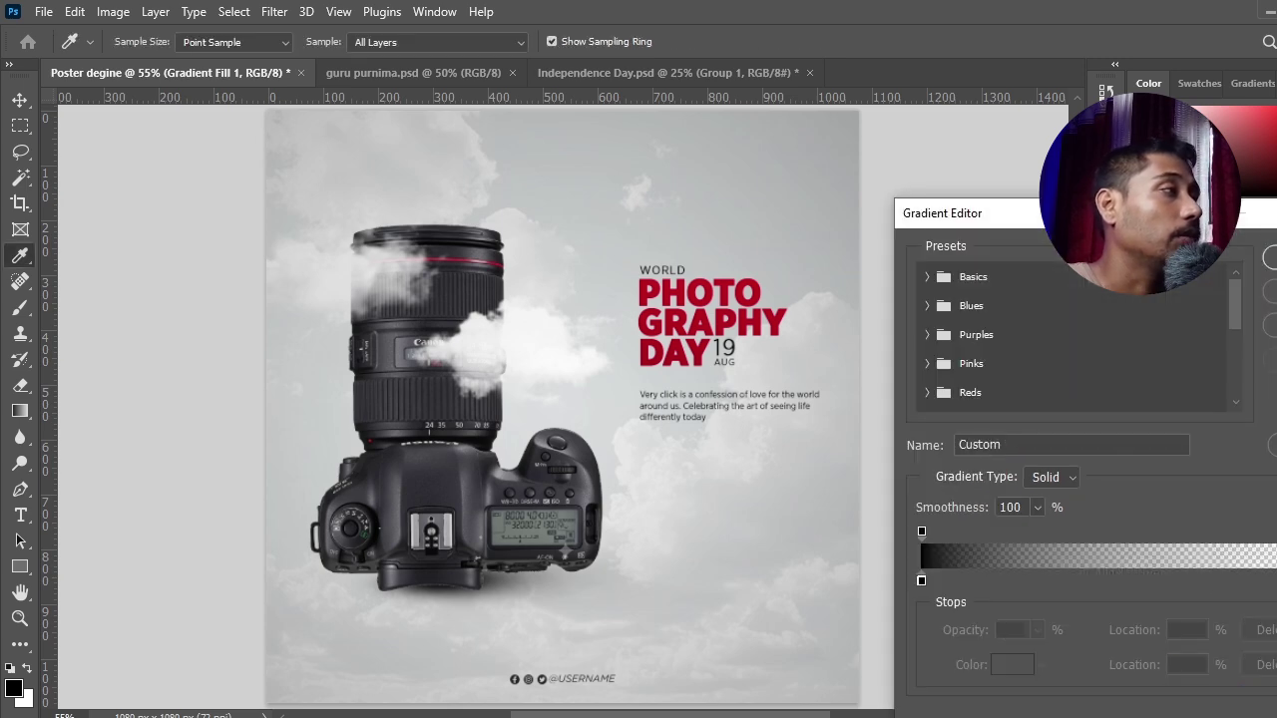
click(1274, 257)
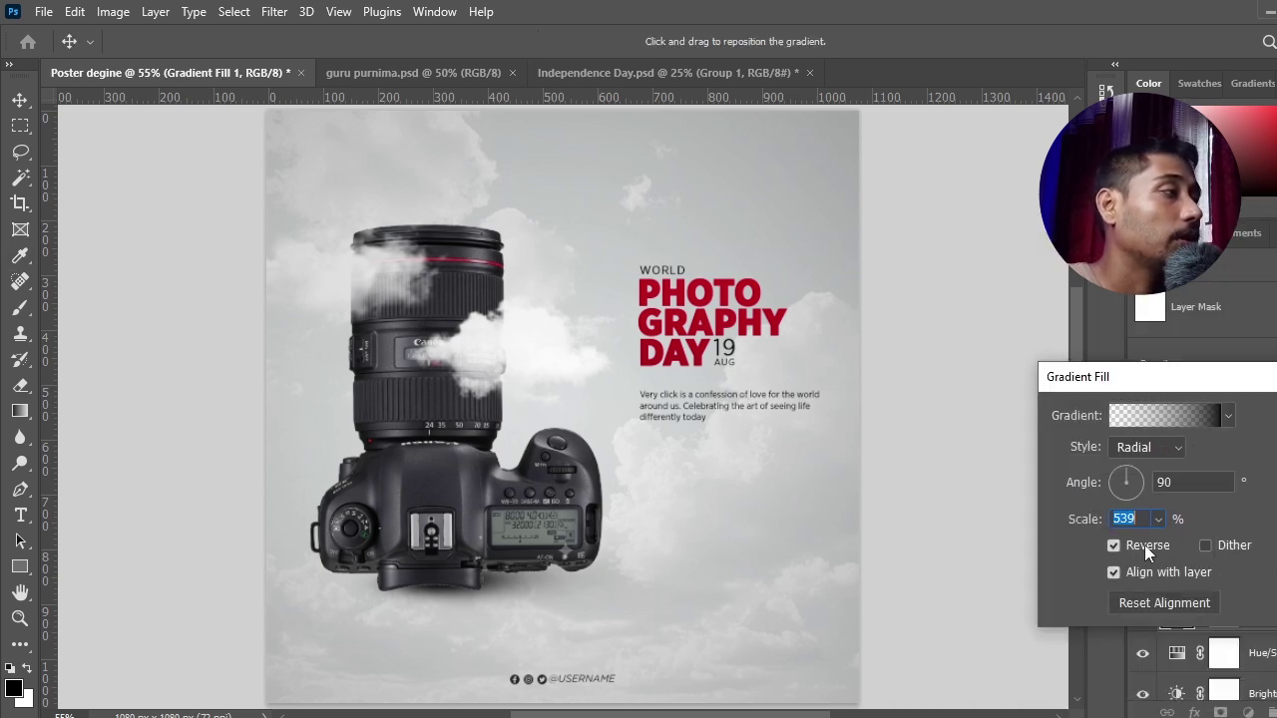
Try the radial gradient fill without the reversed direction at a scale of 177%
click(1114, 545)
click(1158, 519)
drag(1133, 546, 1124, 546)
click(1207, 507)
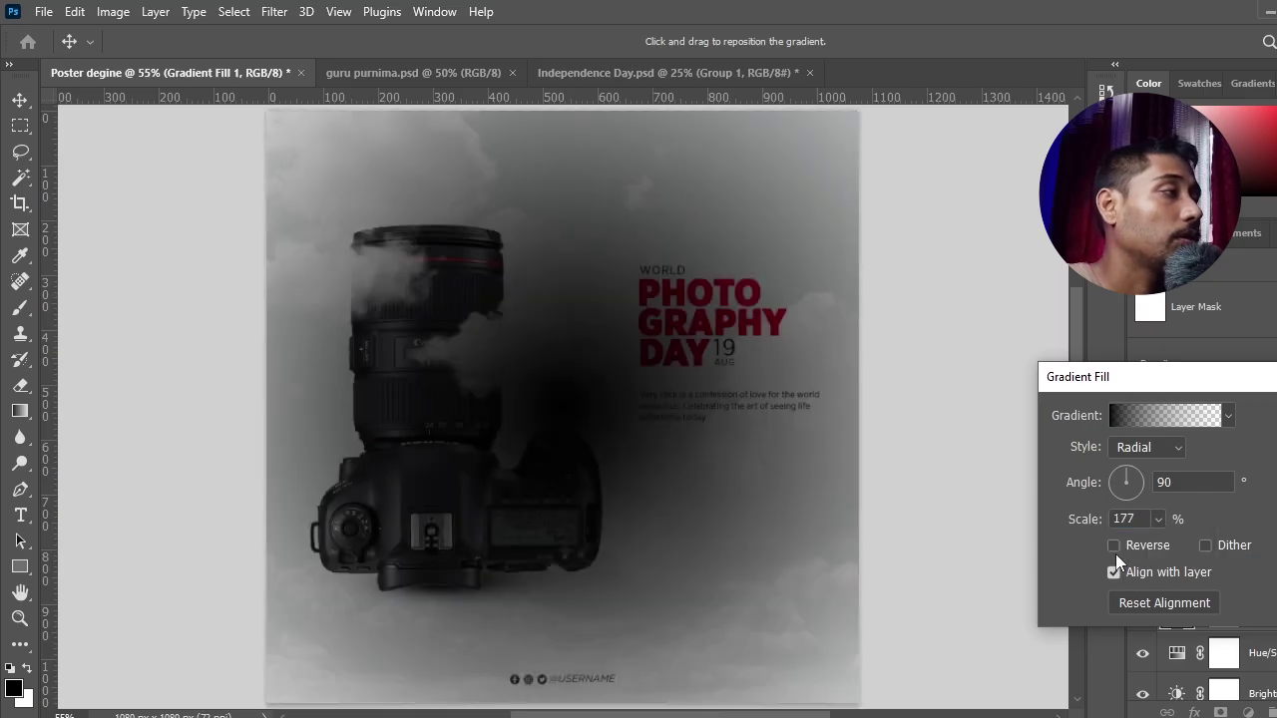
Reverse the radial gradient, set its scale to 649% and apply the gradient fill
click(1142, 545)
drag(1163, 538, 1201, 547)
click(1275, 423)
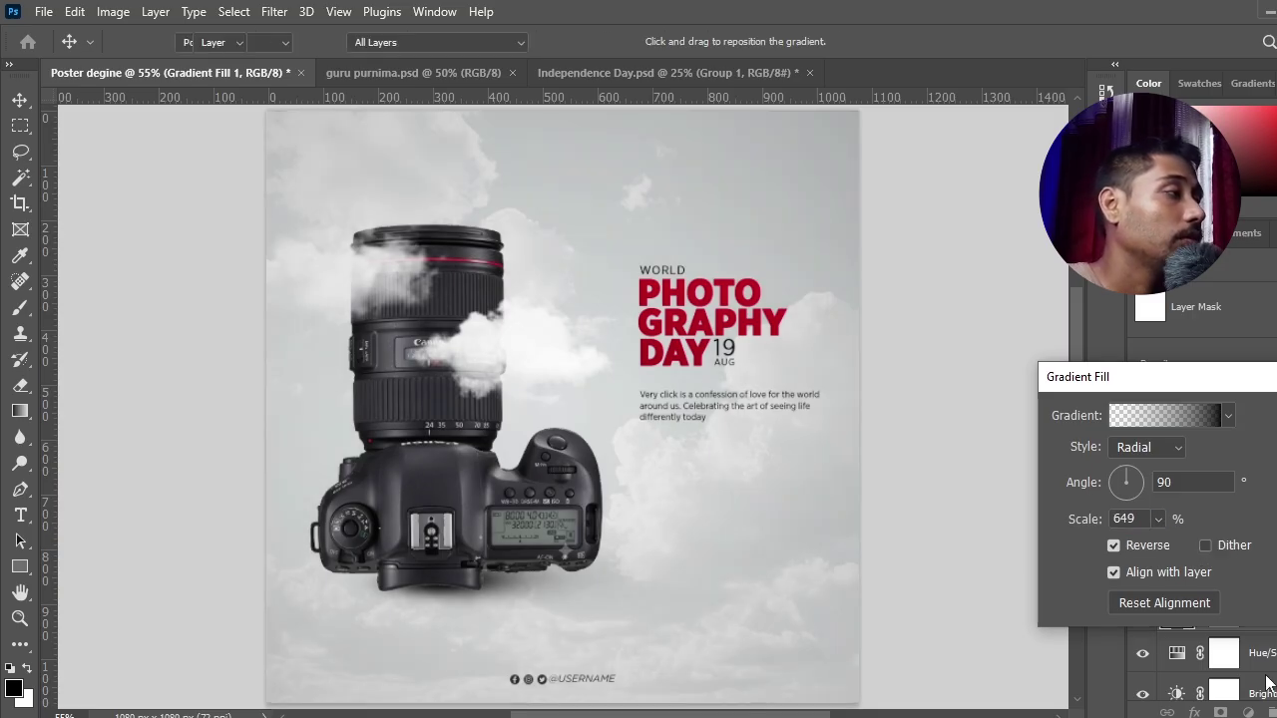
key(Return)
Add a Curves adjustment layer above the gradient fill and pull the RGB curve's shadow area slightly down to deepen the dark tones
click(1247, 712)
click(1255, 468)
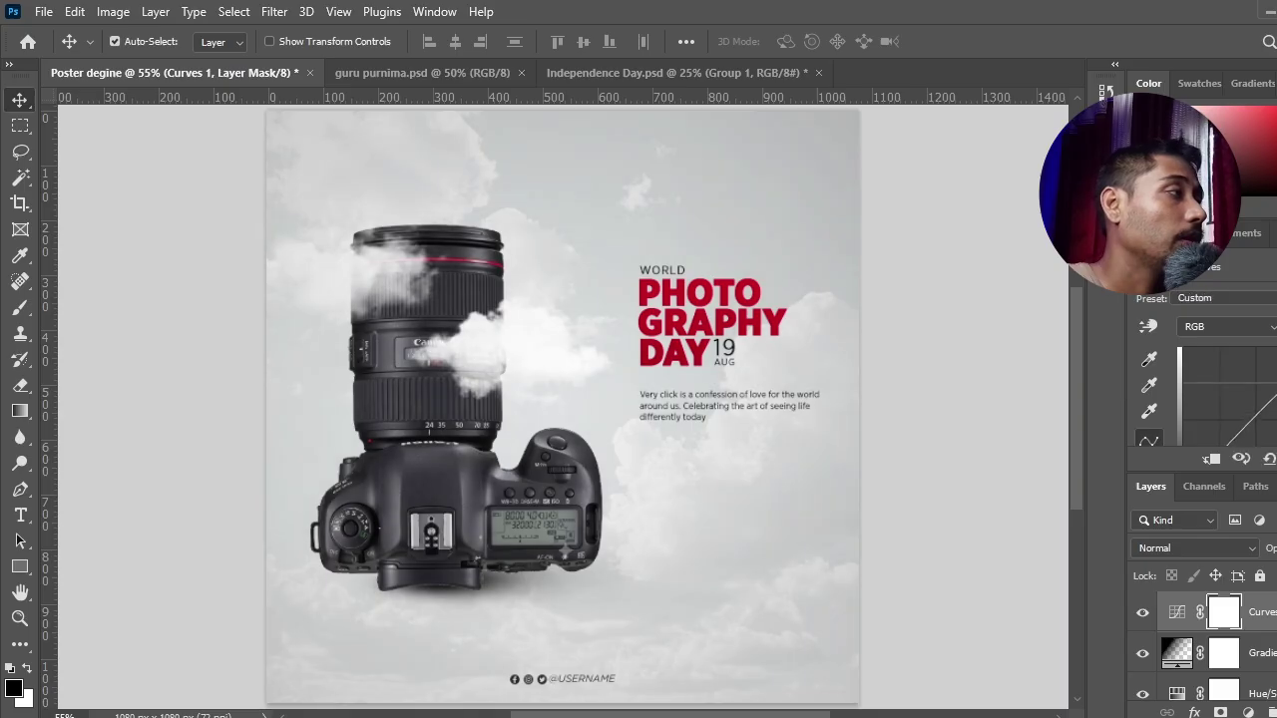
drag(1220, 399, 1224, 396)
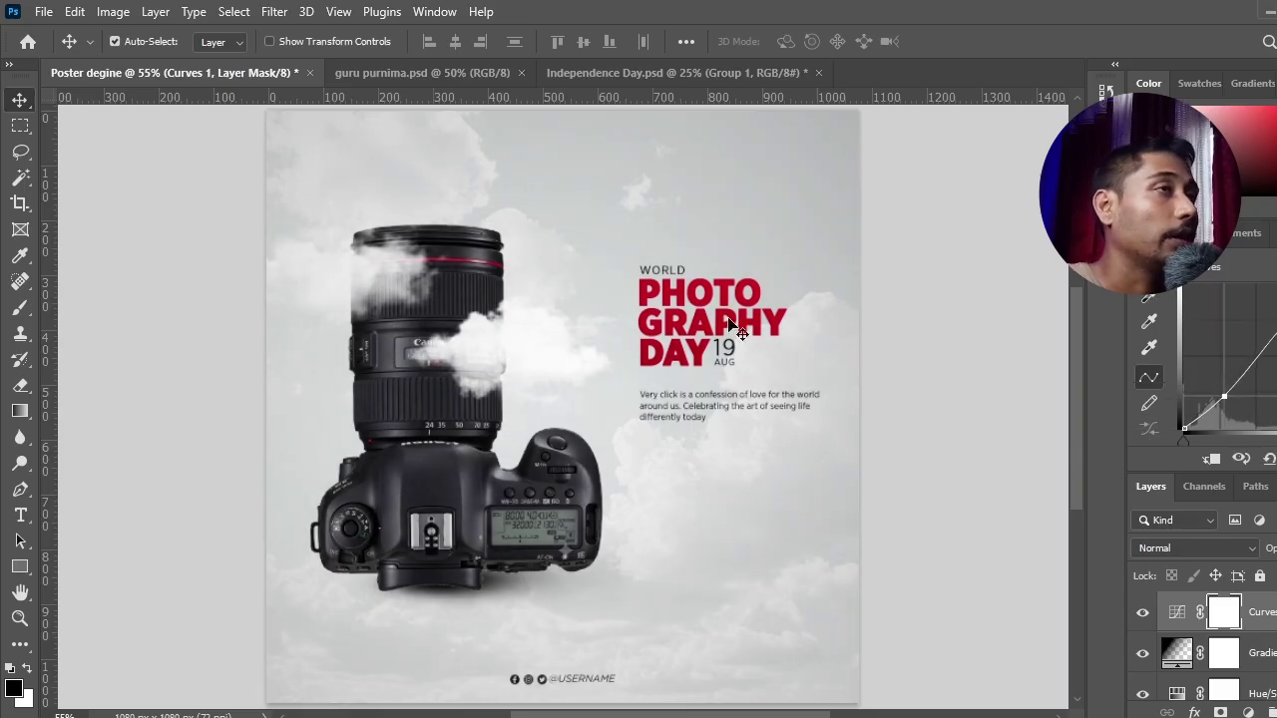
key(ctrl+minus)
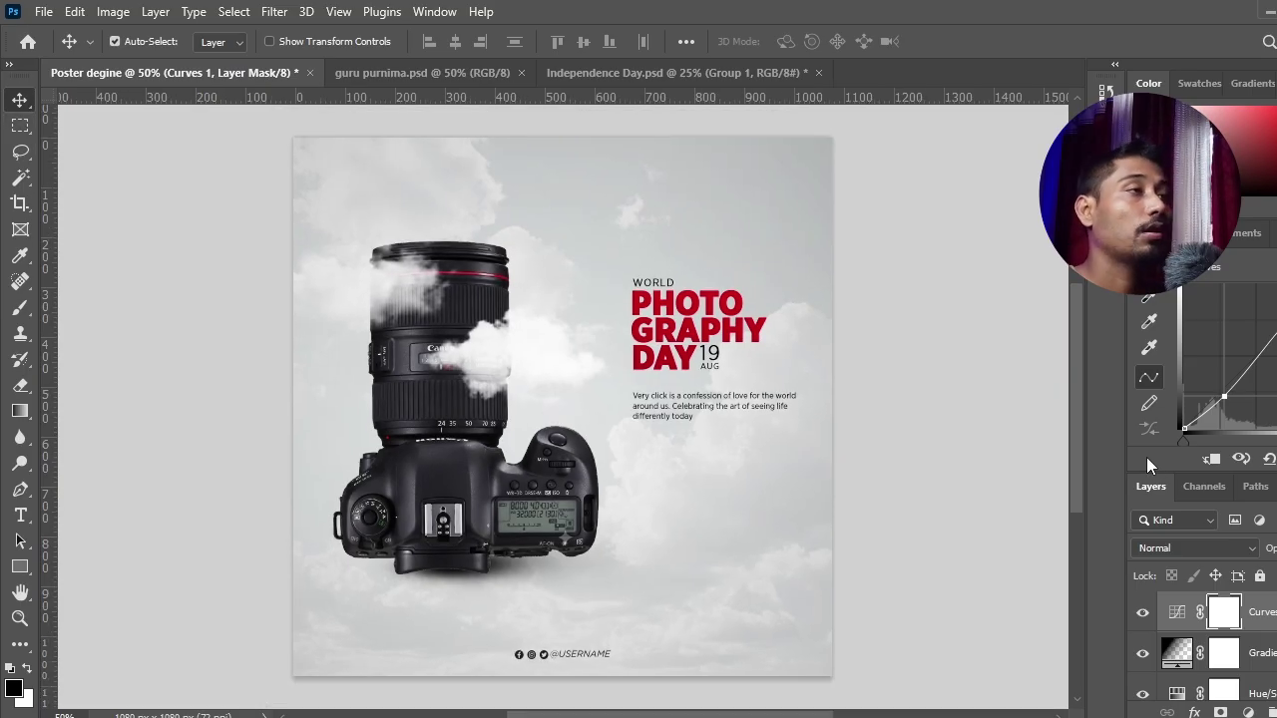